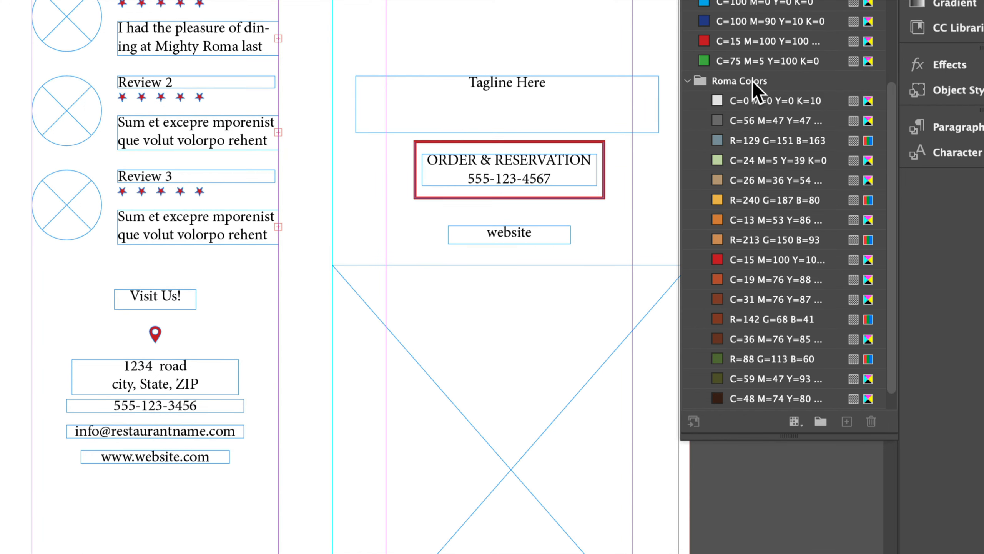
# Review the Roma Colors swatch group and the document's paragraph and character styles.
pyautogui.click(688, 81)
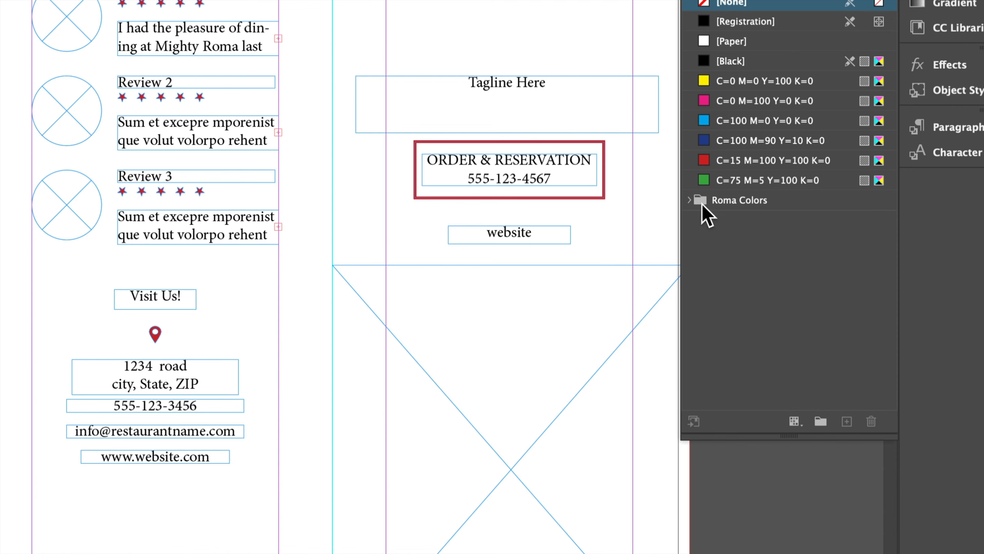
pyautogui.click(689, 199)
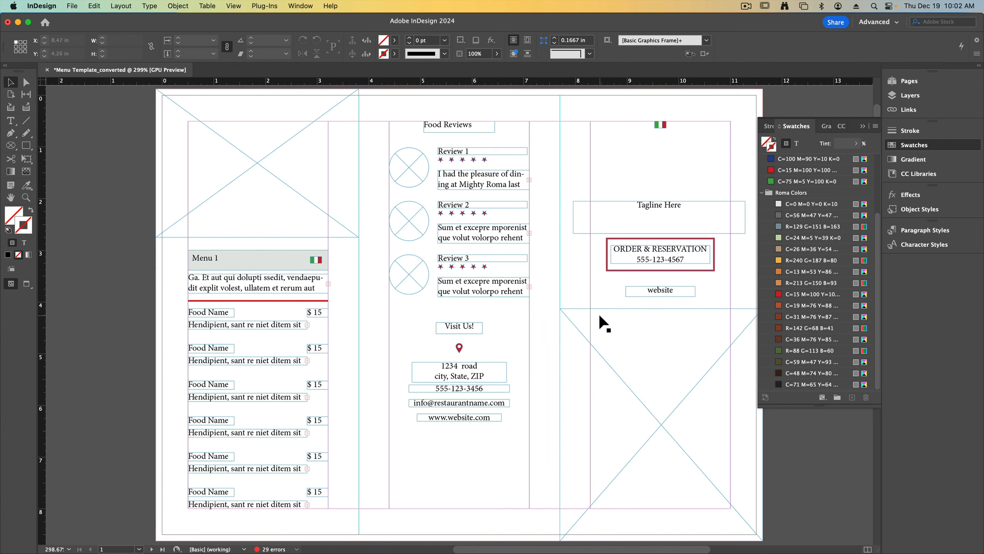
pyautogui.click(941, 231)
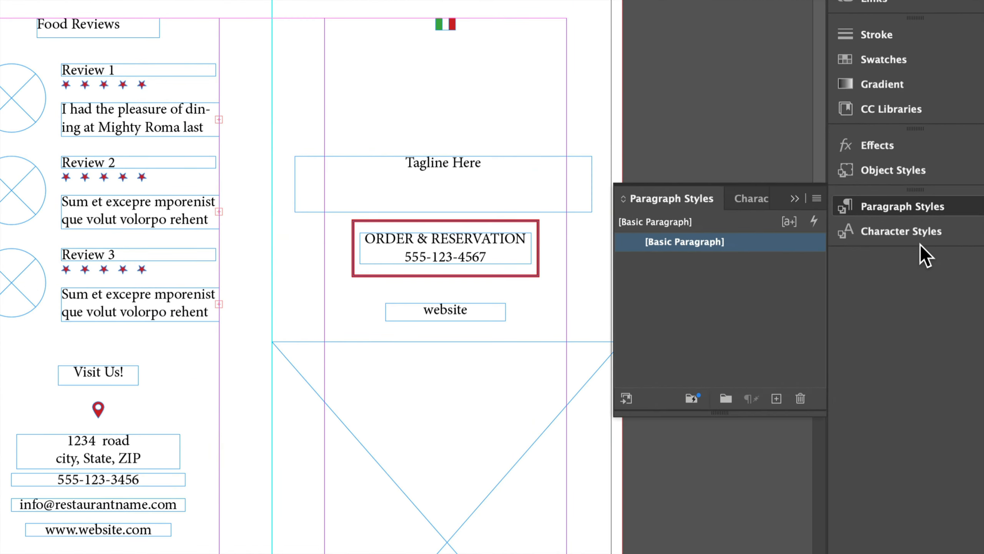
pyautogui.click(915, 234)
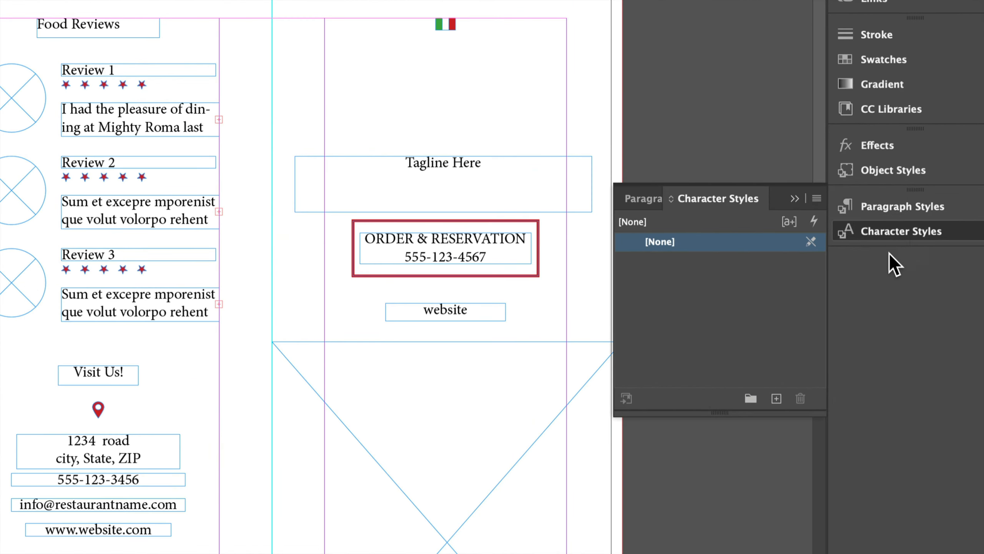
pyautogui.click(886, 212)
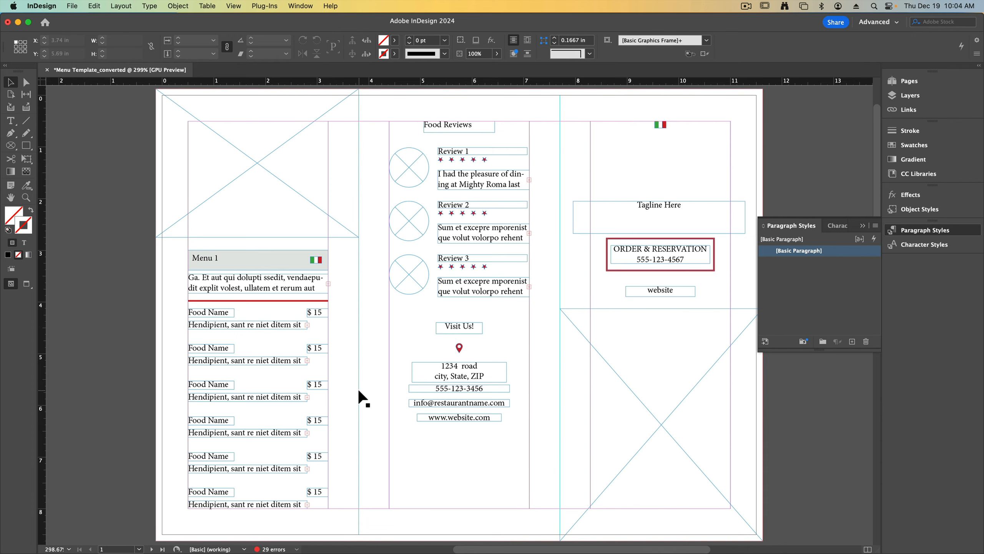
# Look over the menu sections and image frames on page 2 and return to page 1.
pyautogui.scroll(-5, 356, 388)
pyautogui.scroll(-11, 354, 388)
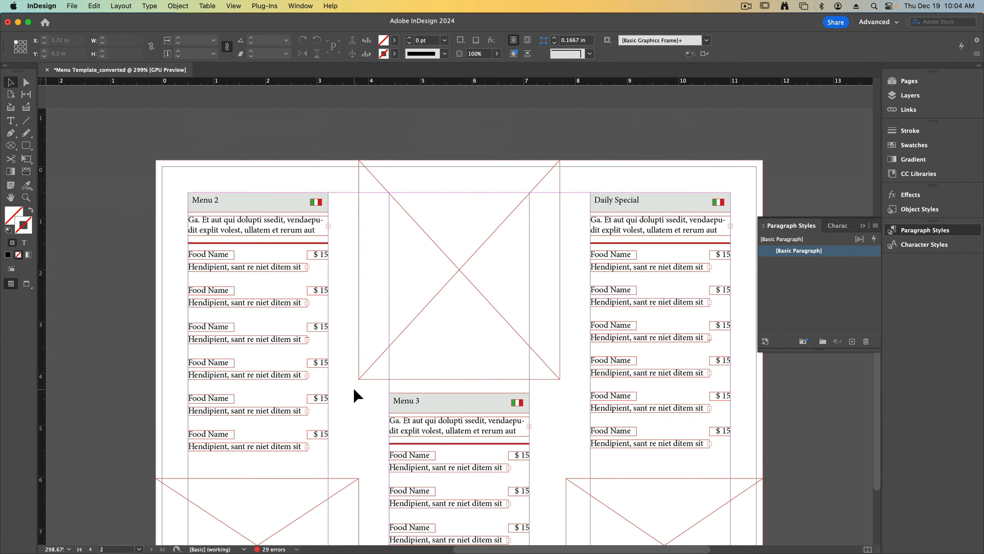
pyautogui.scroll(1, 353, 387)
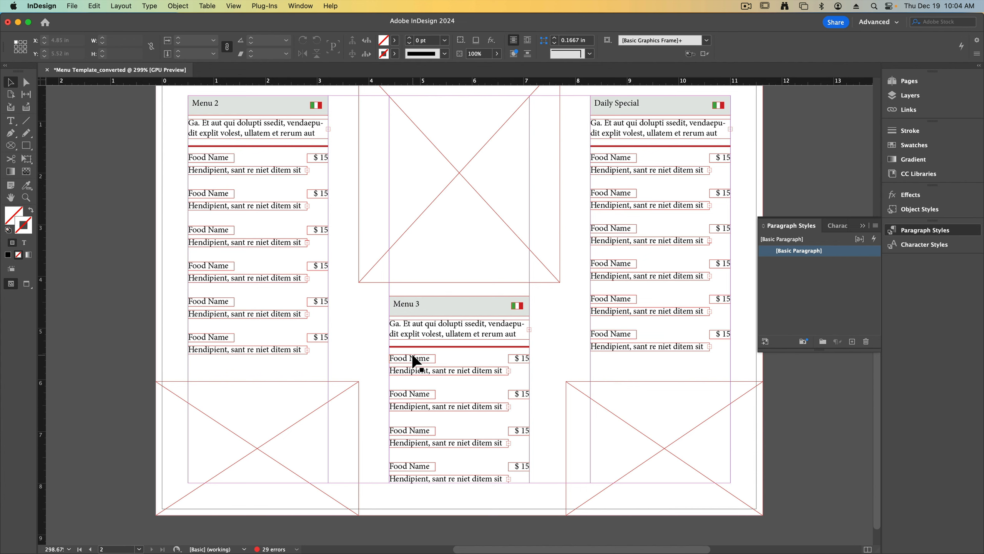
pyautogui.scroll(1, 413, 357)
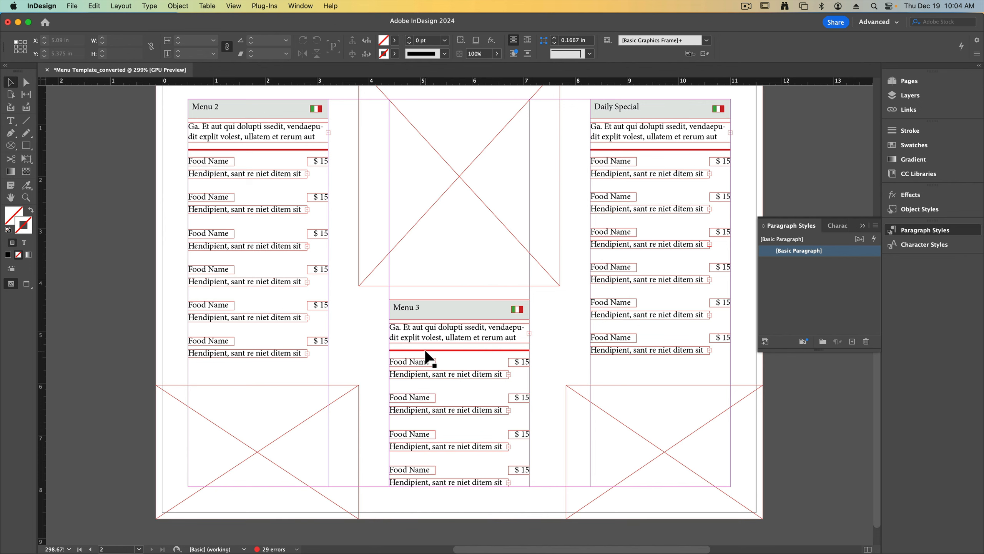
pyautogui.scroll(3, 365, 353)
pyautogui.scroll(2, 365, 352)
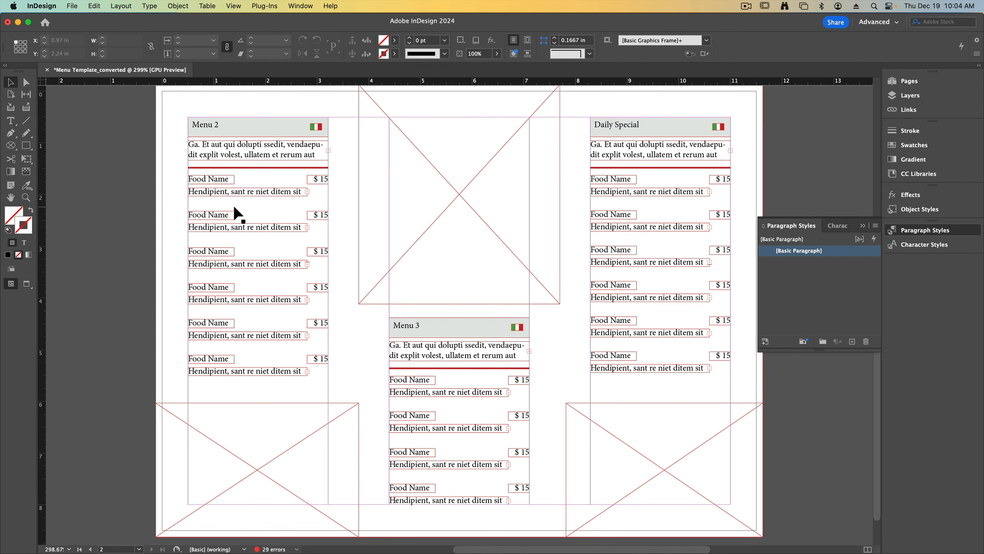
pyautogui.scroll(-1, 456, 384)
pyautogui.scroll(15, 655, 433)
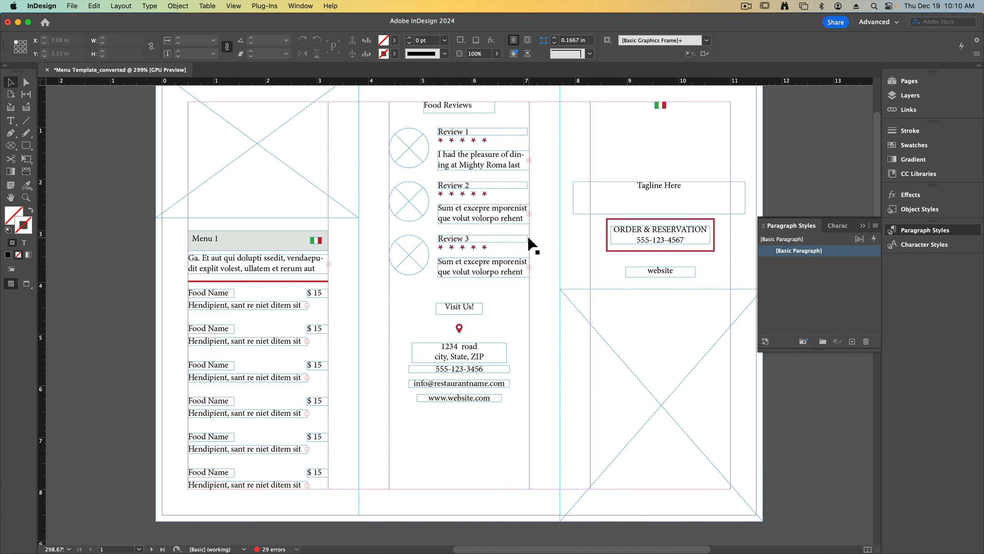
# Switch to Finder, preview Mighty Roma Menu Text.docx from the Text folder, and open it in TextEdit.
pyautogui.moveTo(676, 185); pyautogui.dragTo(515, 198)
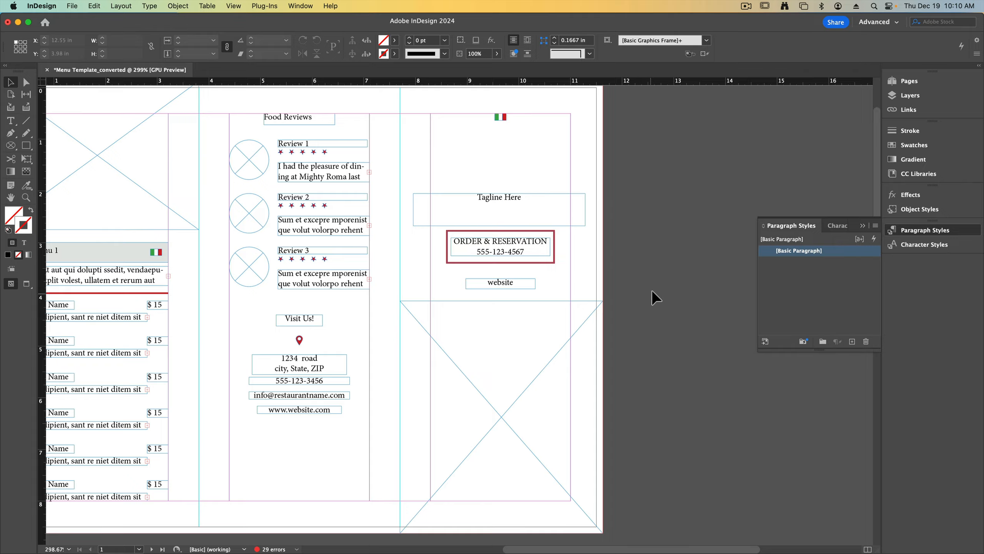
pyautogui.hotkey('ctrl', 'Up')
pyautogui.click(672, 133)
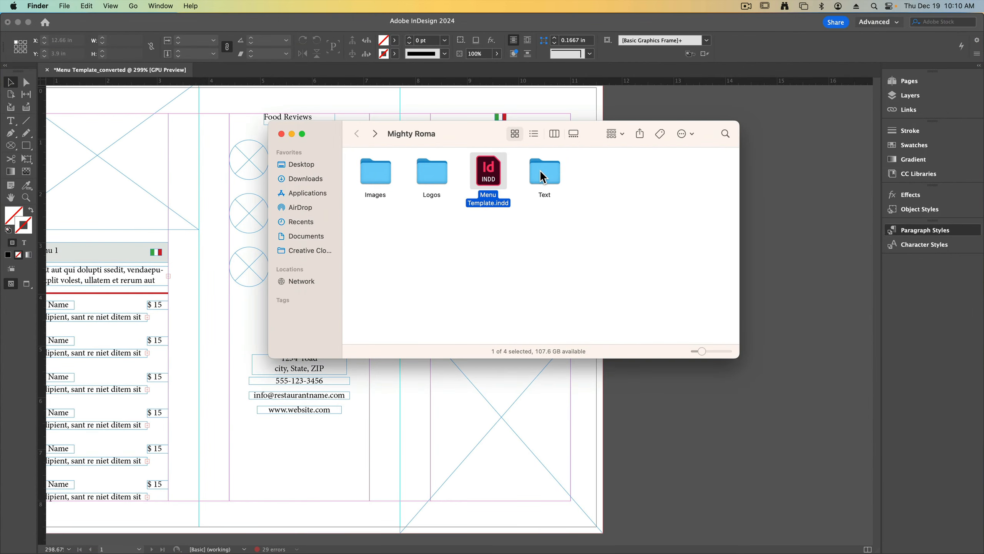
pyautogui.doubleClick(544, 177)
pyautogui.click(375, 169)
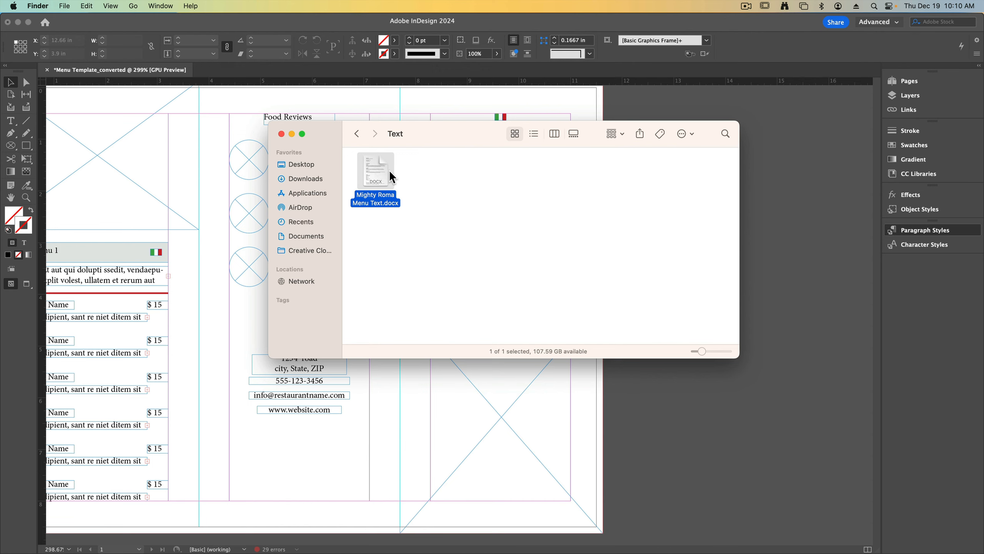
pyautogui.press('space')
pyautogui.moveTo(355, 122); pyautogui.dragTo(463, 131)
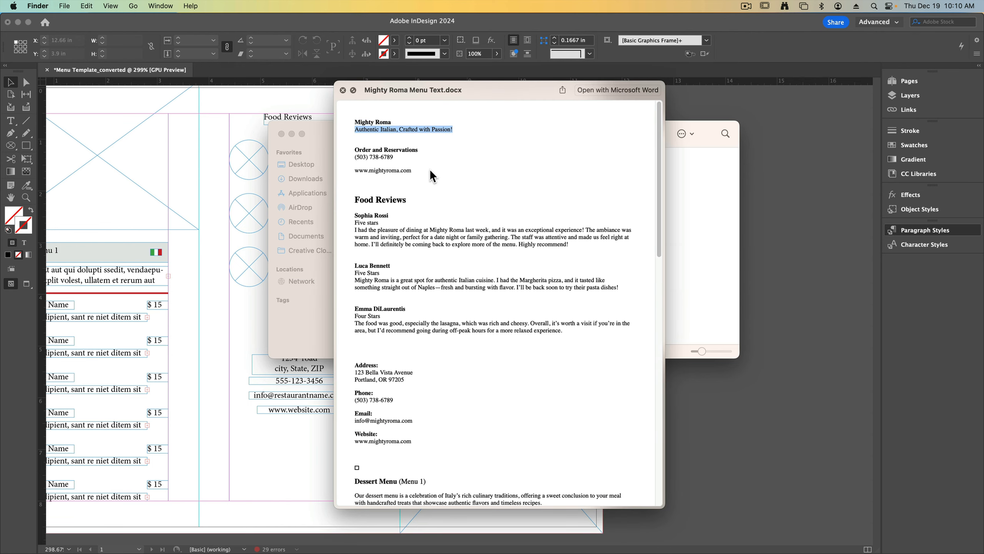
pyautogui.moveTo(356, 154); pyautogui.dragTo(460, 176)
pyautogui.moveTo(465, 91); pyautogui.dragTo(208, 156)
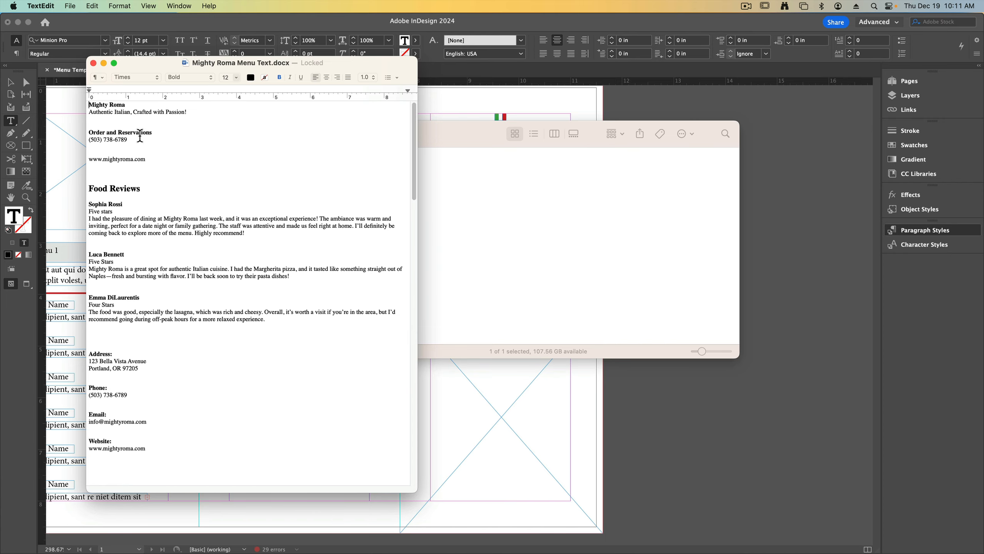
# Copy the tagline "Authentic Italian, Crafted with Passion!" from the TextEdit document into the tagline frame in InDesign.
pyautogui.moveTo(89, 112); pyautogui.dragTo(187, 112)
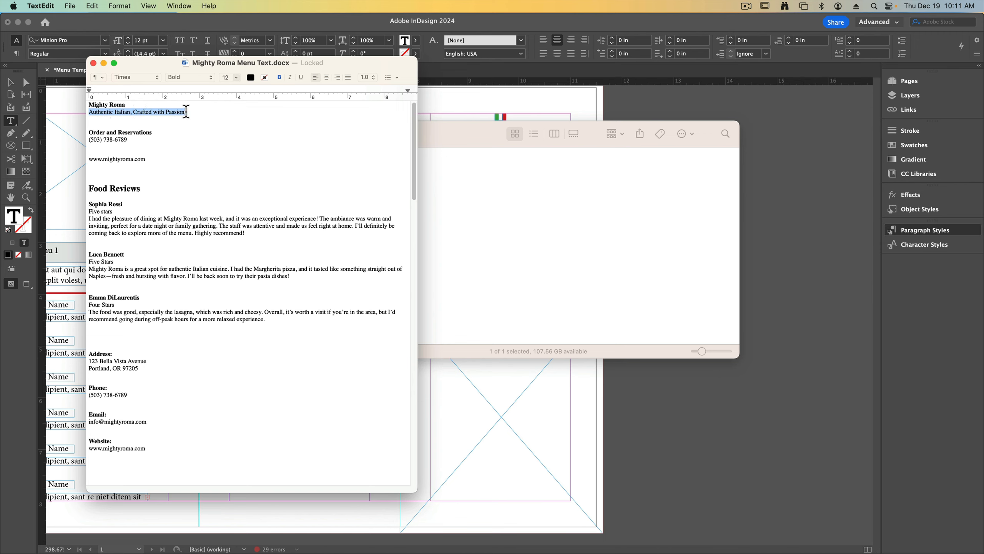
pyautogui.click(94, 7)
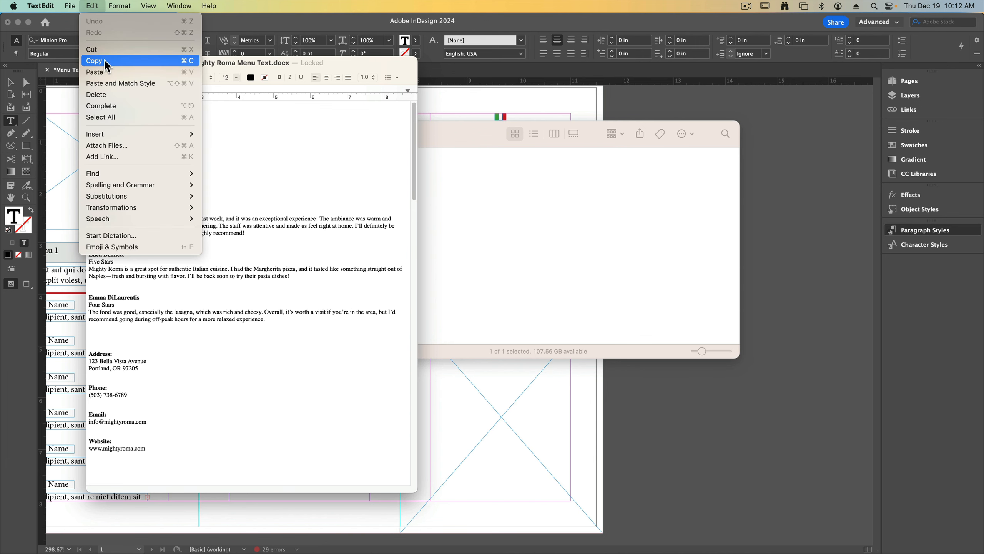
pyautogui.click(105, 61)
pyautogui.press('super+Tab')
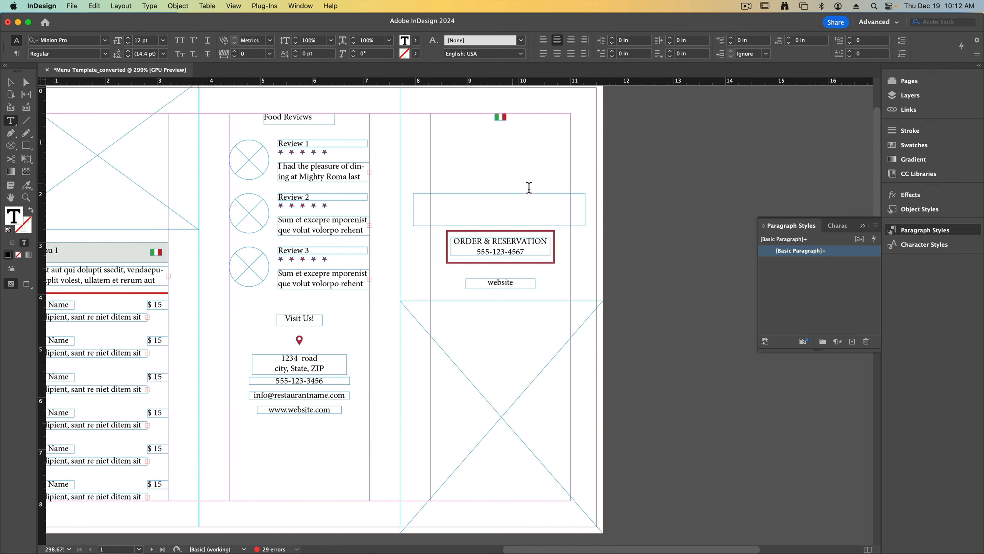
pyautogui.click(497, 202)
pyautogui.click(95, 6)
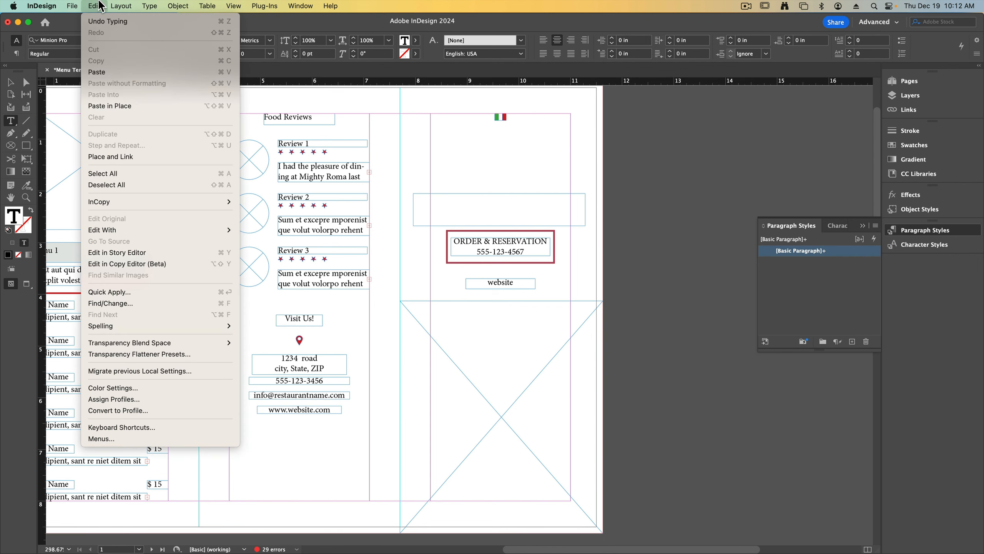
pyautogui.click(116, 72)
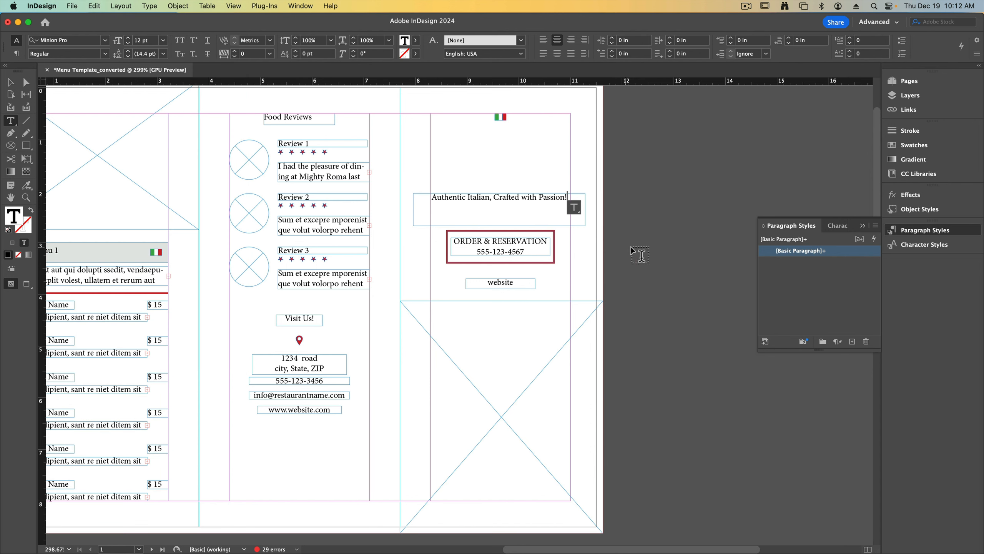
# Replace the placeholder number under ORDER & RESERVATION with the restaurant's phone number copied from the TextEdit document.
pyautogui.hotkey('ctrl', 'Up')
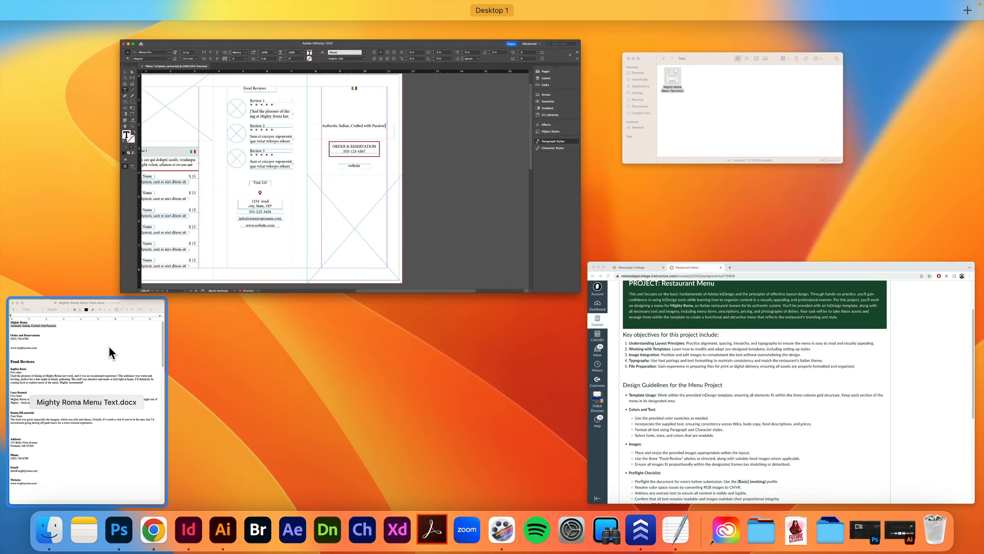
pyautogui.click(111, 353)
pyautogui.moveTo(128, 140); pyautogui.dragTo(89, 140)
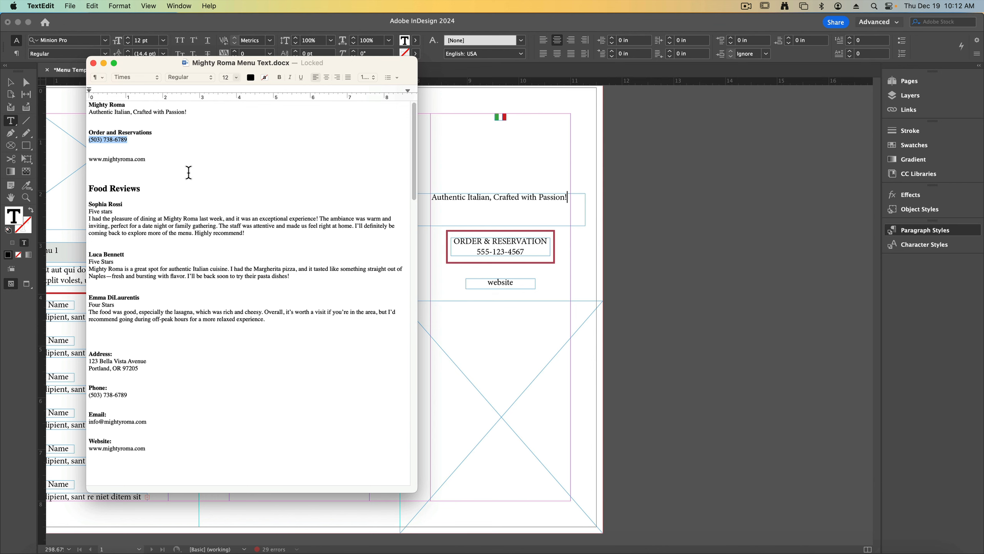
pyautogui.click(512, 247)
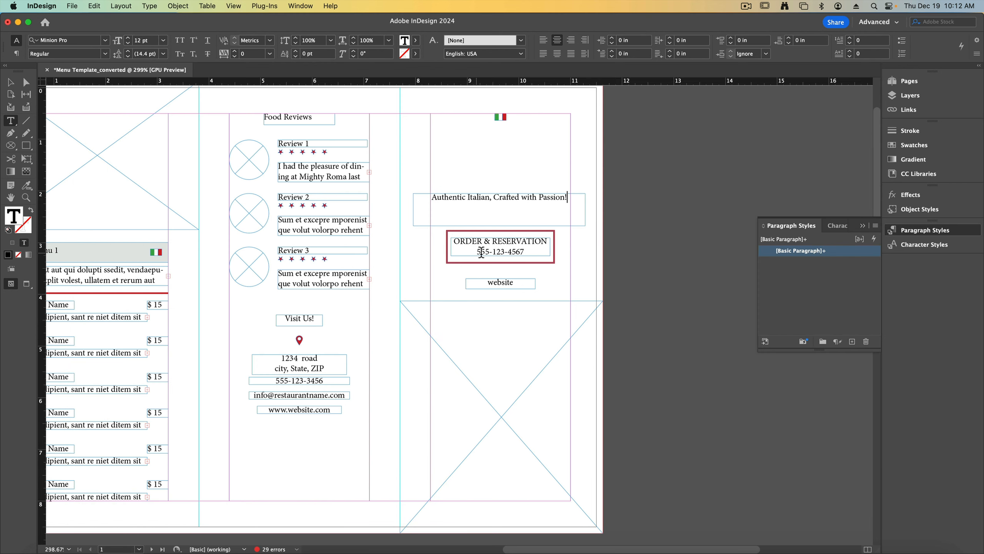
pyautogui.moveTo(477, 252); pyautogui.dragTo(512, 256)
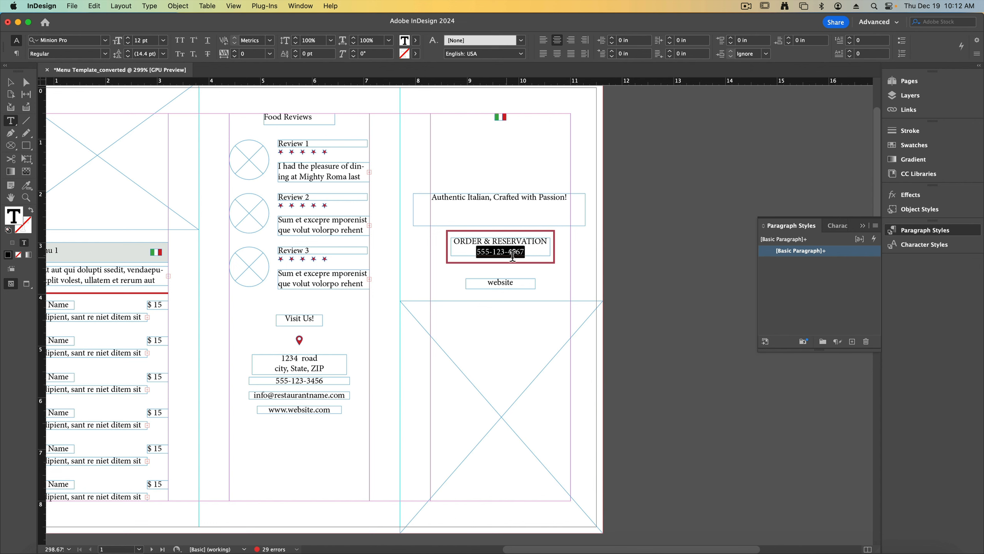
pyautogui.press('super+v')
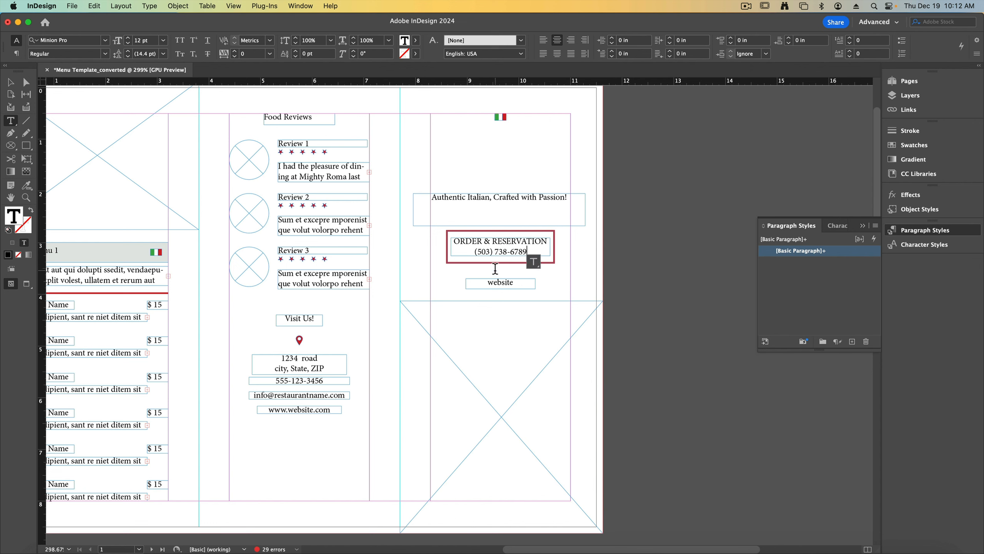
pyautogui.hotkey('ctrl', 'Up')
pyautogui.click(99, 336)
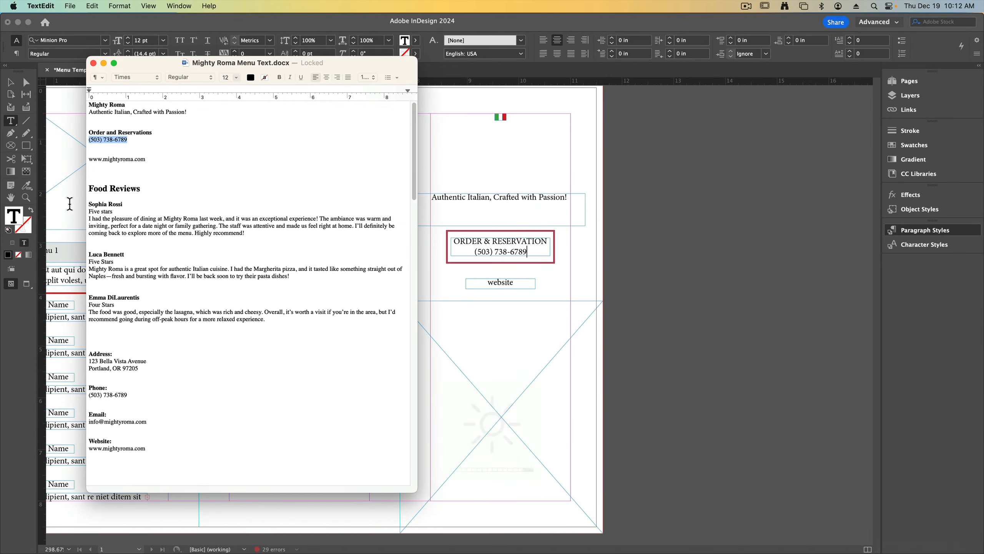
pyautogui.moveTo(147, 160); pyautogui.dragTo(88, 159)
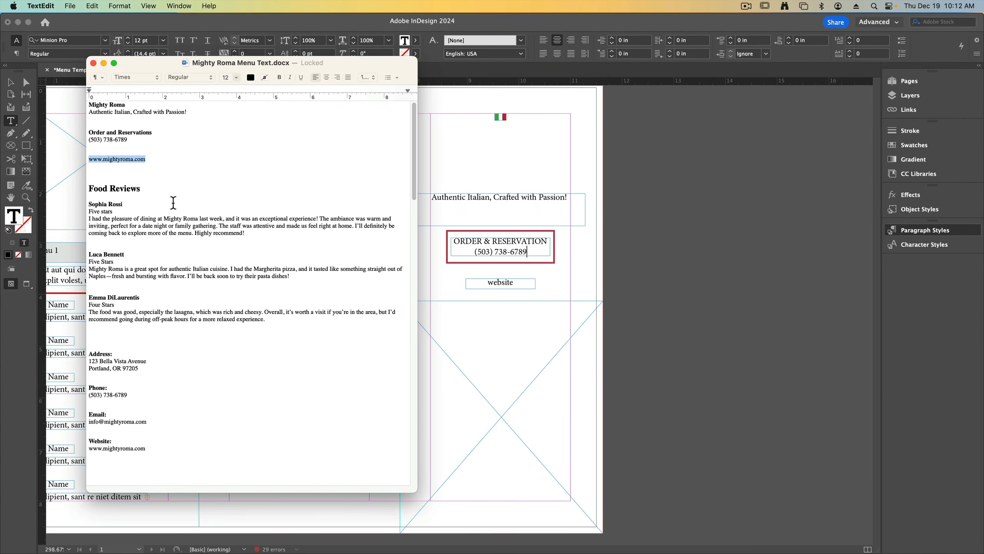
pyautogui.press('super+c')
pyautogui.click(511, 298)
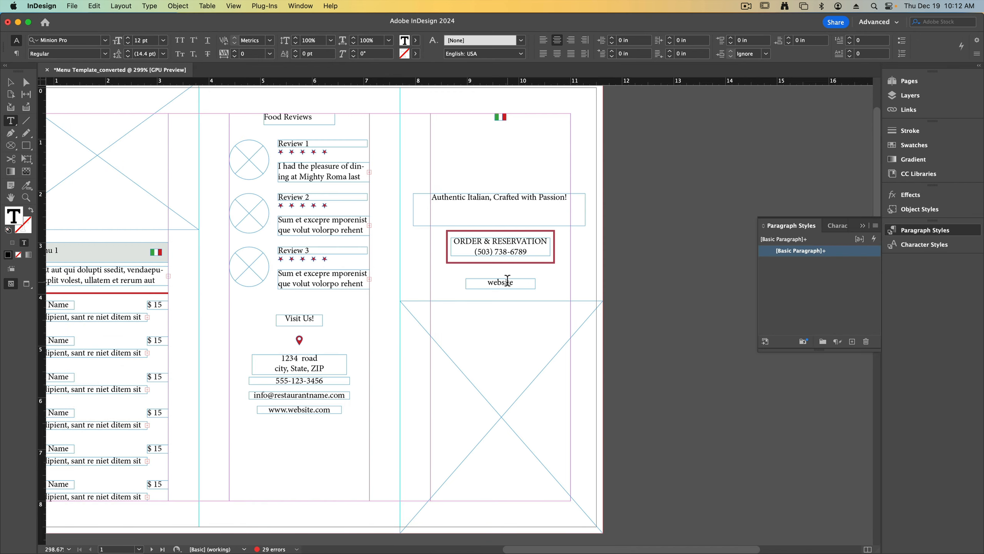
pyautogui.doubleClick(507, 280)
pyautogui.press('super+v')
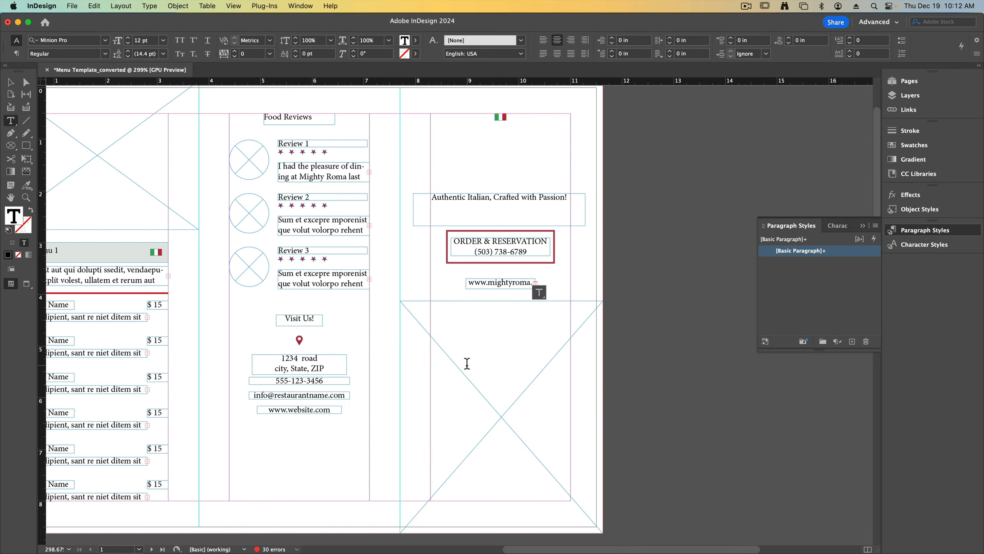
# Try widening the website text frame to about 2.03 in, and undo the resize.
pyautogui.click(11, 82)
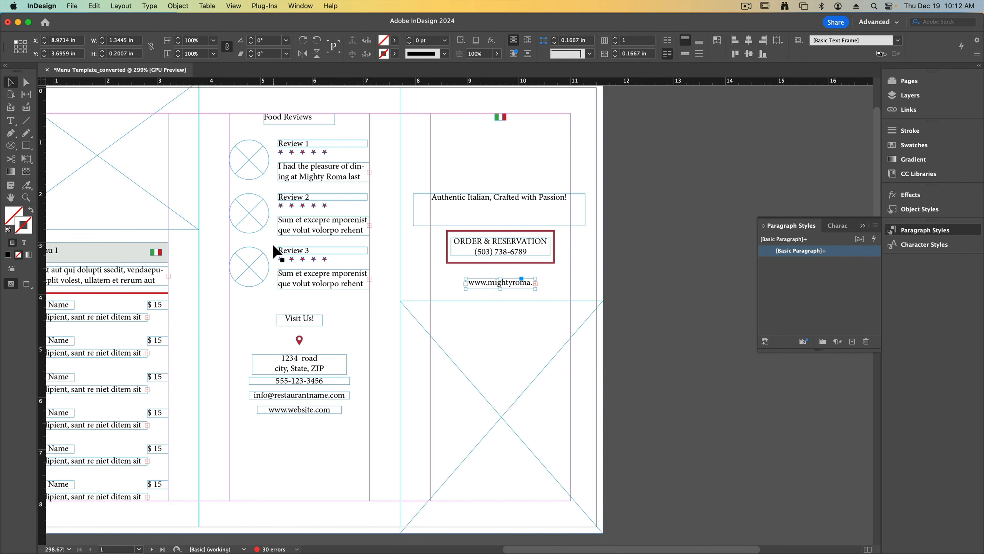
pyautogui.press('super+equal')
pyautogui.press('super+equal')
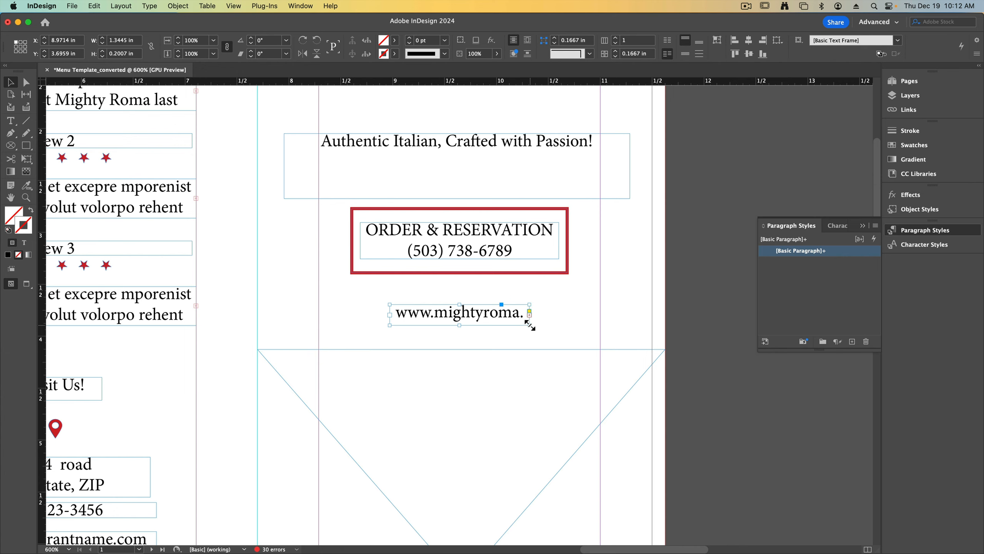
pyautogui.moveTo(530, 324); pyautogui.dragTo(600, 324)
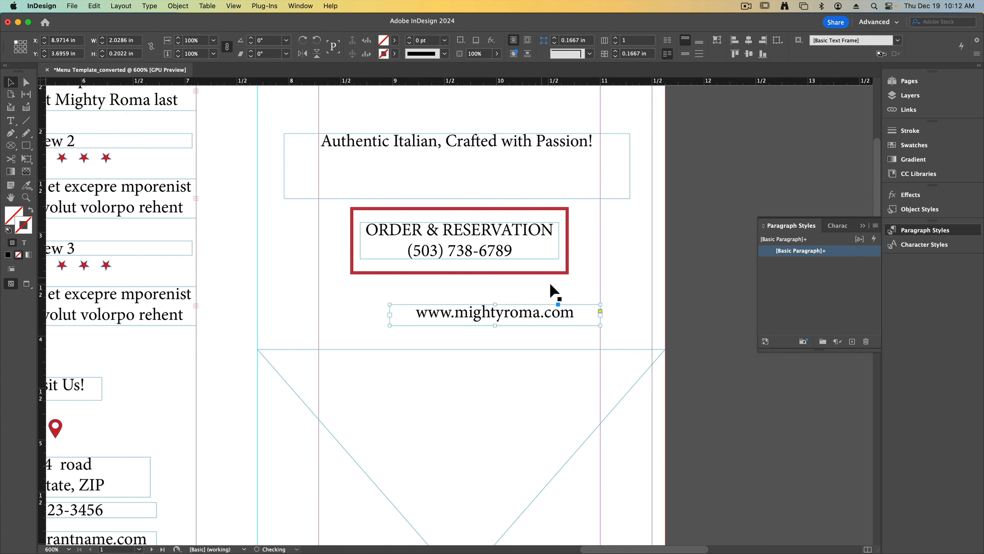
pyautogui.press('super+z')
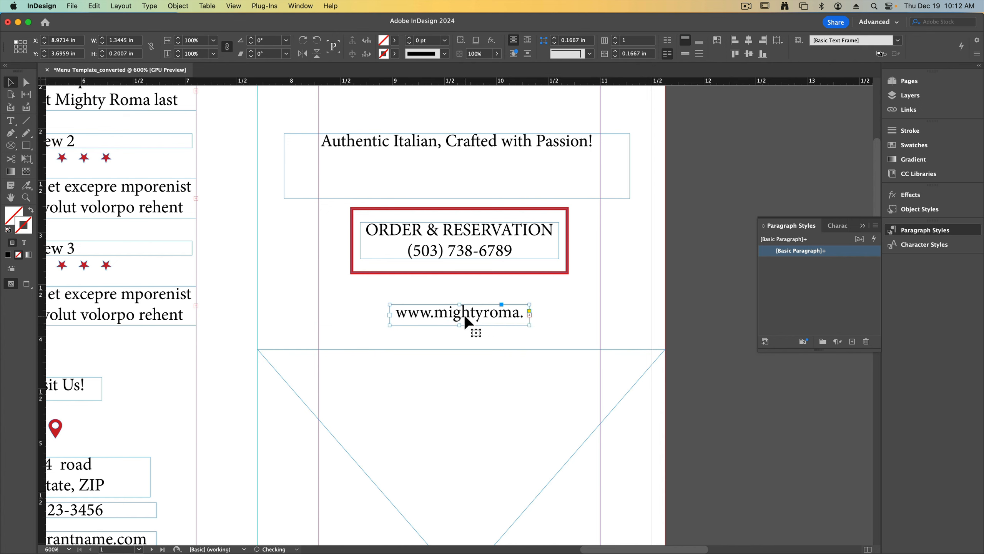
# Set the entire website text below the ORDER & RESERVATION box, overset part included, to a font size of 8 pt.
pyautogui.doubleClick(413, 312)
pyautogui.doubleClick(416, 312)
pyautogui.click(430, 314)
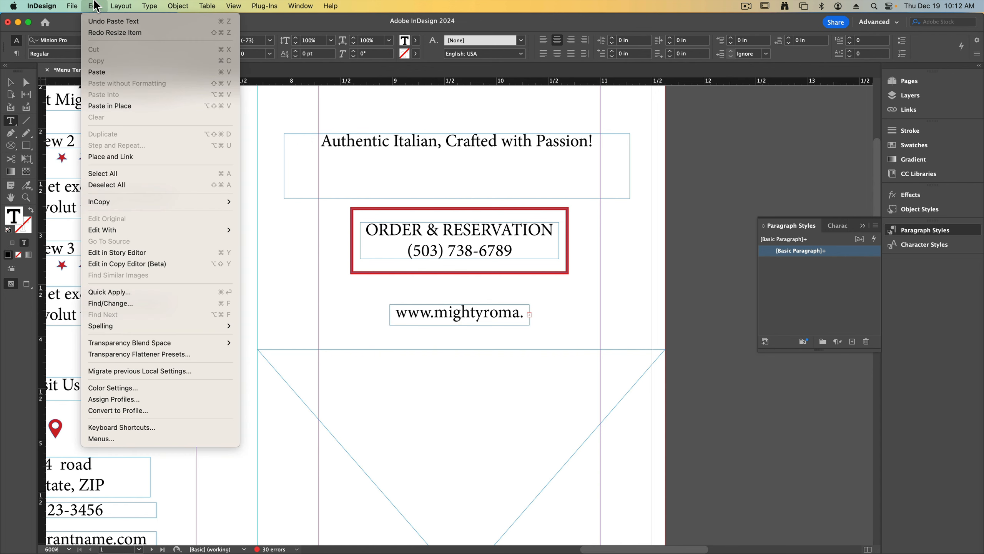
pyautogui.click(113, 174)
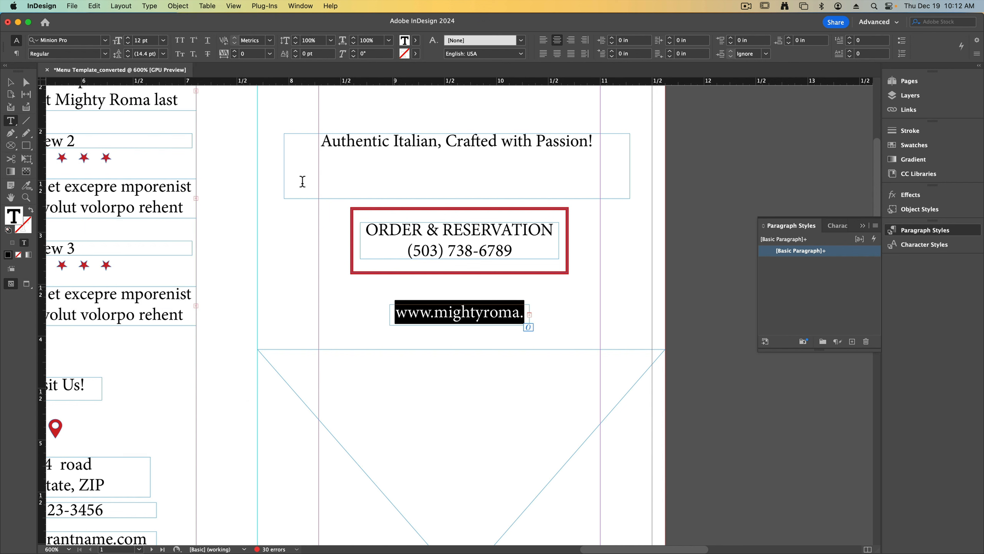
pyautogui.click(127, 43)
pyautogui.click(127, 43)
pyautogui.click(127, 43)
pyautogui.click(128, 43)
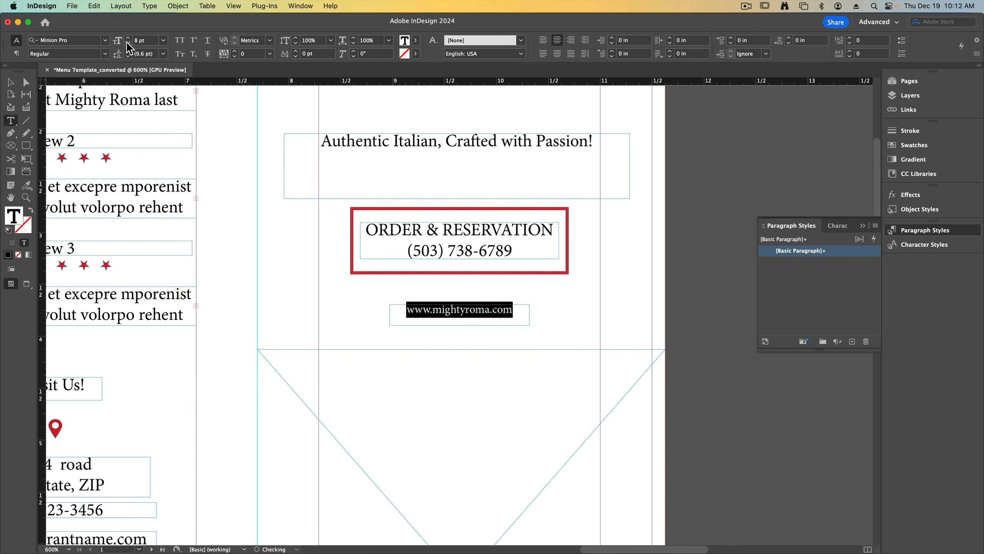
pyautogui.click(453, 306)
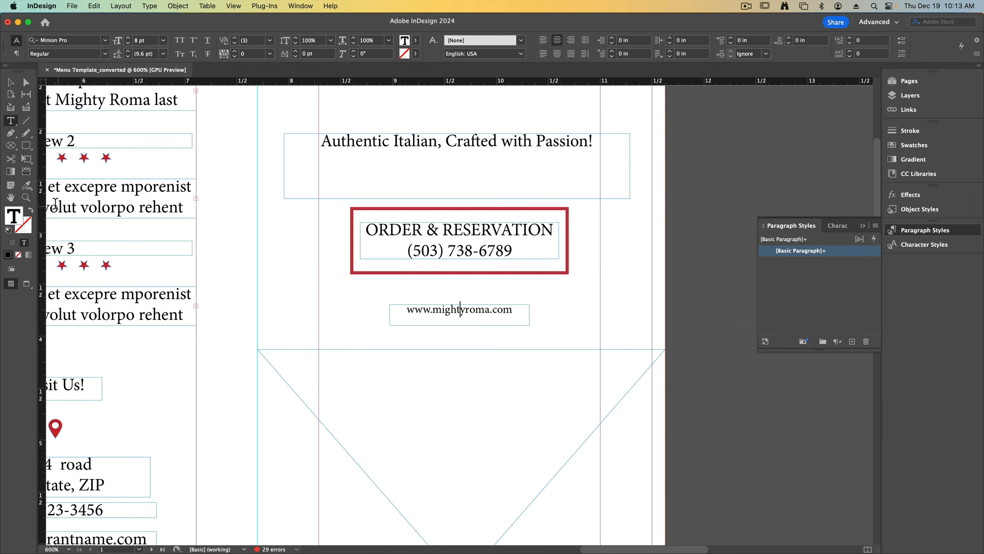
# Deselect the website text frame so that nothing in the document is selected.
pyautogui.click(26, 197)
pyautogui.keyDown('alt'); pyautogui.click(446, 251); pyautogui.keyUp('alt')
pyautogui.keyDown('alt'); pyautogui.click(447, 249); pyautogui.keyUp('alt')
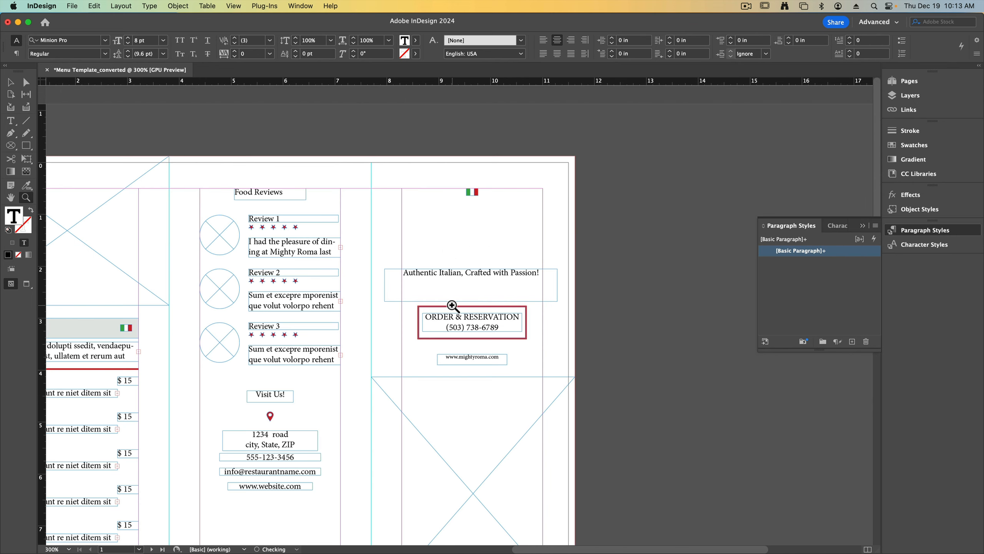
pyautogui.click(11, 82)
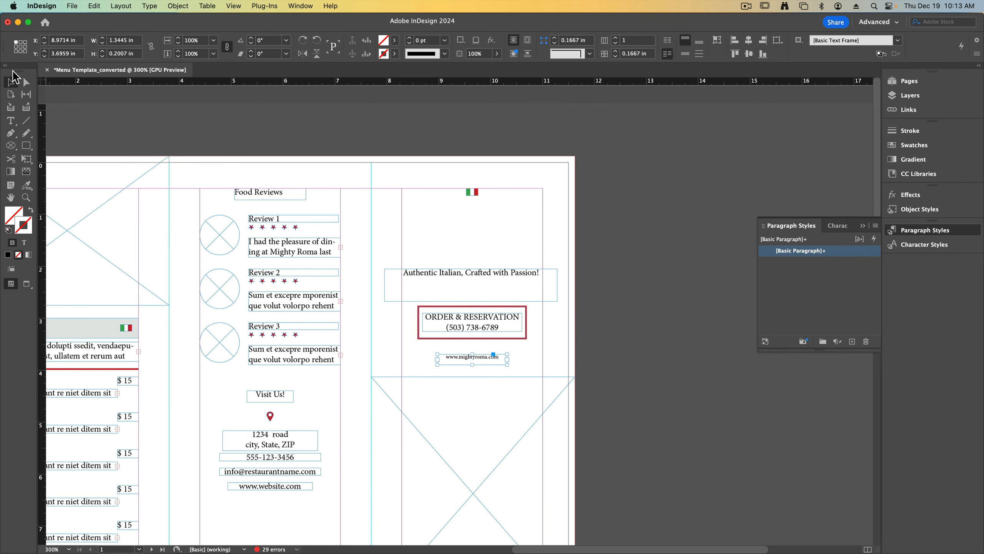
pyautogui.moveTo(472, 356); pyautogui.dragTo(495, 283)
pyautogui.click(649, 262)
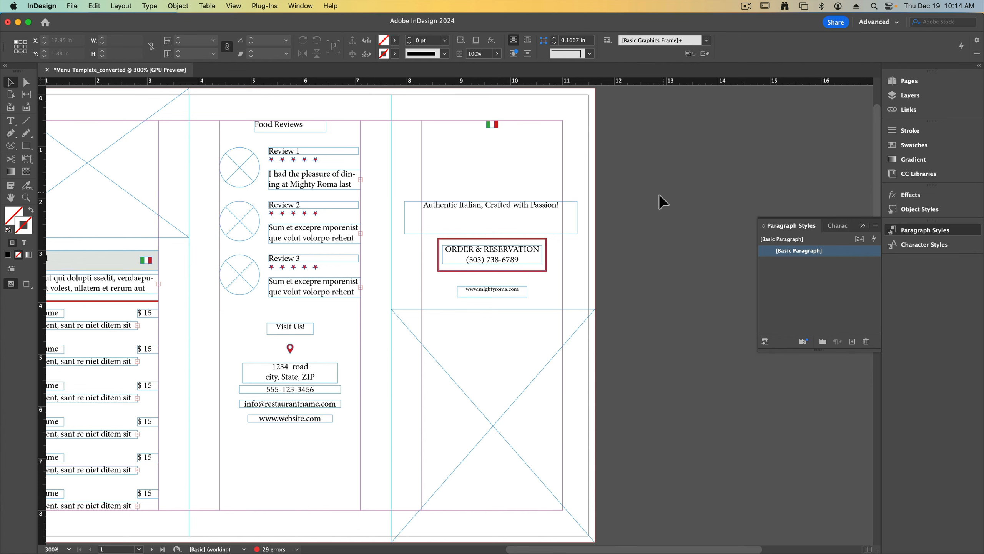
# Load MightyRomaLogo-Color.tif from the Logos folder inside the Mighty Roma folder for placing.
pyautogui.click(72, 6)
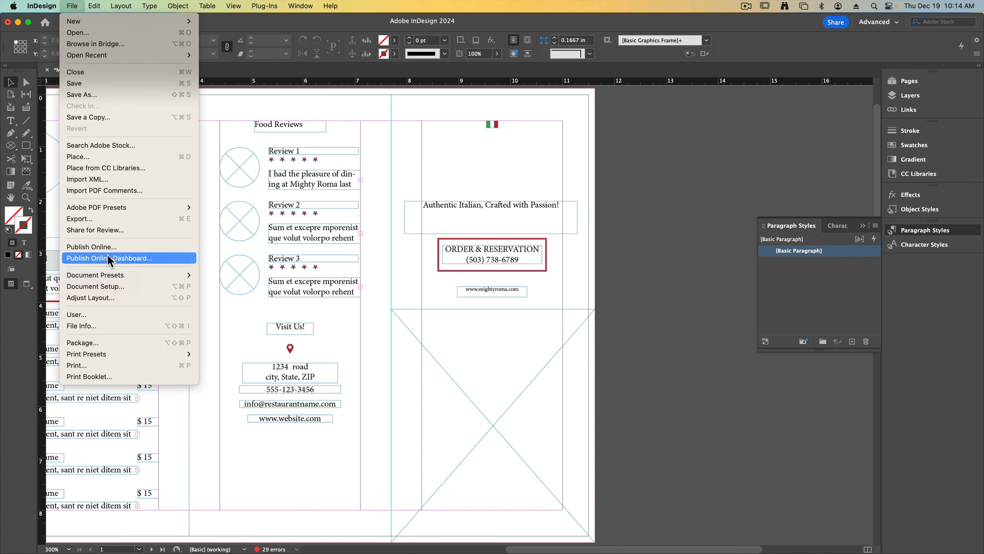
pyautogui.click(109, 156)
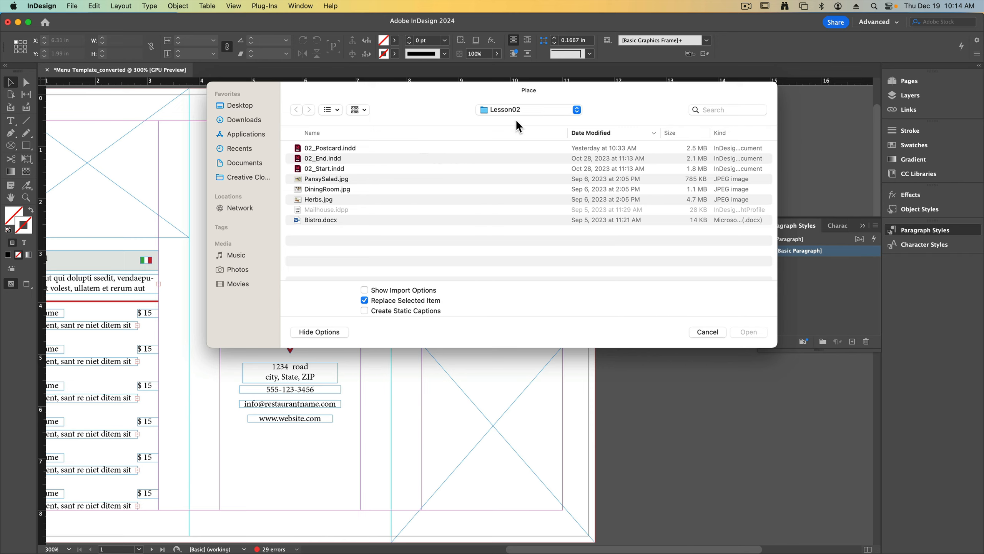
pyautogui.click(519, 110)
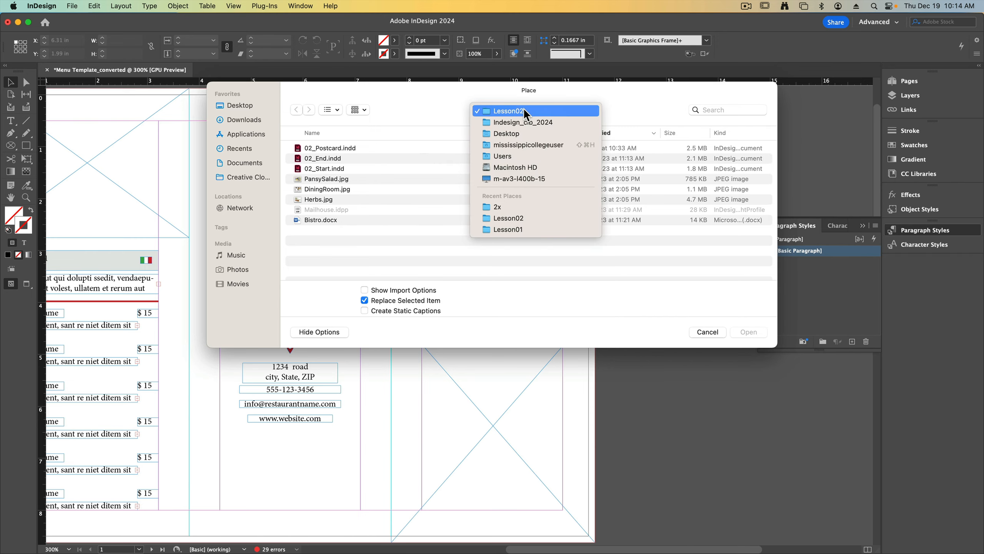
pyautogui.click(537, 133)
pyautogui.doubleClick(320, 158)
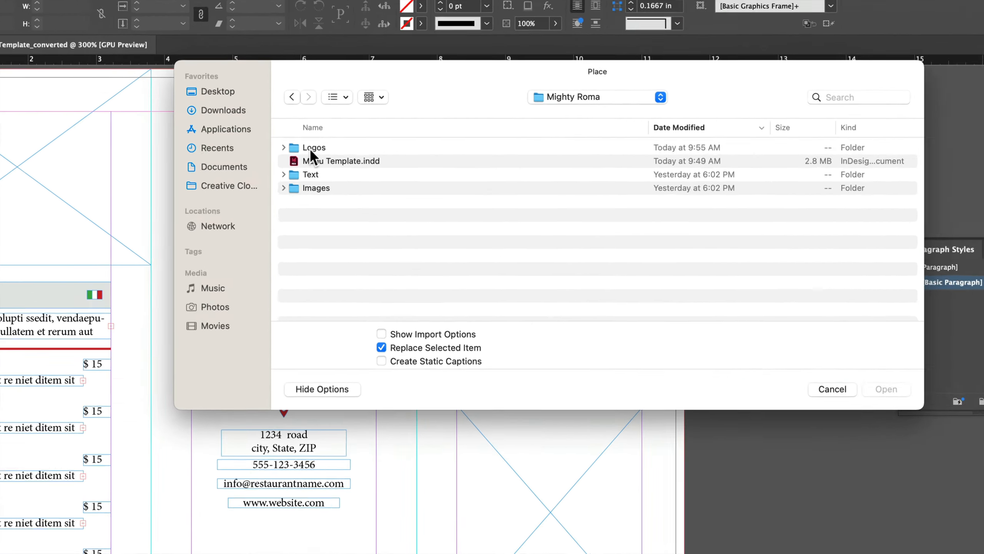
pyautogui.click(310, 148)
pyautogui.doubleClick(309, 148)
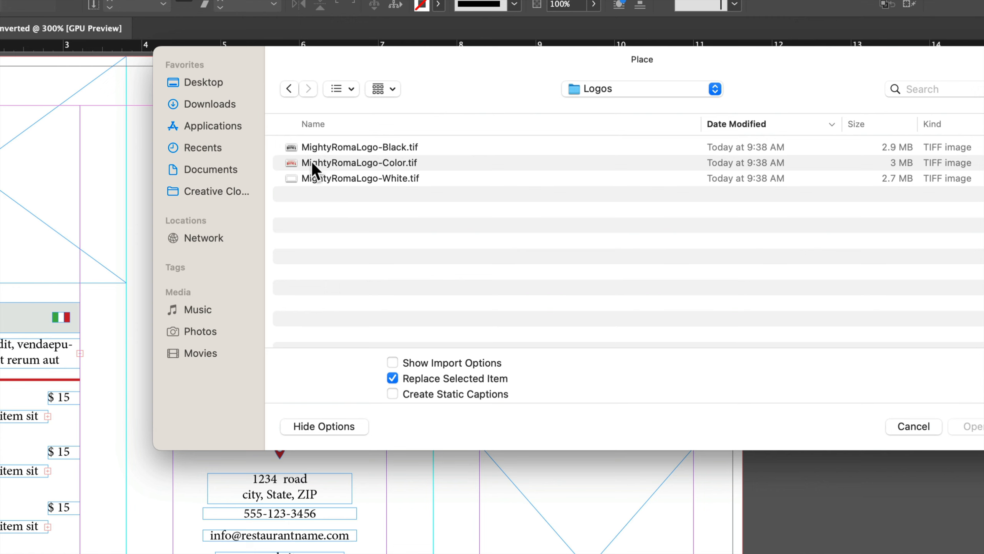
pyautogui.click(312, 163)
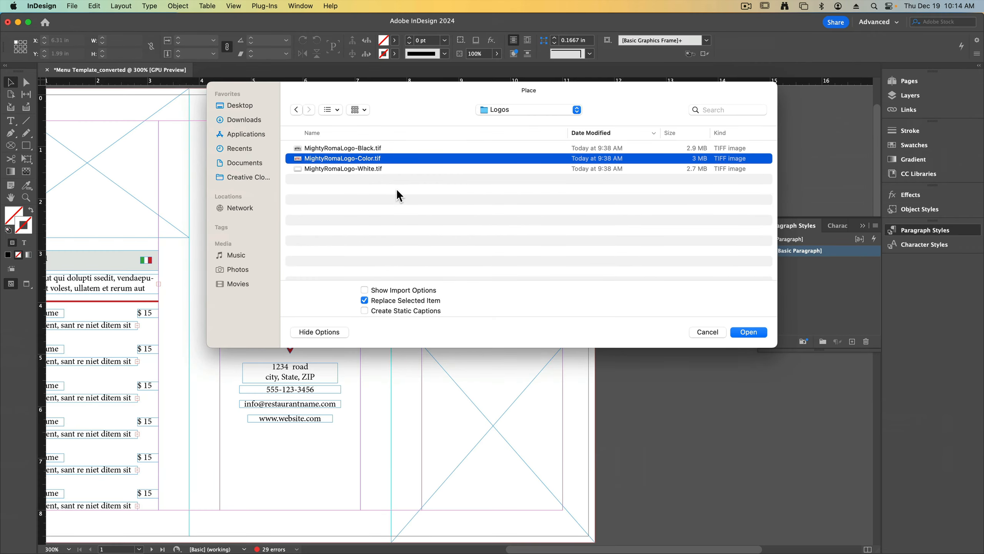
pyautogui.click(740, 332)
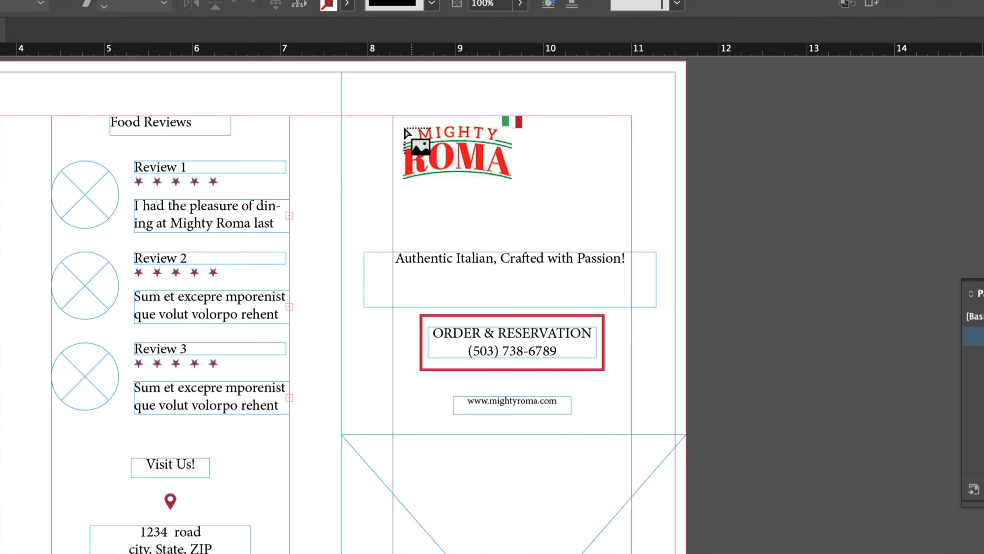
# Place the logo above the cover tagline between the column guides, about 2.71 in wide, and position its top at about Y 0.71 in.
pyautogui.moveTo(393, 128); pyautogui.dragTo(630, 241)
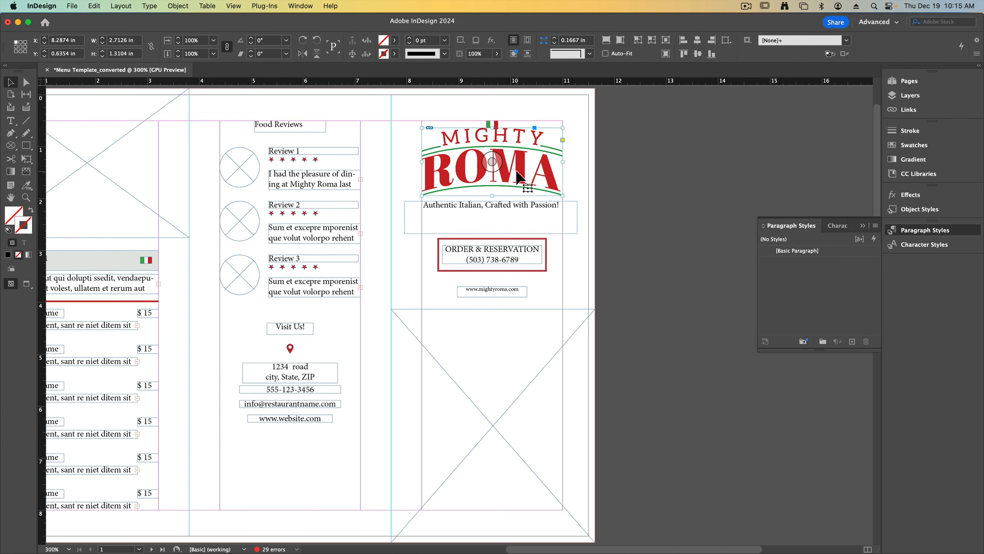
pyautogui.moveTo(515, 173); pyautogui.dragTo(515, 178)
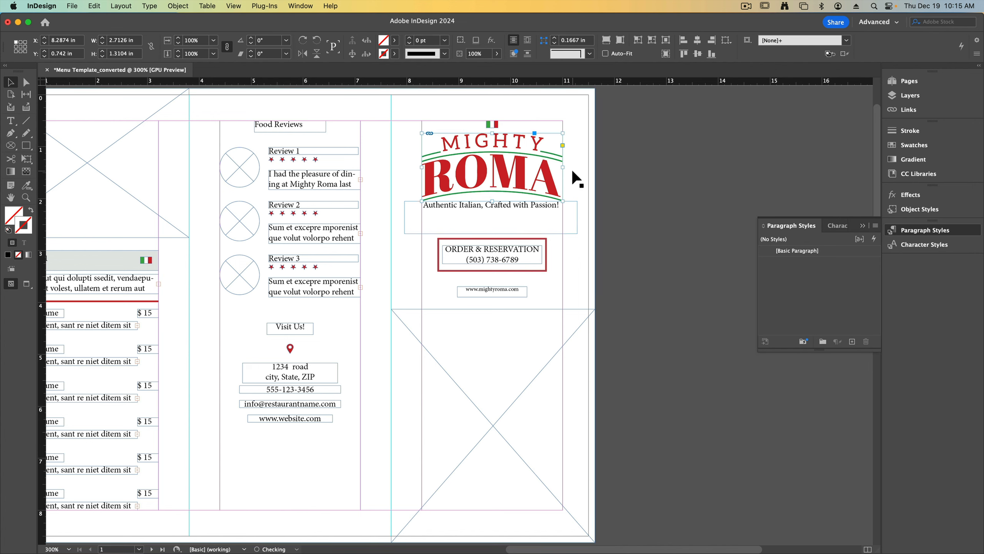
pyautogui.press('Up')
pyautogui.press('Up')
pyautogui.press('Up')
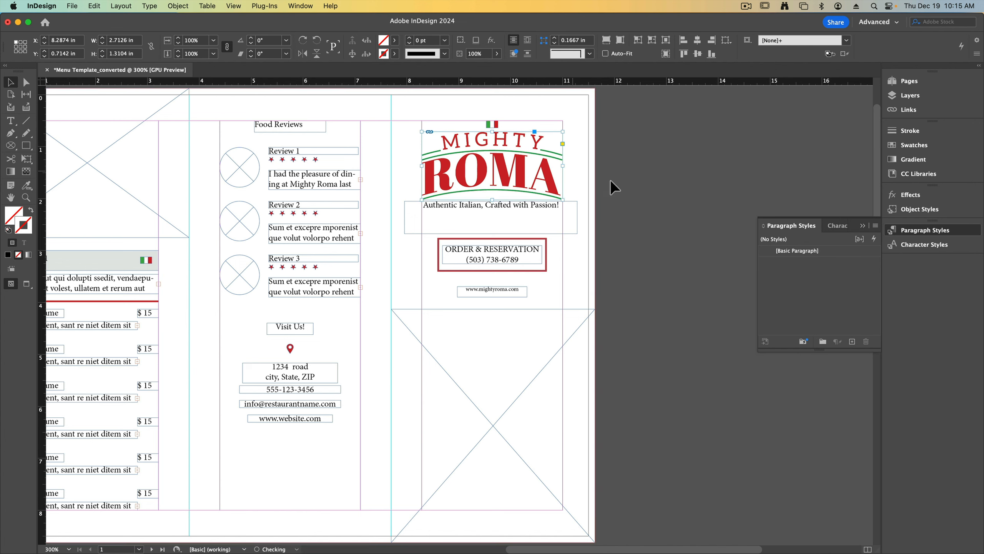
pyautogui.click(625, 196)
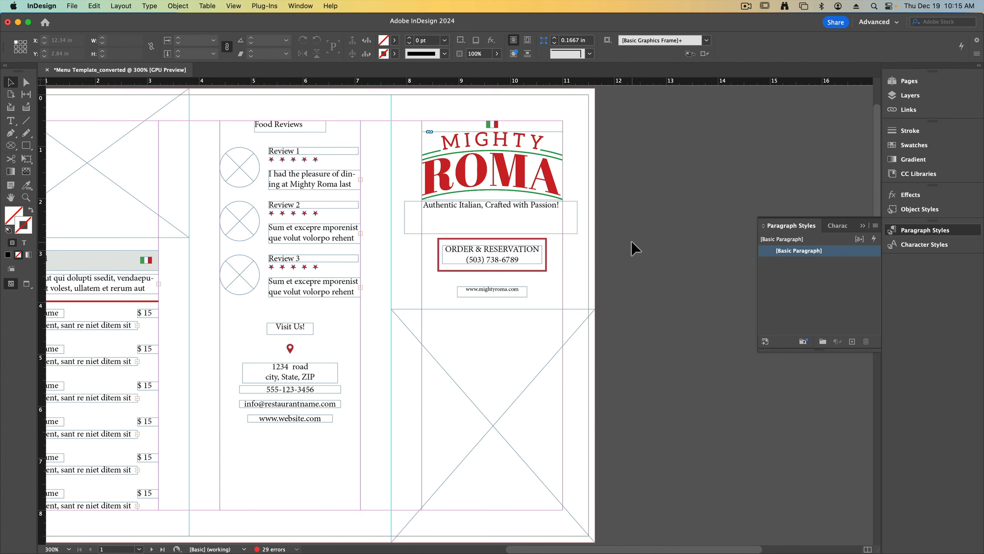
# Select the empty picture frame below the website on the cover panel and browse to the Mighty Roma Images folder to place a file.
pyautogui.click(485, 340)
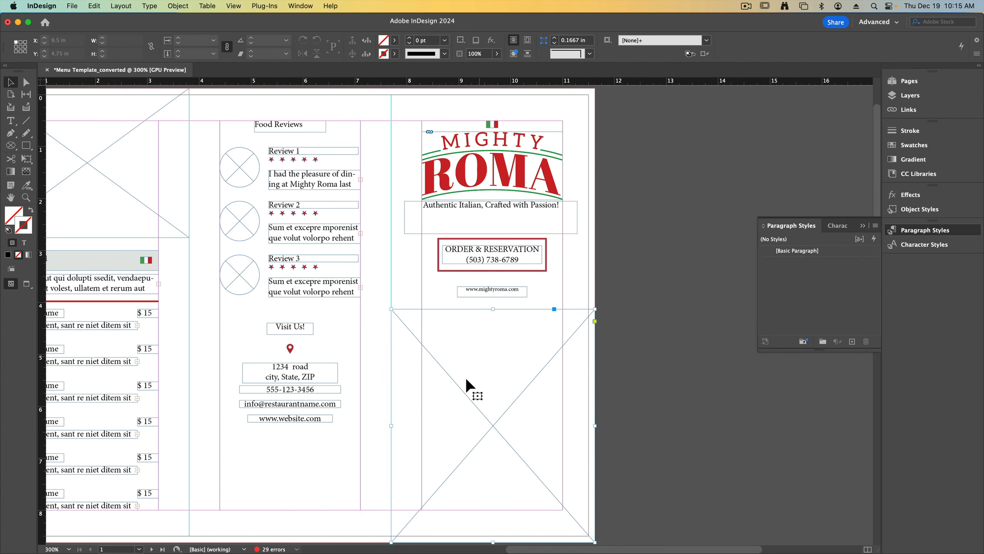
pyautogui.click(77, 5)
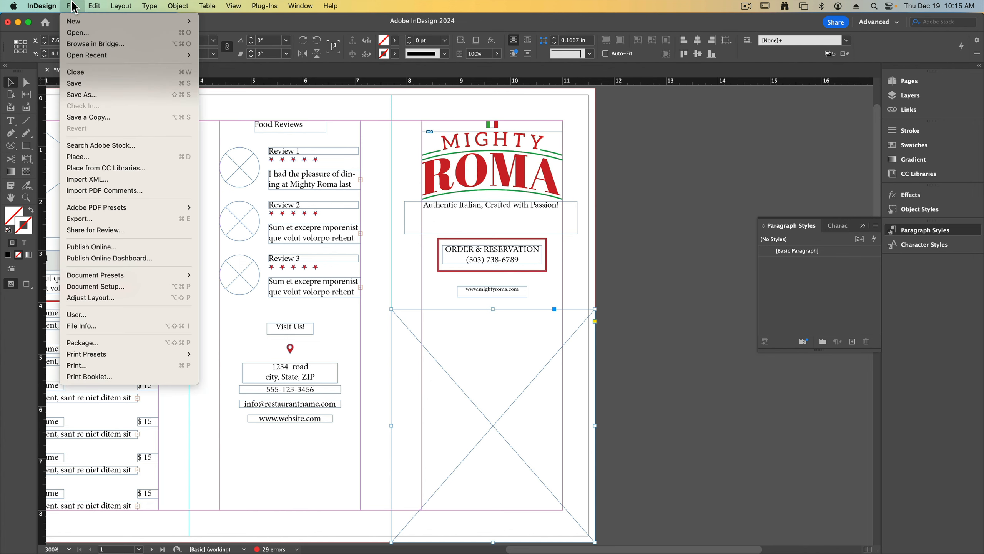
pyautogui.click(91, 158)
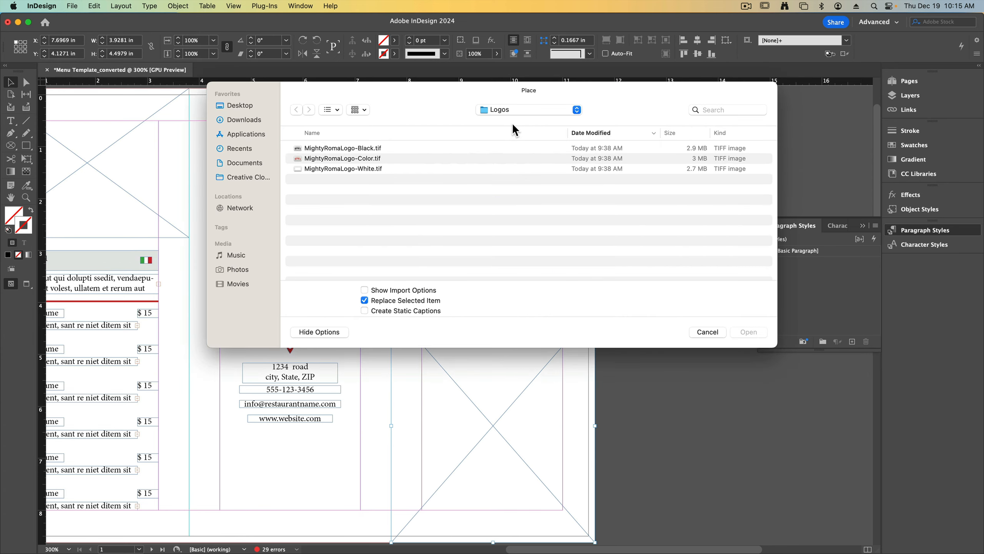
pyautogui.click(507, 106)
pyautogui.click(514, 122)
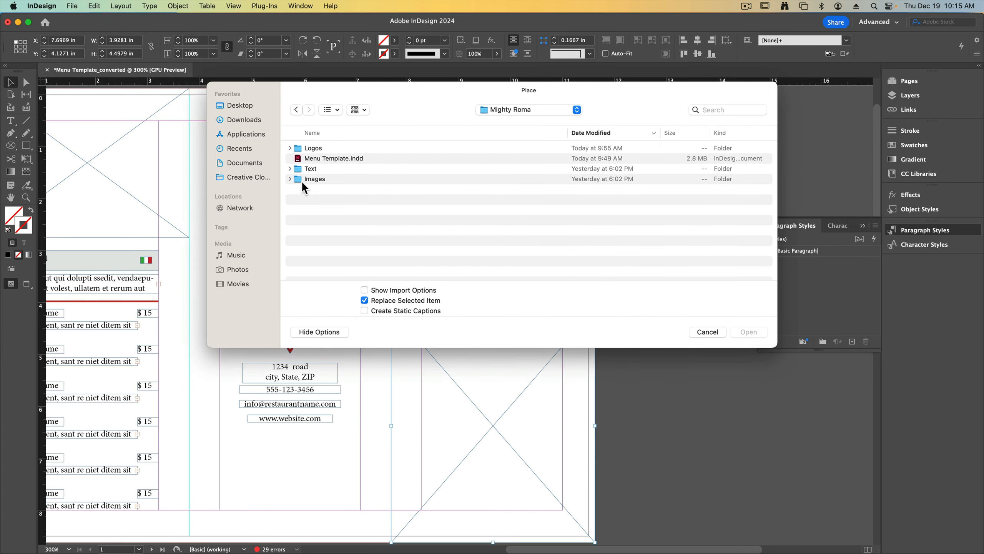
pyautogui.doubleClick(322, 179)
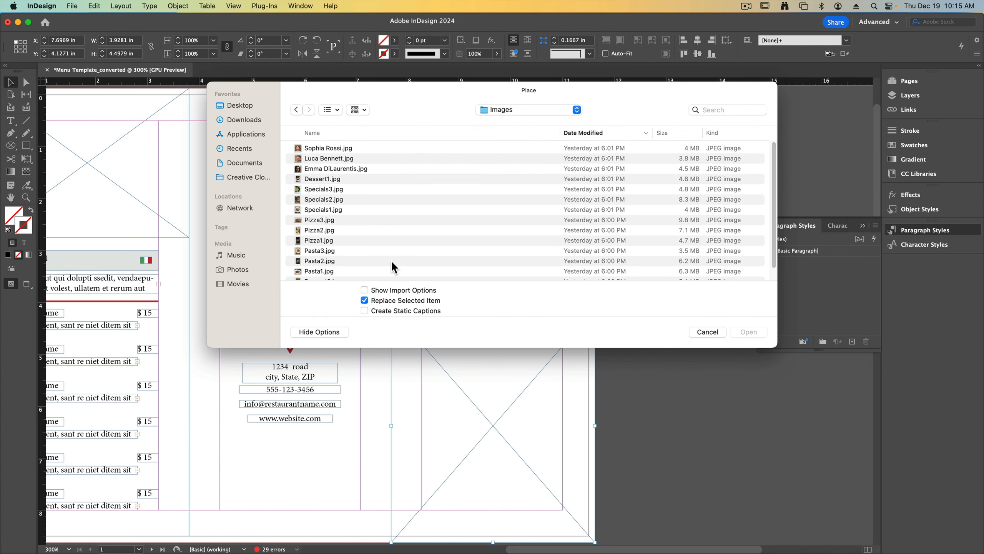
# Preview Specials2.jpg from the image list and place it in the selected cover picture frame.
pyautogui.scroll(-2, 373, 247)
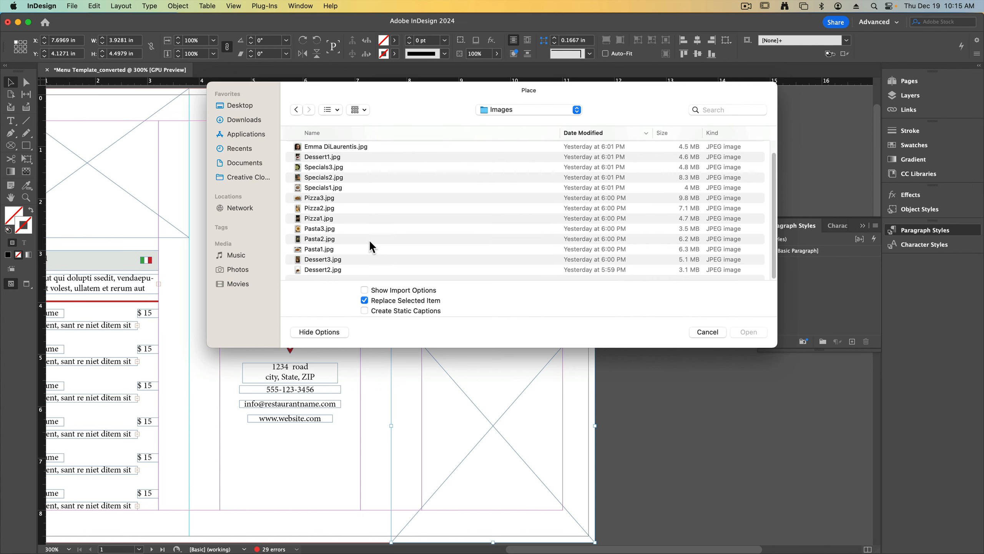
pyautogui.scroll(2, 364, 251)
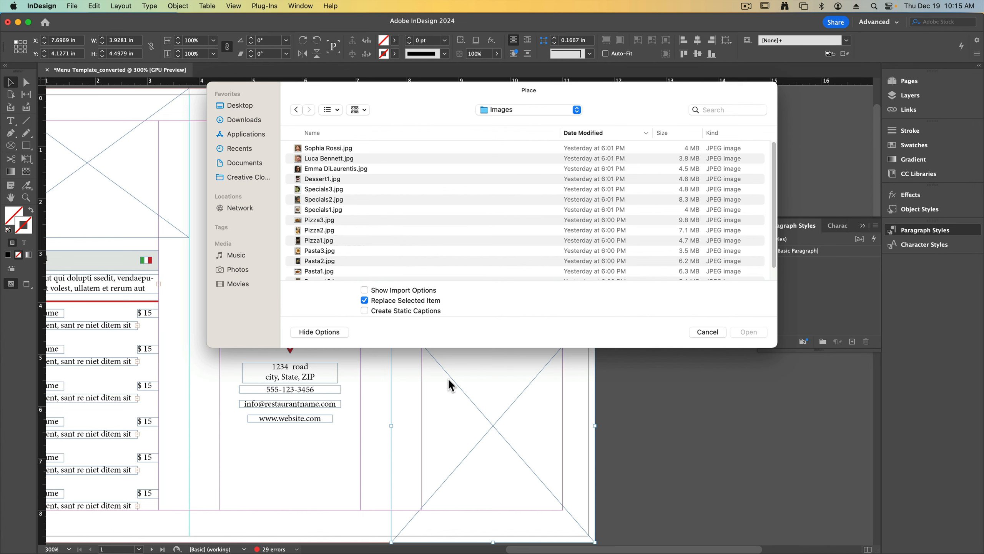
pyautogui.scroll(-2, 347, 248)
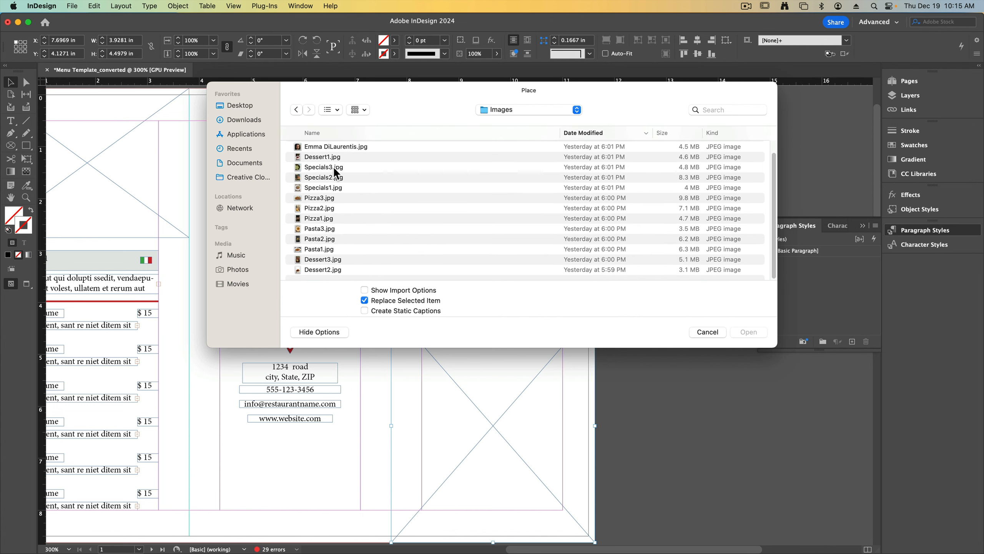
pyautogui.click(353, 175)
pyautogui.press('space')
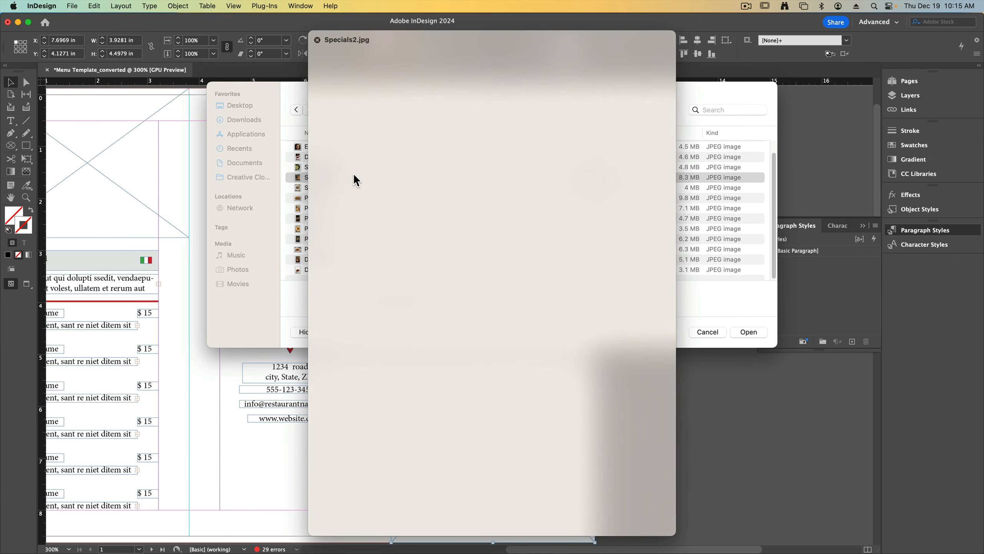
pyautogui.press('space')
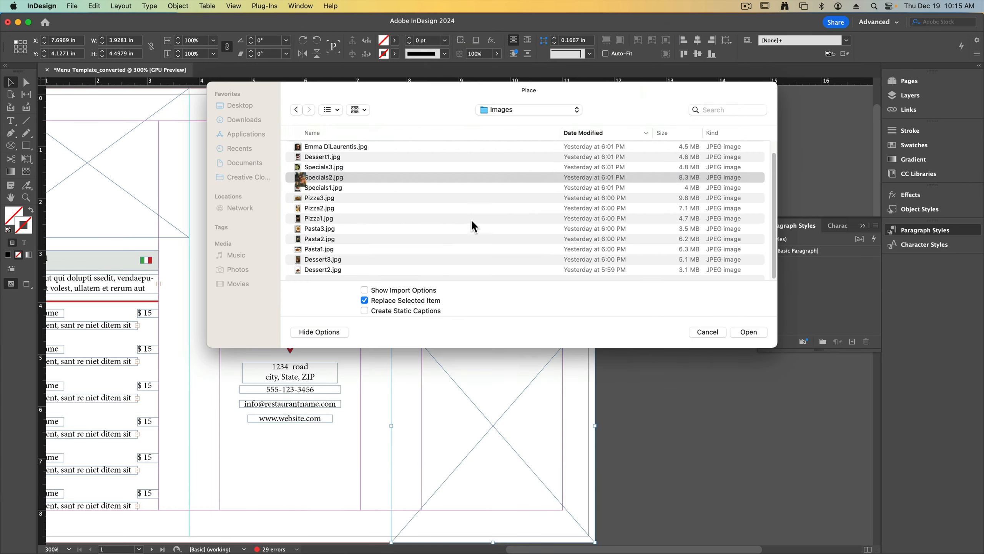
pyautogui.click(757, 334)
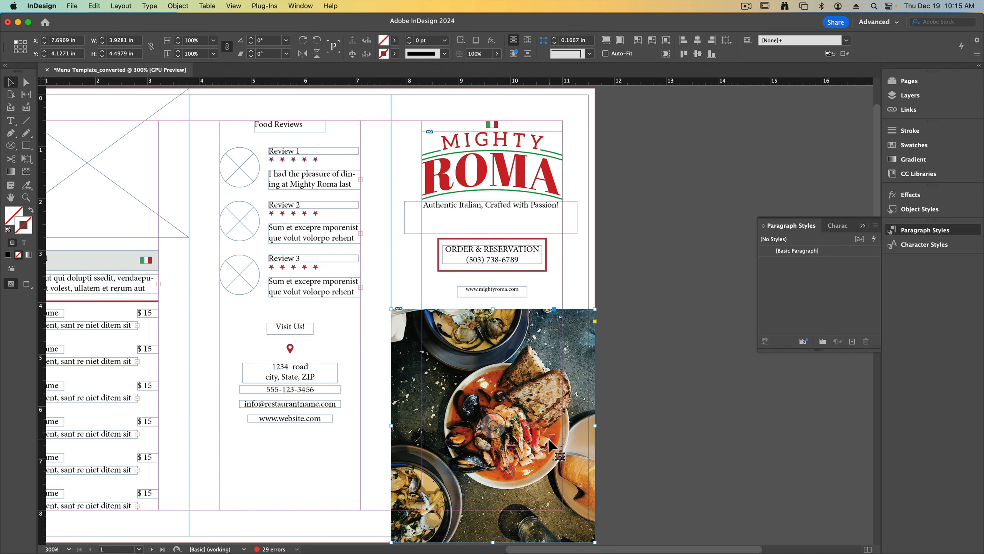
# Enlarge the food photo proportionally inside its frame to about 78.8% and reposition it to offsets of about X -0.63 in, Y -1.37 in.
pyautogui.scroll(-3, 548, 438)
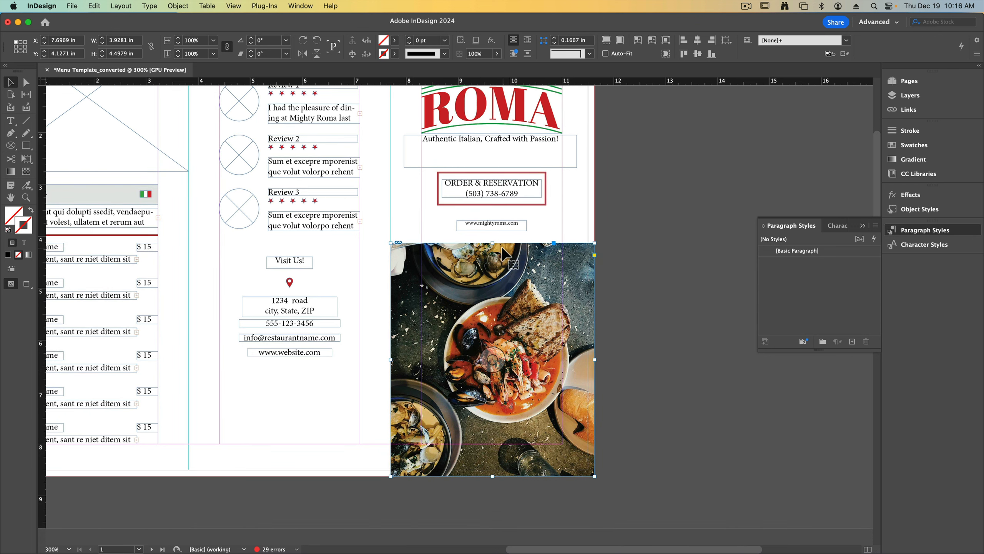
pyautogui.moveTo(492, 242)
pyautogui.mouseDown()
pyautogui.moveTo(492, 314)
pyautogui.moveTo(491, 220)
pyautogui.moveTo(492, 243)
pyautogui.mouseUp()
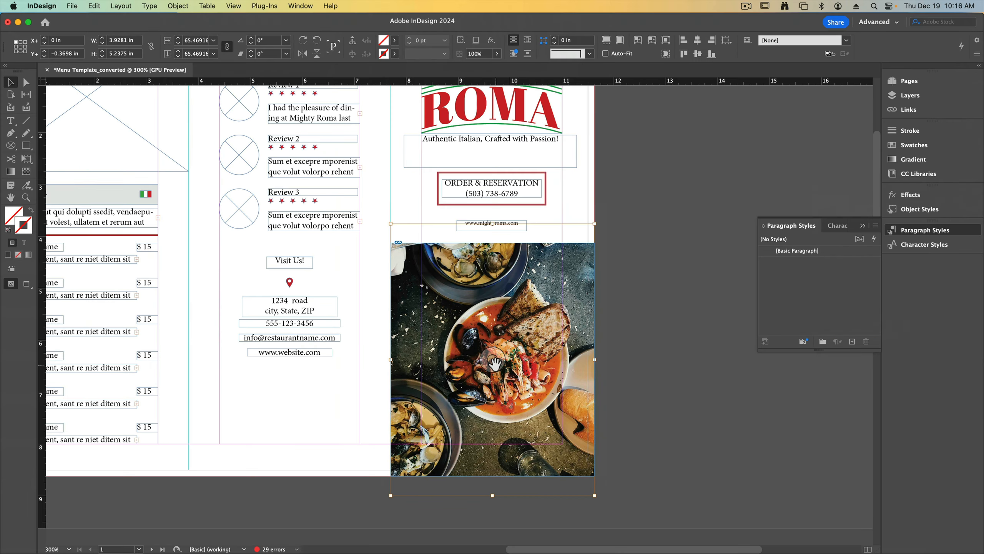
pyautogui.moveTo(493, 363)
pyautogui.mouseDown()
pyautogui.moveTo(497, 340)
pyautogui.moveTo(517, 348)
pyautogui.moveTo(495, 372)
pyautogui.moveTo(489, 364)
pyautogui.mouseUp()
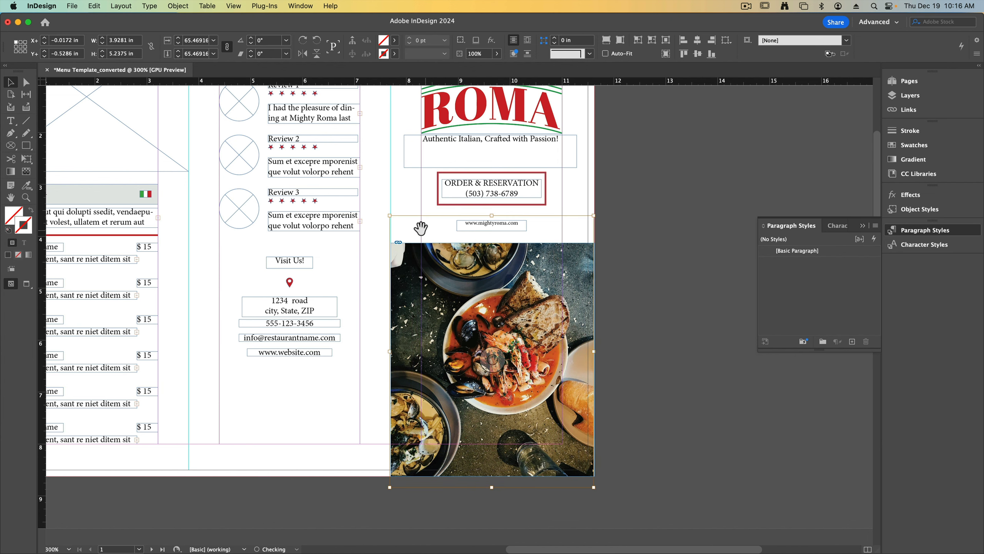
pyautogui.moveTo(388, 215); pyautogui.dragTo(348, 160)
pyautogui.moveTo(497, 366); pyautogui.dragTo(507, 378)
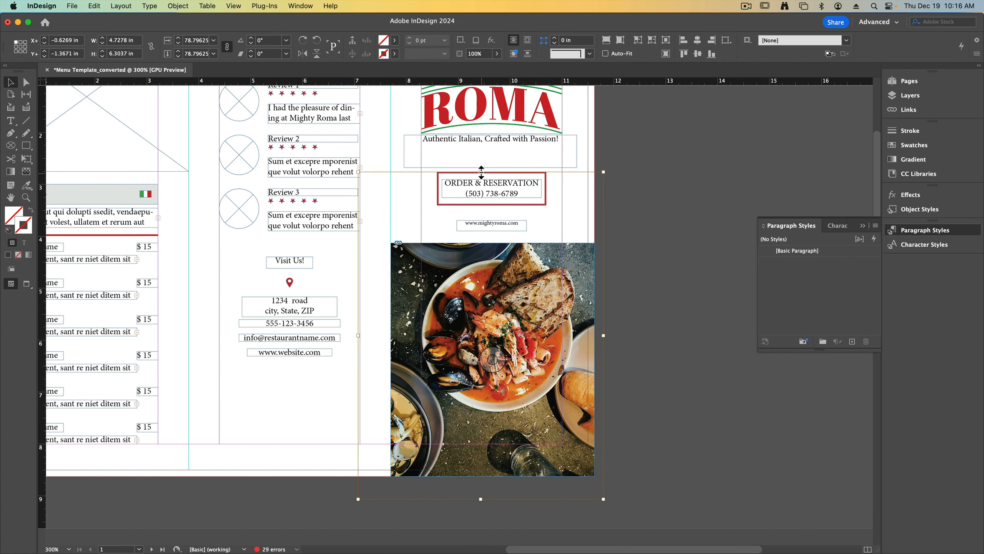
# Distort the food photo vertically inside its cover frame, and restore its scale to 50% both ways with the photo at the frame's upper-left corner.
pyautogui.moveTo(481, 172); pyautogui.dragTo(486, 307)
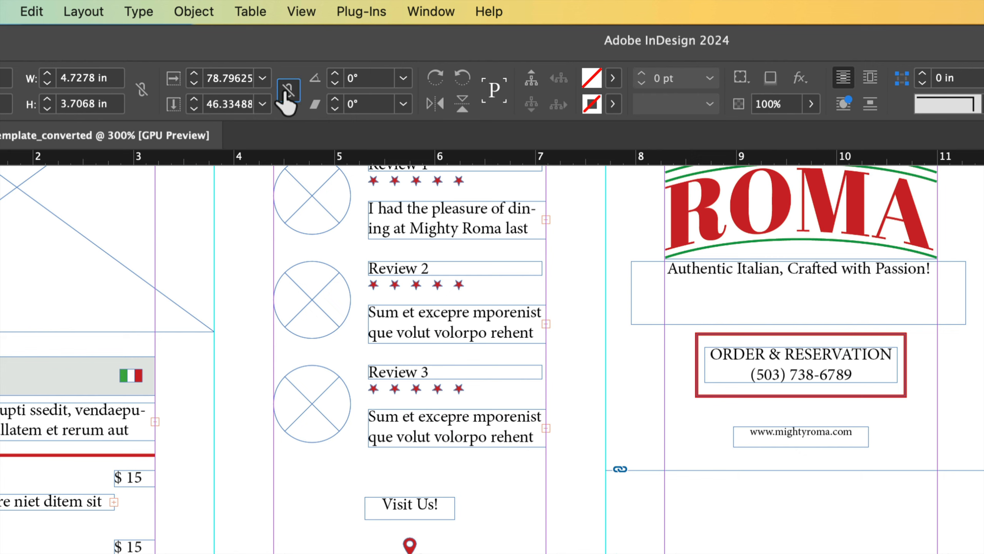
pyautogui.click(215, 80)
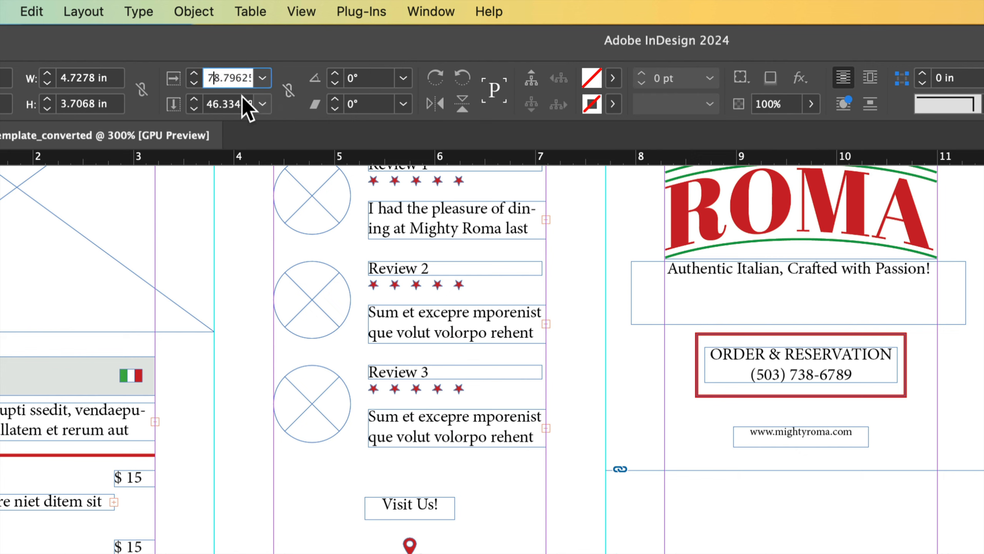
pyautogui.doubleClick(219, 82)
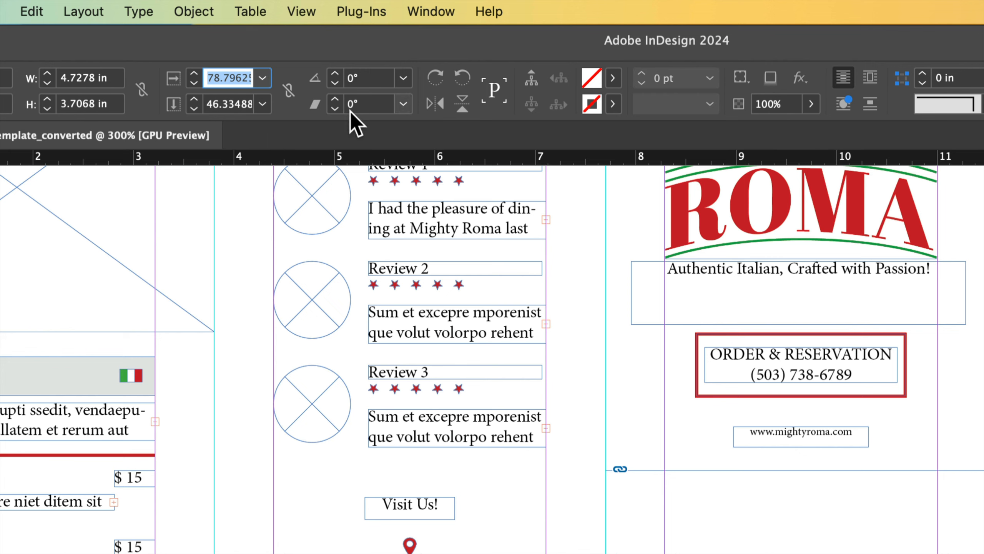
pyautogui.write('50')
pyautogui.doubleClick(231, 104)
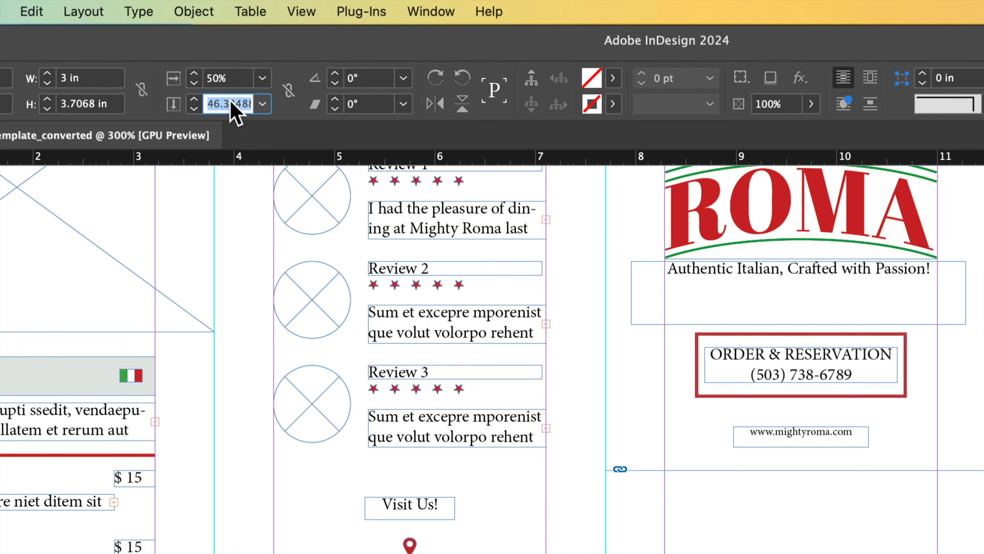
pyautogui.write('50')
pyautogui.press('Tab')
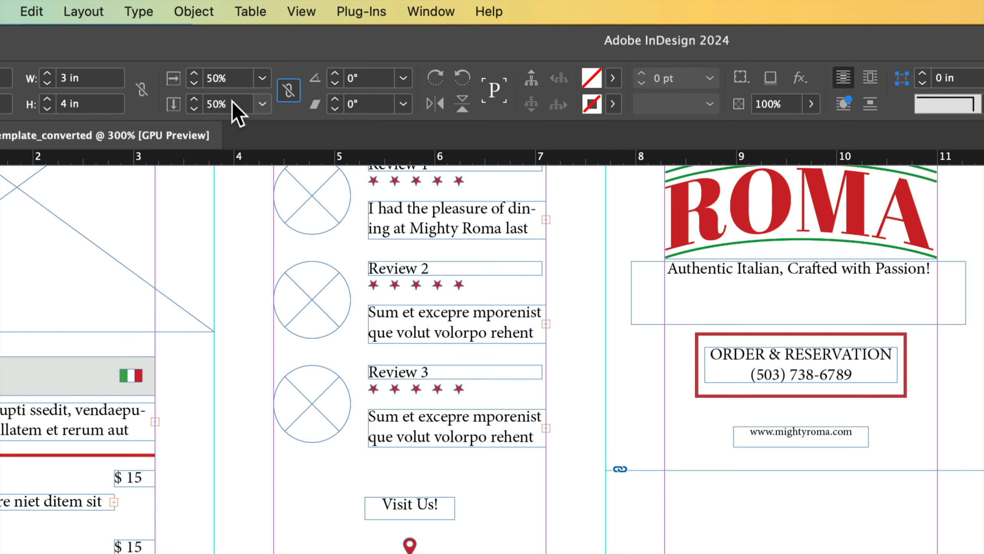
pyautogui.click(283, 95)
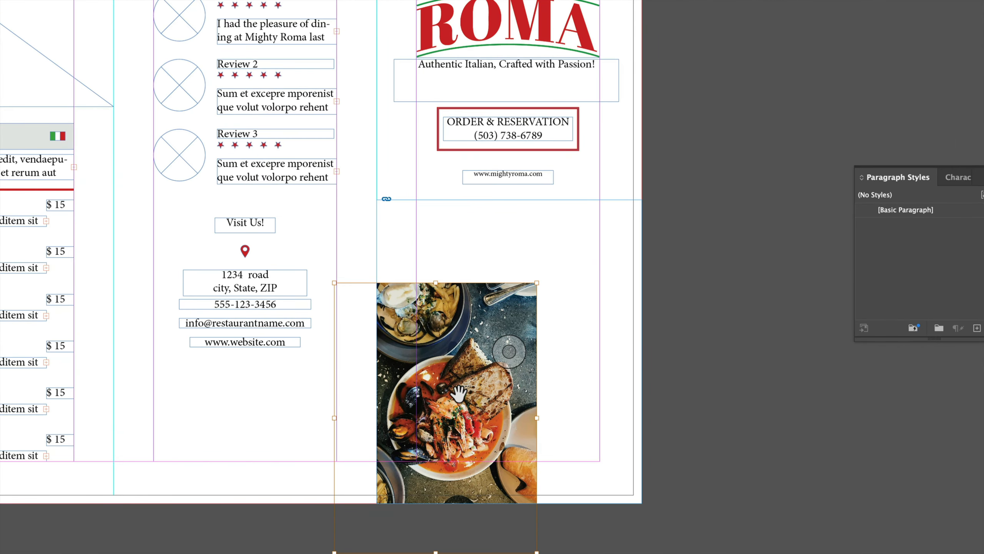
pyautogui.moveTo(451, 392); pyautogui.dragTo(490, 309)
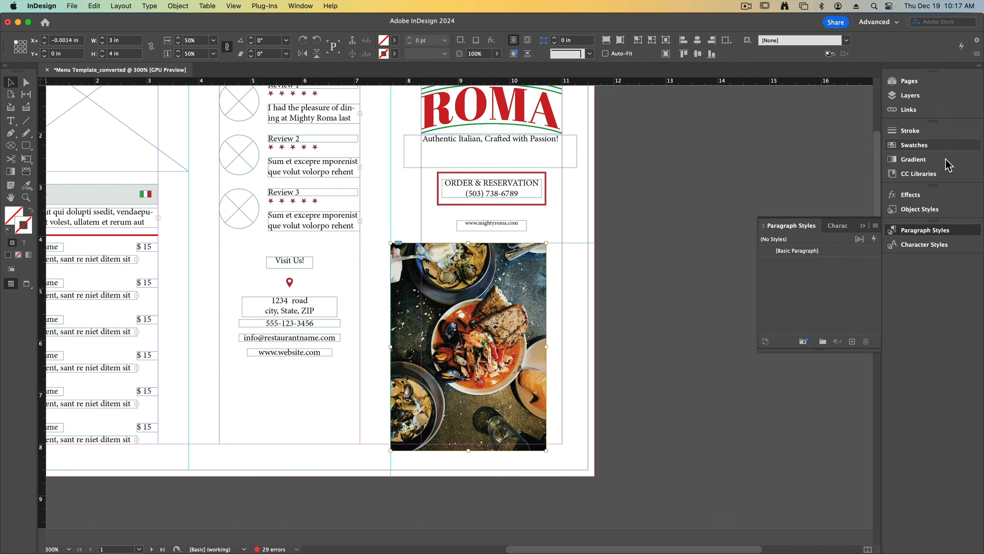
# Use Frame Fitting to fit the food photo proportionally, and have it fill the cover picture frame proportionally.
pyautogui.click(298, 6)
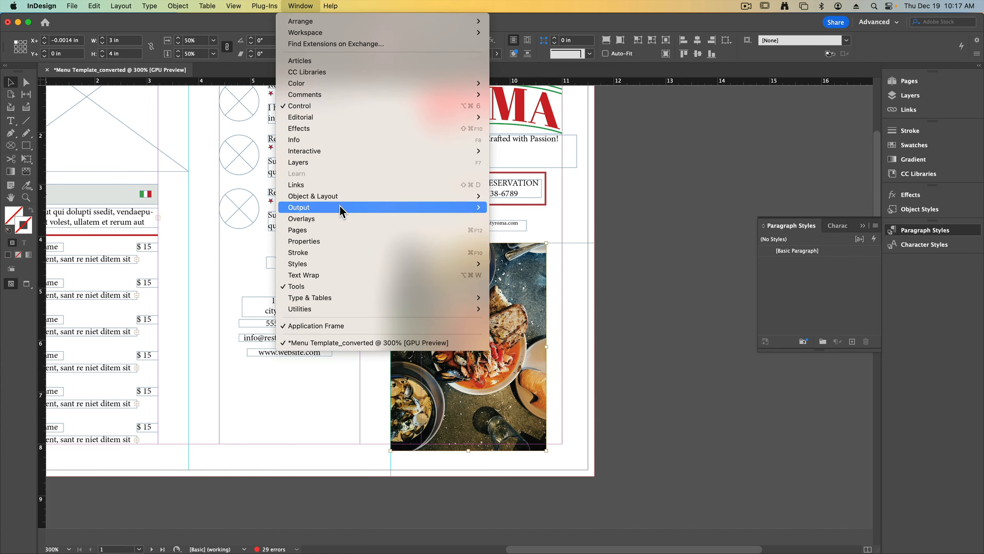
pyautogui.click(343, 241)
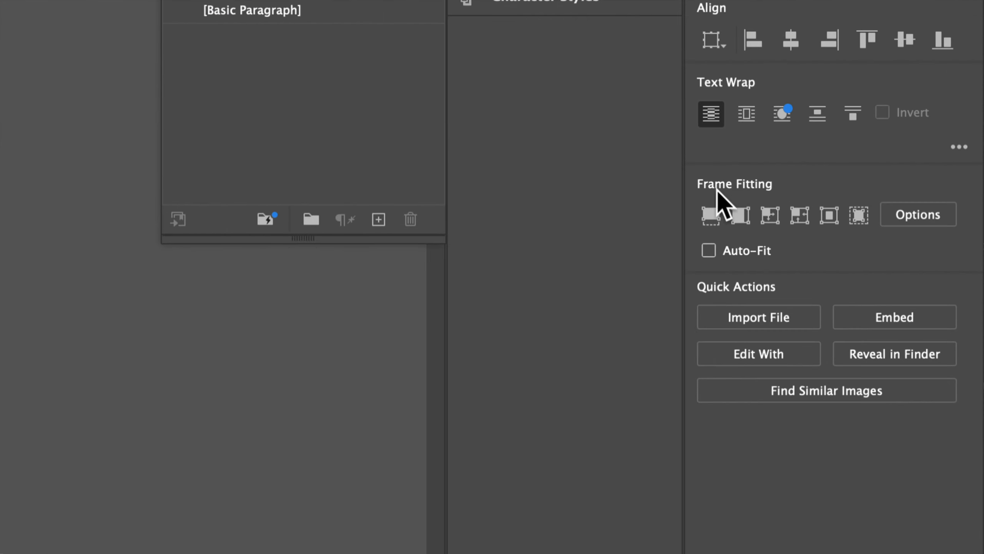
pyautogui.click(741, 219)
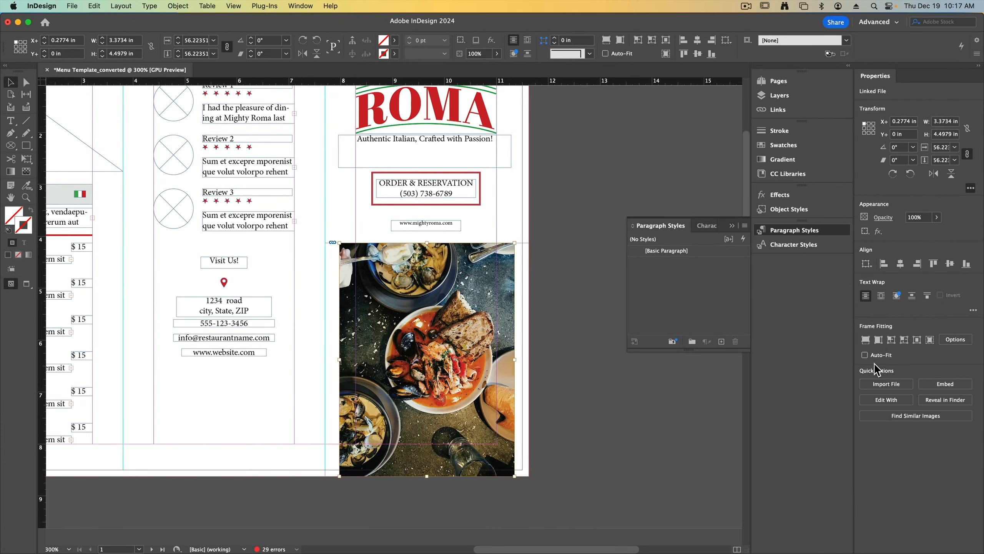
pyautogui.click(865, 339)
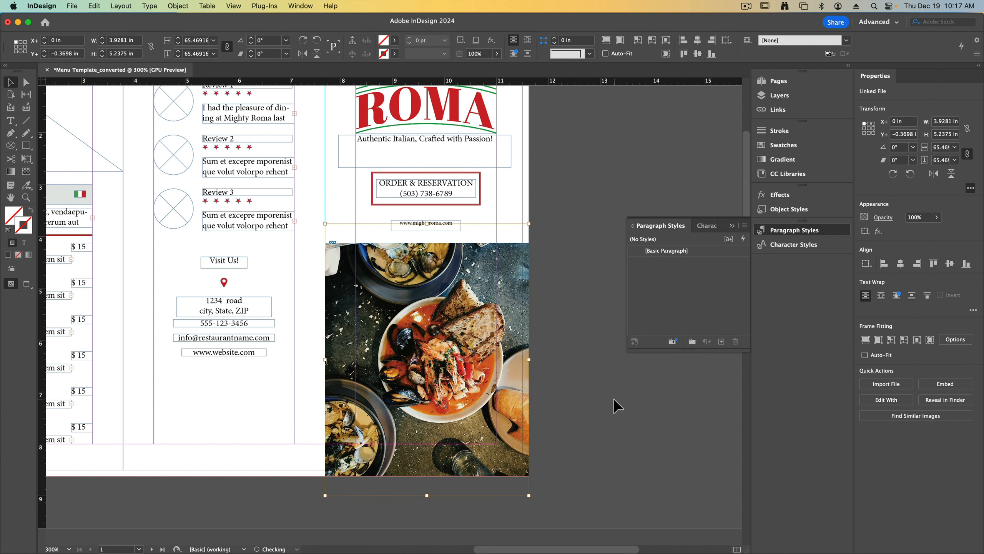
pyautogui.click(615, 452)
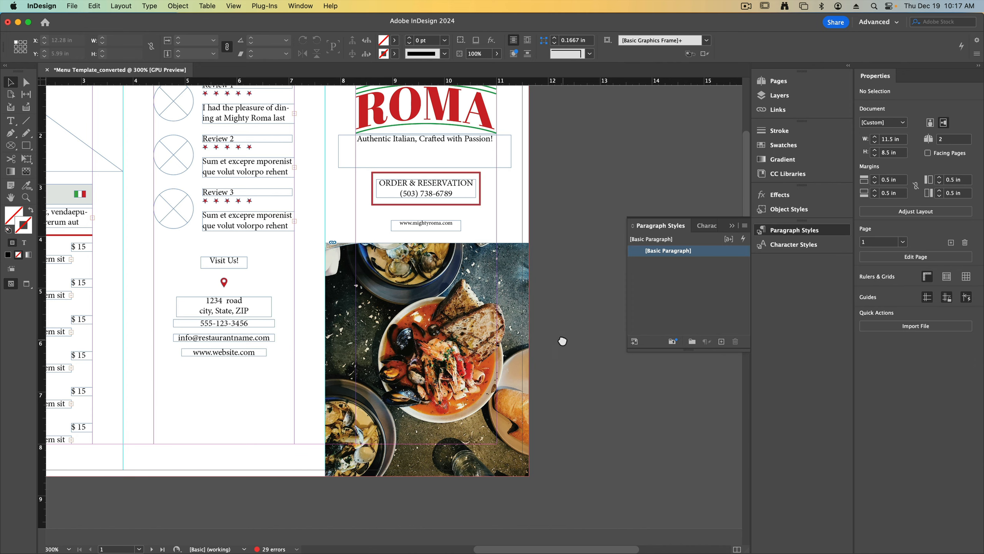
# Switch to the Mighty Roma Menu Text.docx document in TextEdit and copy the first reviewer's name under Food Reviews.
pyautogui.moveTo(562, 341); pyautogui.dragTo(610, 413)
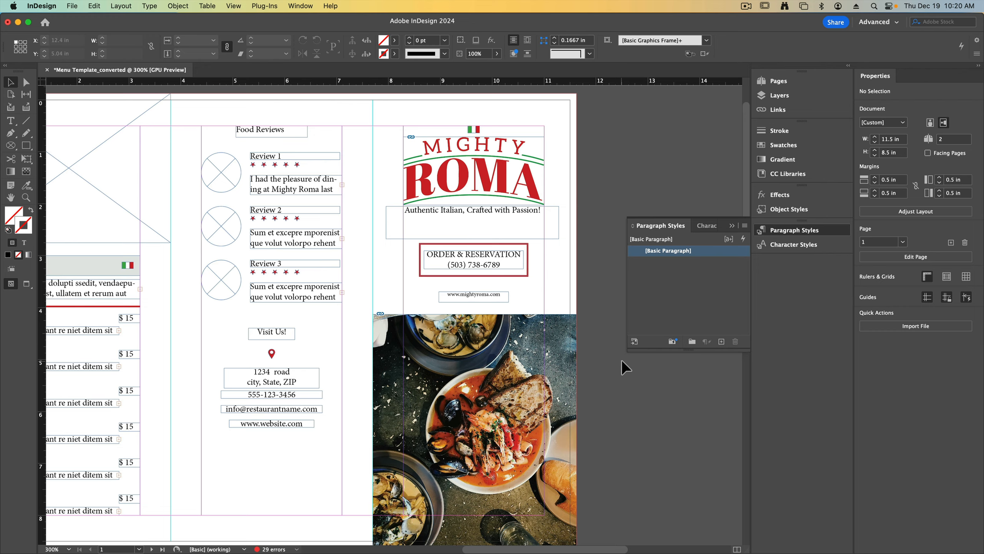
pyautogui.moveTo(312, 239); pyautogui.dragTo(464, 244)
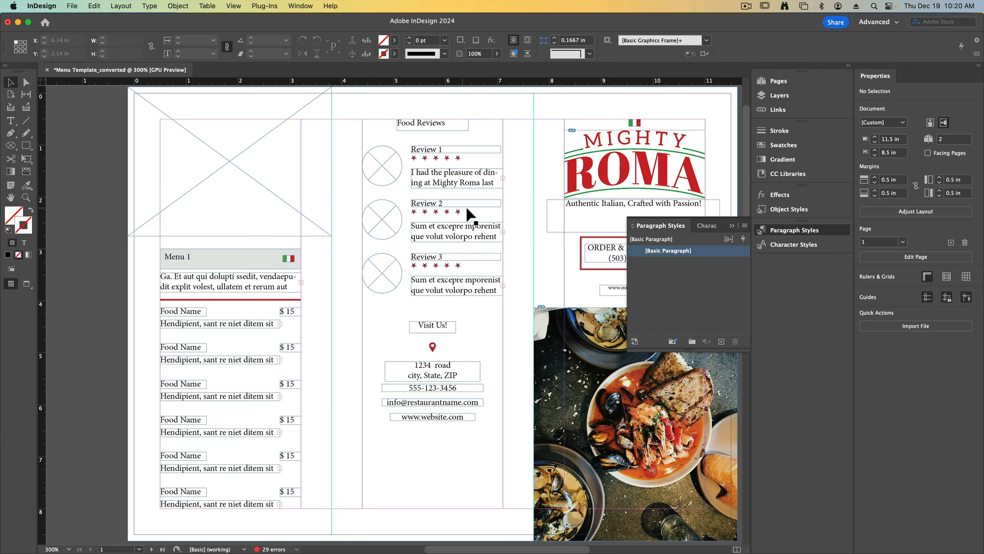
pyautogui.hotkey('ctrl', 'Up')
pyautogui.click(141, 337)
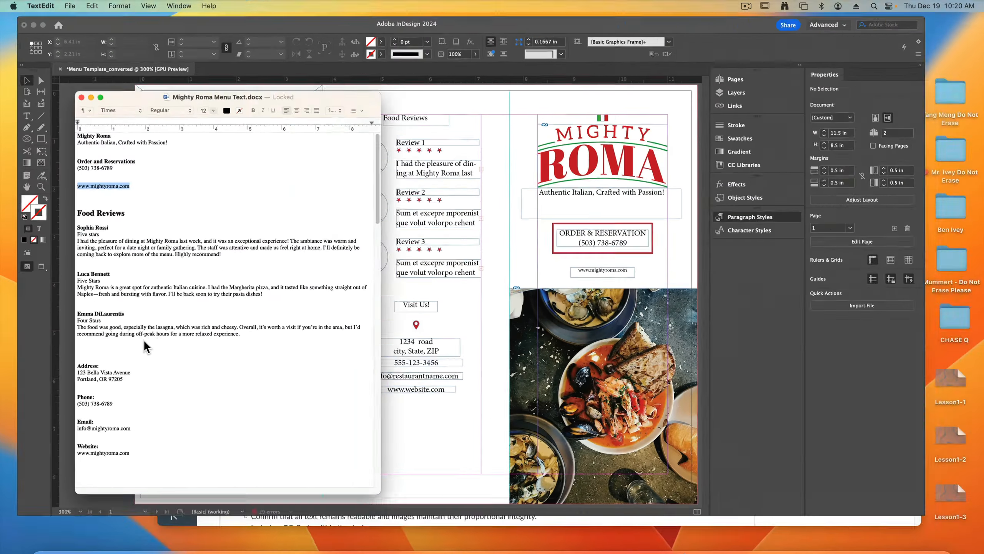
pyautogui.moveTo(90, 204); pyautogui.dragTo(135, 322)
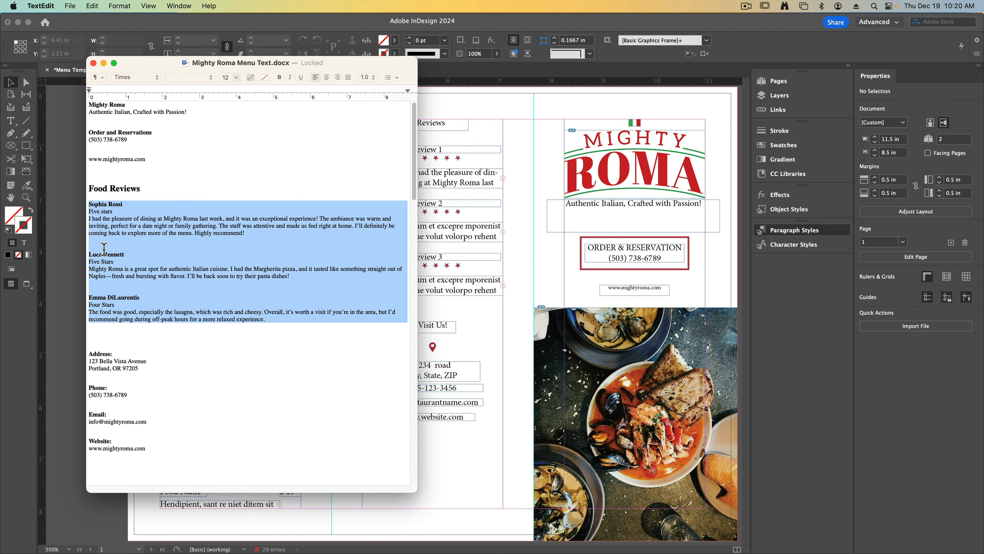
pyautogui.click(94, 298)
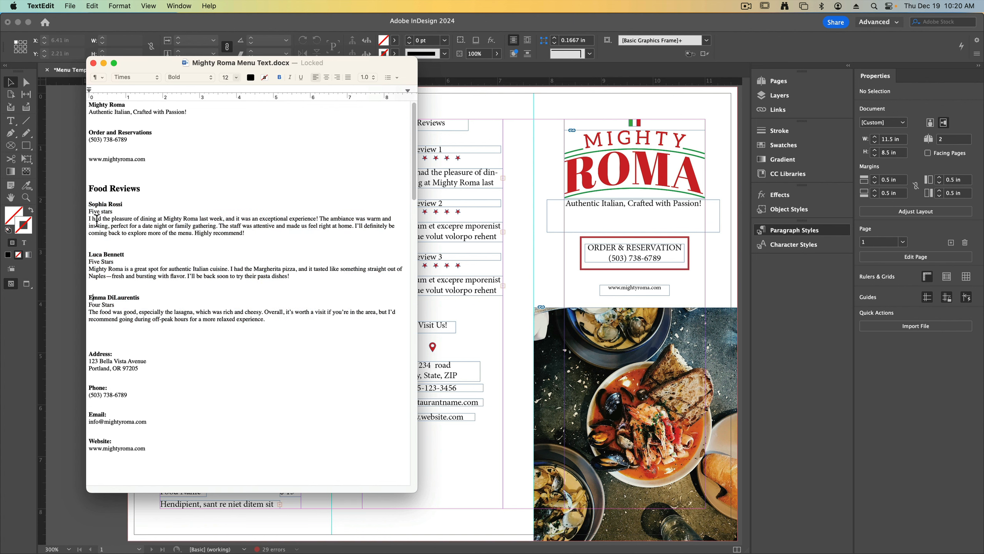
pyautogui.moveTo(88, 205); pyautogui.dragTo(122, 202)
# Return to InDesign and replace the "Review 1" heading in the middle panel with the copied reviewer's name.
pyautogui.click(472, 209)
pyautogui.click(426, 149)
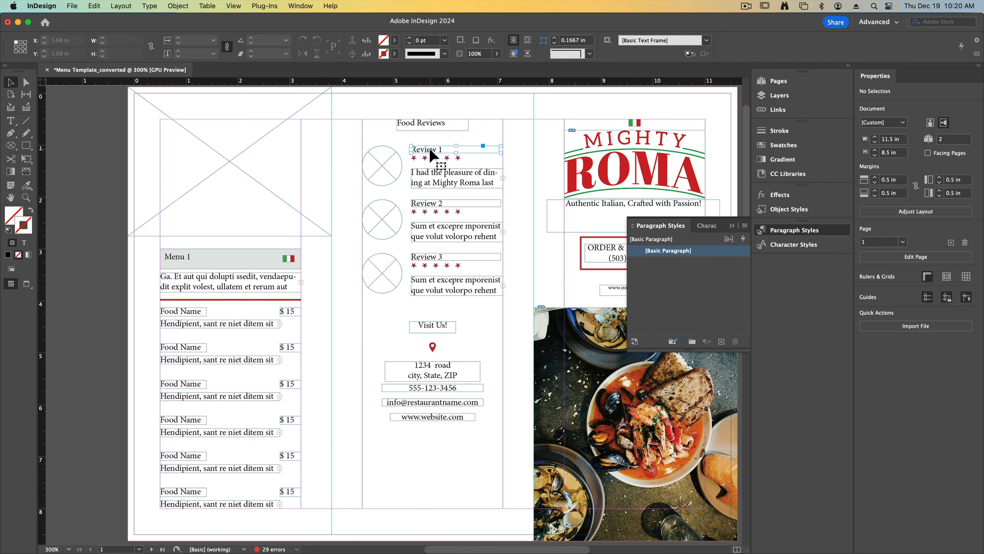
pyautogui.press('super+equal')
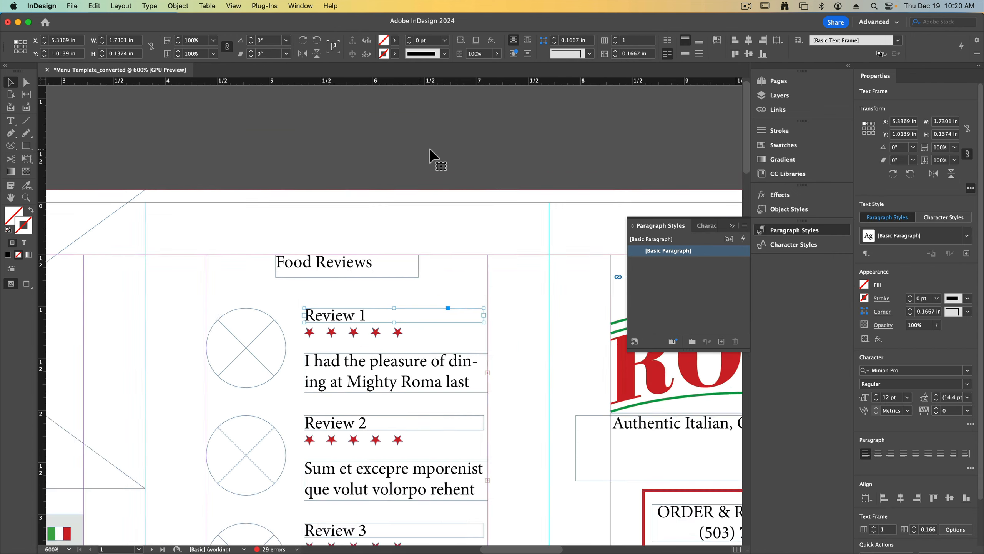
pyautogui.press('super+equal')
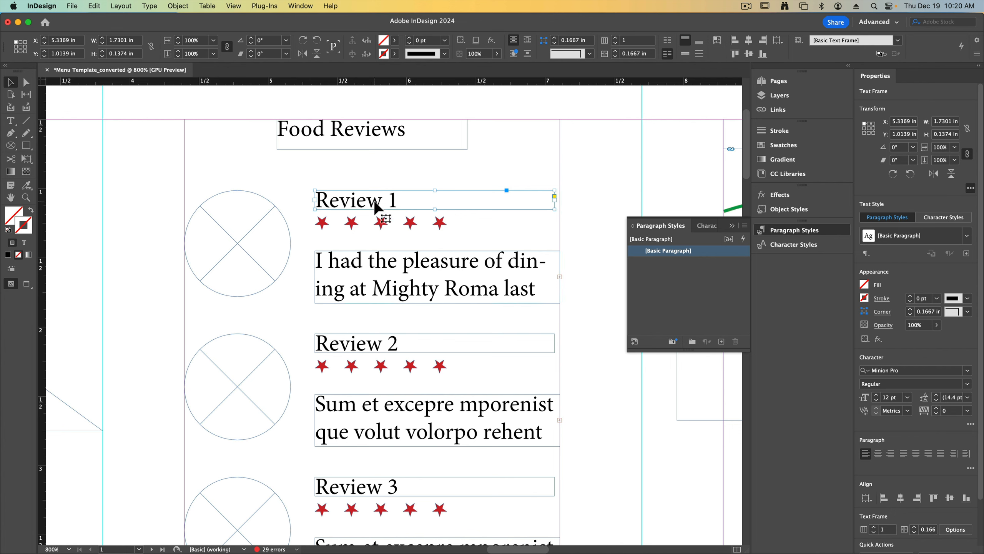
pyautogui.doubleClick(350, 204)
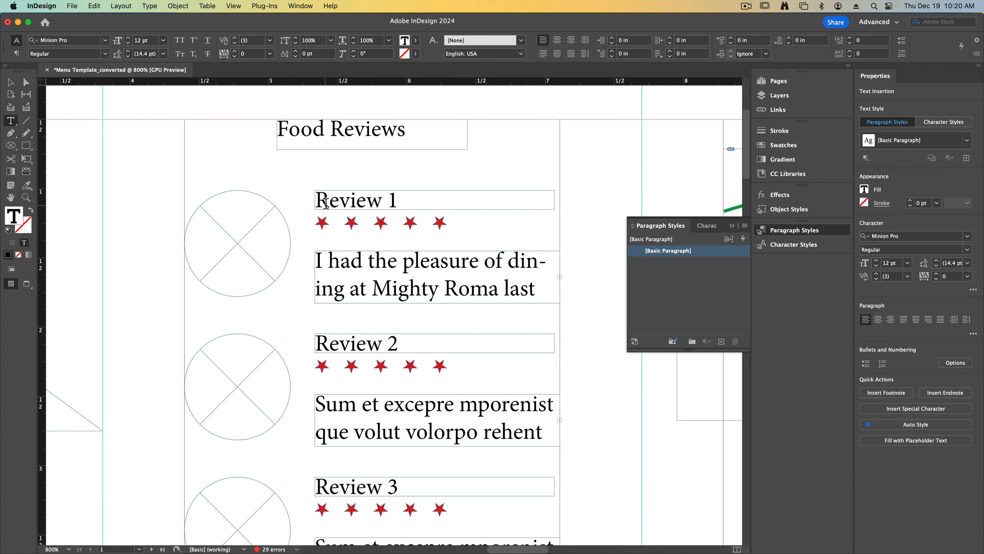
pyautogui.tripleClick(325, 202)
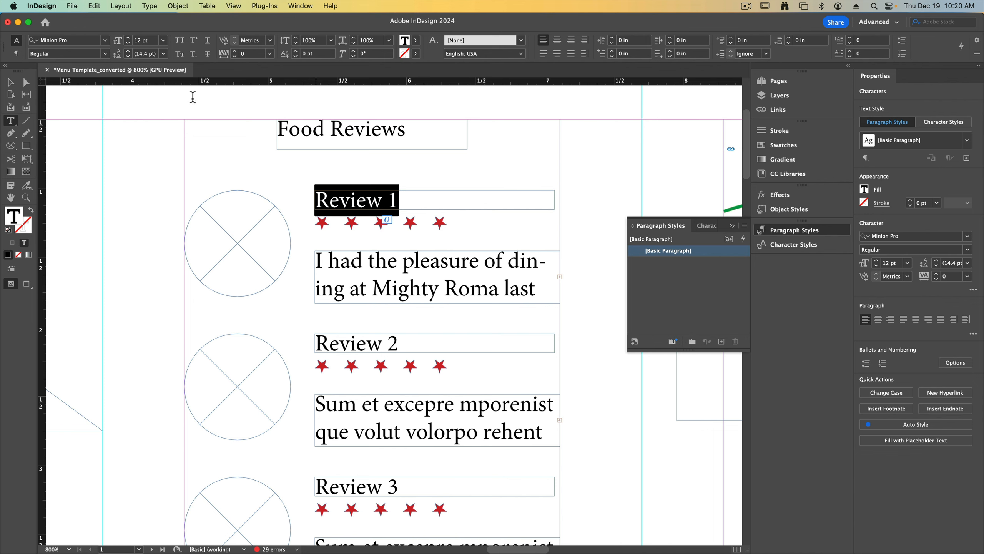
pyautogui.click(94, 6)
pyautogui.click(124, 73)
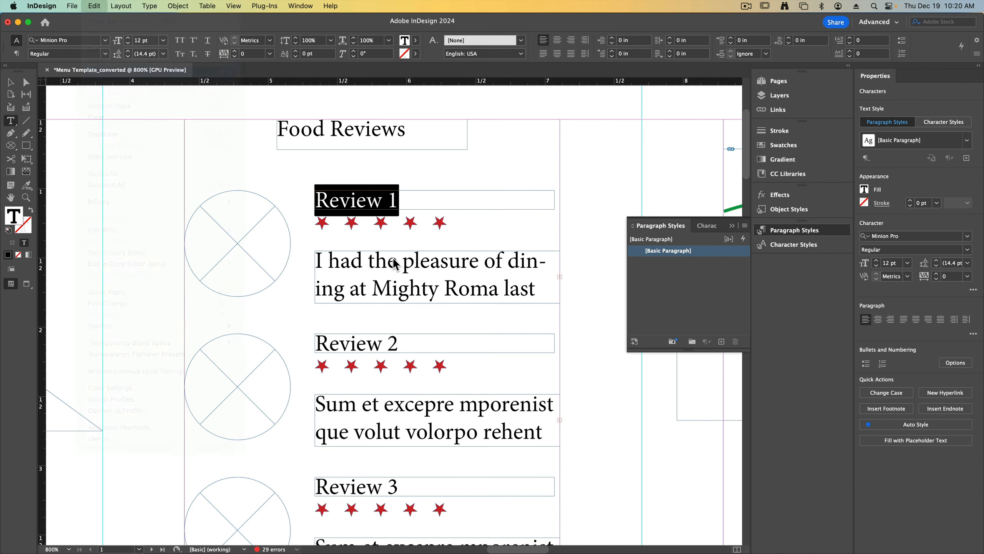
# Switch back to the menu text document in TextEdit and copy the full comment of the first food review.
pyautogui.hotkey('ctrl', 'Up')
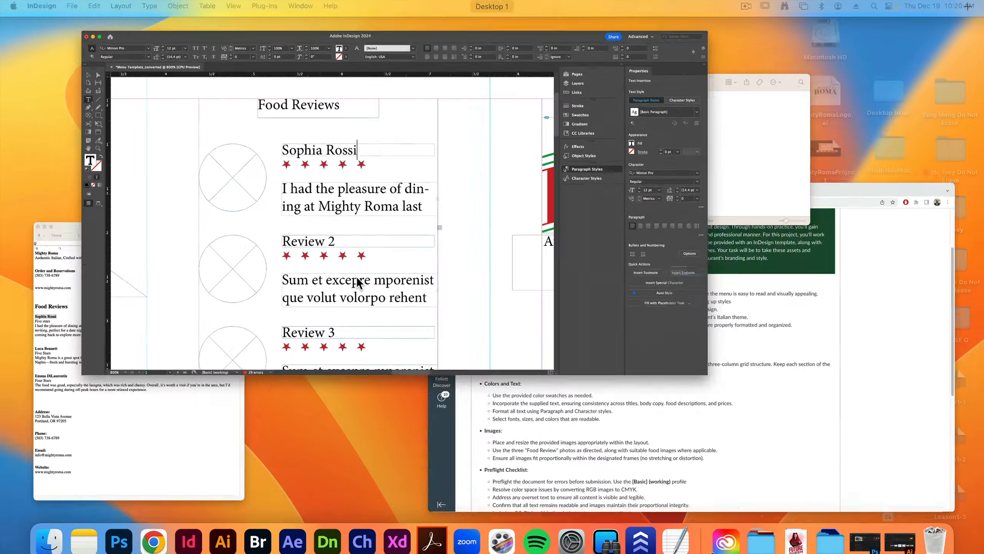
pyautogui.click(106, 344)
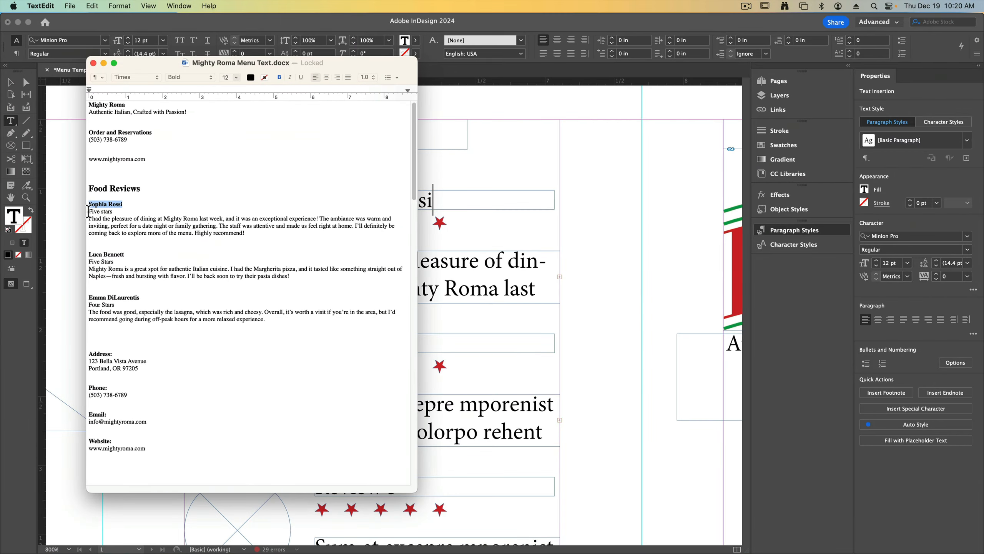
pyautogui.moveTo(89, 219); pyautogui.dragTo(251, 233)
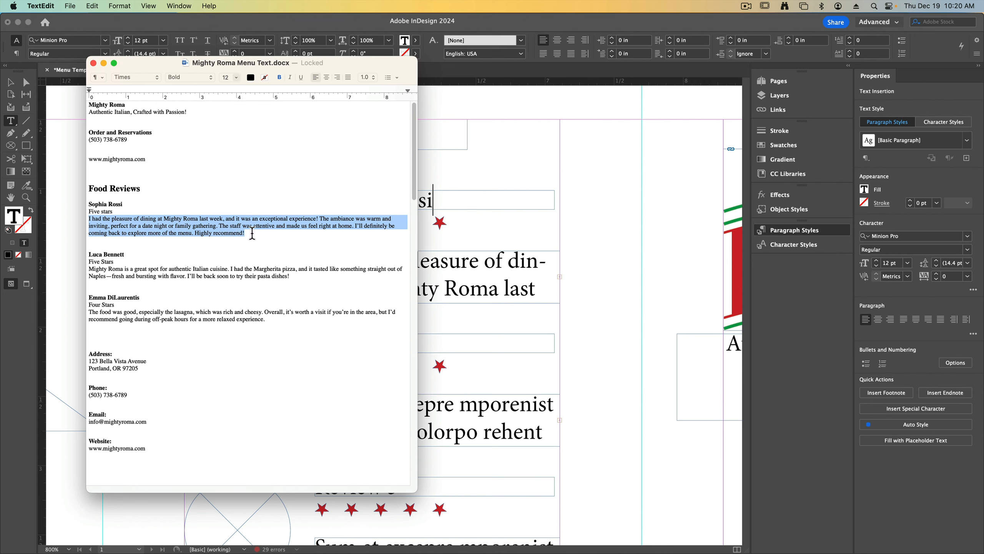
# Return to InDesign and try to clear the existing comment from the first review's text frame portion by portion.
pyautogui.click(539, 217)
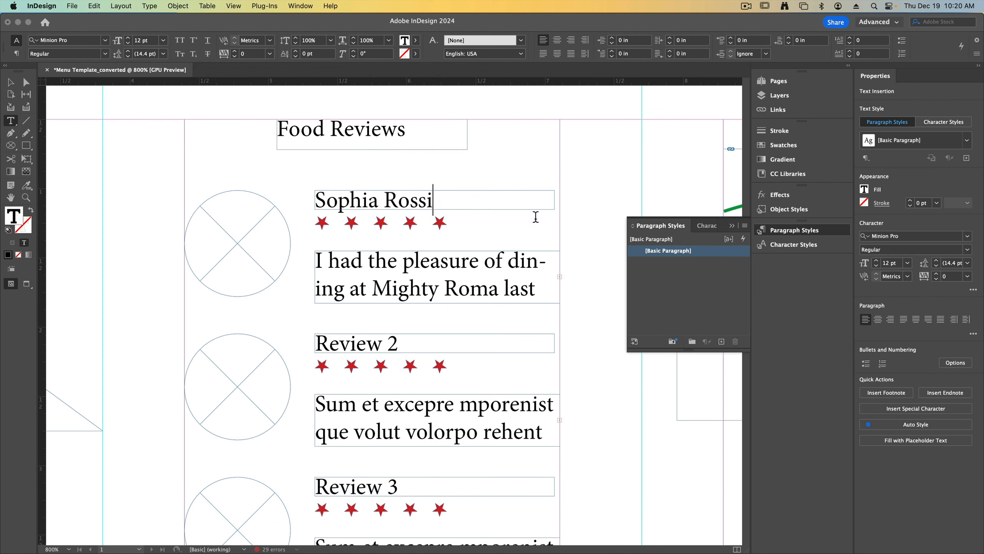
pyautogui.click(335, 259)
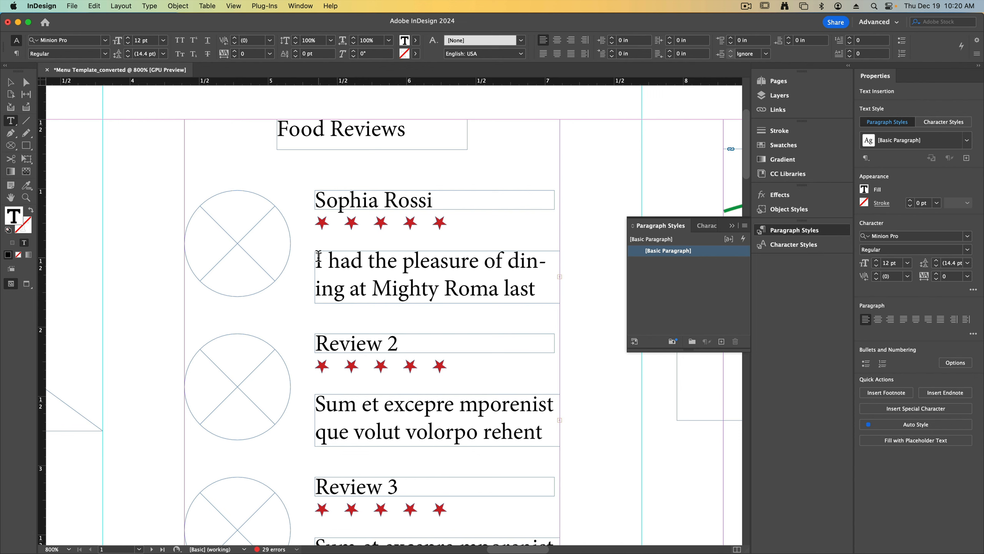
pyautogui.moveTo(316, 258); pyautogui.dragTo(540, 308)
pyautogui.press('super+c')
pyautogui.click(361, 269)
pyautogui.click(373, 279)
pyautogui.moveTo(330, 258); pyautogui.dragTo(455, 311)
pyautogui.press('BackSpace')
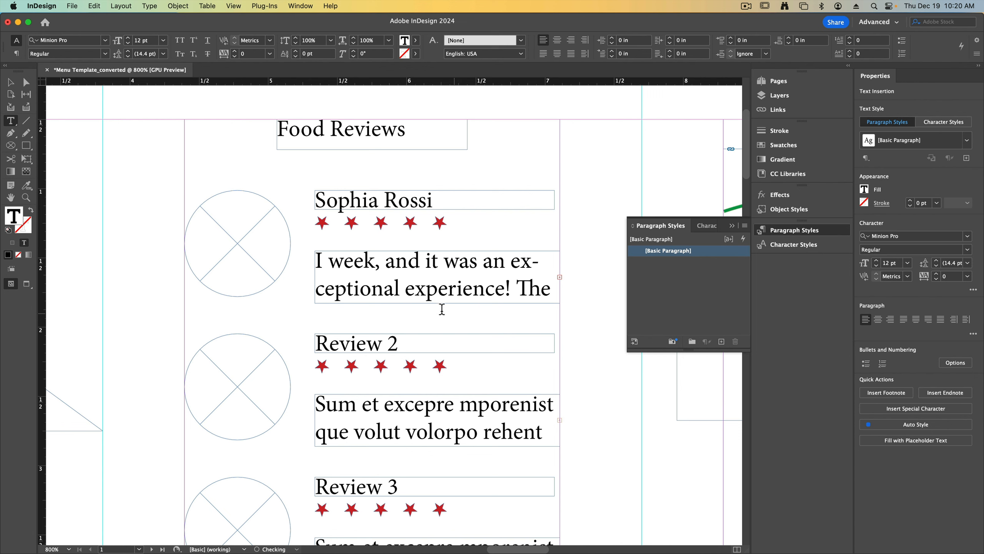
pyautogui.moveTo(345, 262); pyautogui.dragTo(394, 329)
pyautogui.press('BackSpace')
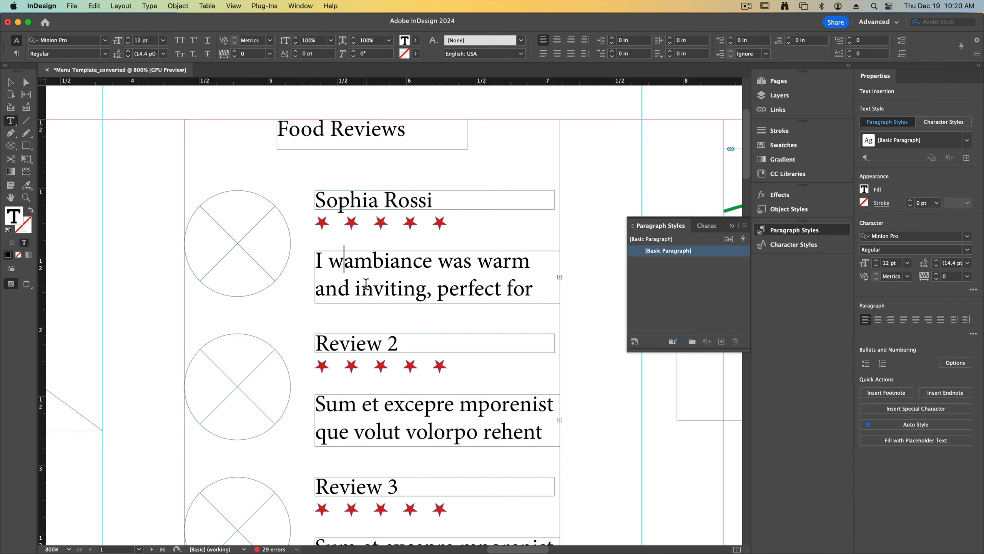
# Replace the entire contents of the first review's comment frame with the copied review text.
pyautogui.click(94, 6)
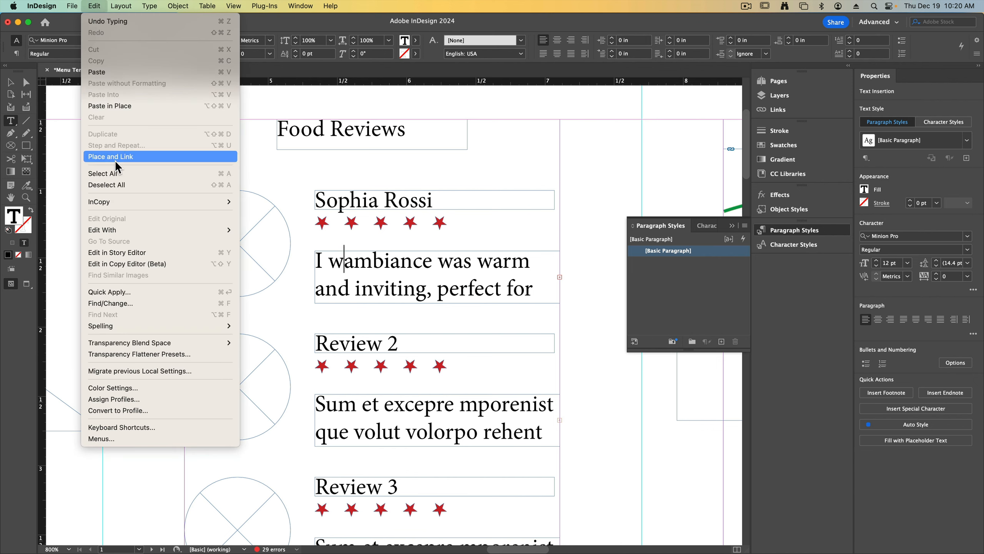
pyautogui.click(132, 174)
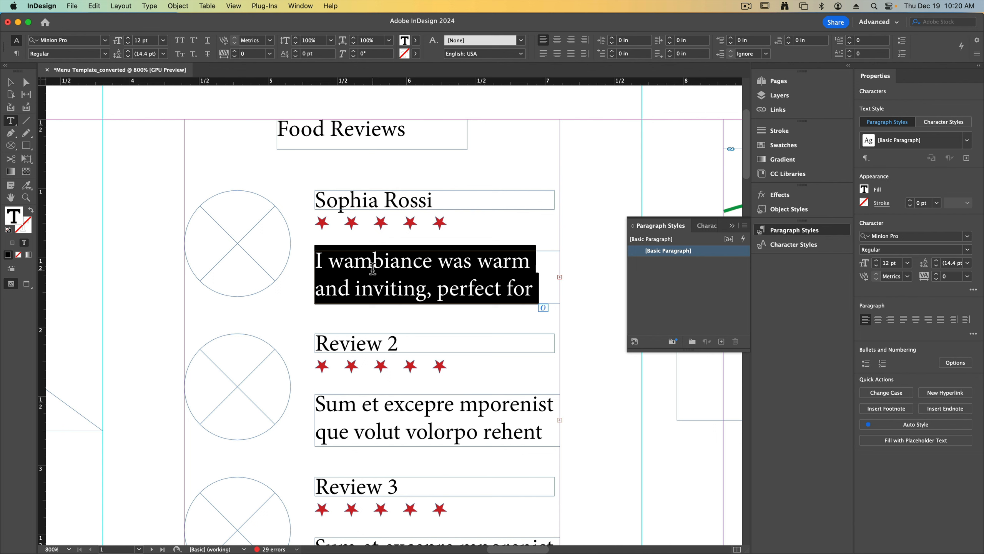
pyautogui.press('BackSpace')
pyautogui.press('super+v')
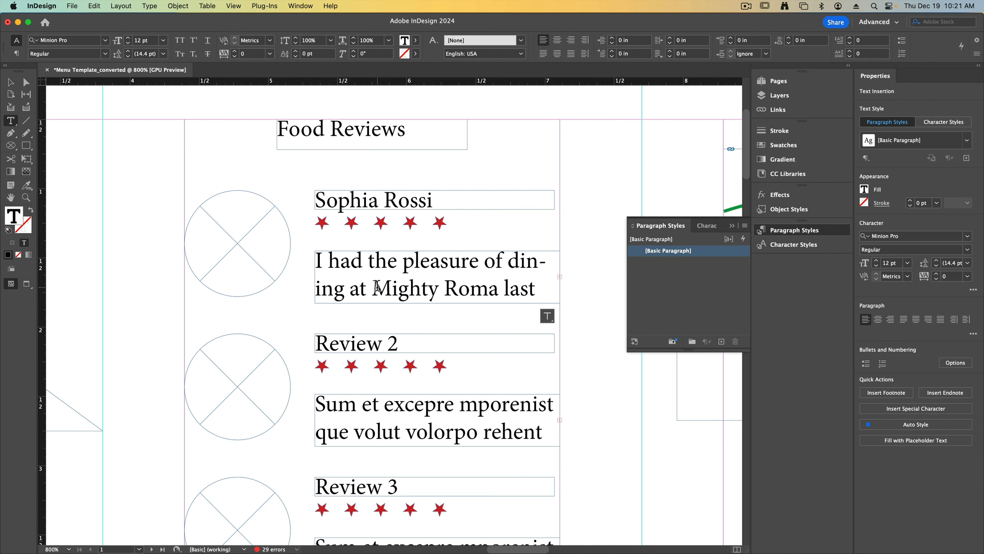
# Replace the Review 2 and Review 3 placeholders with the second and third reviewers' names and comments, and finish text editing.
pyautogui.scroll(-5, 381, 290)
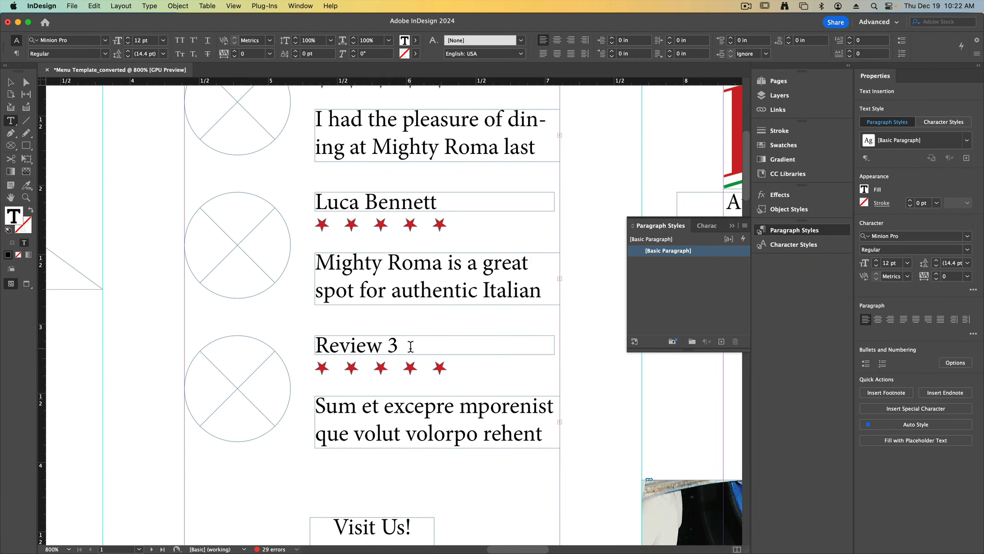
pyautogui.click(403, 346)
pyautogui.press('Escape')
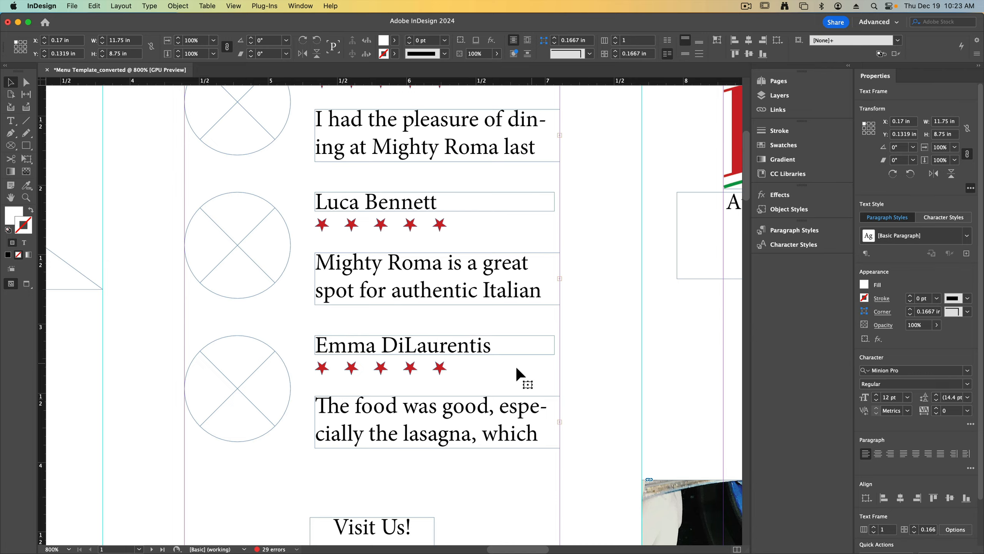
# Check the third reviewer's star rating in the TextEdit menu text document and return to InDesign.
pyautogui.hotkey('ctrl', 'Up')
pyautogui.click(94, 409)
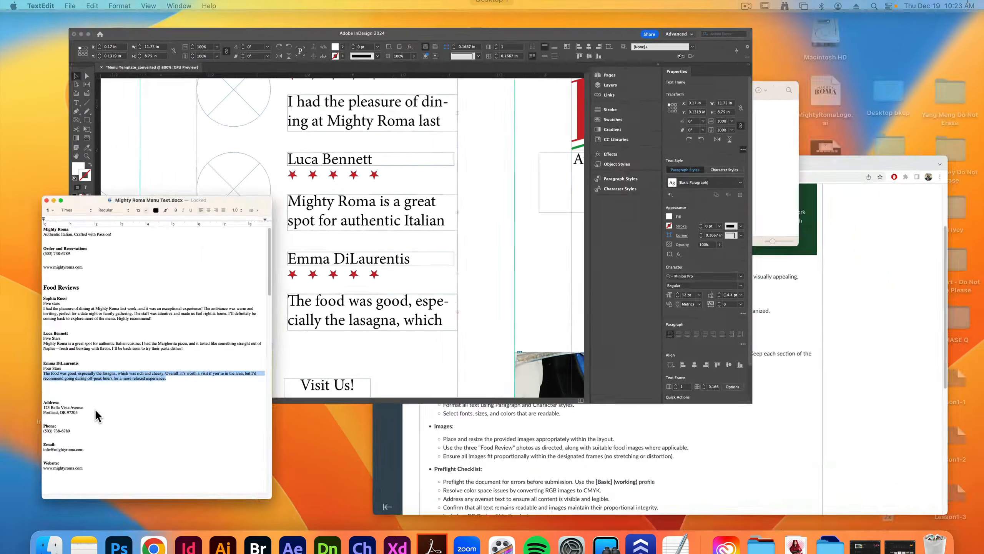
pyautogui.click(96, 309)
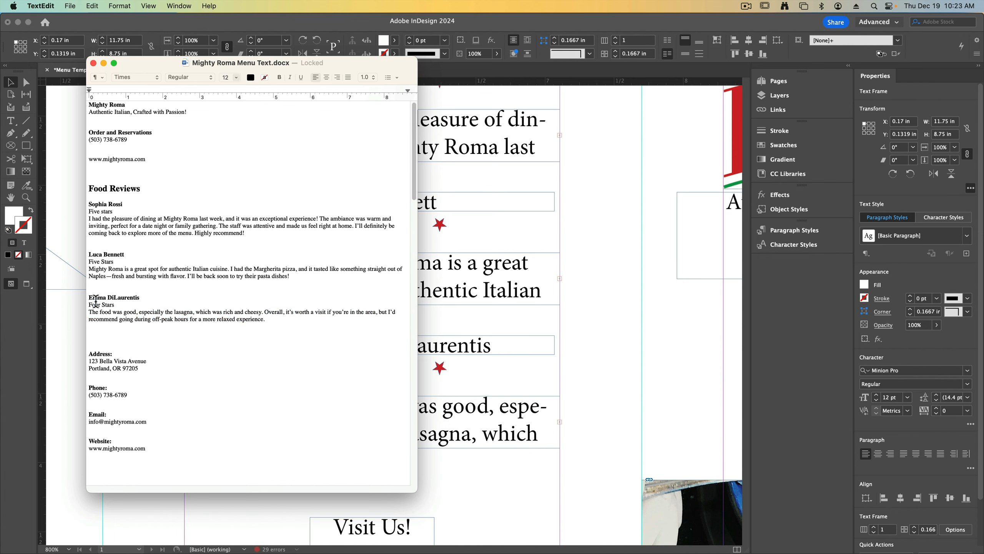
pyautogui.click(580, 321)
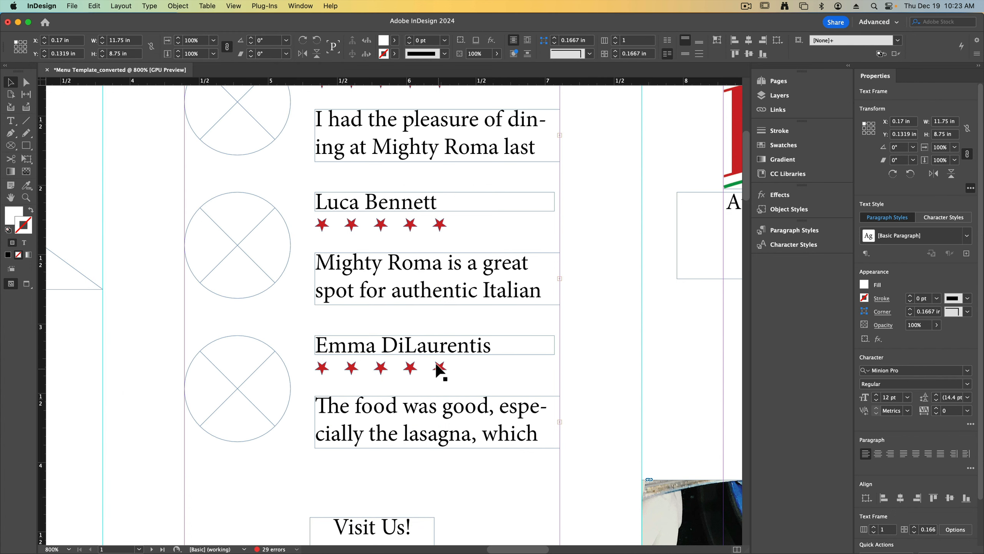
# Delete only the fifth star from the third review's grouped star rating with the Direct Selection tool.
pyautogui.click(437, 368)
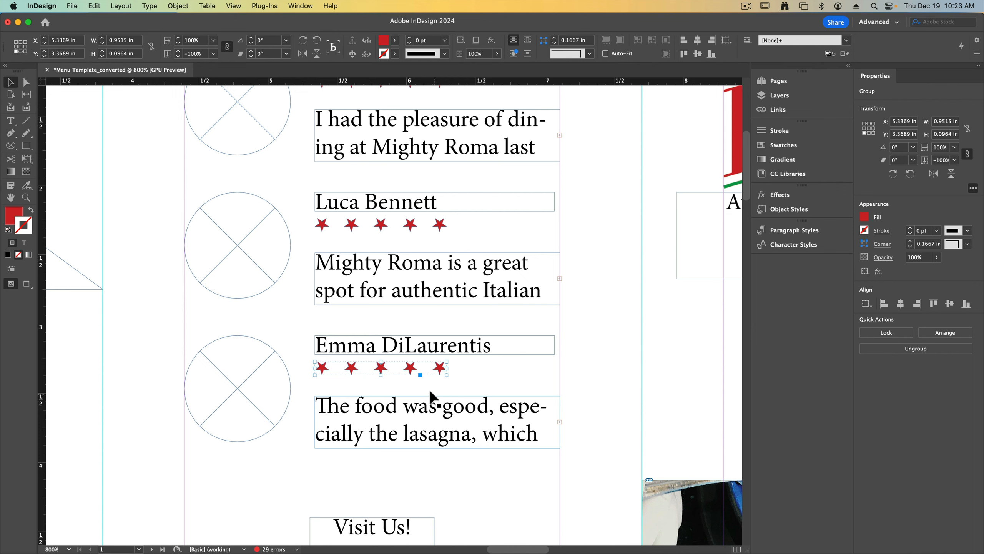
pyautogui.click(25, 83)
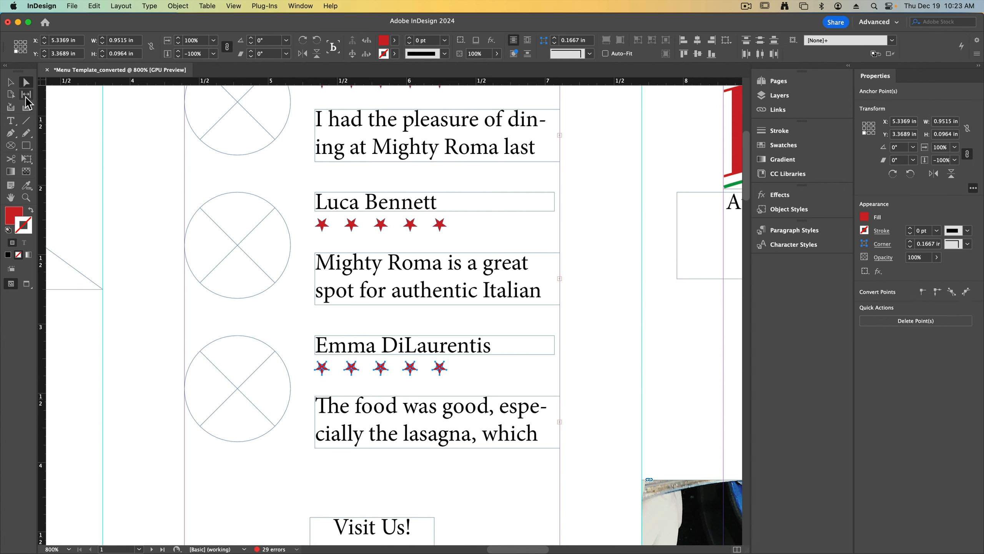
pyautogui.click(591, 372)
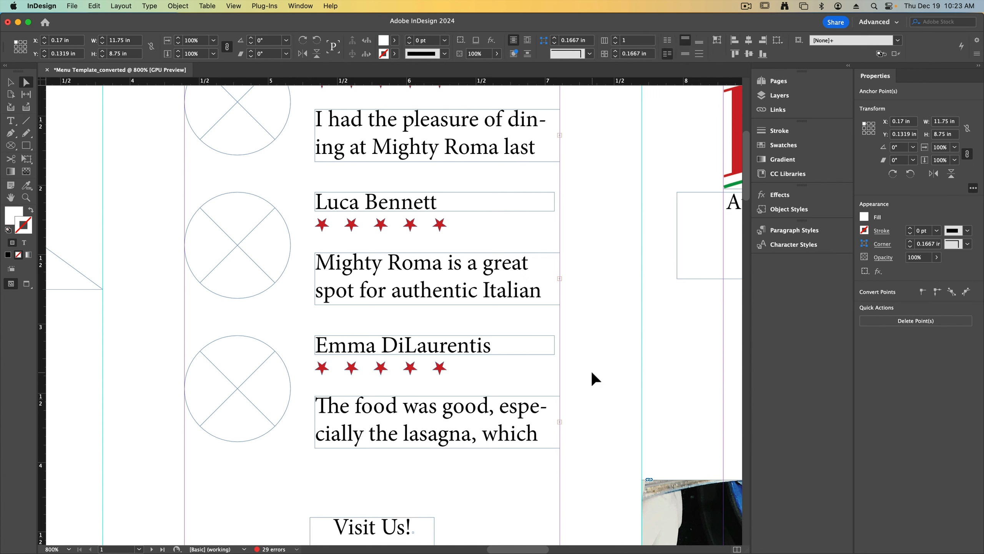
pyautogui.click(439, 368)
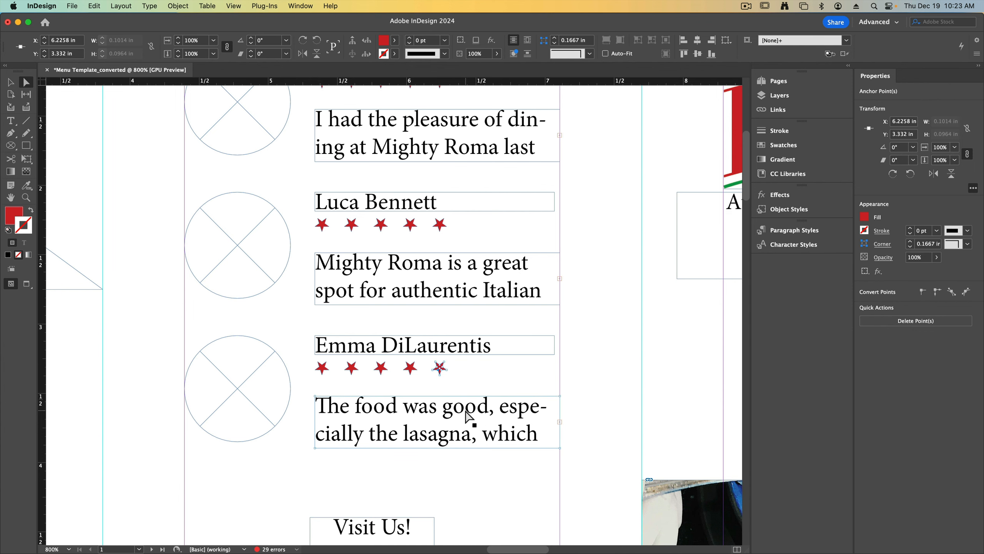
pyautogui.press('super+equal')
pyautogui.press('super+equal')
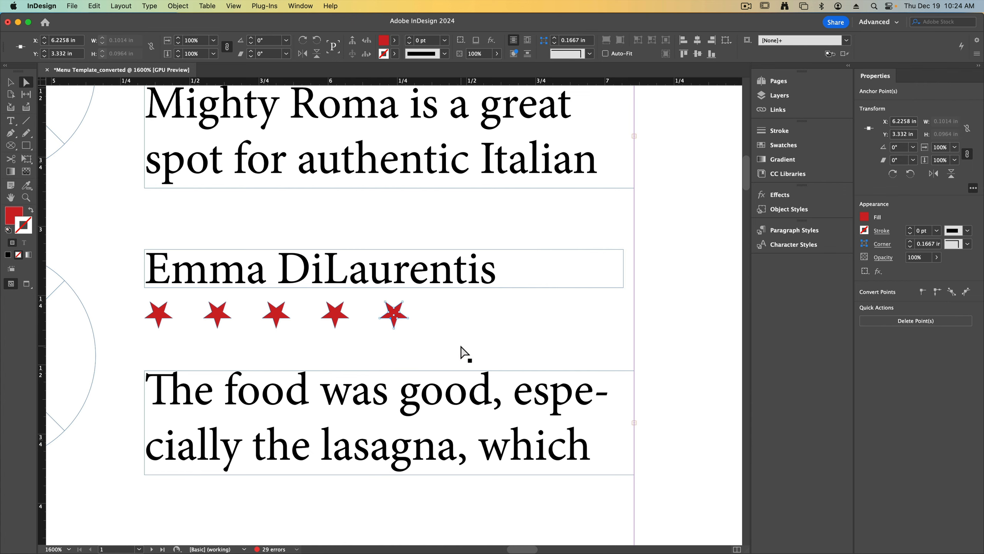
pyautogui.press('super+a')
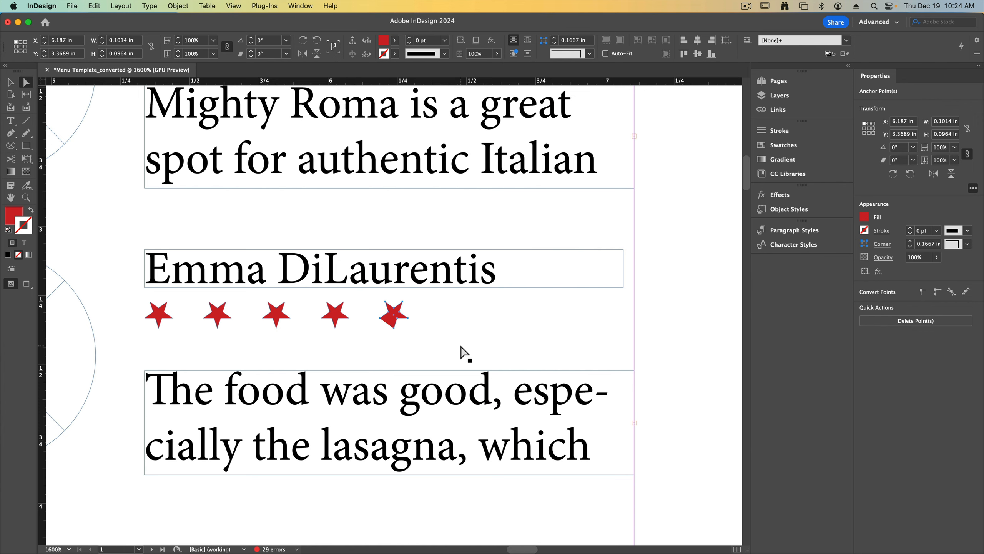
pyautogui.press('Delete')
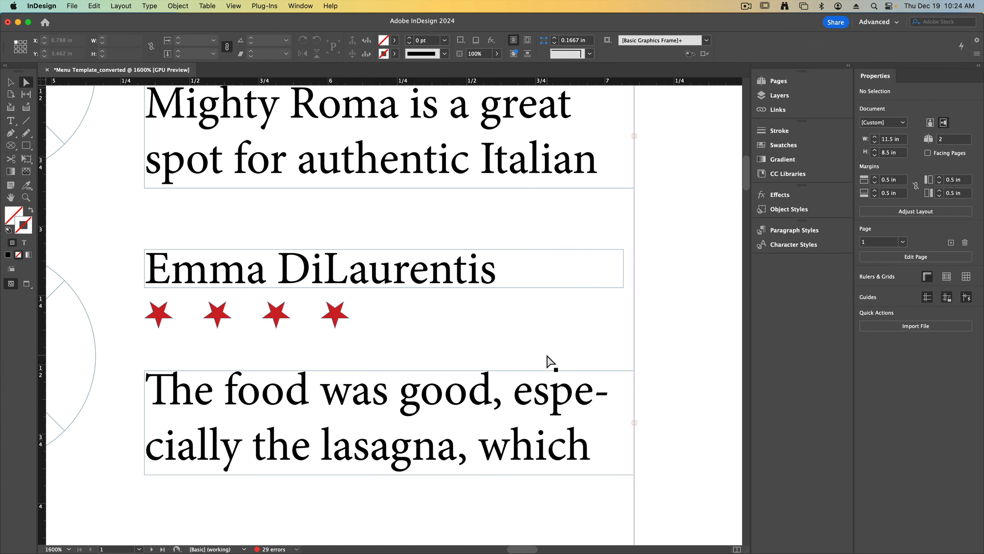
# Copy the restaurant's two-line address from the TextEdit document and paste it over the placeholder address under Visit Us! in InDesign.
pyautogui.press('super+minus')
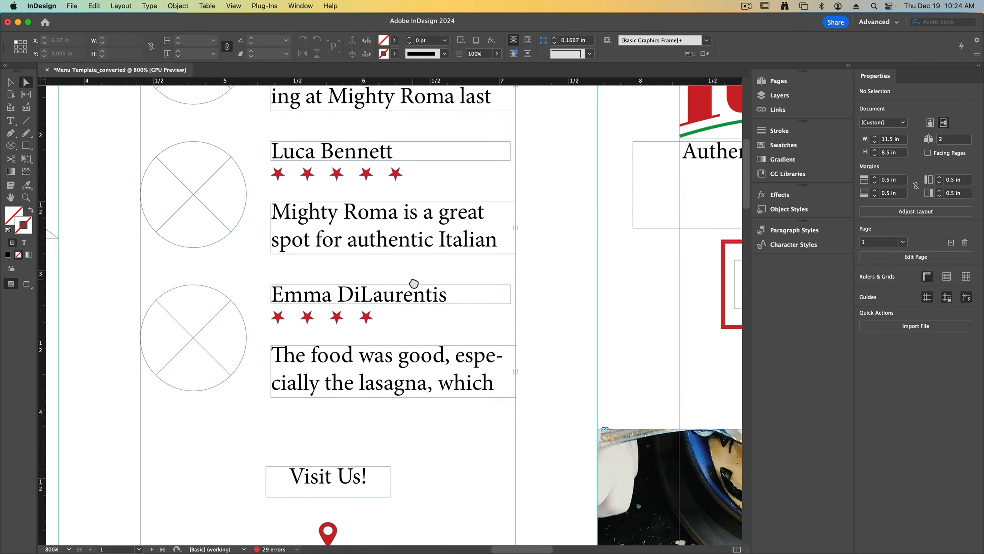
pyautogui.scroll(-8, 450, 329)
pyautogui.scroll(-3, 582, 290)
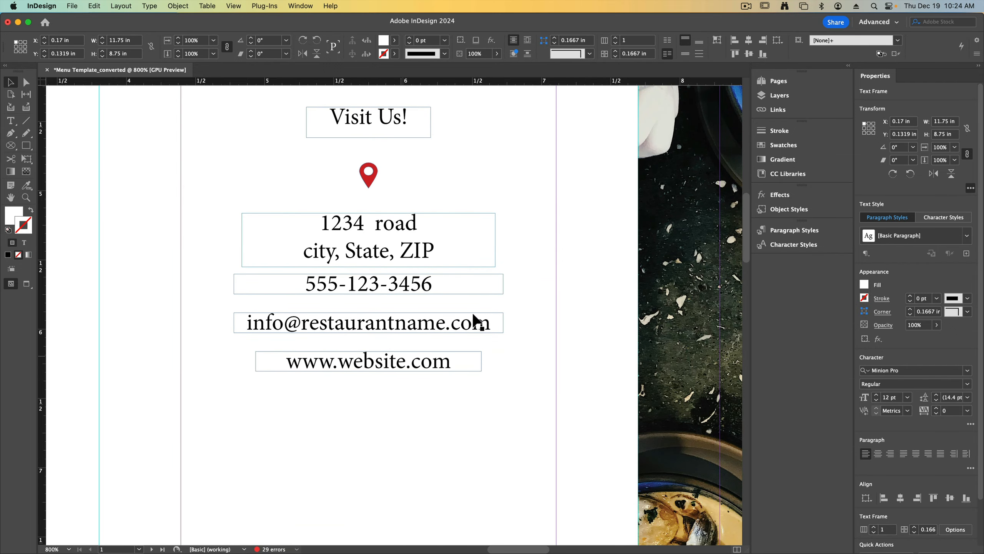
pyautogui.hotkey('ctrl', 'Up')
pyautogui.click(120, 411)
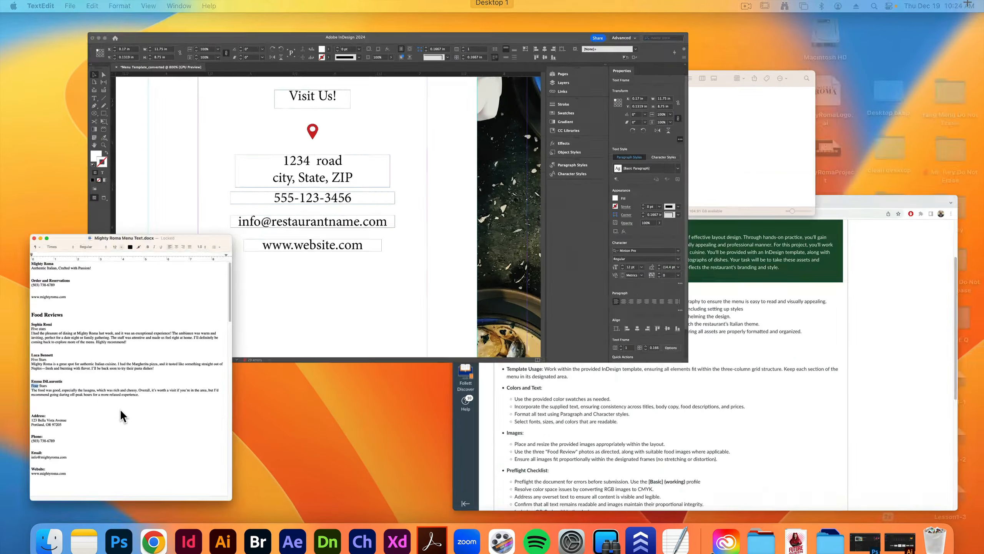
pyautogui.moveTo(89, 360); pyautogui.dragTo(140, 369)
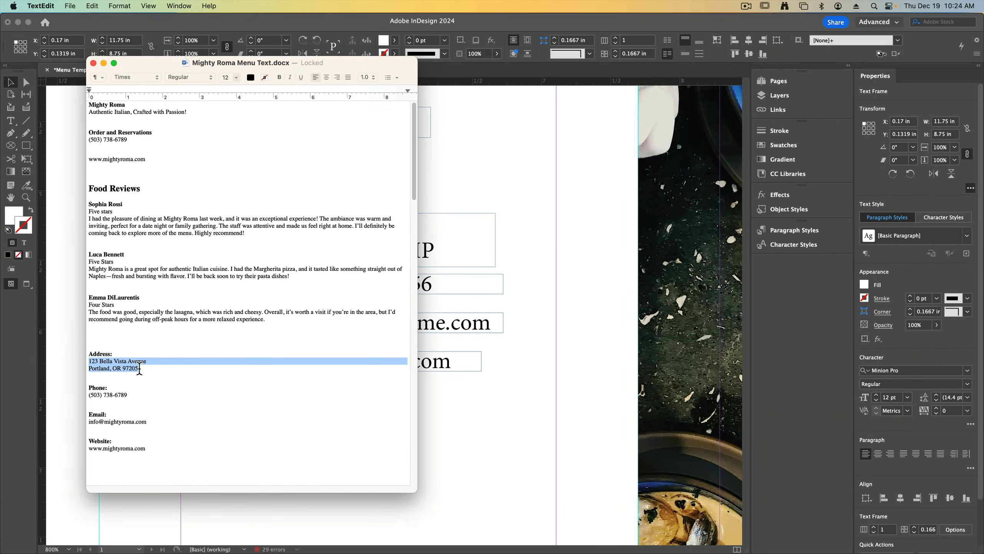
pyautogui.press('super+c')
pyautogui.click(461, 333)
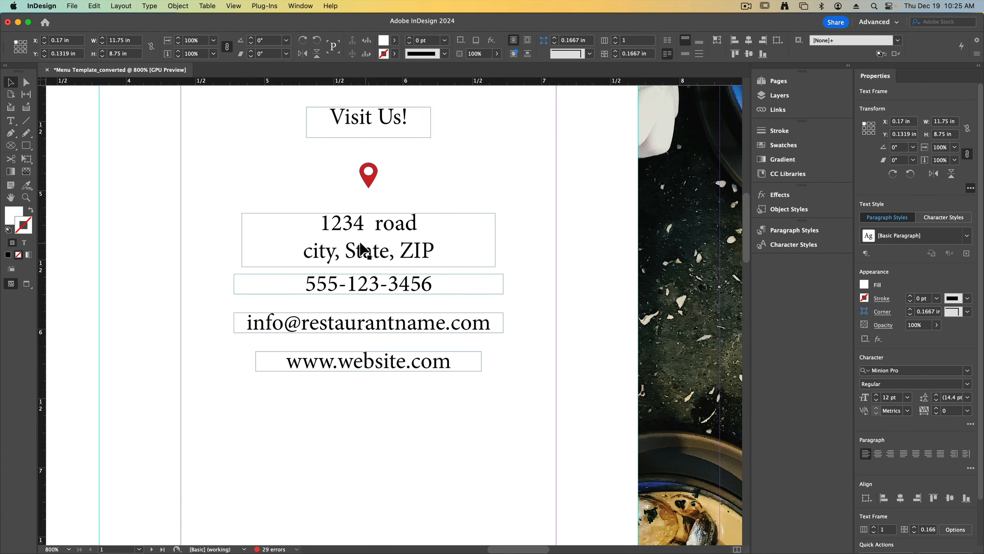
pyautogui.tripleClick(349, 244)
pyautogui.press('super+a')
pyautogui.press('super+v')
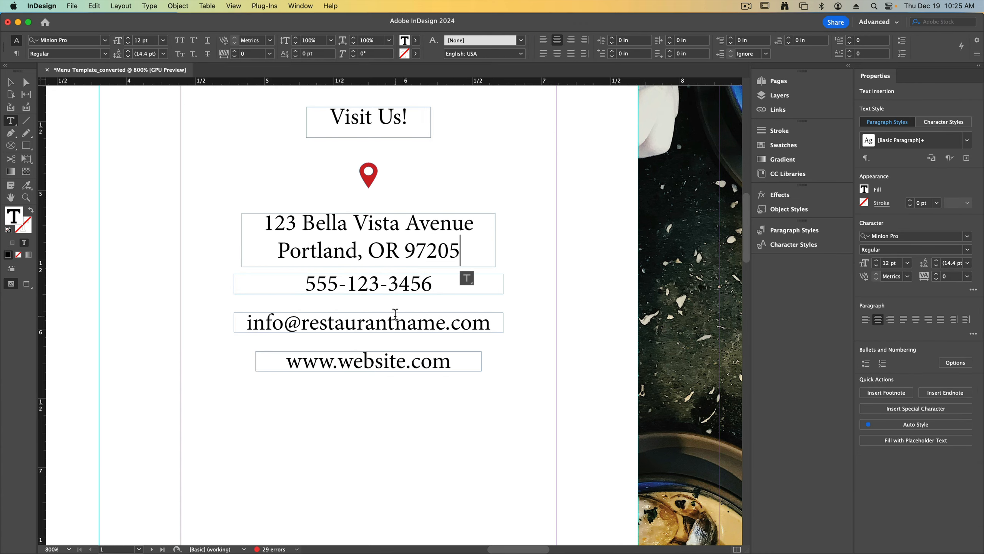
# Copy the restaurant's phone number from TextEdit and replace the placeholder phone number below the address in InDesign with it.
pyautogui.hotkey('ctrl', 'Up')
pyautogui.click(145, 448)
pyautogui.moveTo(131, 395); pyautogui.dragTo(67, 395)
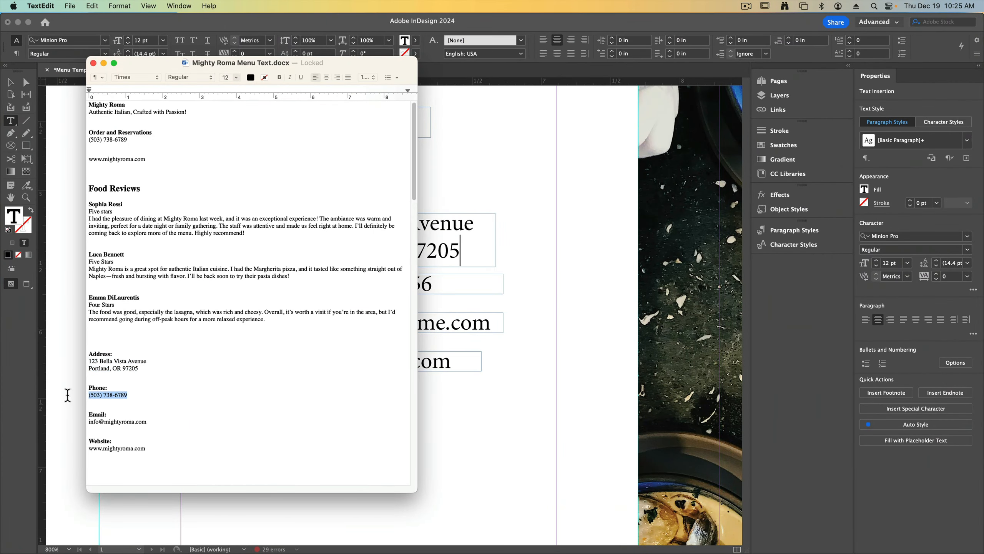
pyautogui.press('super+c')
pyautogui.click(457, 347)
pyautogui.doubleClick(413, 285)
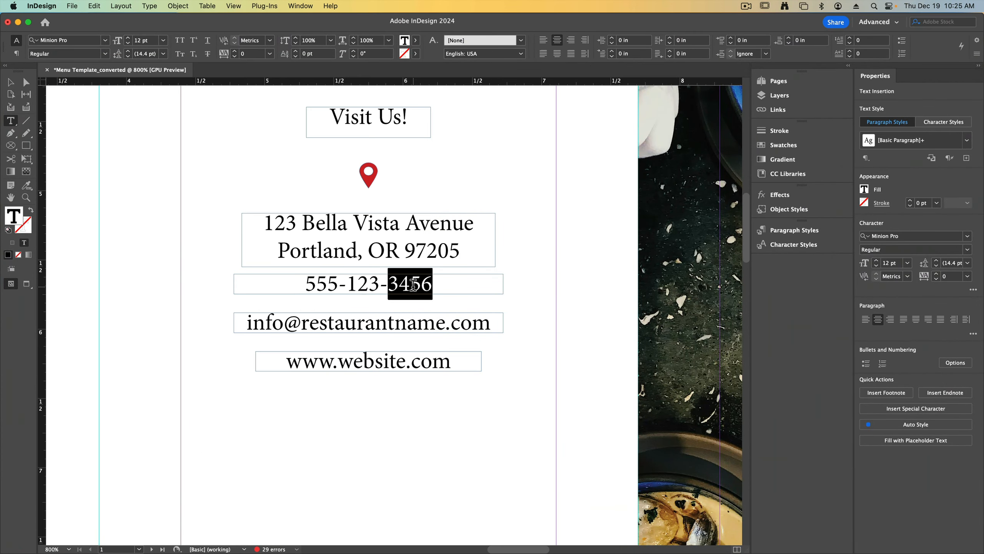
pyautogui.tripleClick(413, 285)
pyautogui.press('super+v')
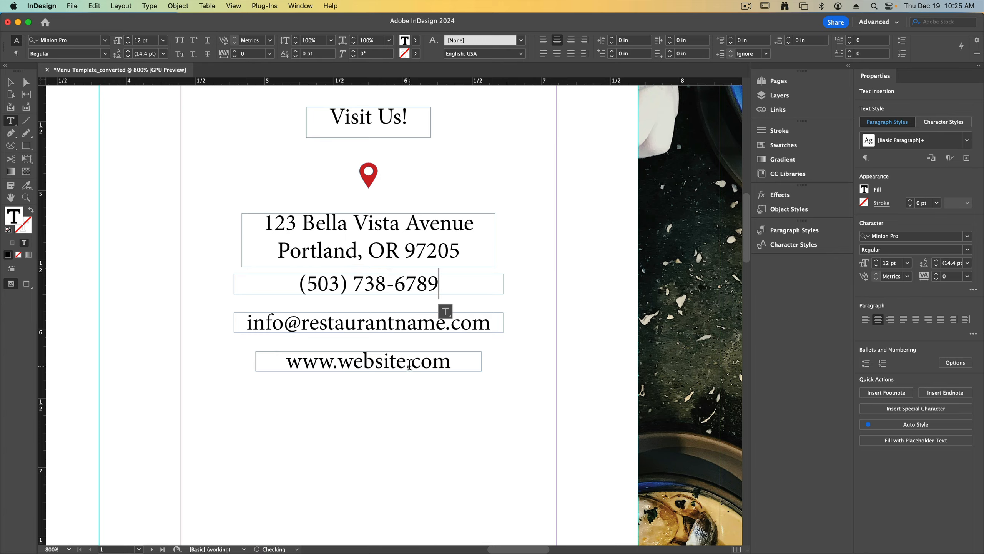
# Copy the restaurant's contact e-mail from TextEdit and replace the placeholder e-mail line in InDesign with it.
pyautogui.hotkey('ctrl', 'Up')
pyautogui.click(88, 437)
pyautogui.click(147, 424)
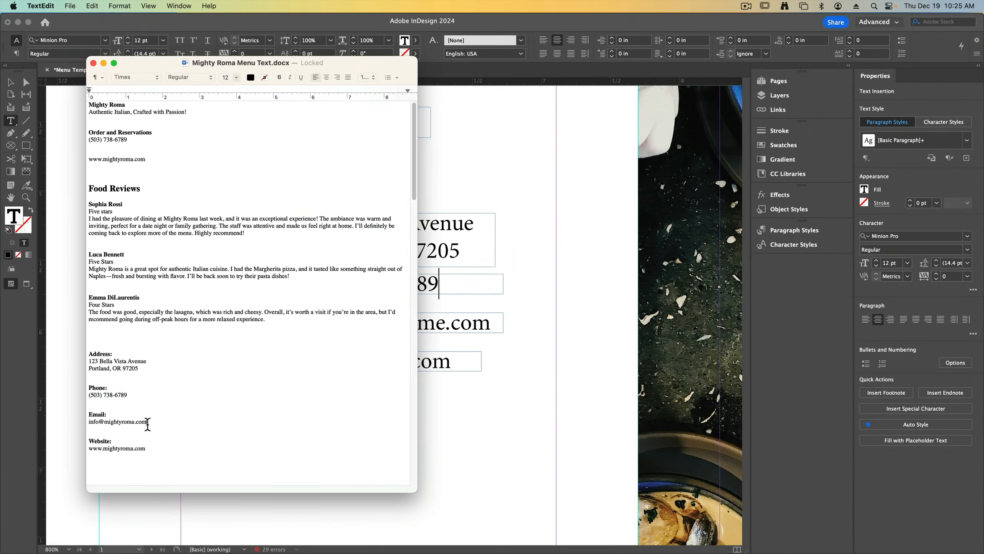
pyautogui.moveTo(147, 424); pyautogui.dragTo(88, 423)
pyautogui.press('super+c')
pyautogui.click(469, 339)
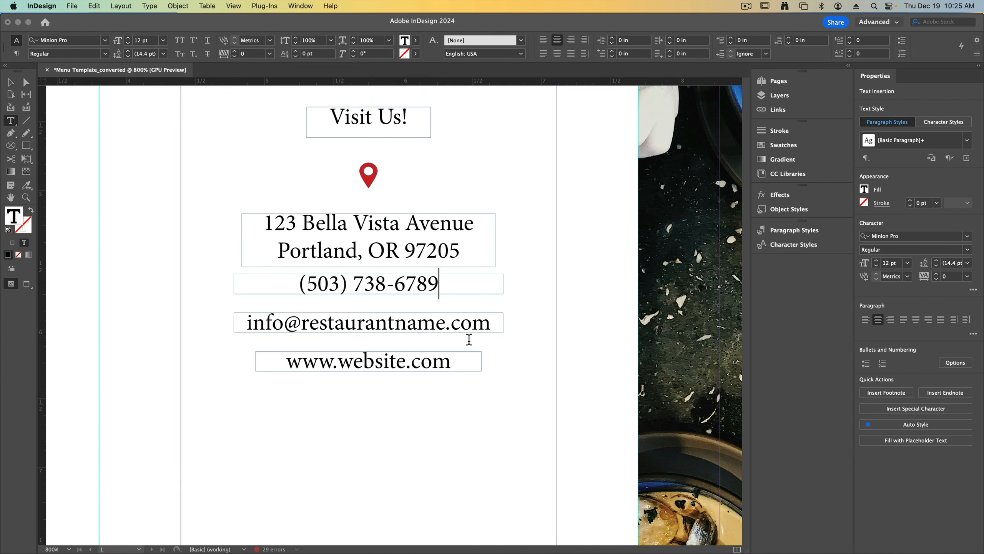
pyautogui.tripleClick(293, 324)
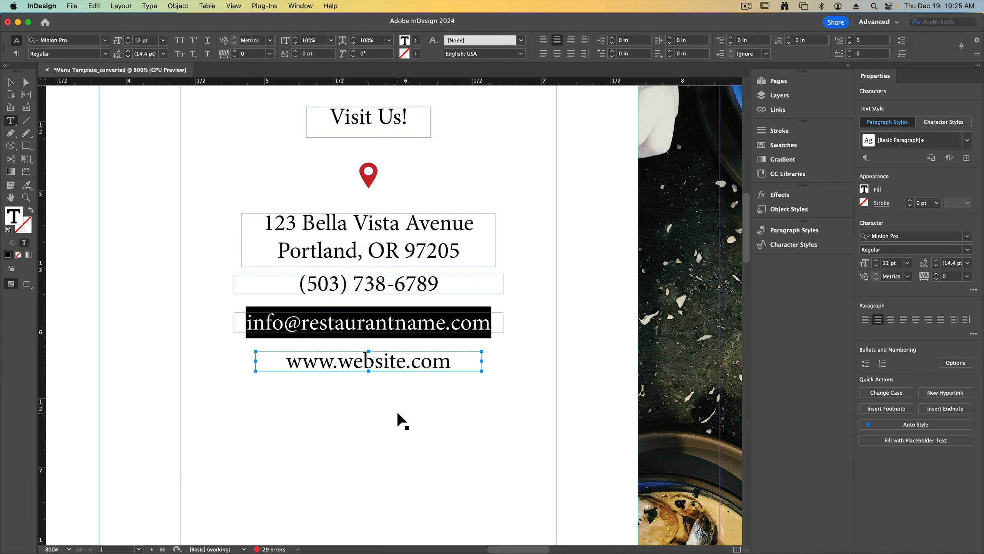
pyautogui.press('super+v')
pyautogui.hotkey('ctrl', 'Up')
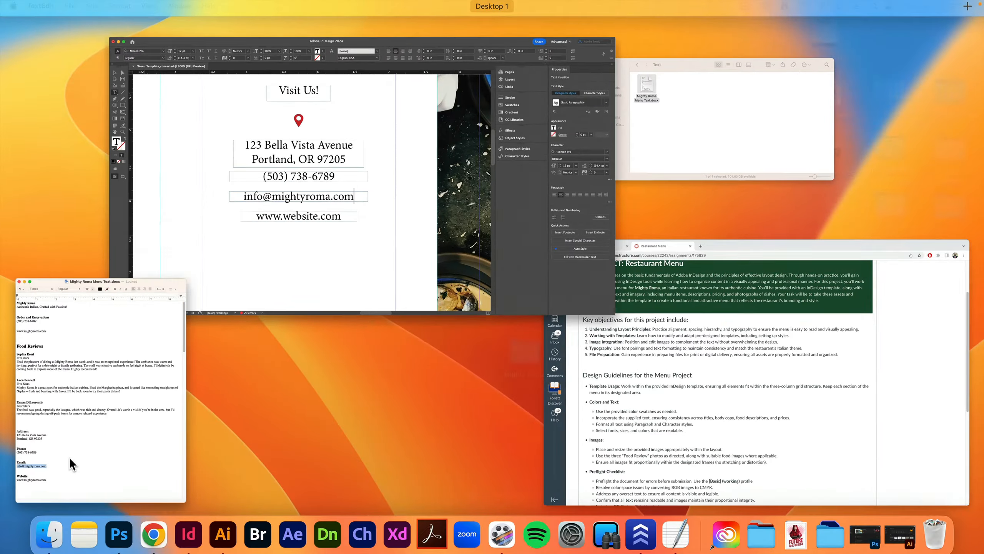
pyautogui.click(69, 457)
pyautogui.moveTo(151, 449); pyautogui.dragTo(63, 449)
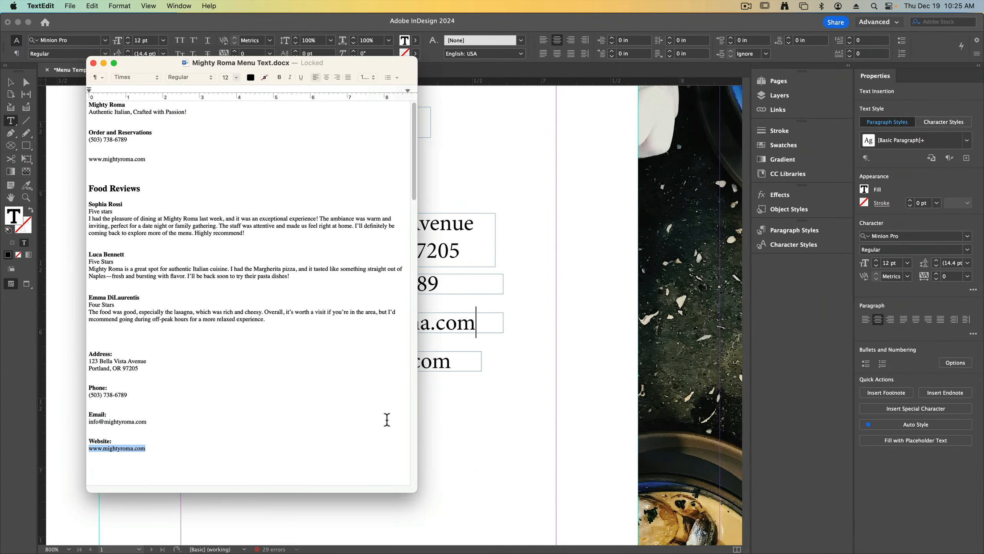
pyautogui.click(454, 364)
pyautogui.click(352, 367)
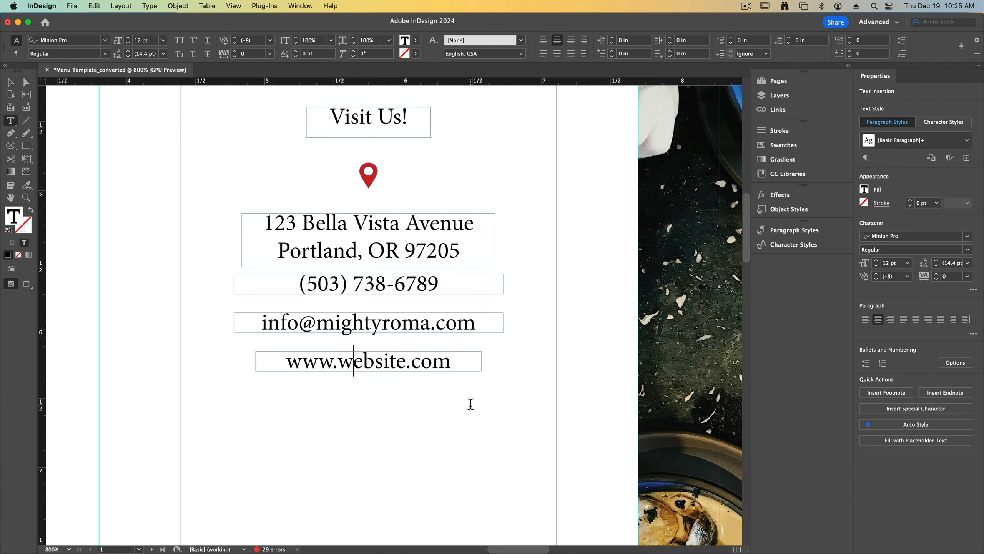
pyautogui.press('super+a')
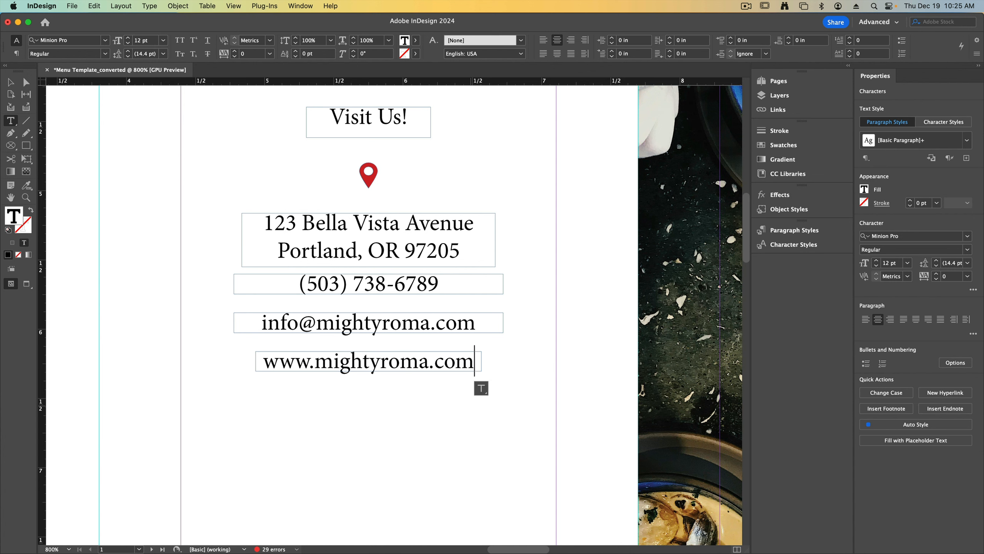
pyautogui.press('super+v')
pyautogui.press('Escape')
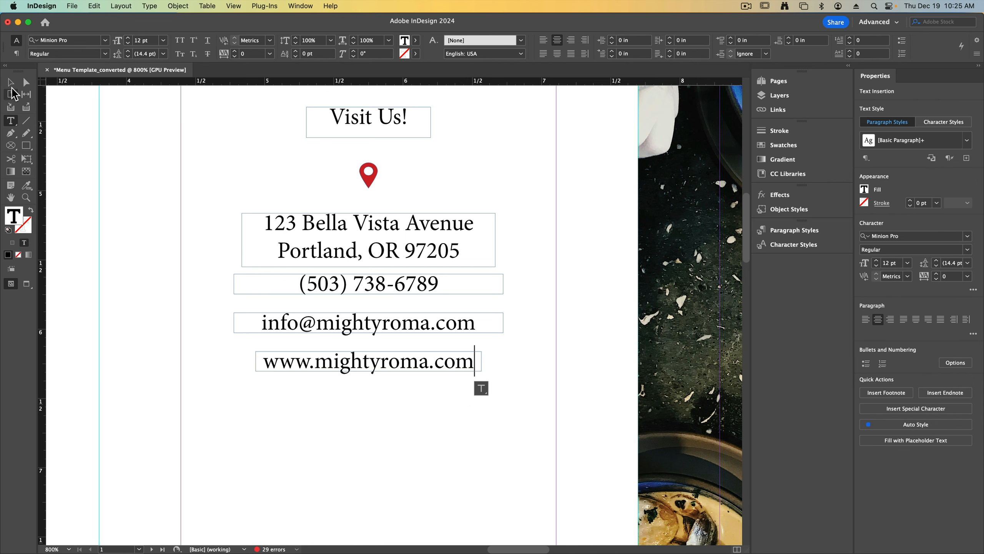
# Return to the Food Reviews section and deselect the website text frame, leaving no object selected.
pyautogui.press('super+minus')
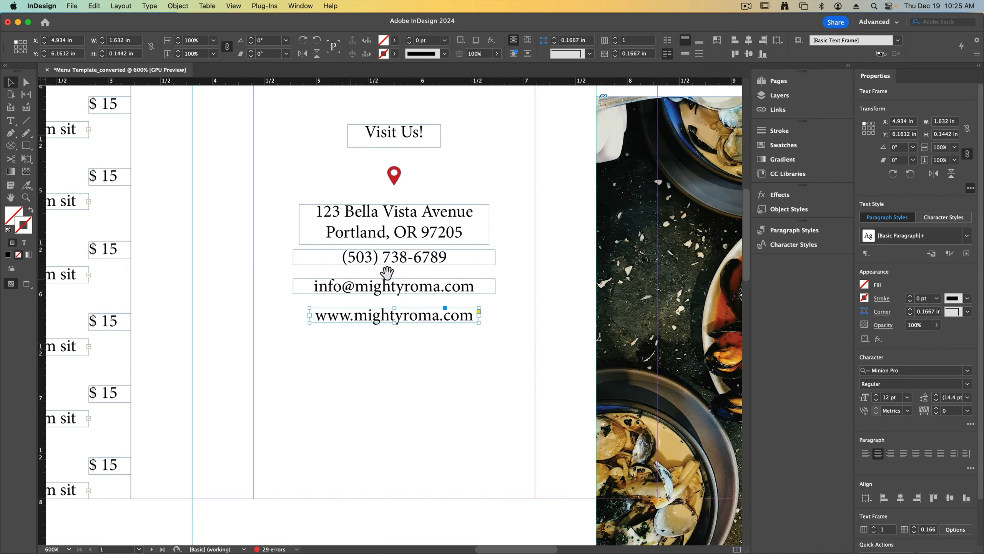
pyautogui.press('super+minus')
pyautogui.press('super+minus')
pyautogui.scroll(5, 475, 291)
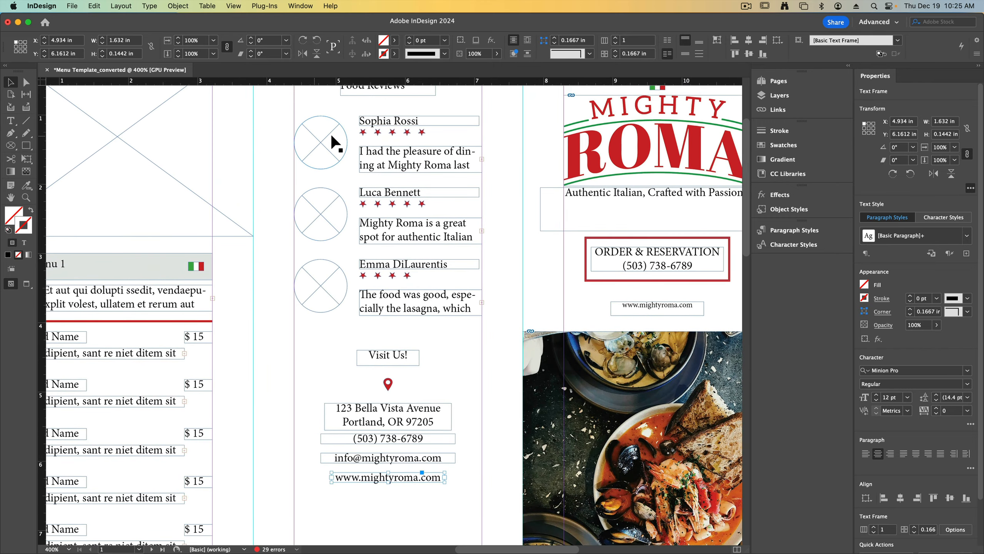
pyautogui.scroll(-5, 352, 388)
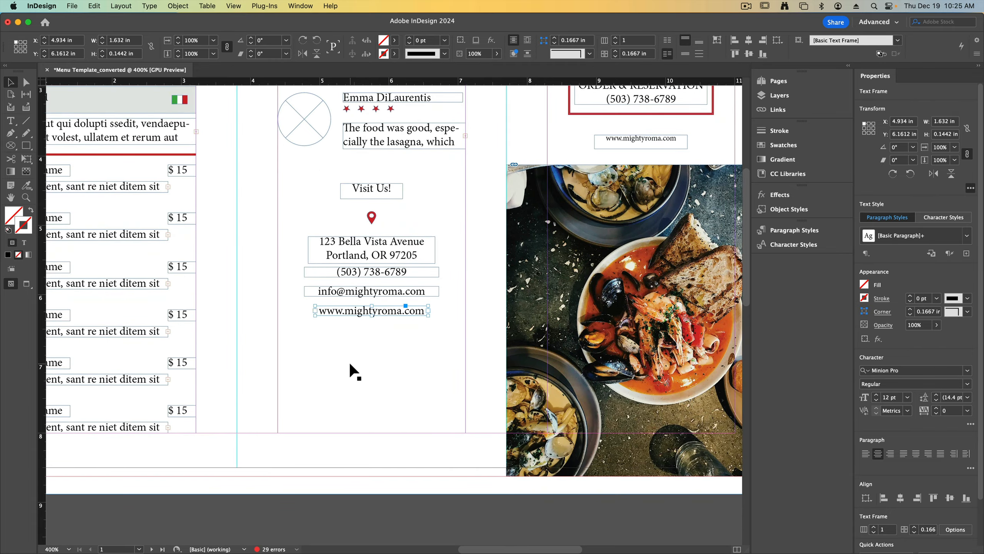
pyautogui.scroll(6, 363, 345)
pyautogui.moveTo(364, 346); pyautogui.dragTo(363, 381)
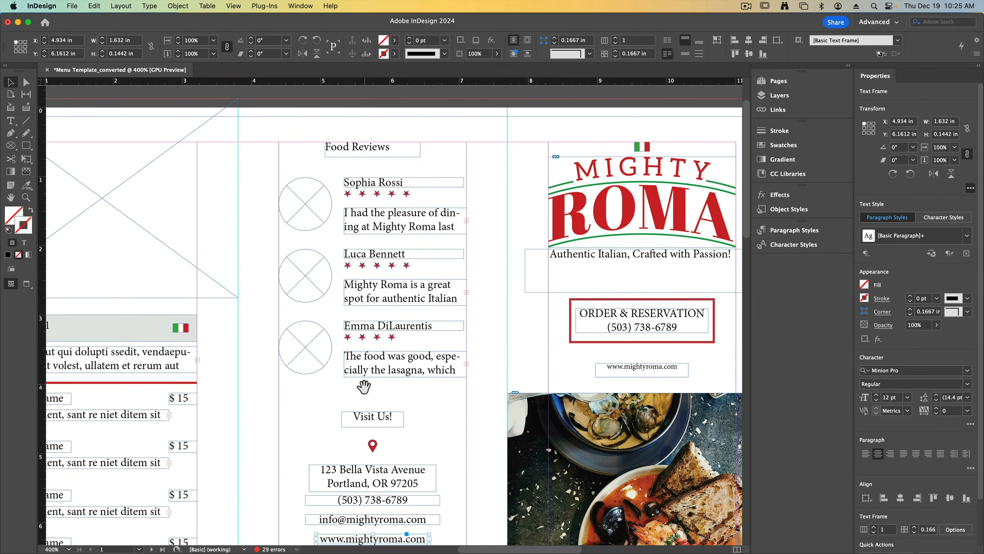
pyautogui.press('shift+super+a')
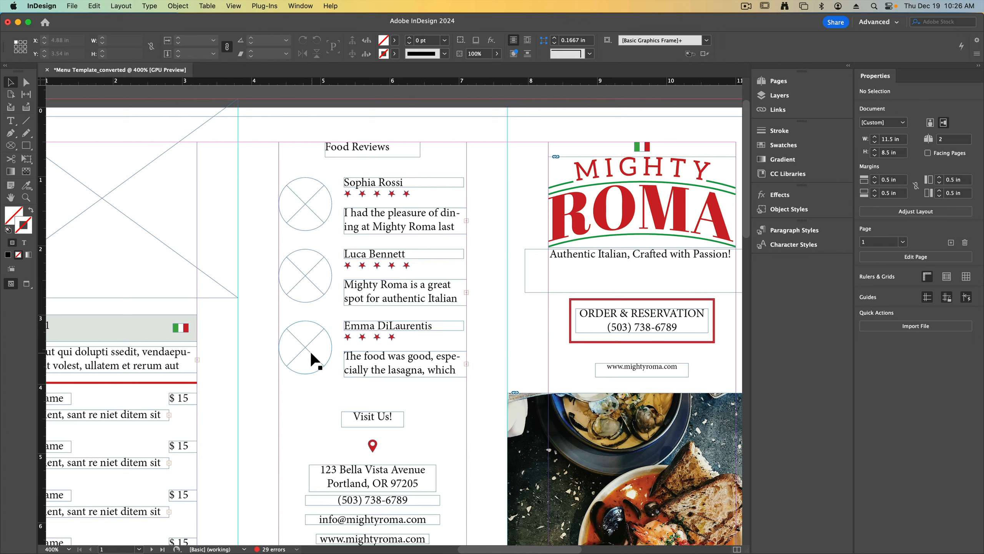
# Start placing files from the Images folder and preview the three reviewer portraits one after another.
pyautogui.click(73, 6)
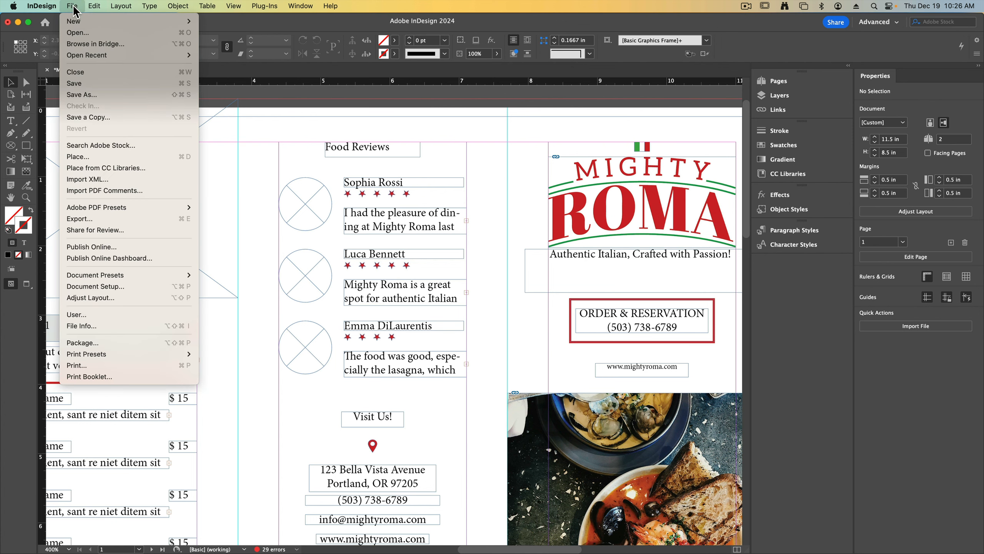
pyautogui.click(80, 164)
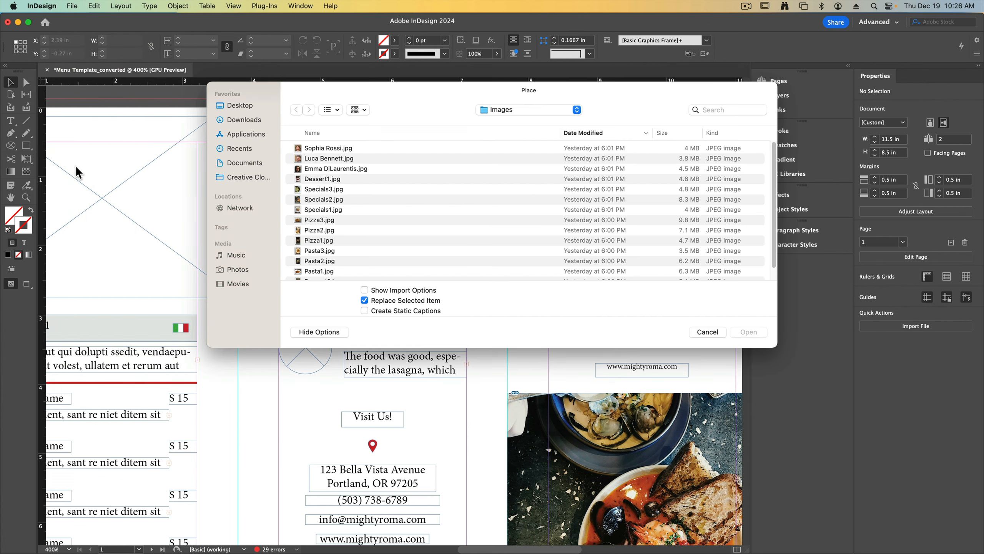
pyautogui.click(348, 148)
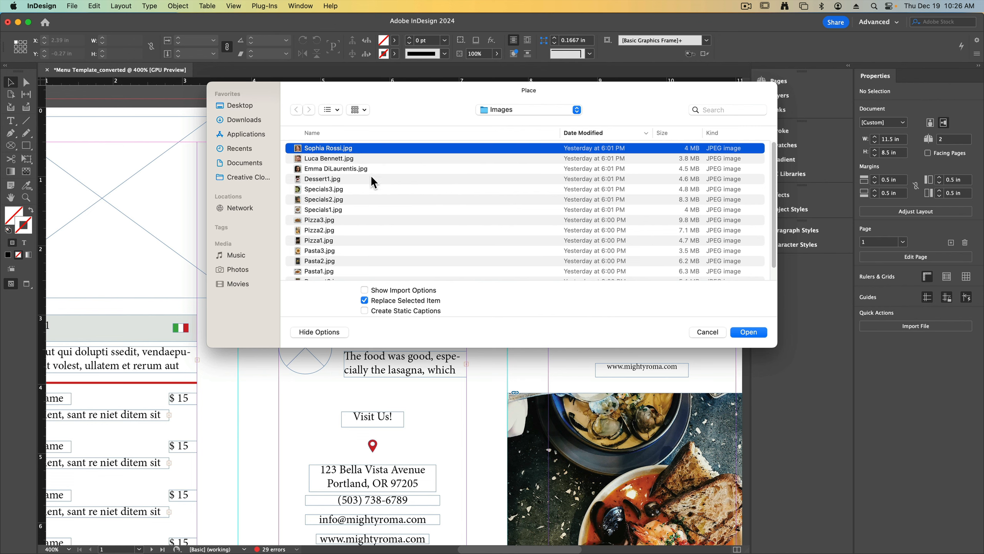
pyautogui.press('space')
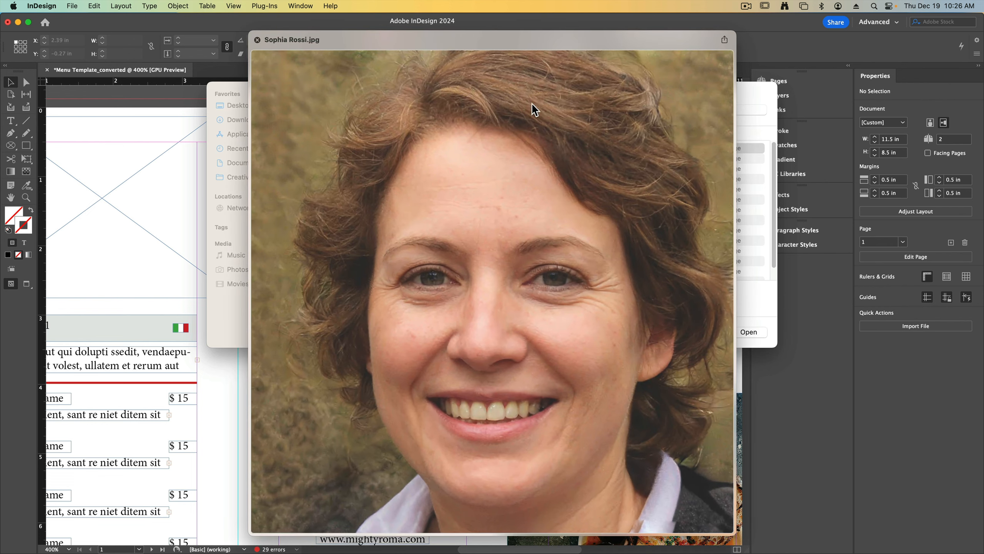
pyautogui.press('Down')
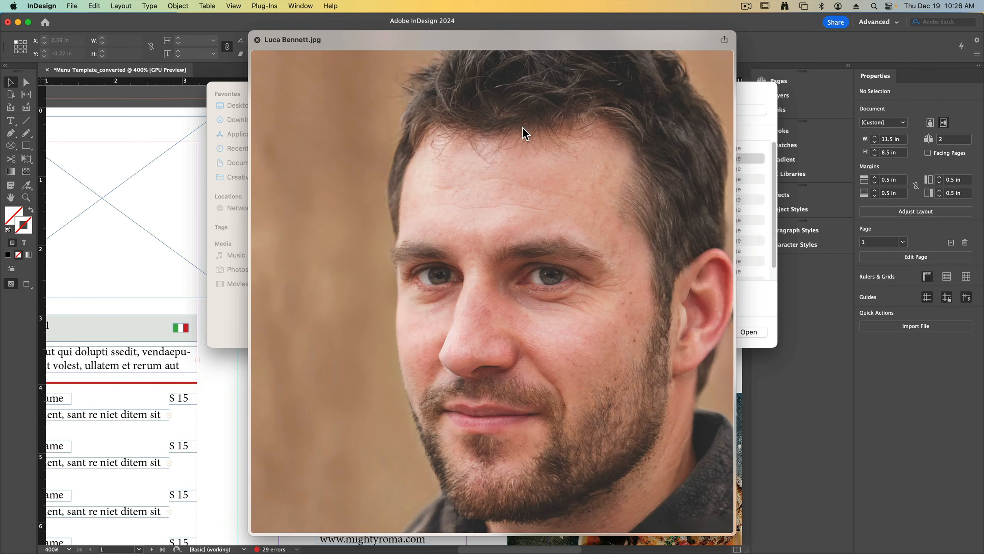
pyautogui.press('Down')
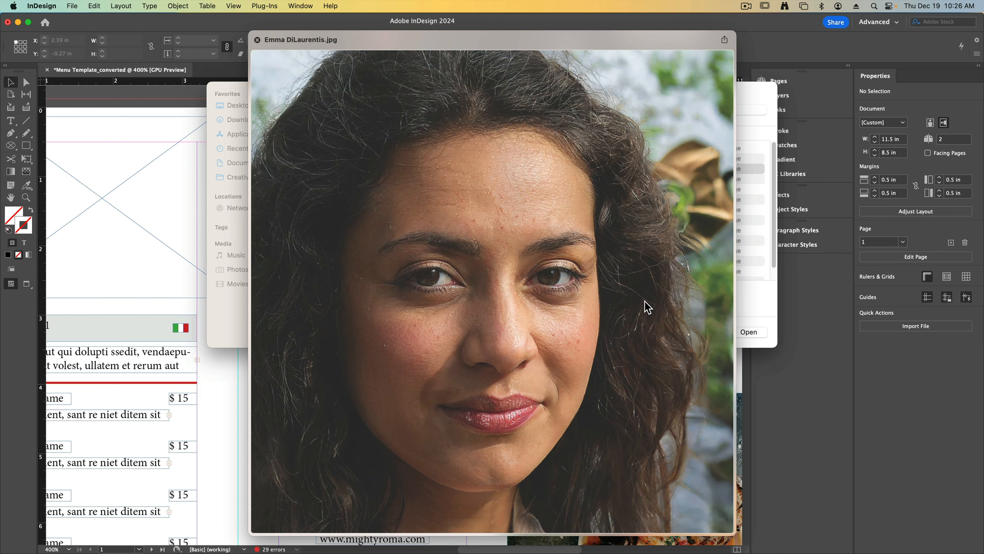
pyautogui.press('space')
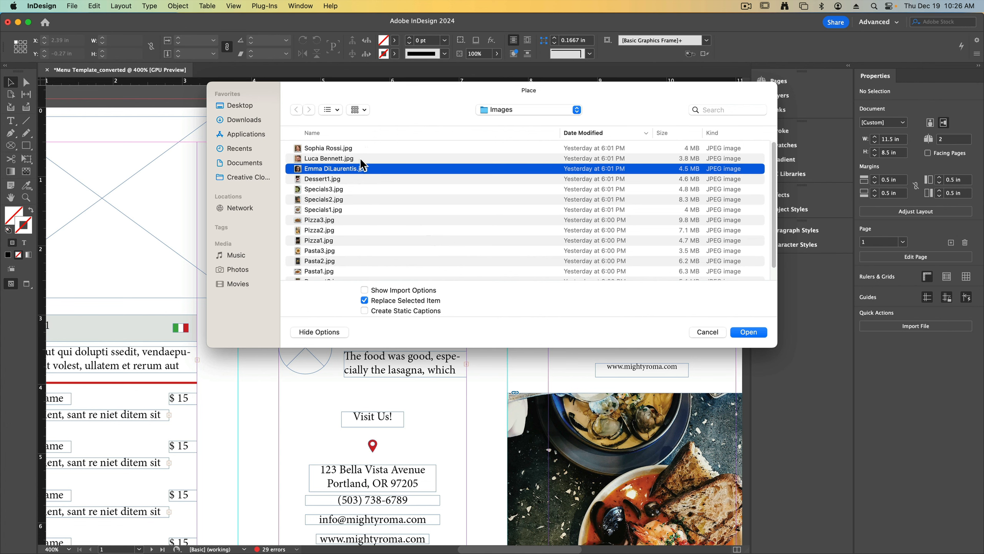
# Select all three reviewer portrait JPEGs in the Images folder and load them together for placing.
pyautogui.keyDown('shift'); pyautogui.click(336, 147); pyautogui.keyUp('shift')
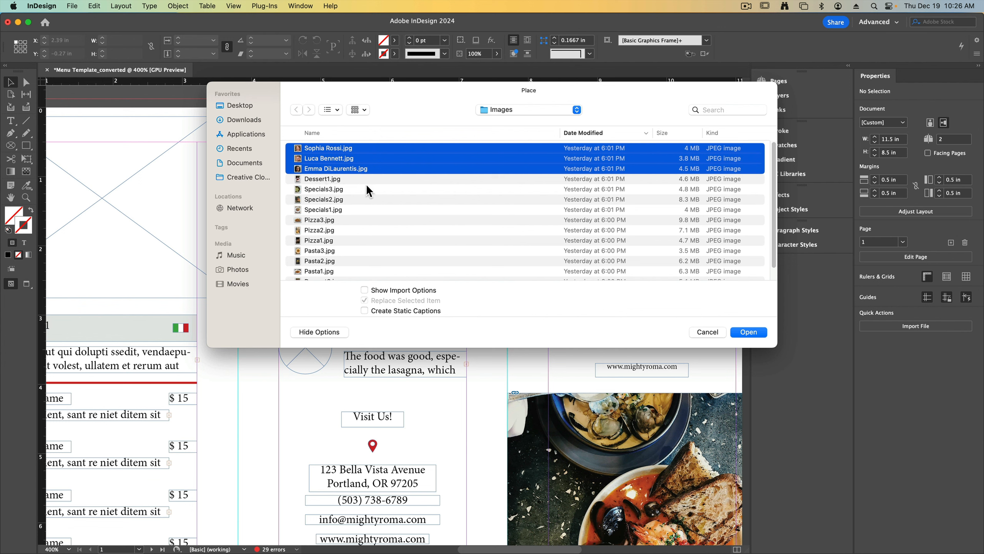
pyautogui.keyDown('super'); pyautogui.click(341, 157); pyautogui.keyUp('super')
pyautogui.keyDown('super'); pyautogui.click(340, 158); pyautogui.keyUp('super')
pyautogui.click(747, 332)
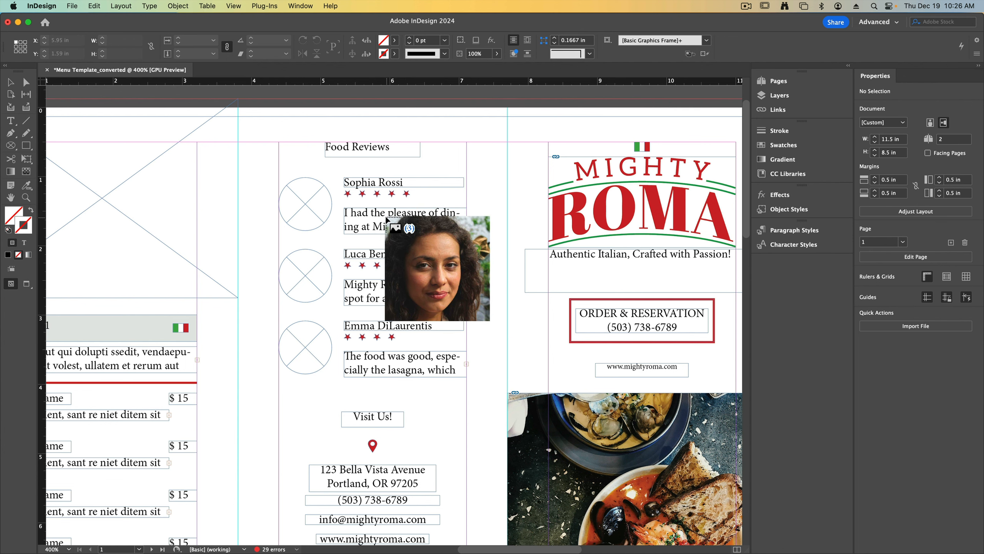
# Place the three loaded portraits into the circular frames beside the matching reviewer names, and deselect.
pyautogui.click(301, 338)
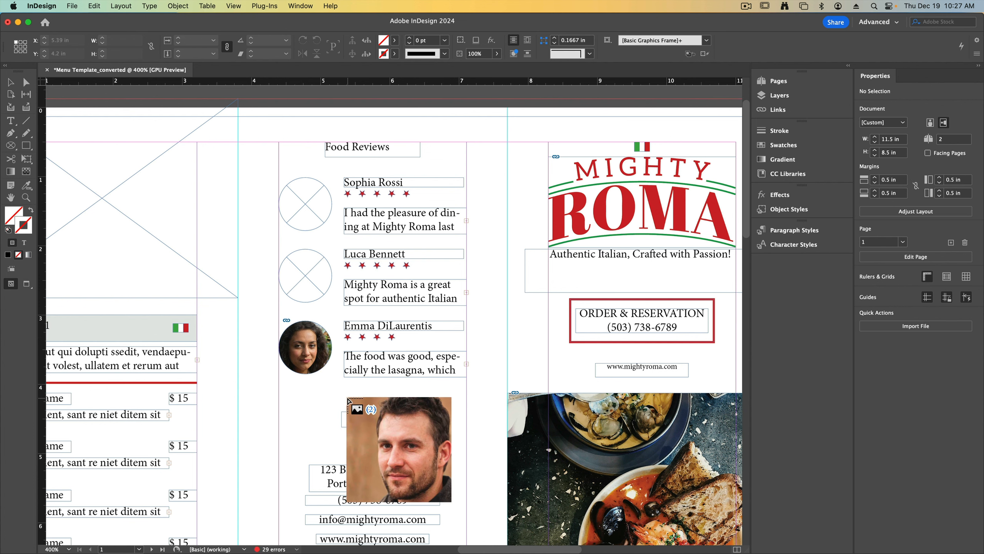
pyautogui.click(302, 271)
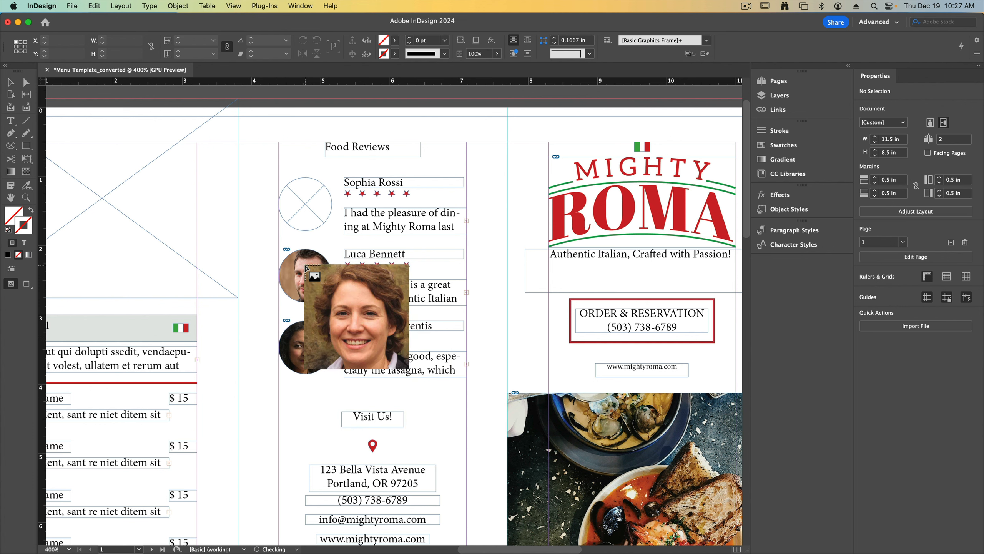
pyautogui.click(310, 205)
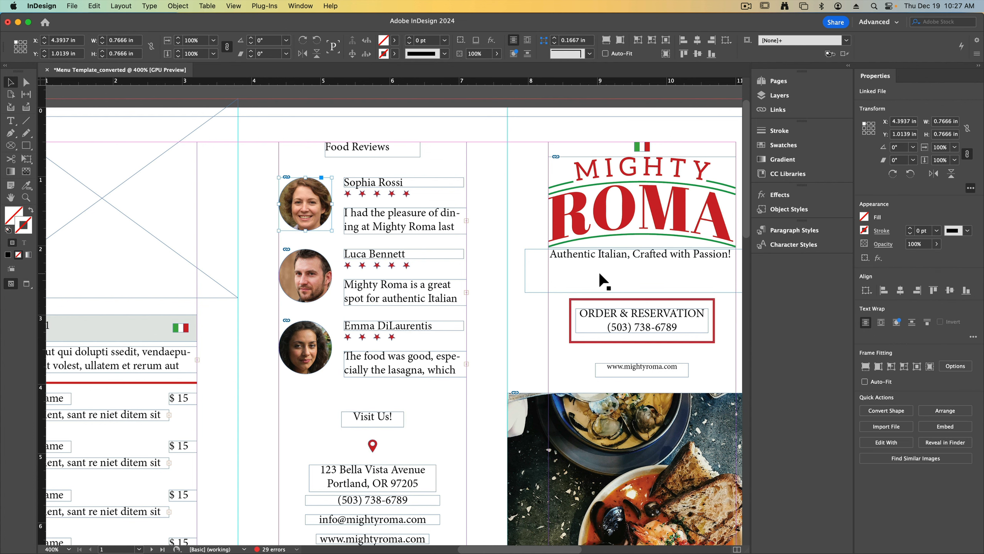
pyautogui.click(489, 118)
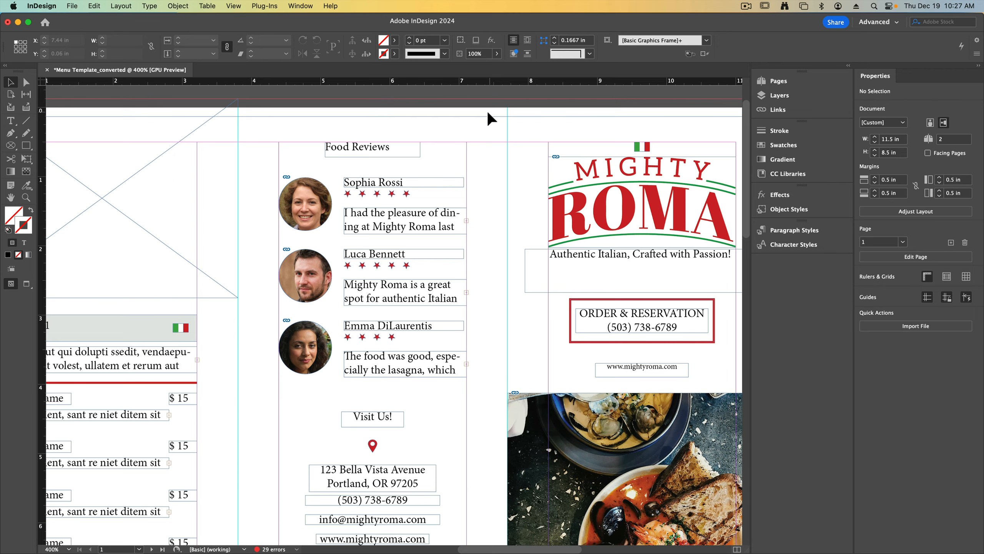
# Try enlarging the middle reviewer's photo to about 0.85 in wide inside its circular frame, and undo the resizing.
pyautogui.click(305, 204)
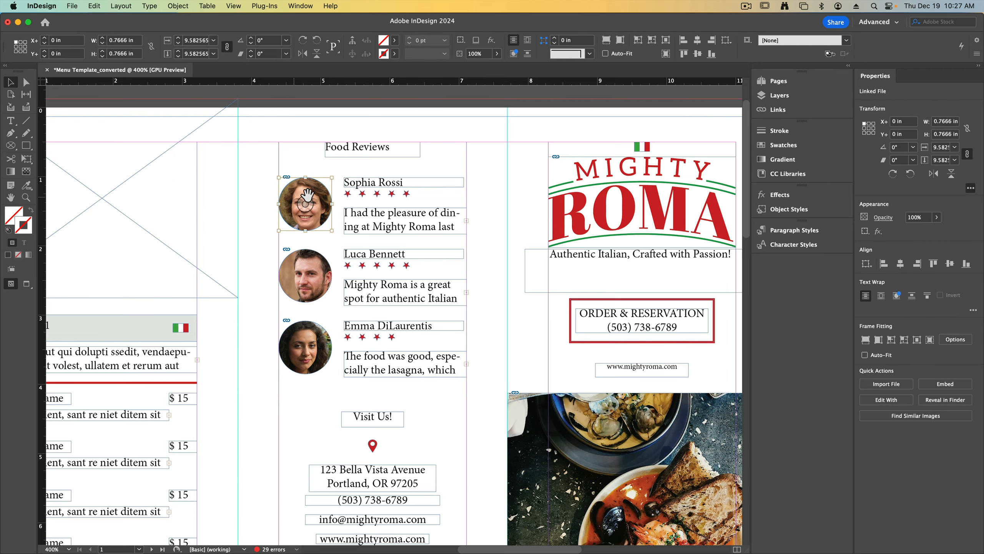
pyautogui.press('super+equal')
pyautogui.press('super+equal')
pyautogui.press('super+equal')
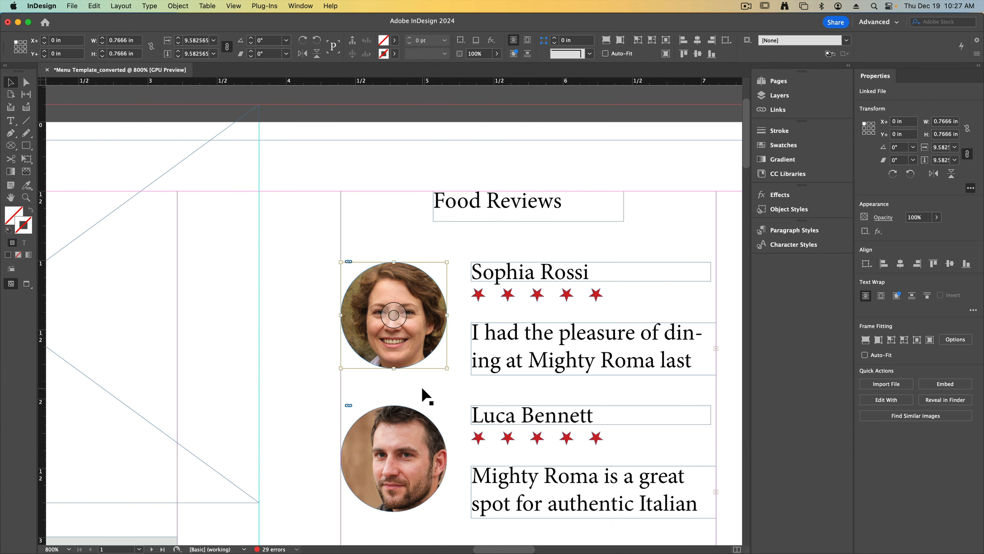
pyautogui.scroll(-5, 421, 386)
pyautogui.click(394, 278)
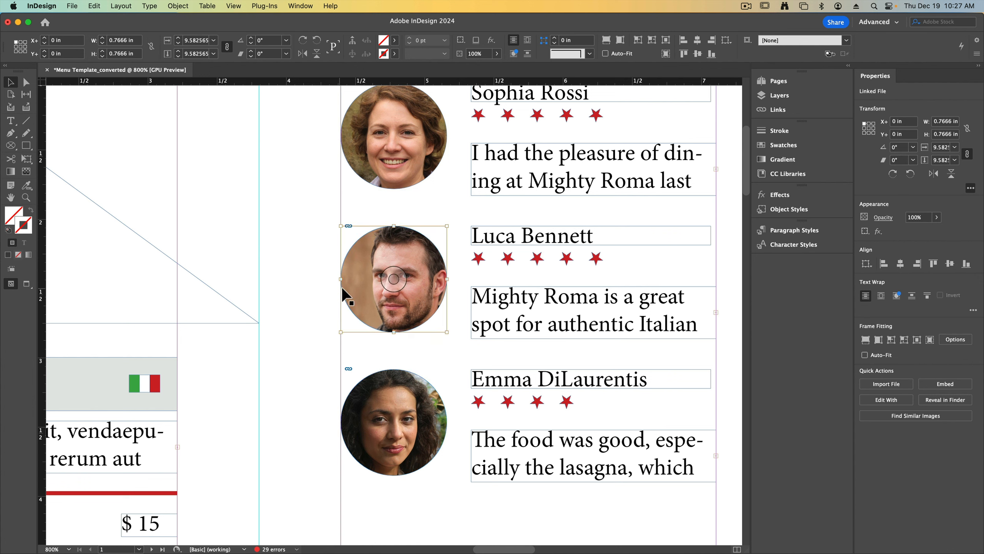
pyautogui.moveTo(340, 279); pyautogui.dragTo(329, 280)
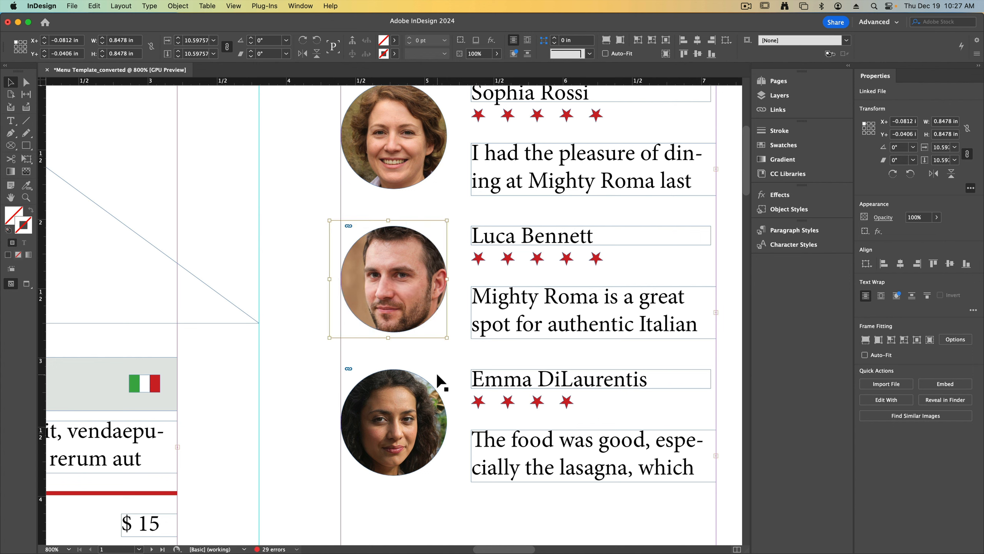
pyautogui.press('super+z')
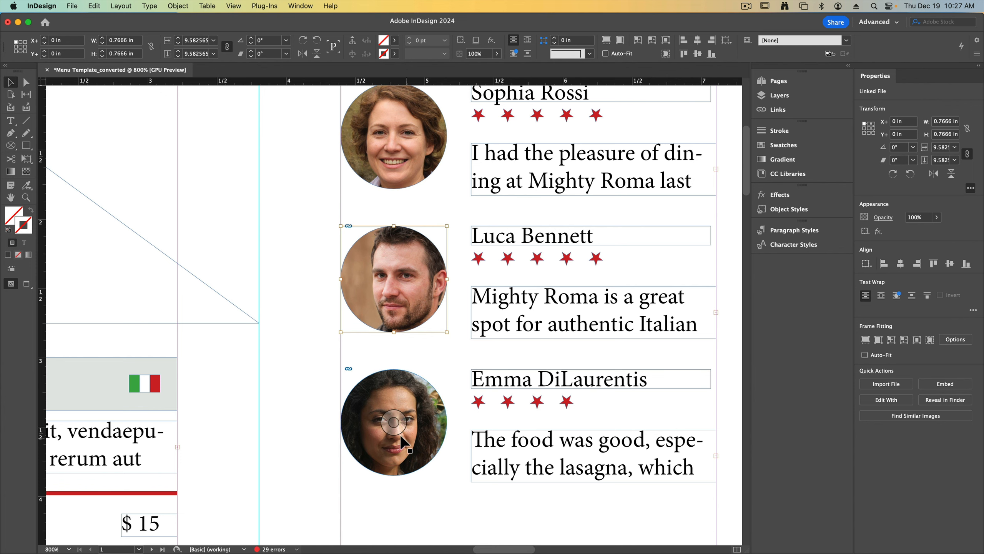
pyautogui.click(400, 434)
pyautogui.scroll(-2, 411, 445)
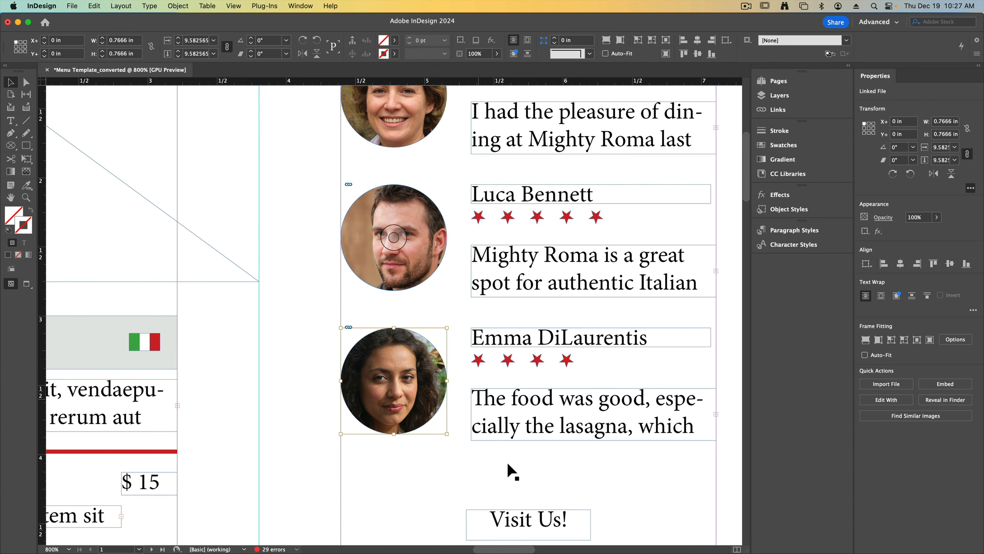
pyautogui.scroll(1, 507, 460)
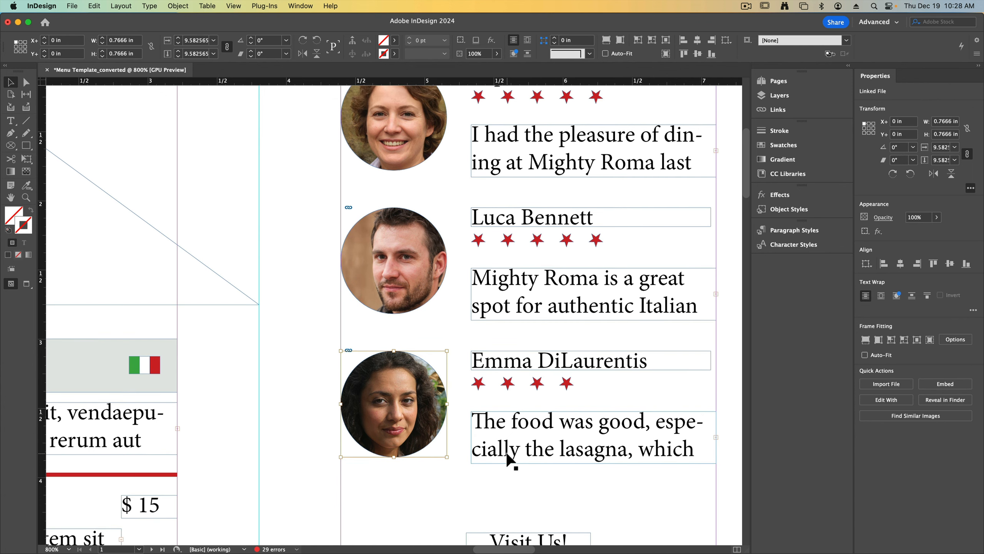
pyautogui.press('super+0')
pyautogui.press('super+equal')
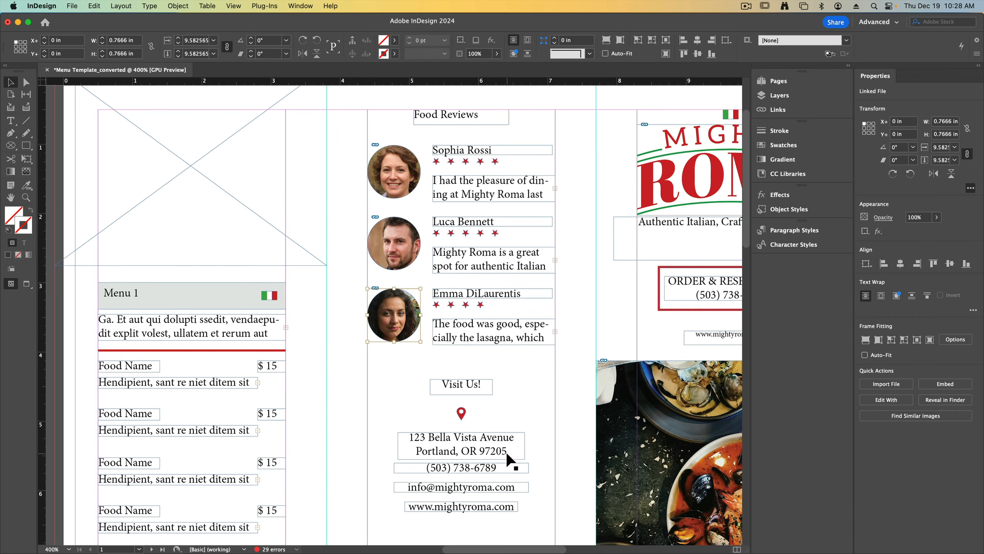
pyautogui.moveTo(508, 456); pyautogui.dragTo(450, 275)
pyautogui.click(381, 315)
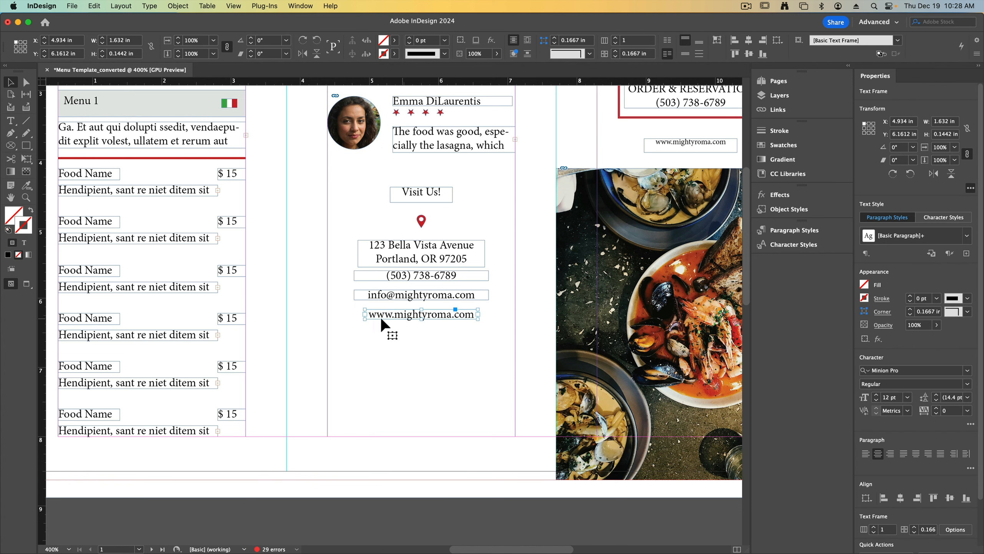
pyautogui.doubleClick(415, 315)
pyautogui.press('super+a')
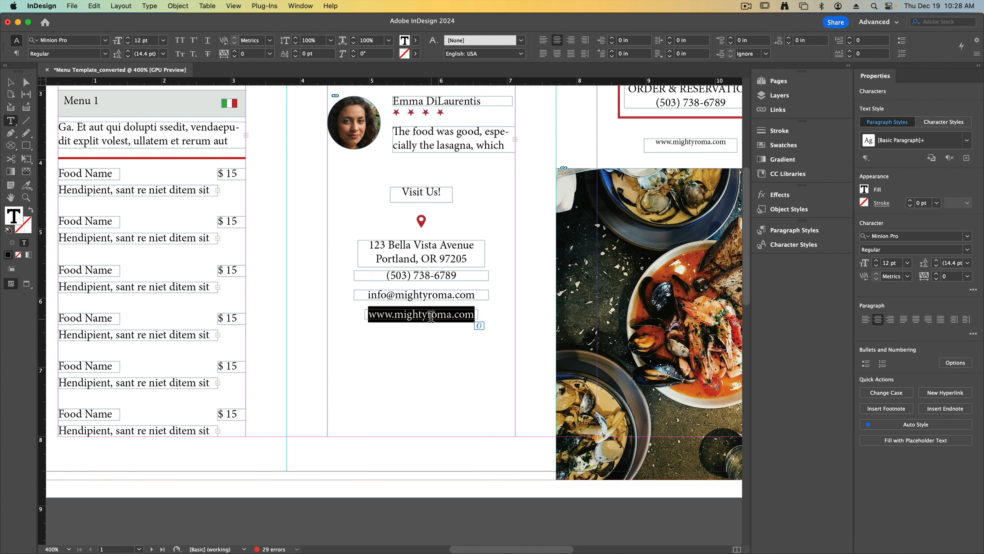
pyautogui.click(94, 5)
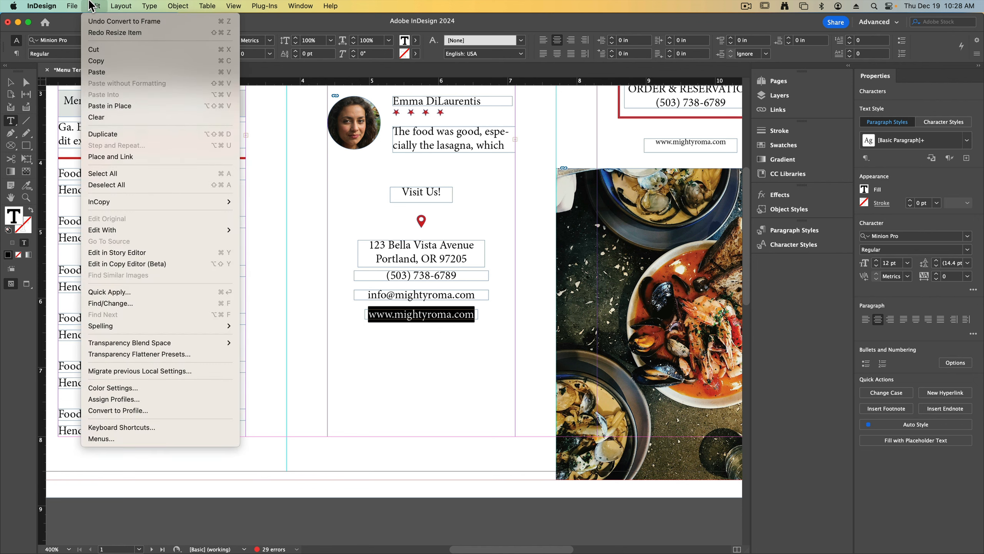
pyautogui.click(100, 61)
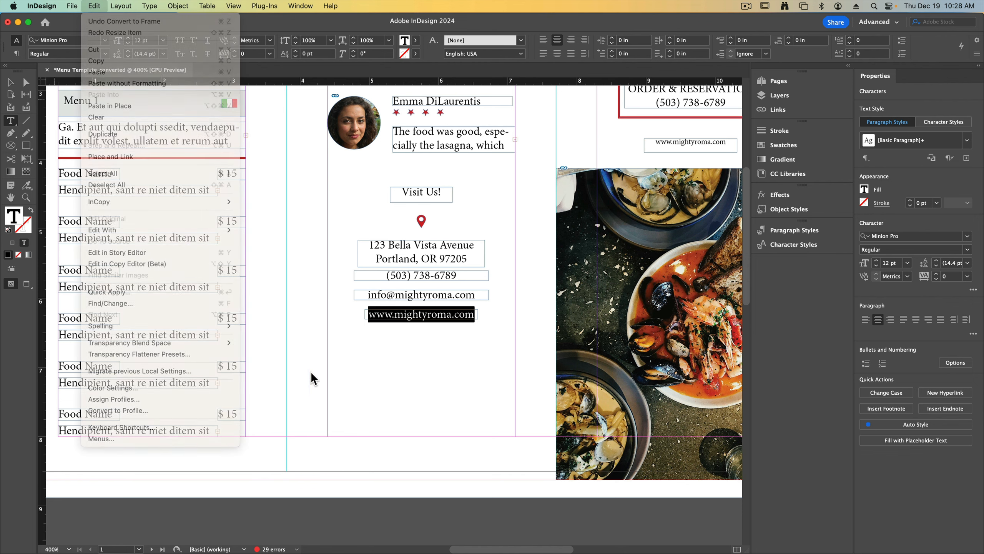
pyautogui.keyDown('super'); pyautogui.click(439, 511); pyautogui.keyUp('super')
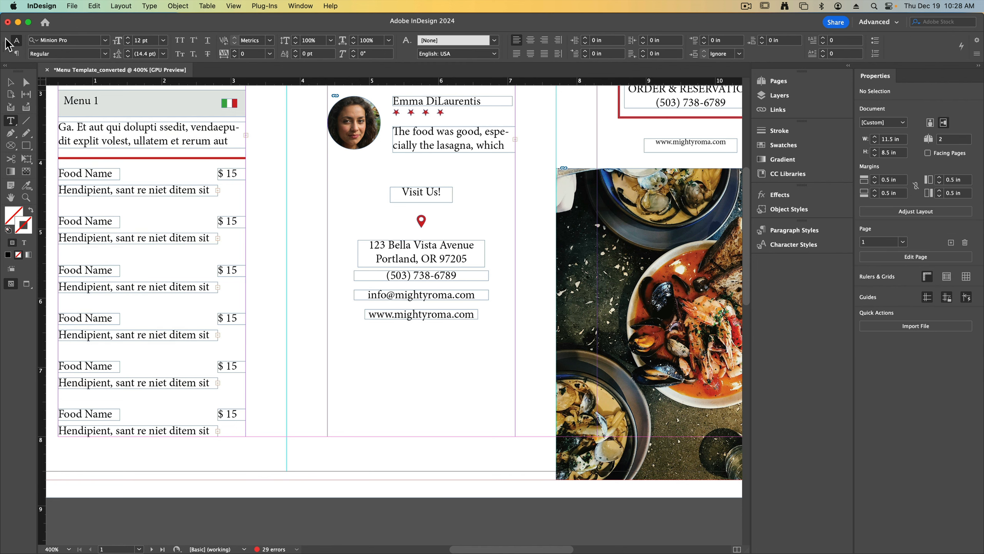
pyautogui.press('v')
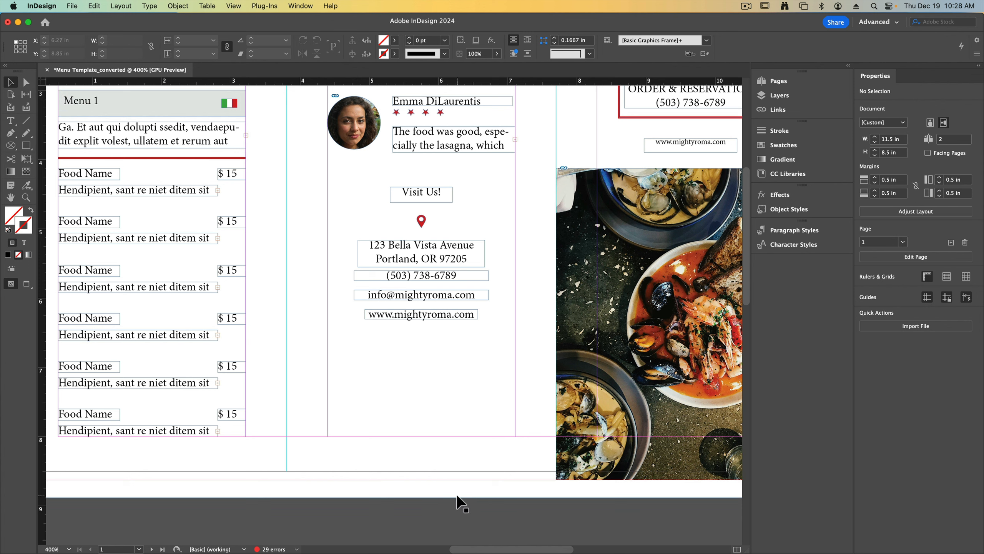
pyautogui.click(170, 5)
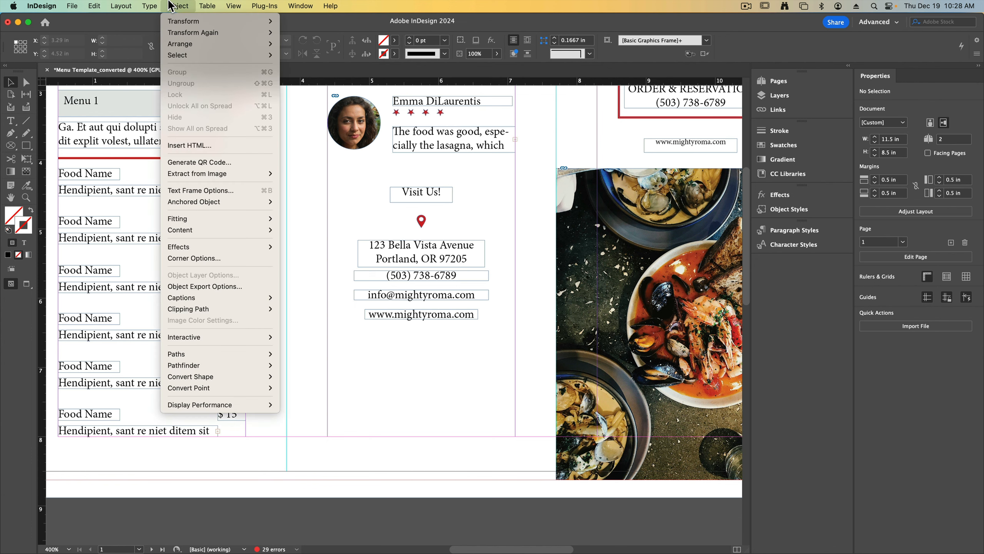
pyautogui.click(239, 163)
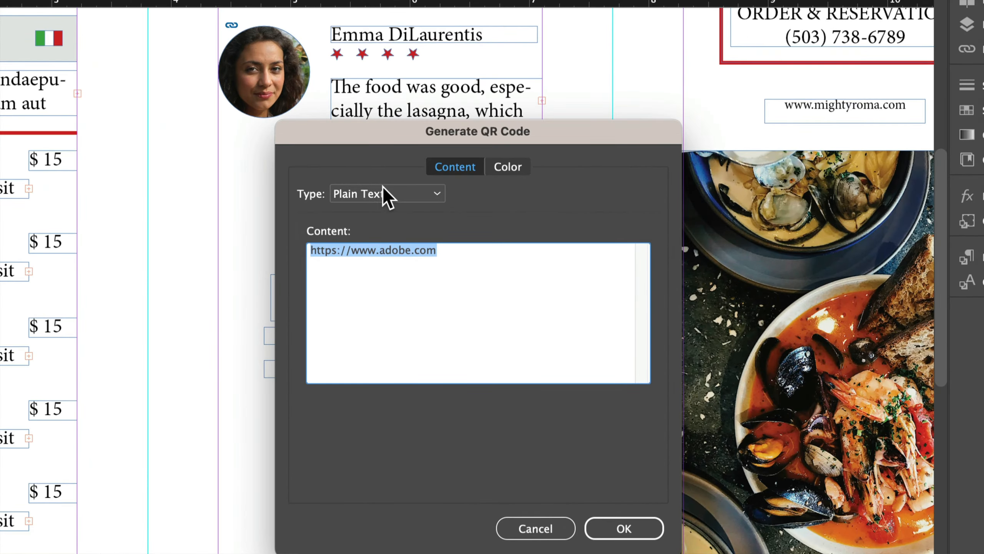
pyautogui.click(420, 192)
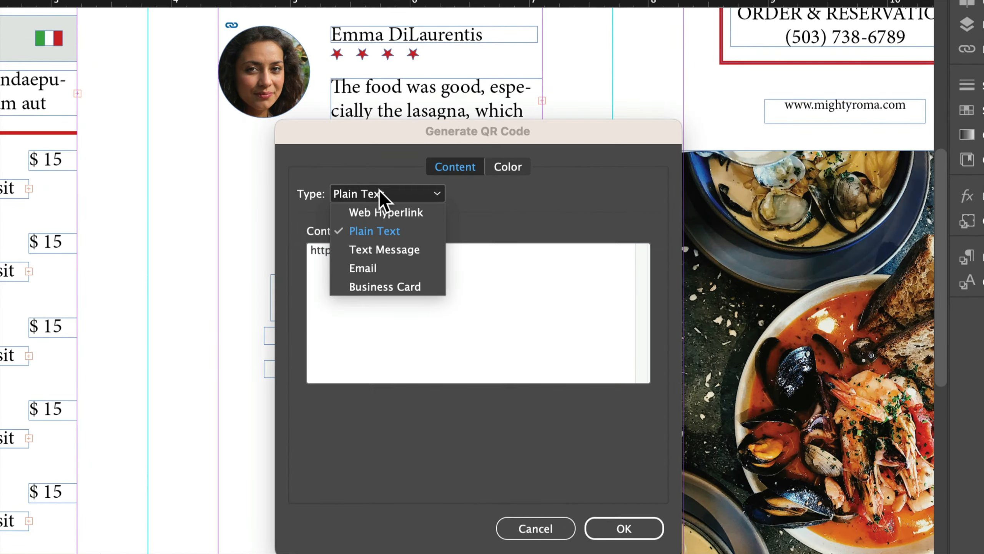
pyautogui.click(366, 212)
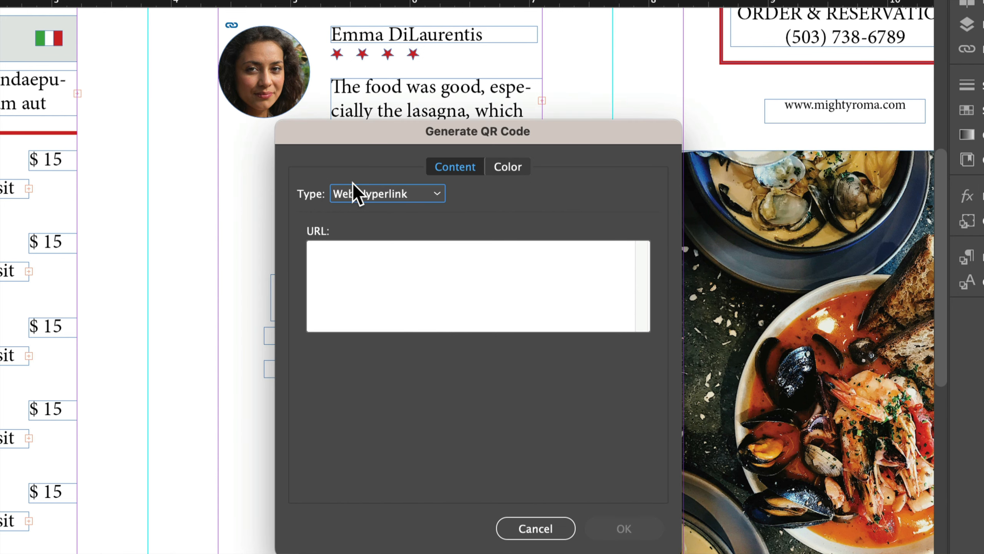
pyautogui.click(402, 280)
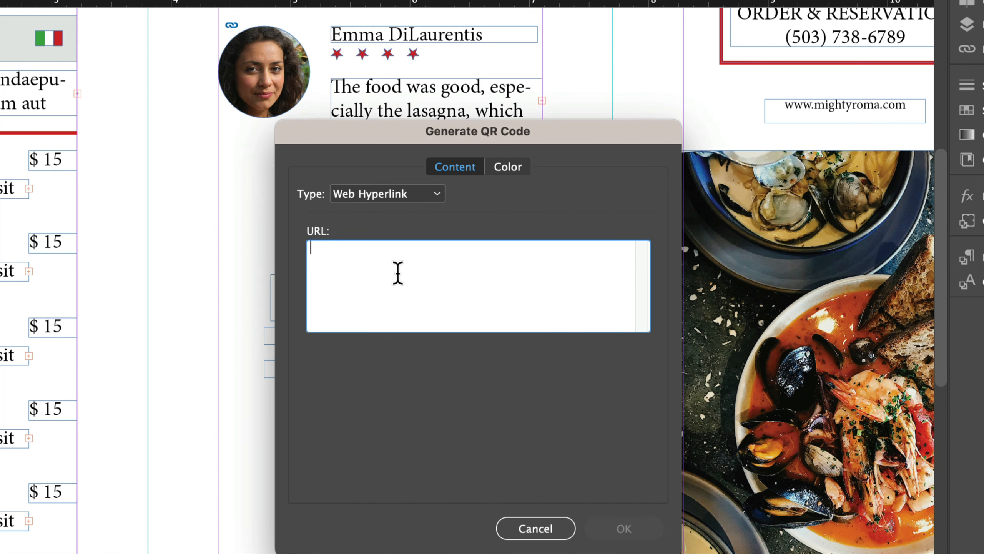
pyautogui.press('super+v')
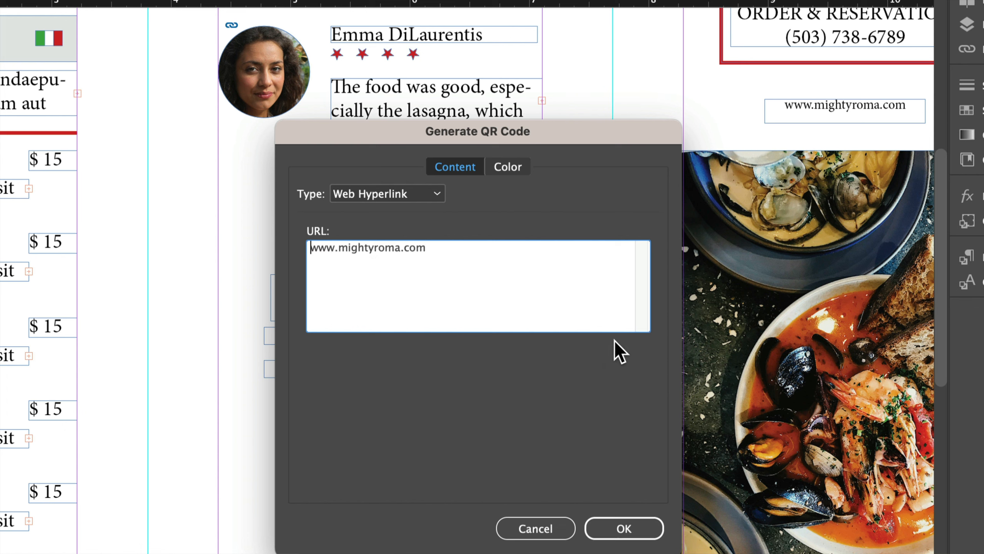
pyautogui.click(310, 247)
pyautogui.write('http:')
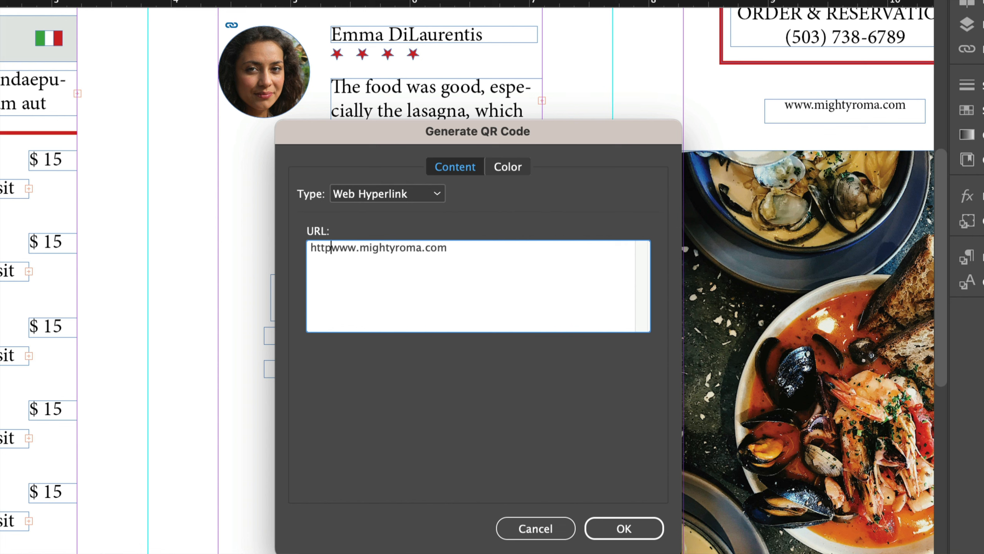
pyautogui.write('//')
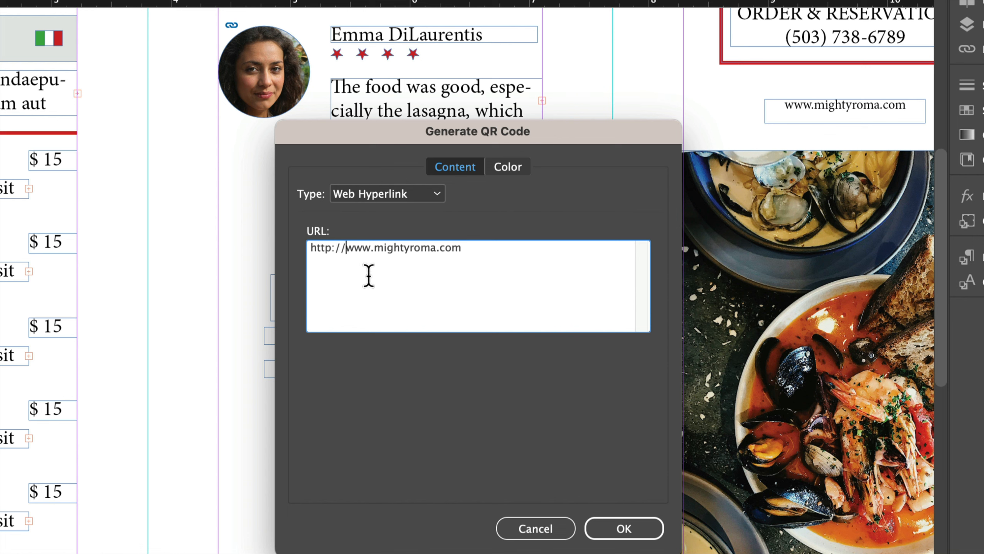
# Colour the QR code with the red swatch C=15 M=100 Y=100 K=0 copy and generate it.
pyautogui.click(507, 167)
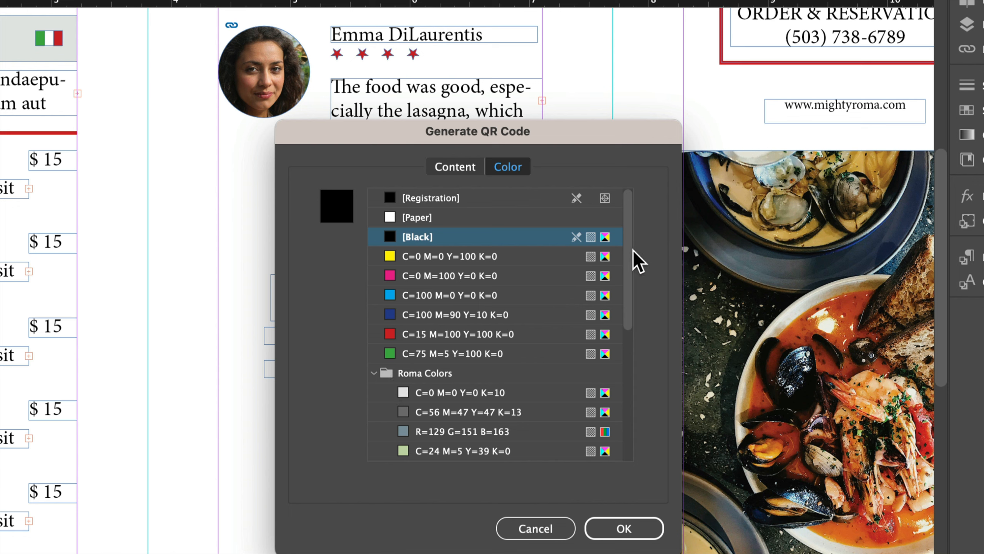
pyautogui.moveTo(633, 251); pyautogui.dragTo(630, 396)
pyautogui.click(426, 295)
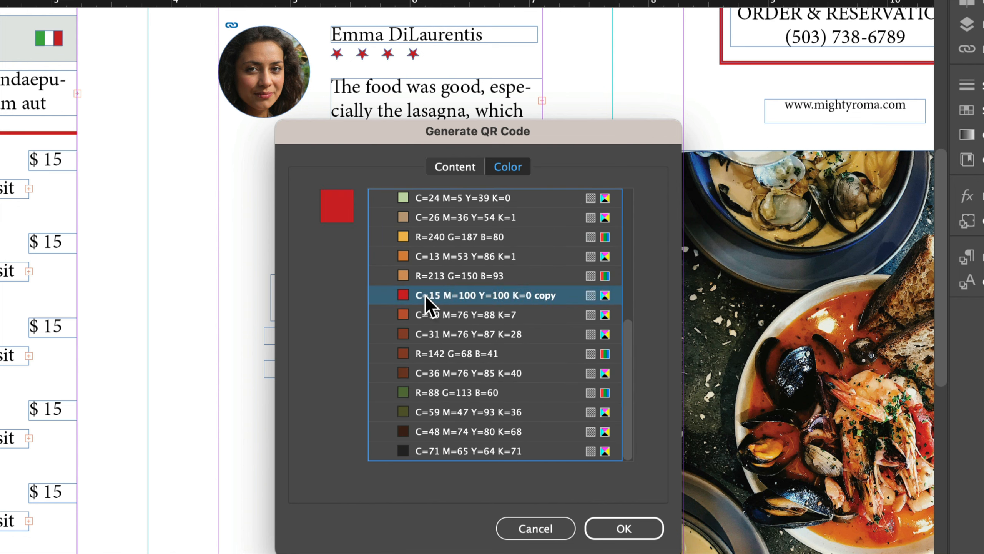
pyautogui.click(616, 521)
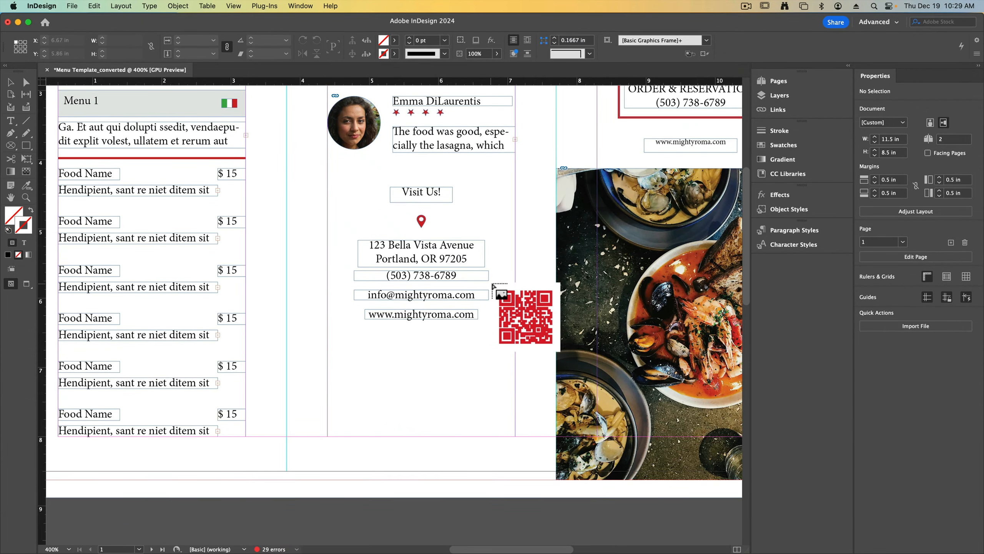
# Place the QR code at about 1.57 in square below the Visit Us! website text, centre it in the column and deselect.
pyautogui.moveTo(364, 328); pyautogui.dragTo(474, 436)
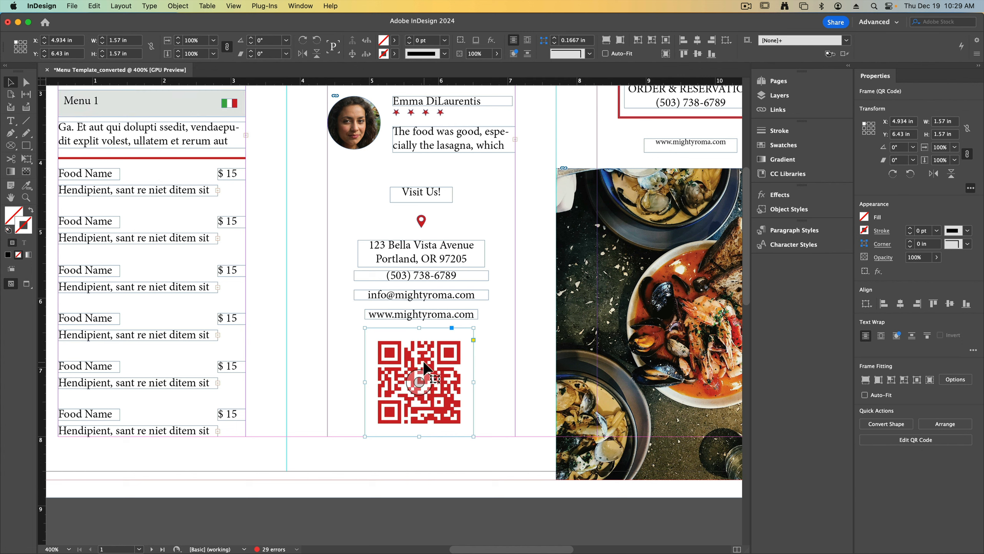
pyautogui.moveTo(423, 358); pyautogui.dragTo(429, 359)
pyautogui.click(493, 522)
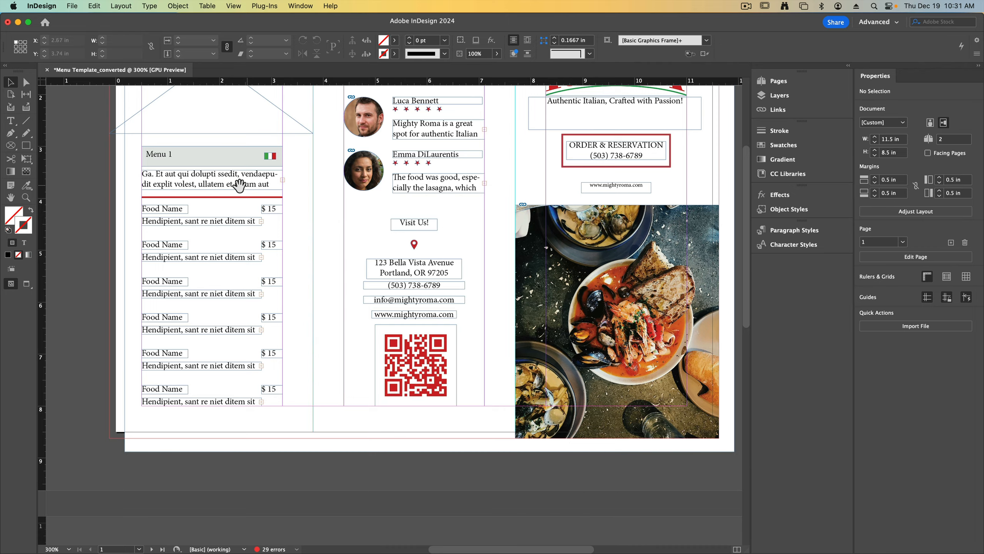
# Switch to Mighty Roma Menu Text.docx in TextEdit and copy the heading words Dessert Menu.
pyautogui.moveTo(237, 182); pyautogui.dragTo(397, 312)
pyautogui.moveTo(388, 259); pyautogui.dragTo(418, 232)
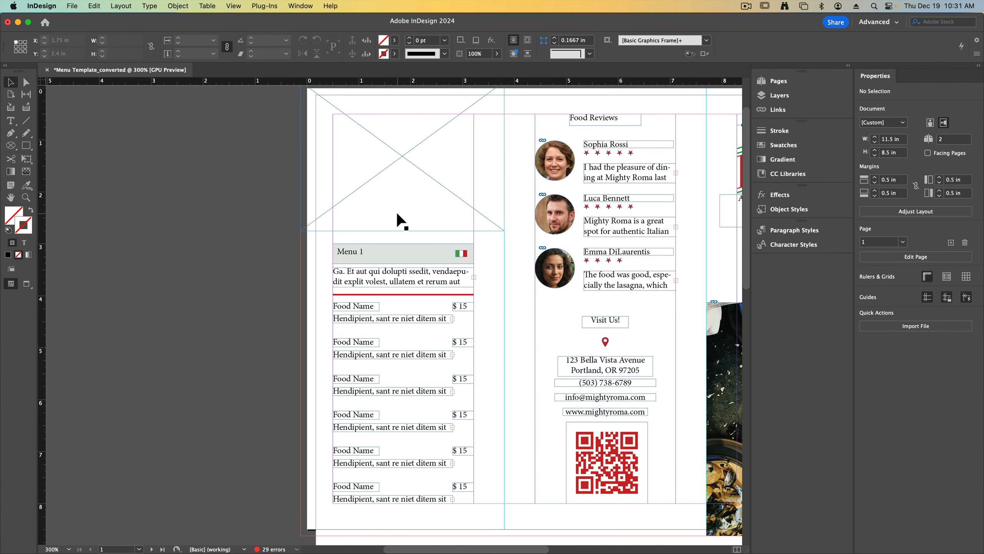
pyautogui.hotkey('ctrl', 'Up')
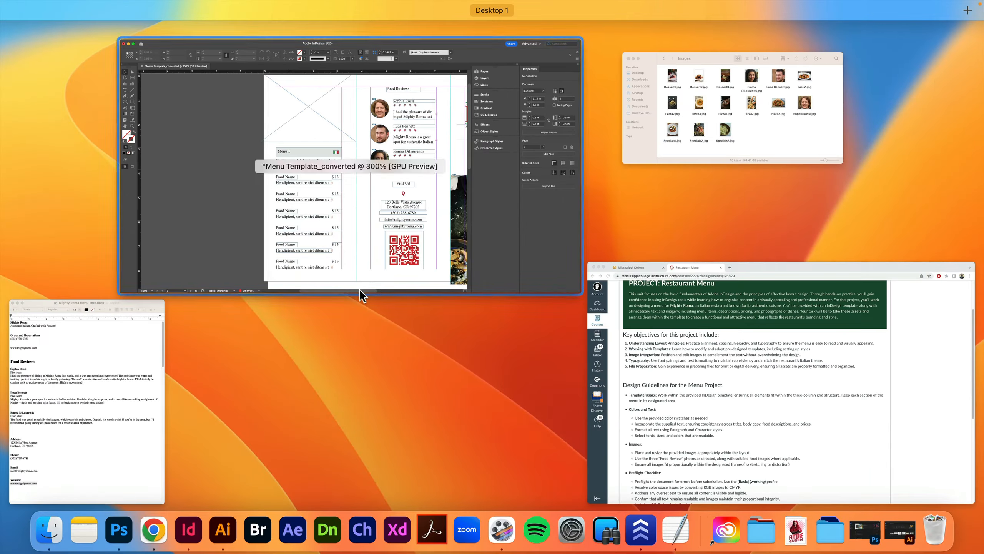
pyautogui.click(133, 374)
pyautogui.scroll(-8, 170, 361)
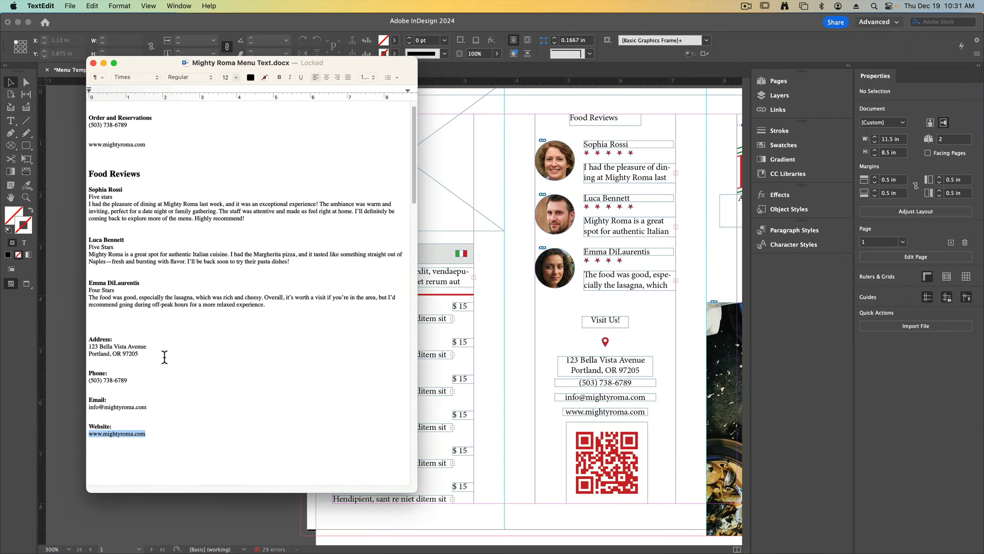
pyautogui.scroll(-6, 164, 355)
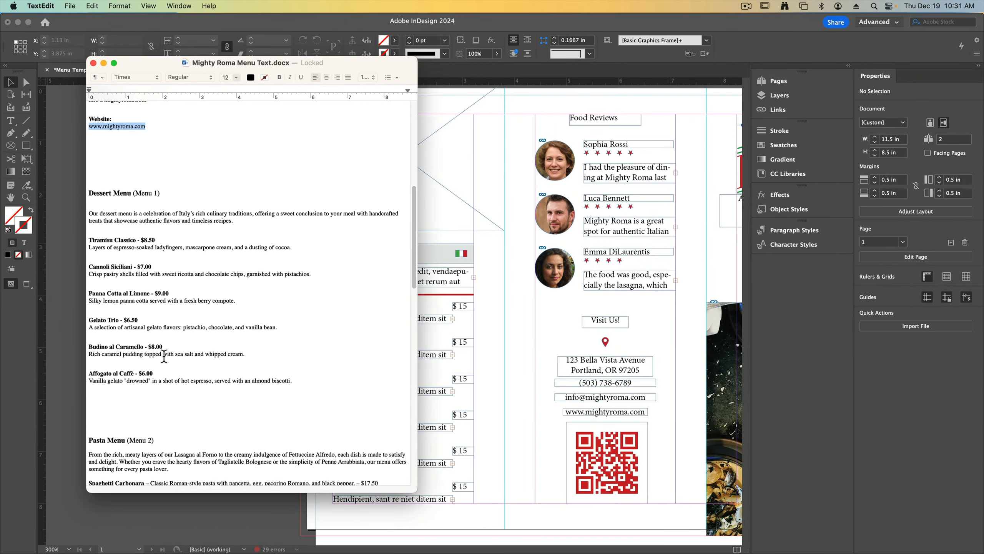
pyautogui.moveTo(89, 172)
pyautogui.mouseDown()
pyautogui.moveTo(132, 171)
pyautogui.moveTo(92, 173)
pyautogui.mouseUp()
pyautogui.press('super+c')
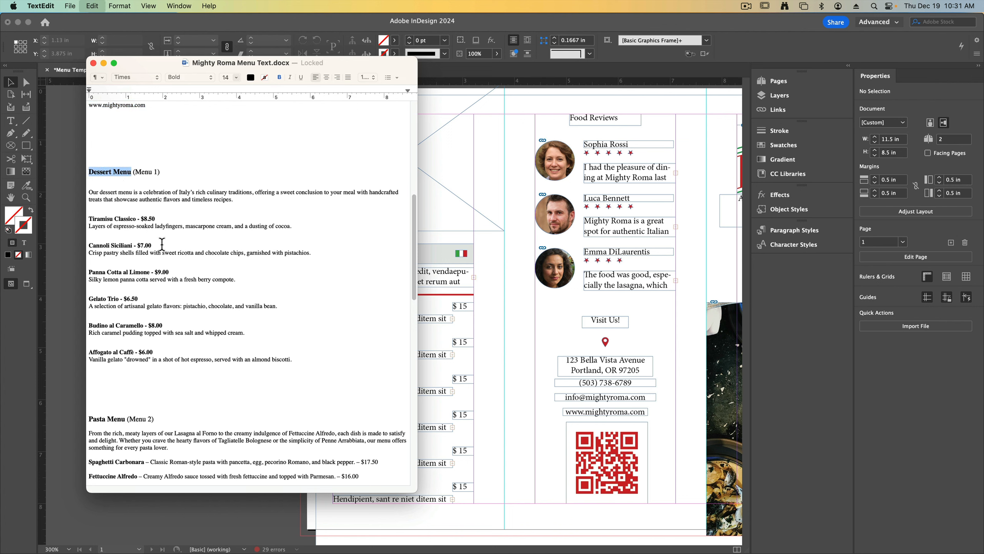
# Return to InDesign and replace the Menu 1 heading text with the copied Dessert Menu.
pyautogui.click(460, 210)
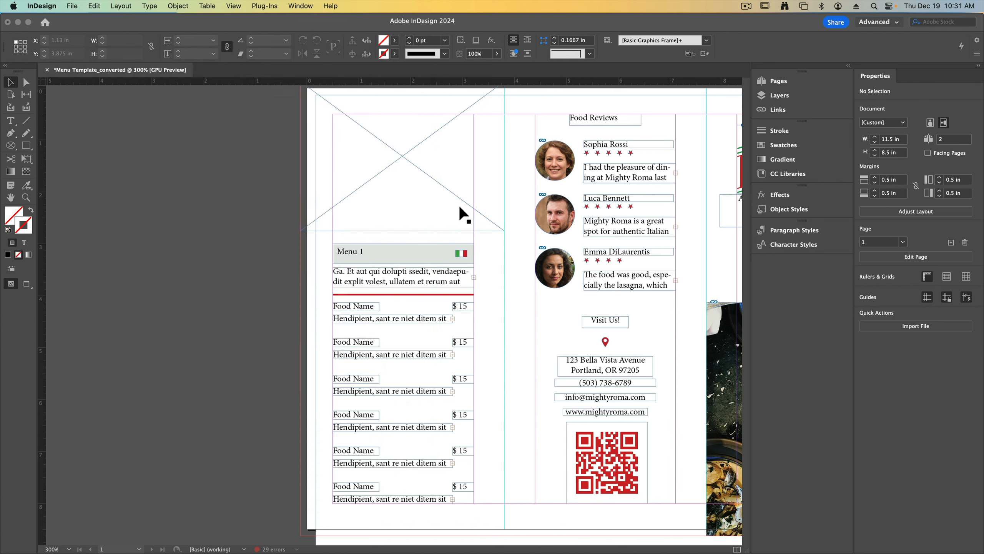
pyautogui.tripleClick(350, 252)
pyautogui.press('super+v')
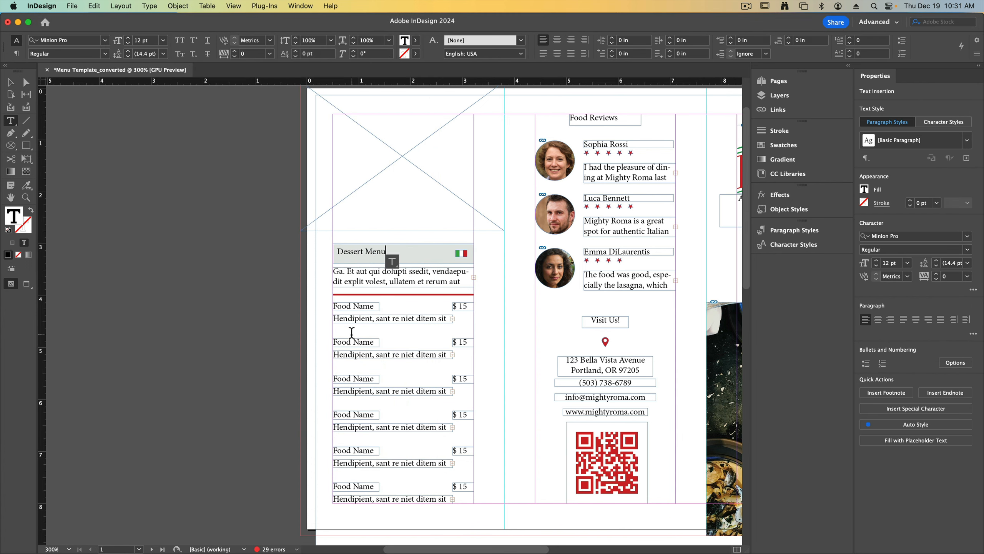
# Copy the dessert introduction paragraph from the TextEdit document and paste it over the placeholder paragraph under the Dessert Menu heading in InDesign.
pyautogui.hotkey('ctrl', 'Up')
pyautogui.click(82, 345)
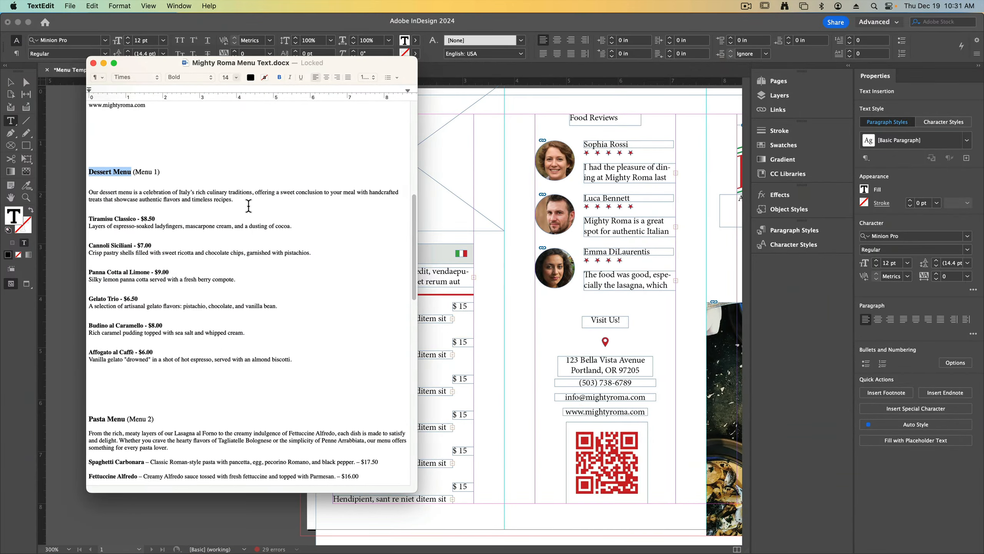
pyautogui.moveTo(233, 199); pyautogui.dragTo(83, 193)
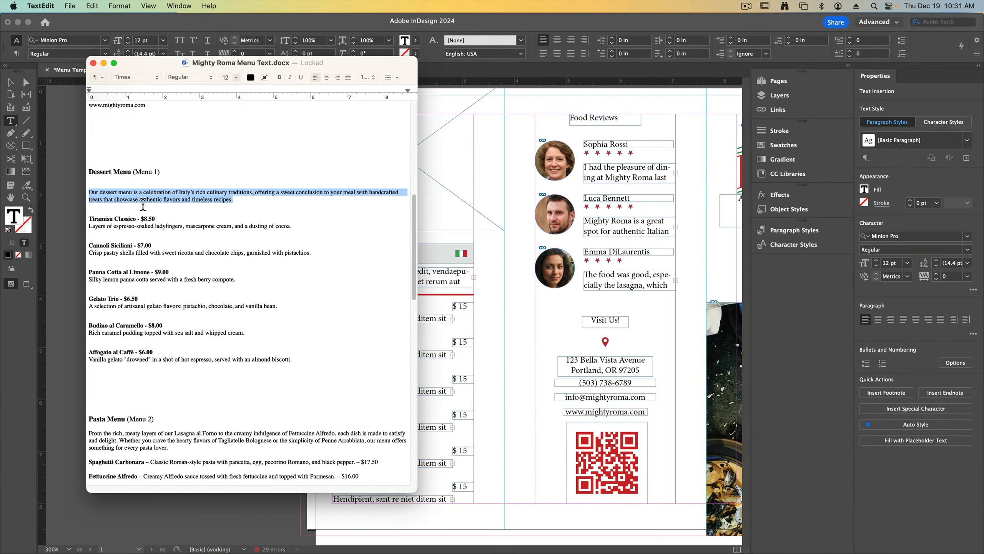
pyautogui.press('super+c')
pyautogui.press('super+Tab')
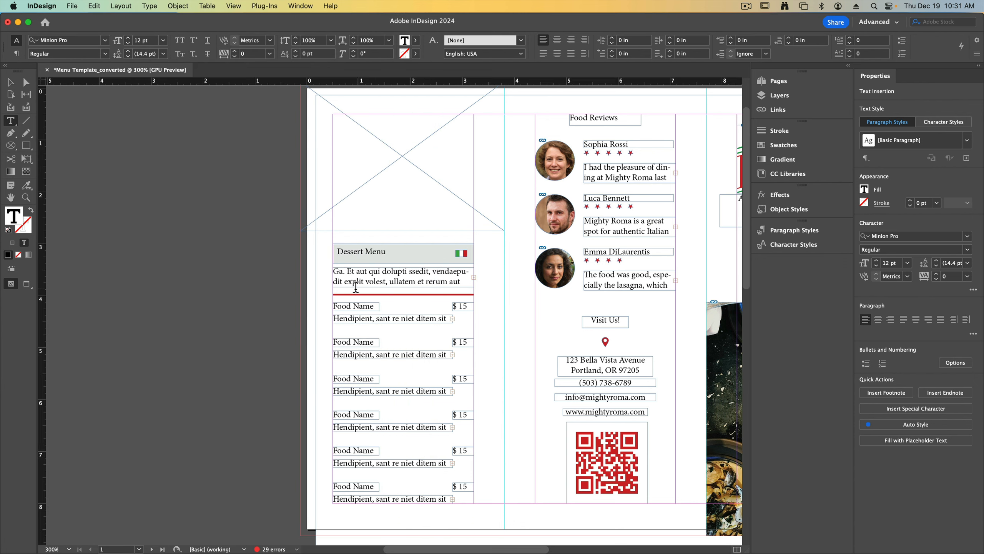
pyautogui.tripleClick(344, 276)
pyautogui.press('super+a')
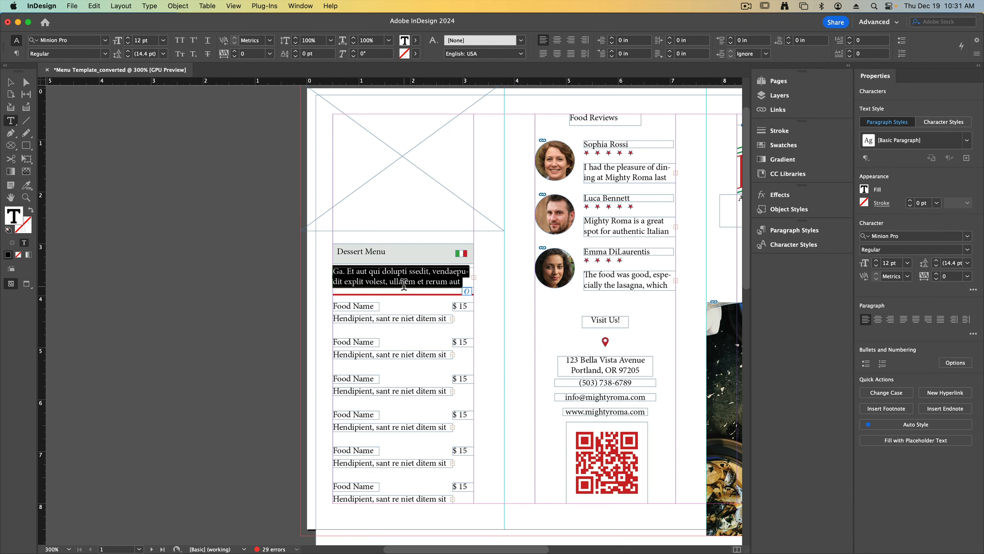
pyautogui.press('super+v')
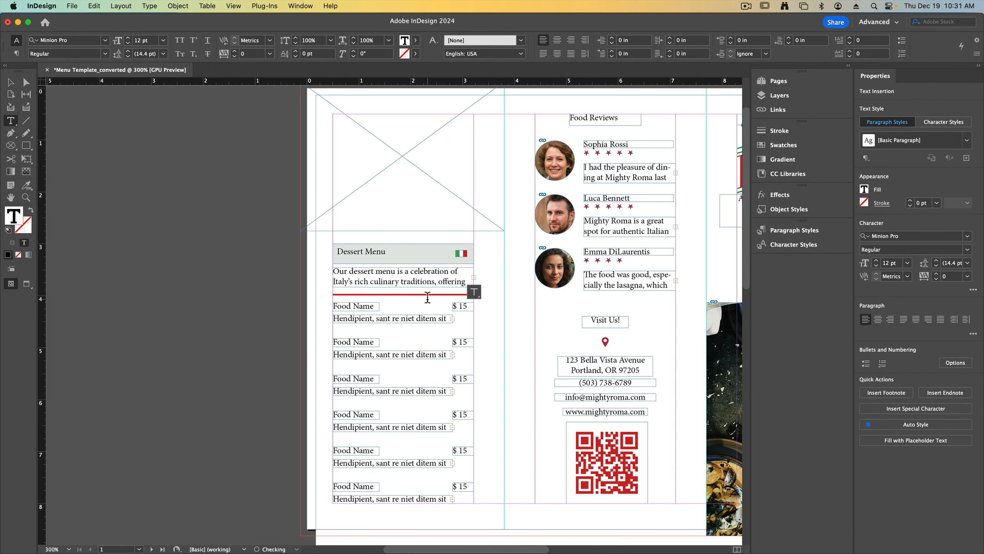
# Copy Tiramisu Classico from the TextEdit document and paste it over the first Food Name placeholder in the InDesign dessert column.
pyautogui.hotkey('ctrl', 'Up')
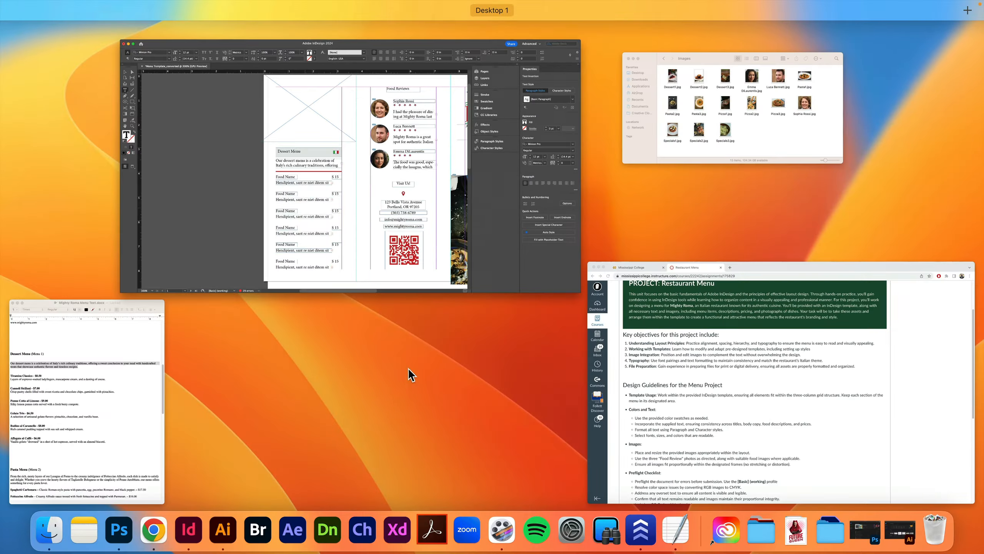
pyautogui.click(113, 369)
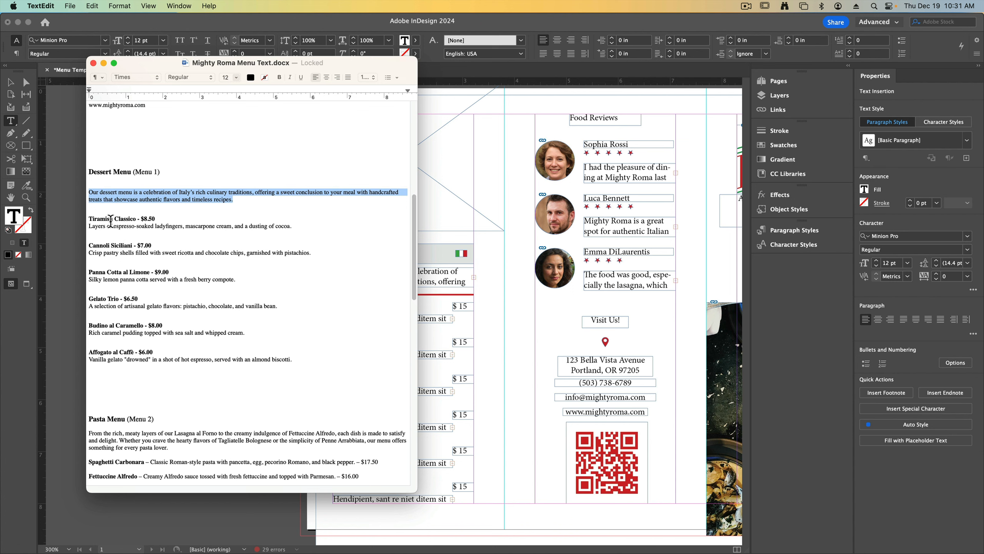
pyautogui.moveTo(92, 225)
pyautogui.mouseDown()
pyautogui.moveTo(176, 225)
pyautogui.moveTo(89, 218)
pyautogui.mouseUp()
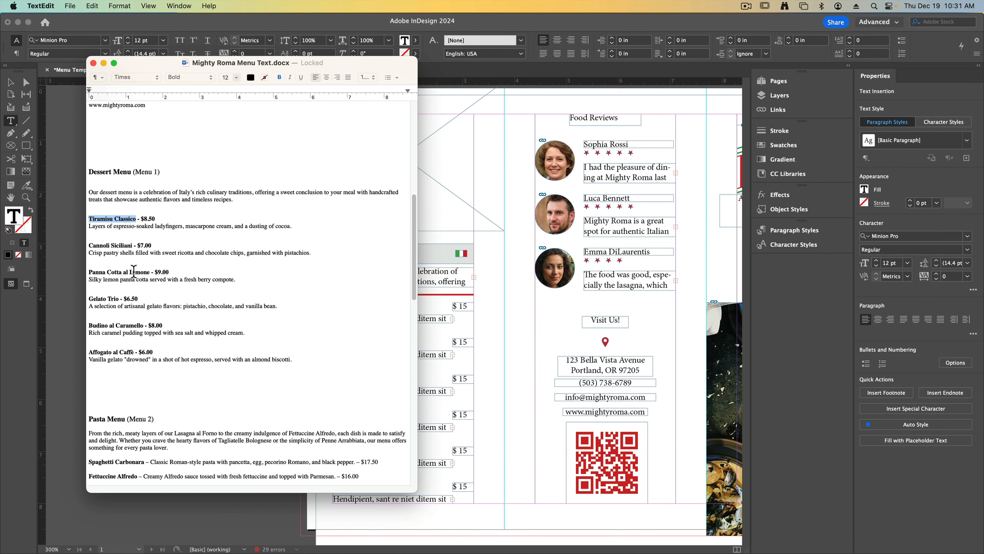
pyautogui.press('super+Tab')
pyautogui.doubleClick(355, 306)
pyautogui.press('super+a')
pyautogui.press('super+v')
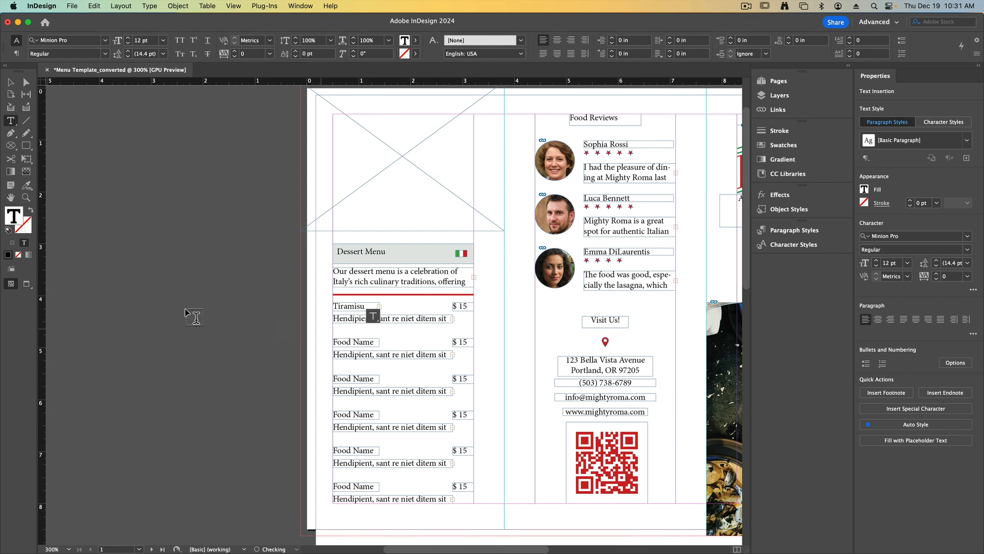
# Leave text editing and widen the first dessert name's frame to about 1.96 in so the full name fits.
pyautogui.press('Escape')
pyautogui.press('super+equal')
pyautogui.press('super+equal')
pyautogui.press('super+equal')
pyautogui.press('super+equal')
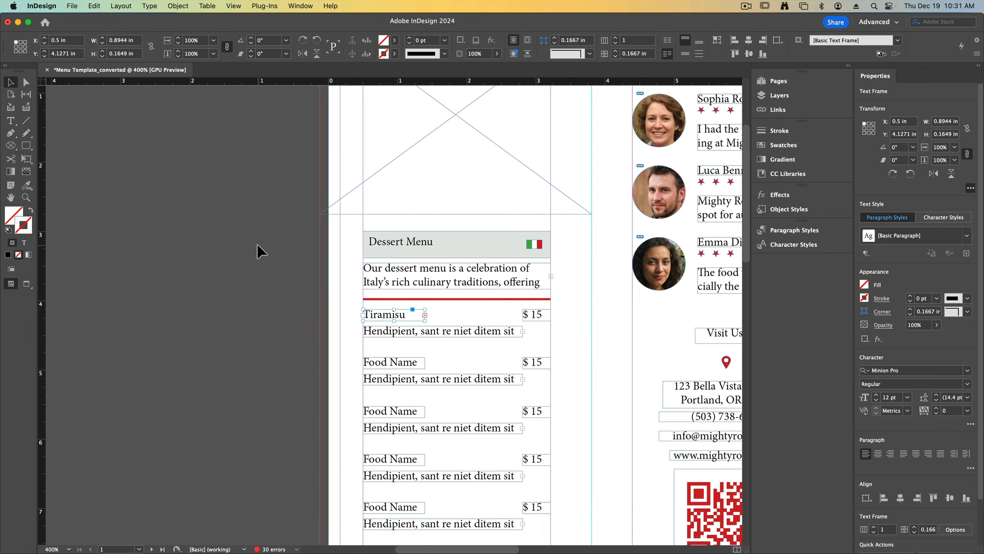
pyautogui.scroll(-5, 312, 296)
pyautogui.hscroll(5, 311, 295)
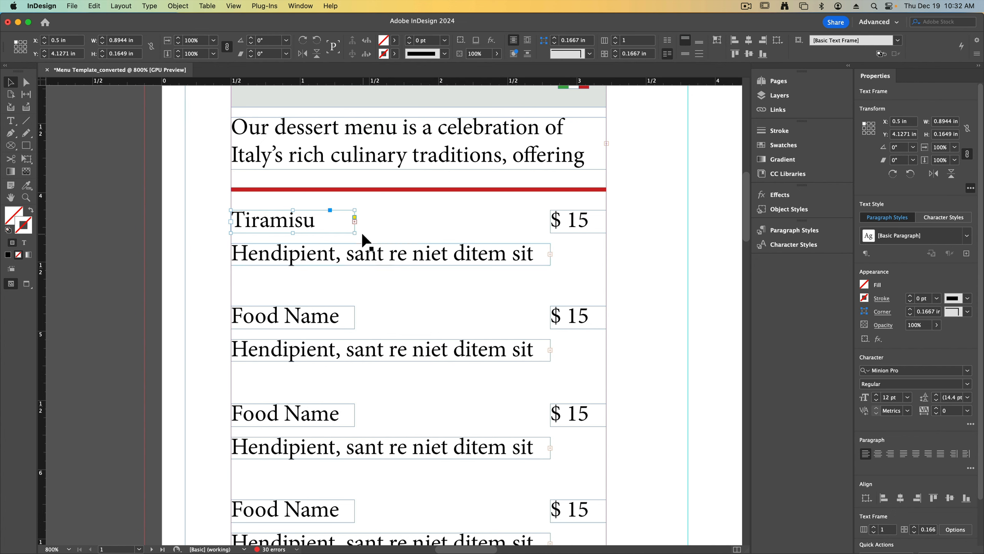
pyautogui.moveTo(354, 232); pyautogui.dragTo(502, 233)
# Look up the Tiramisu Classico price in the TextEdit document and set its price in the InDesign dessert column to 8.50.
pyautogui.hotkey('ctrl', 'Up')
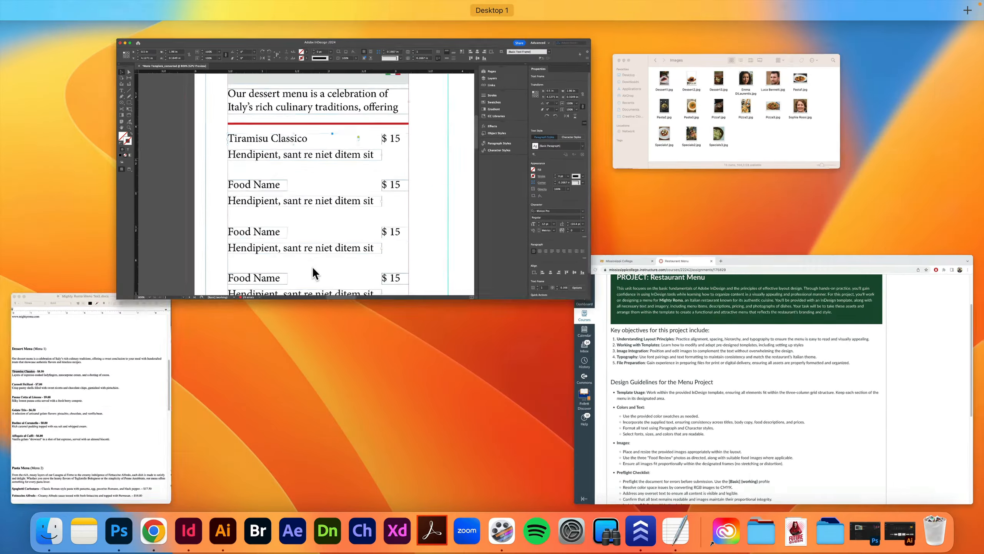
pyautogui.click(87, 343)
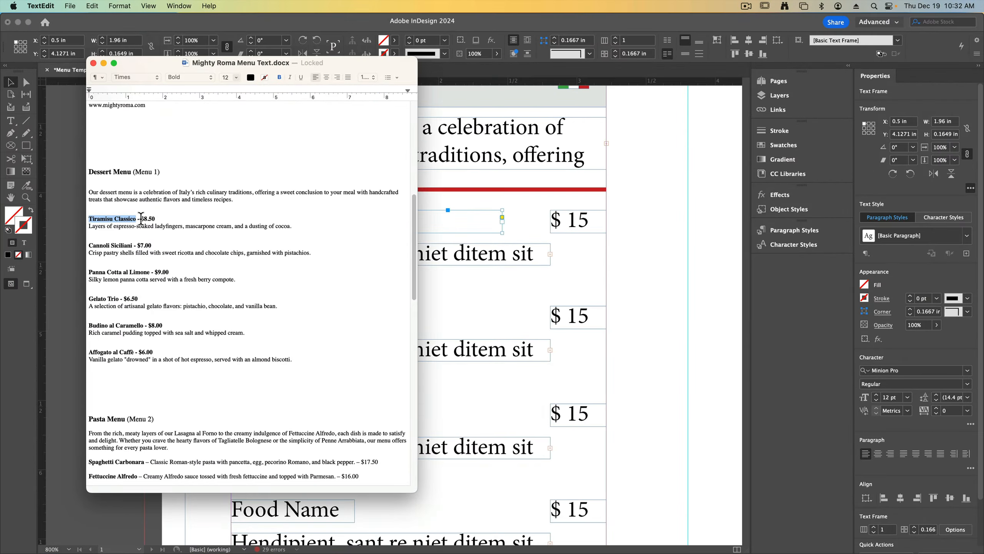
pyautogui.moveTo(144, 219); pyautogui.dragTo(149, 219)
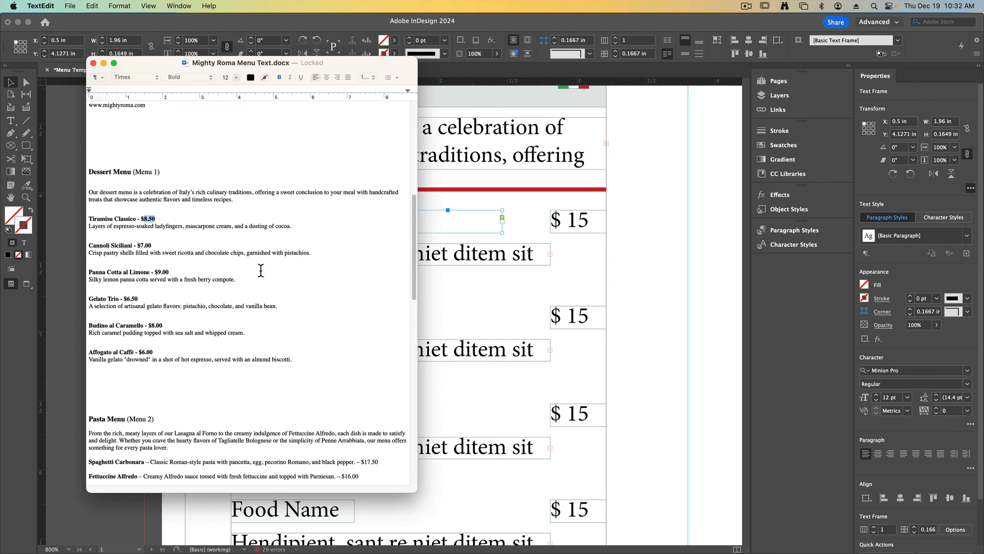
pyautogui.click(585, 226)
pyautogui.doubleClick(571, 219)
pyautogui.doubleClick(571, 219)
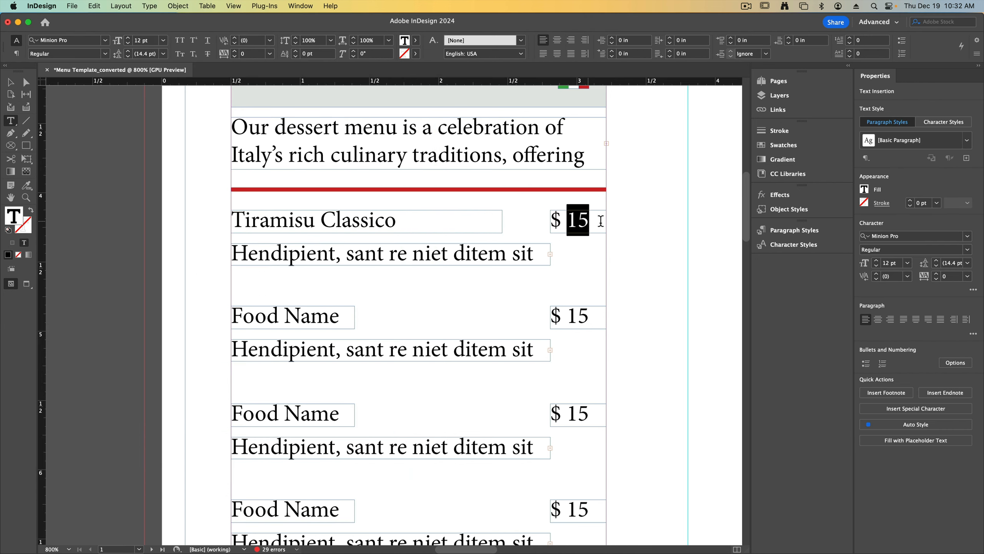
pyautogui.write('8.50')
# Copy the Tiramisu Classico description from the TextEdit document and paste it over the placeholder description under that dessert in InDesign.
pyautogui.hotkey('ctrl', 'Up')
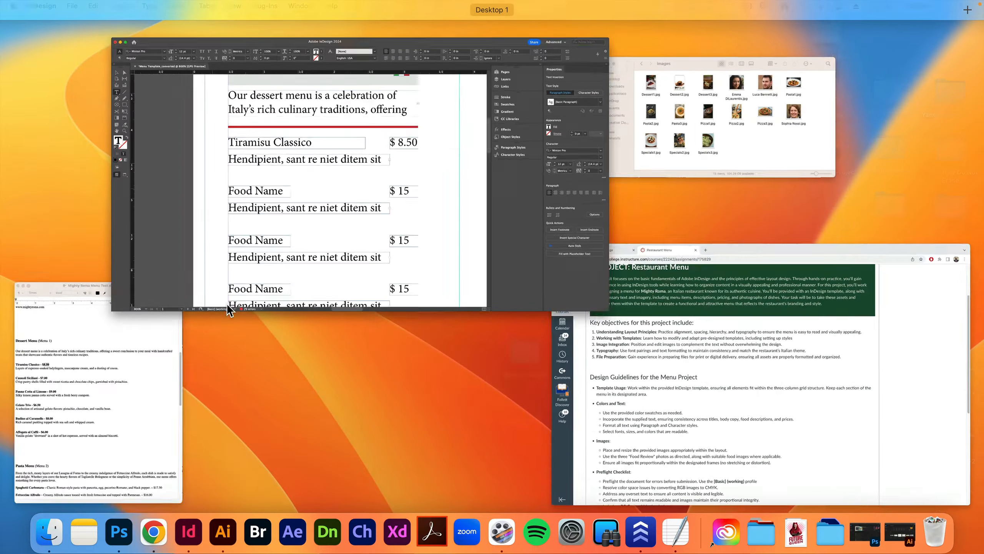
pyautogui.click(54, 366)
pyautogui.moveTo(294, 228); pyautogui.dragTo(88, 228)
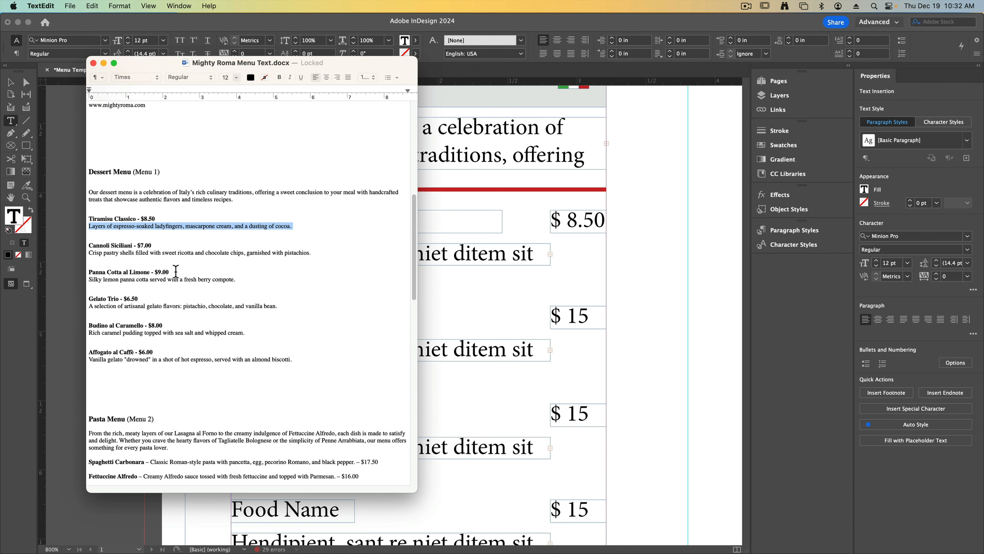
pyautogui.click(483, 266)
pyautogui.tripleClick(393, 255)
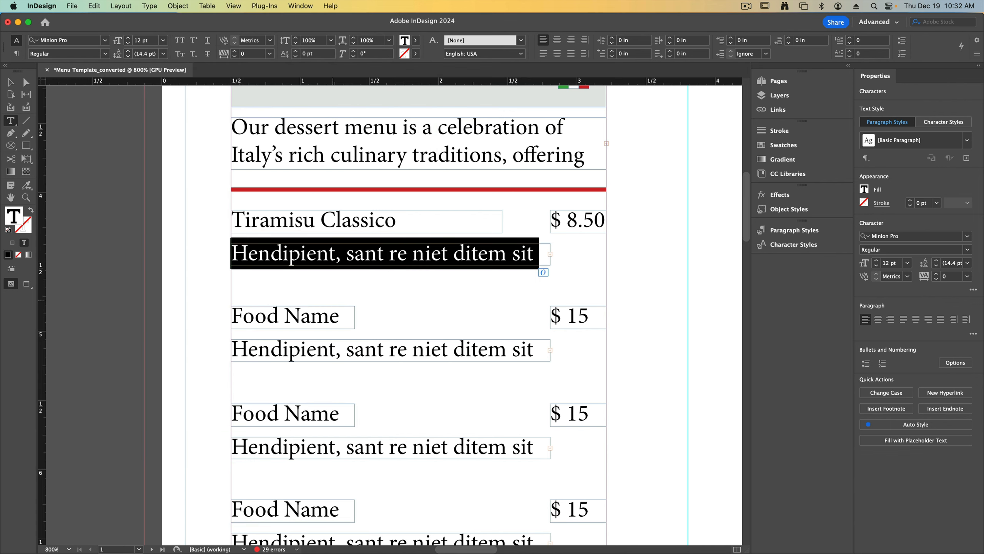
pyautogui.press('cmd+v')
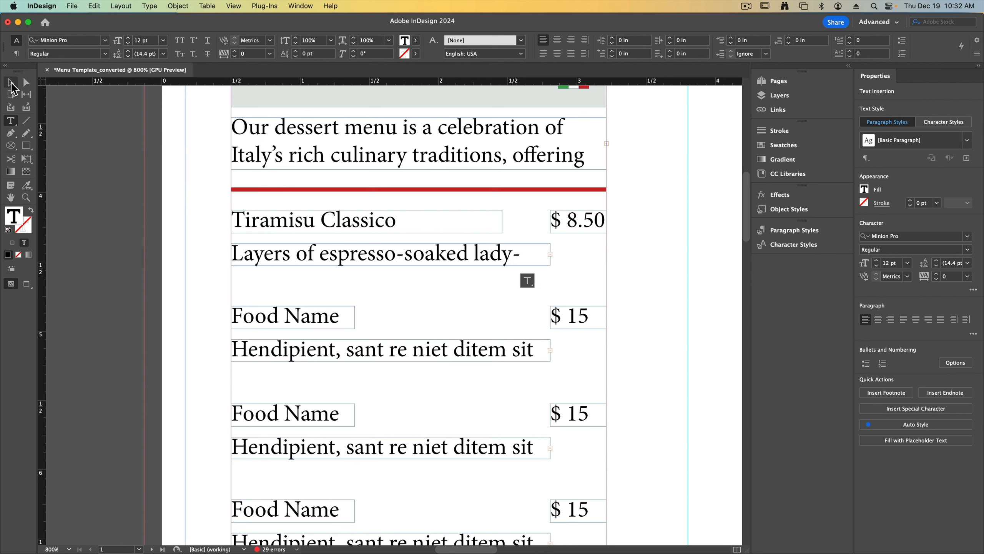
# Try making the Tiramisu description frame about 0.35 in high to show a second line, and restore its one-line height.
pyautogui.press('Escape')
pyautogui.moveTo(548, 266); pyautogui.dragTo(548, 291)
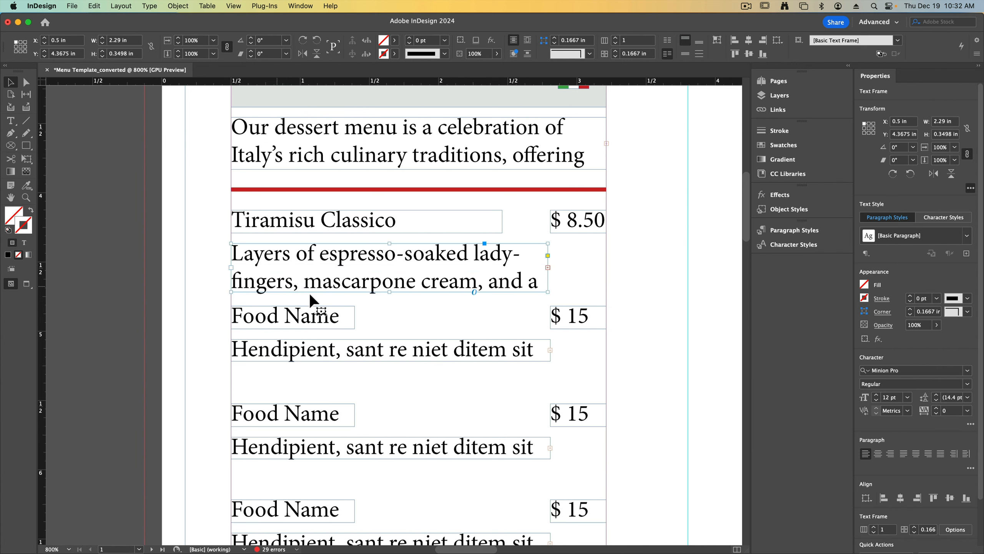
pyautogui.press('cmd+alt+c')
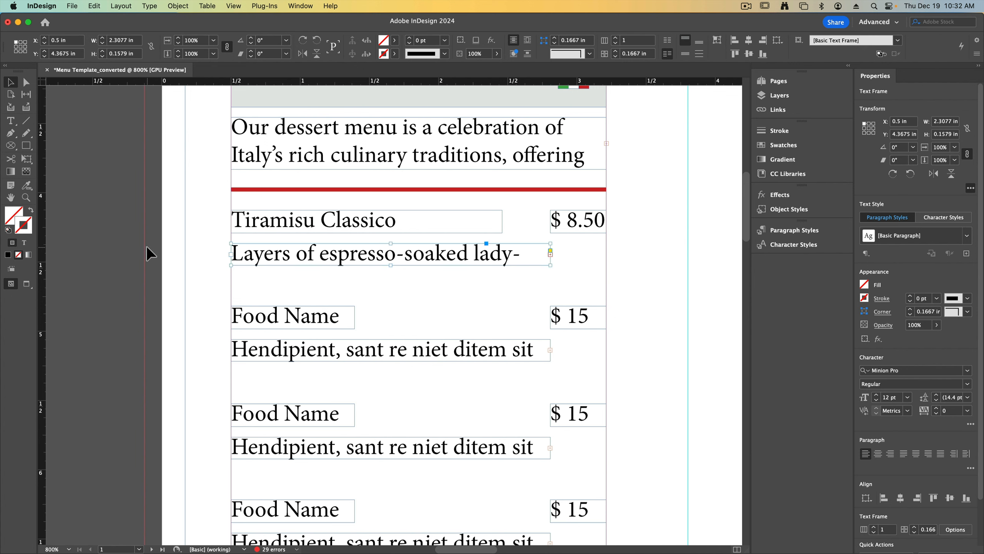
pyautogui.click(146, 246)
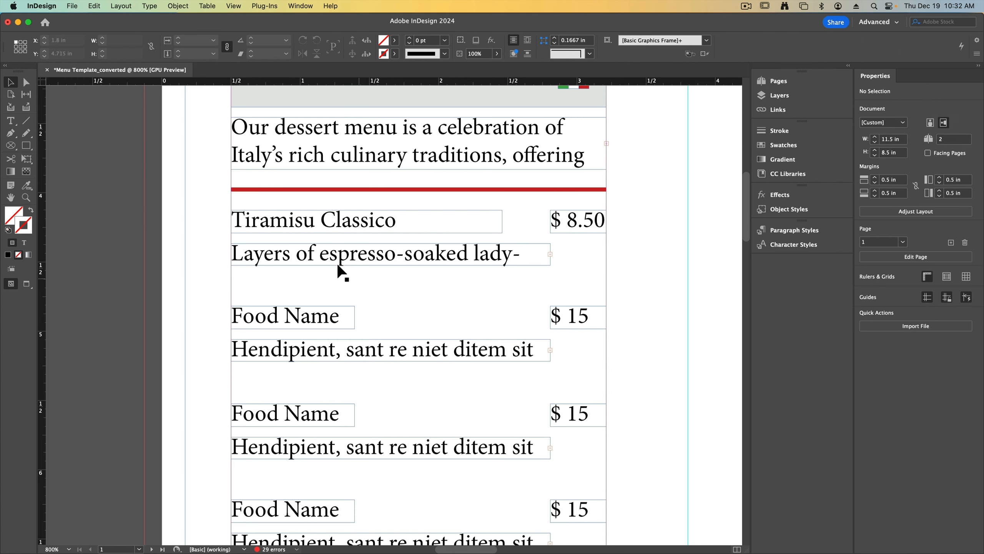
# Select the name Panna Cotta al Limone in the TextEdit document's dessert list.
pyautogui.moveTo(397, 389); pyautogui.dragTo(389, 267)
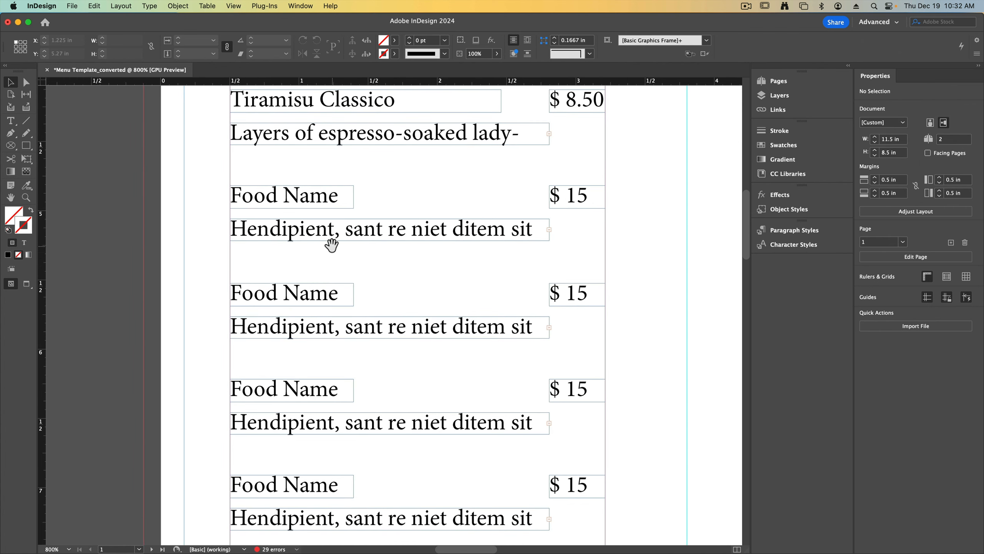
pyautogui.moveTo(325, 246); pyautogui.dragTo(333, 285)
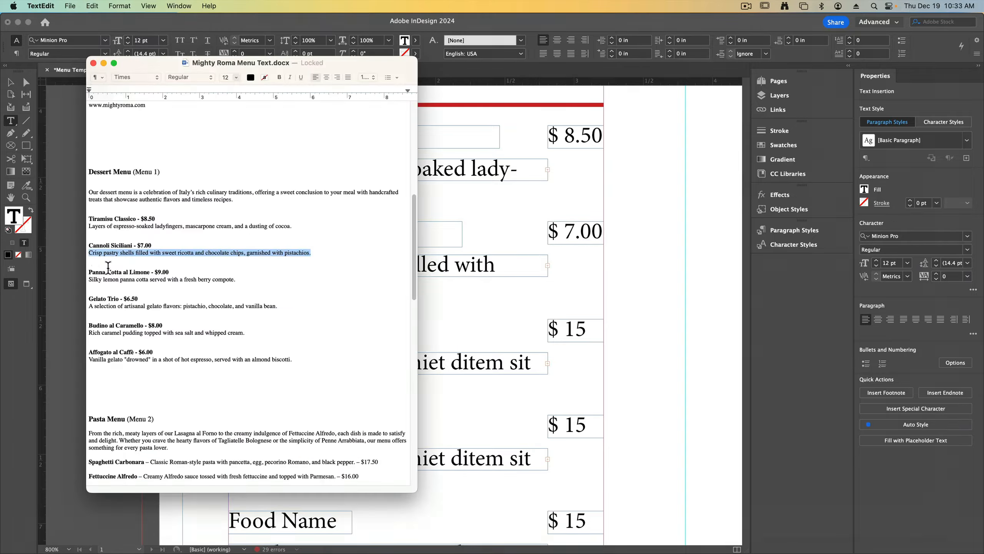
pyautogui.moveTo(89, 272); pyautogui.dragTo(150, 272)
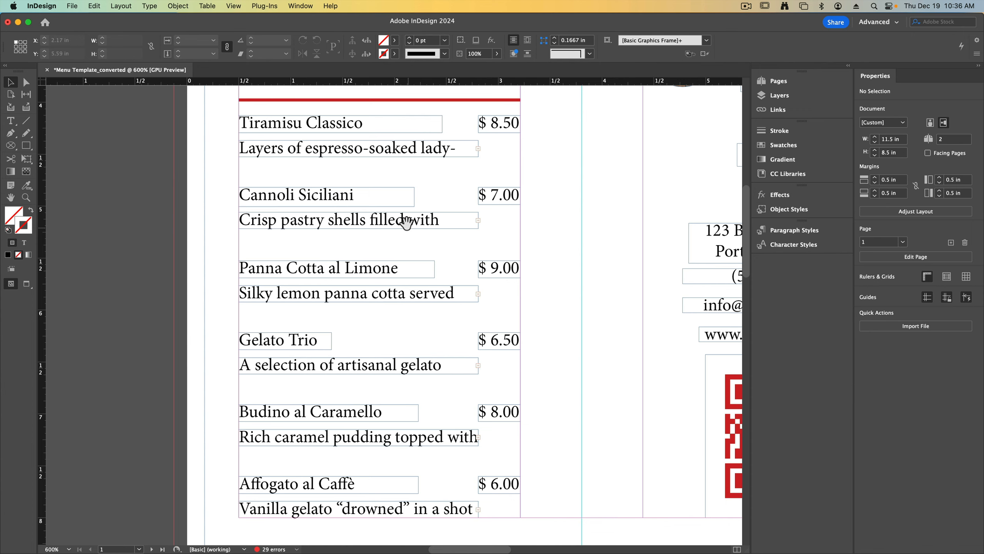
# Start placing an image in the empty picture frame above the Dessert Menu heading and preview photos in the Images folder.
pyautogui.scroll(15, 406, 222)
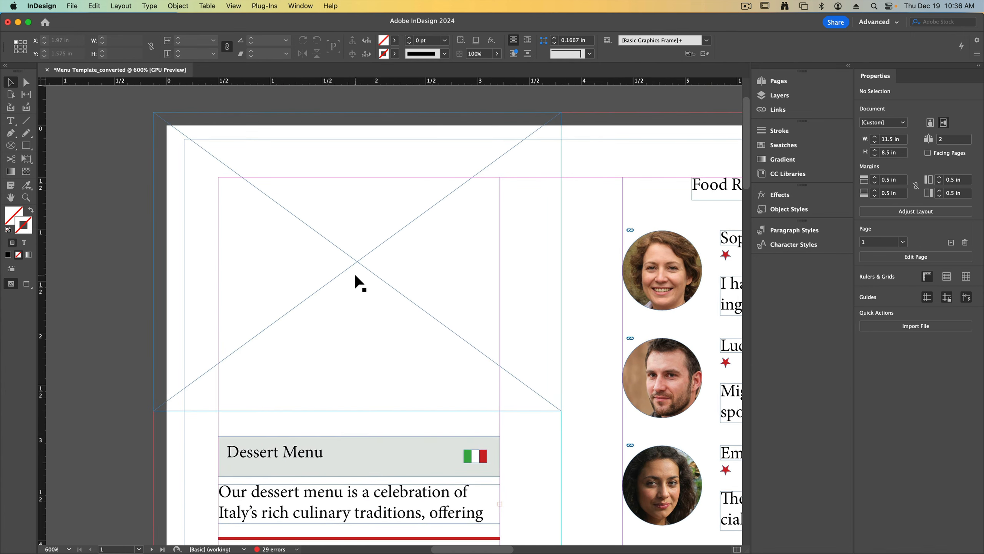
pyautogui.click(357, 220)
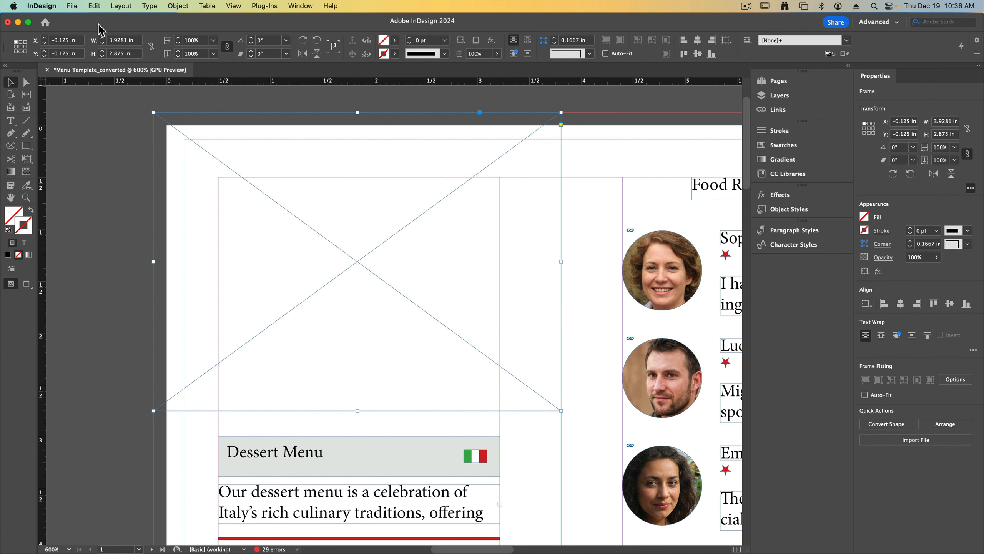
pyautogui.click(77, 9)
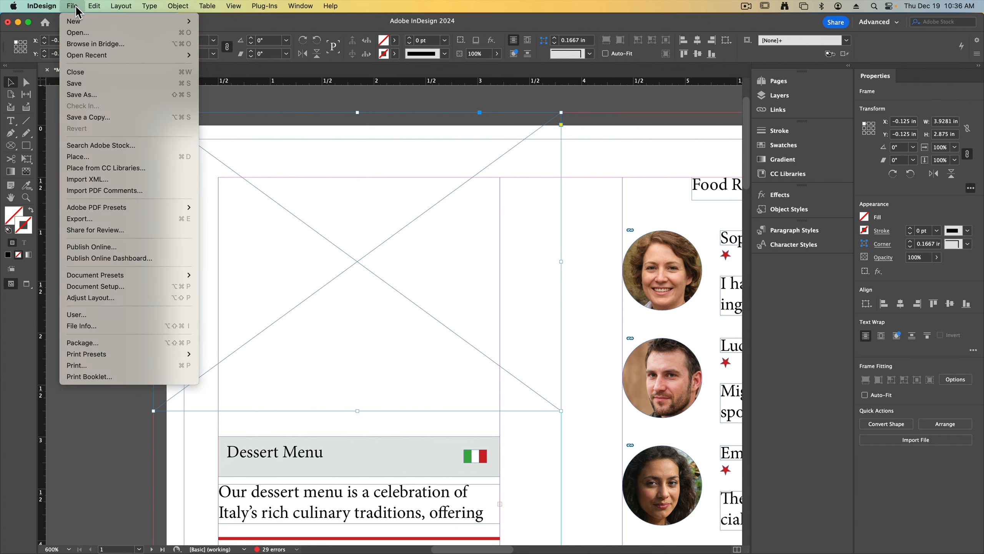
pyautogui.click(99, 156)
pyautogui.click(388, 179)
pyautogui.press('space')
pyautogui.press('Down')
pyautogui.press('Down')
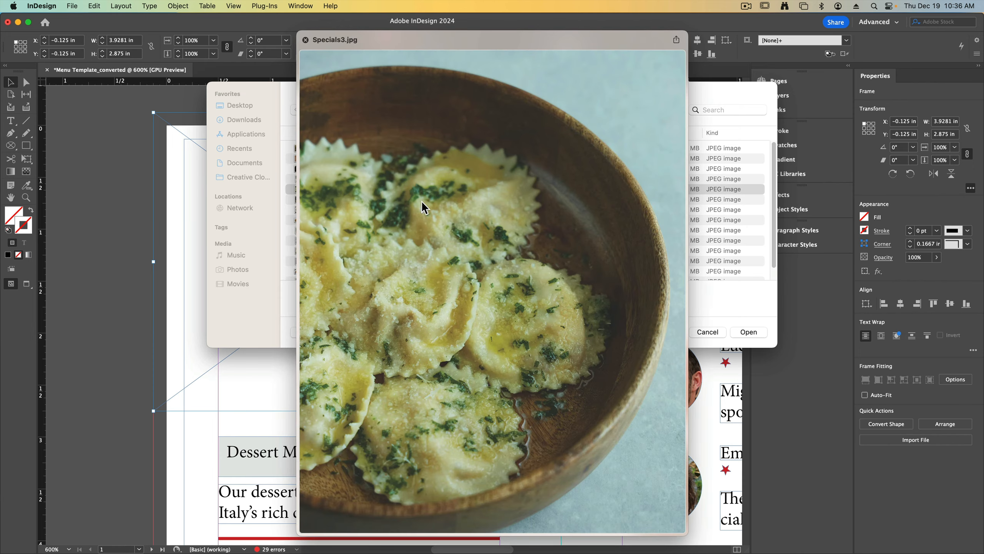
pyautogui.press('Up')
pyautogui.press('space')
pyautogui.press('Up')
pyautogui.press('Up')
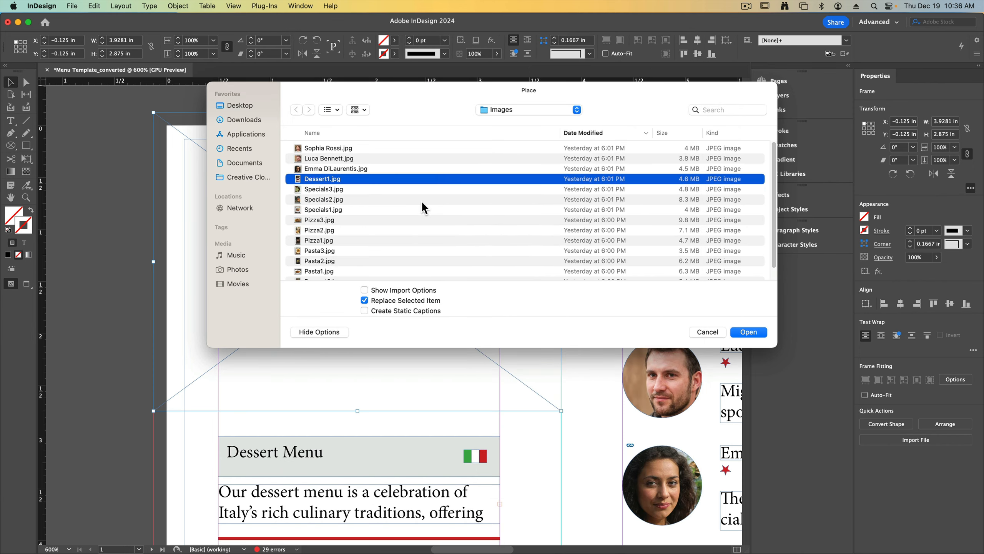
pyautogui.press('Down')
# Sort the images by name, preview the dessert photos, and place Dessert1.jpg in the selected frame.
pyautogui.click(554, 134)
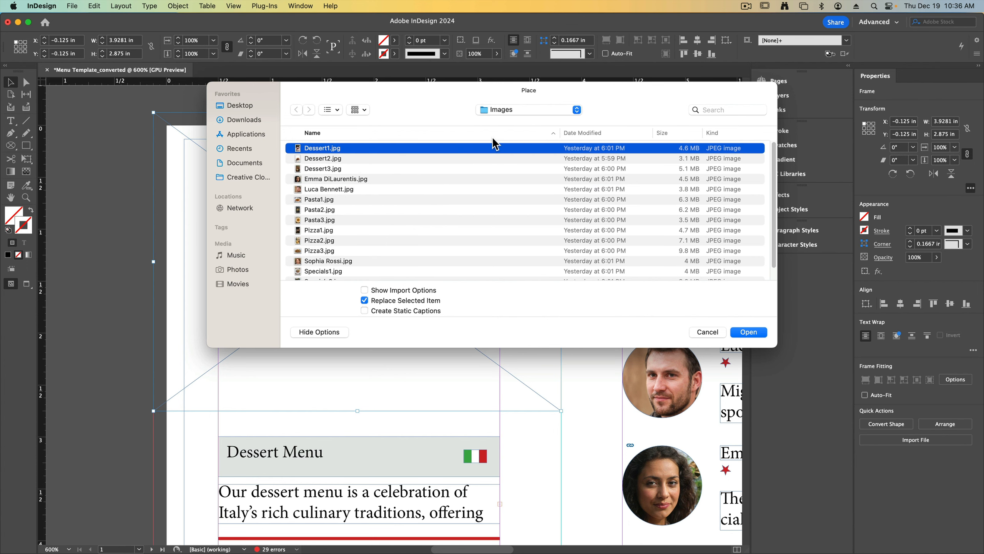
pyautogui.click(324, 158)
pyautogui.press('space')
pyautogui.press('Down')
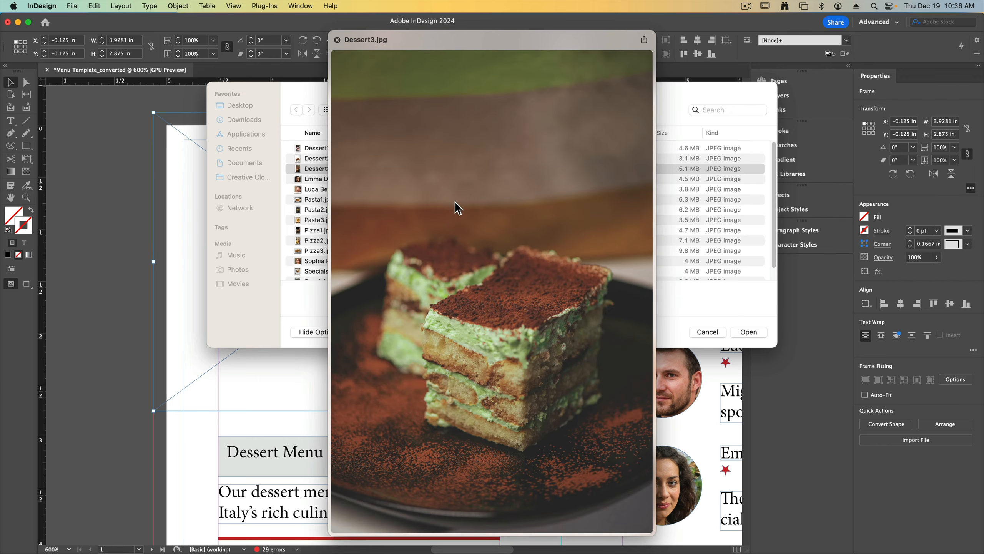
pyautogui.press('Up')
pyautogui.press('Up')
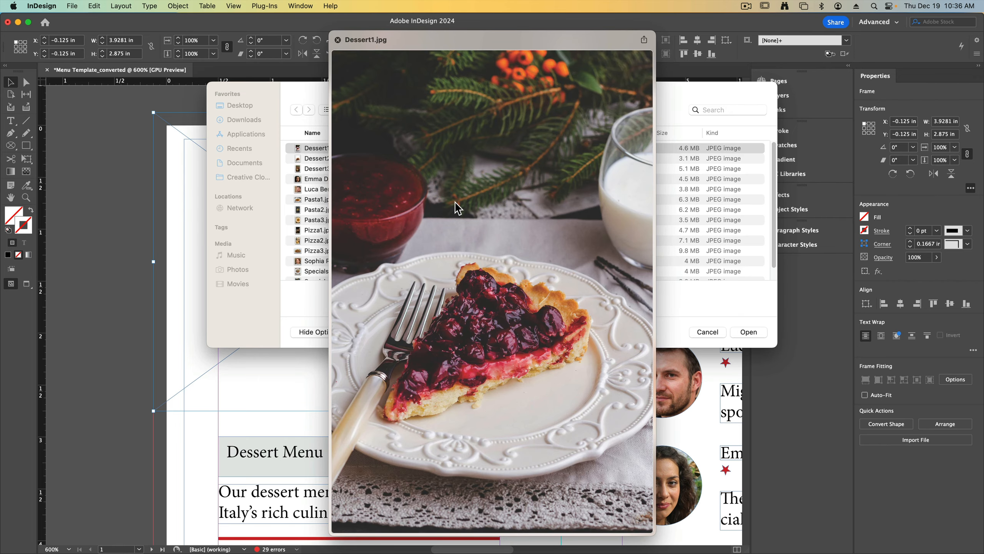
pyautogui.press('space')
pyautogui.press('Return')
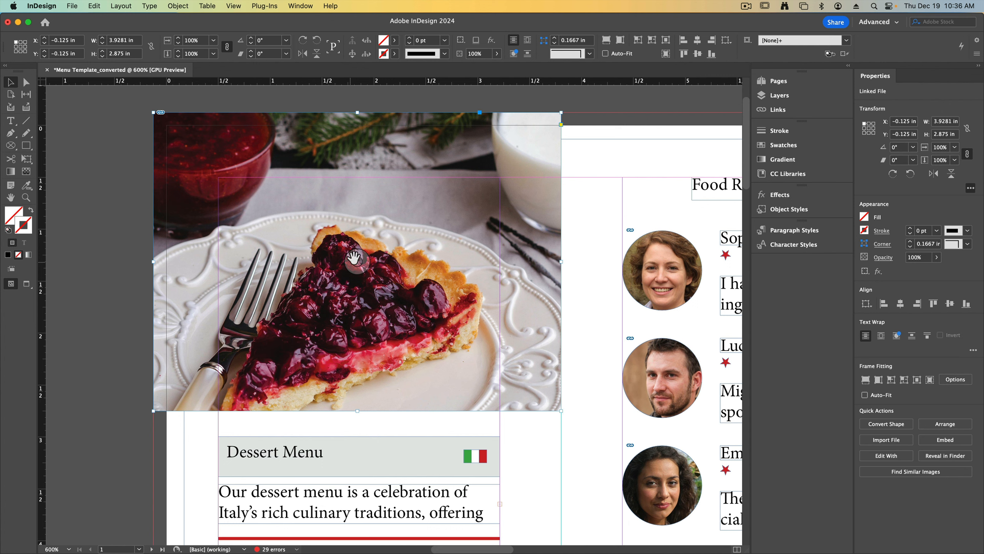
# Move the cherry tart photo up inside its frame and shift it to cover the frame's left edge.
pyautogui.click(356, 261)
pyautogui.moveTo(357, 261); pyautogui.dragTo(364, 206)
pyautogui.click(150, 383)
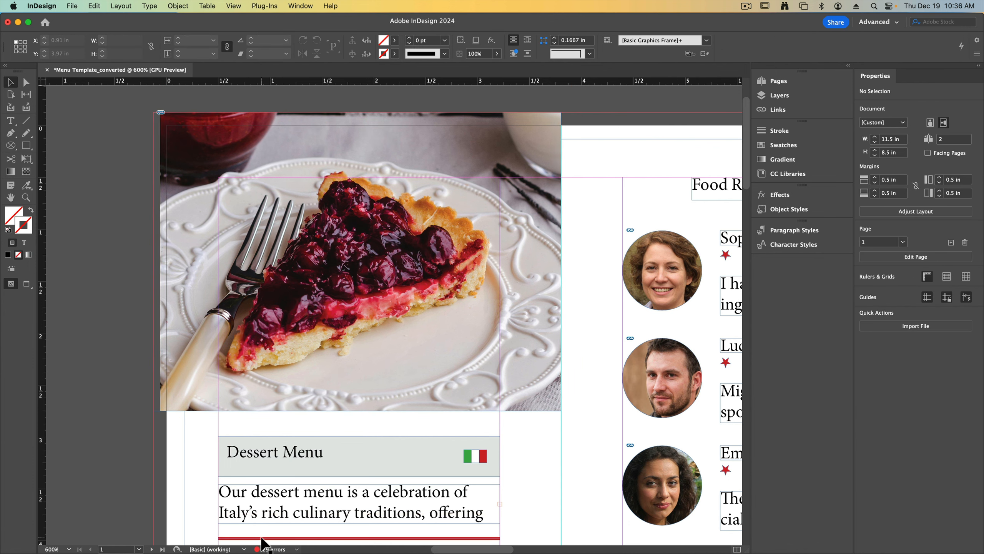
pyautogui.click(357, 261)
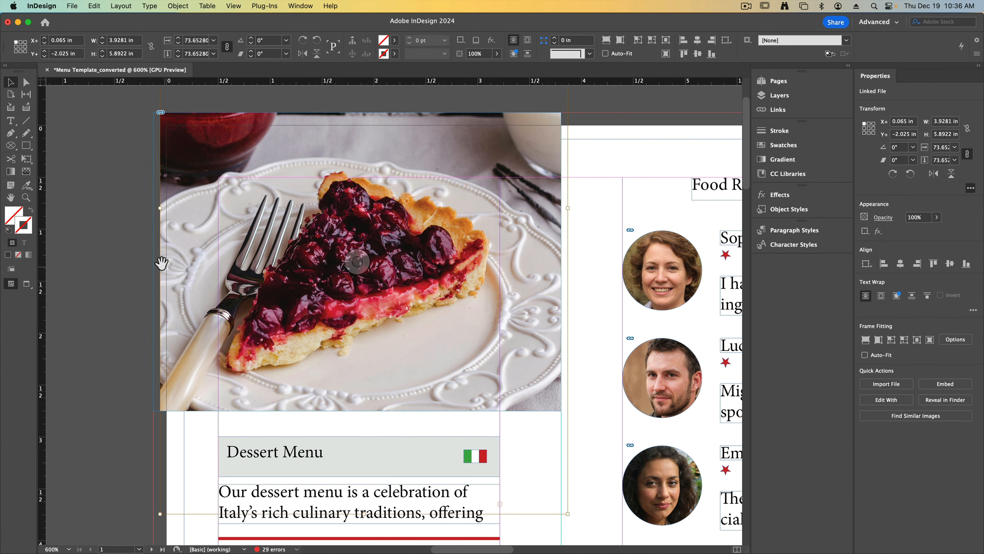
pyautogui.moveTo(159, 208); pyautogui.dragTo(132, 216)
pyautogui.click(121, 256)
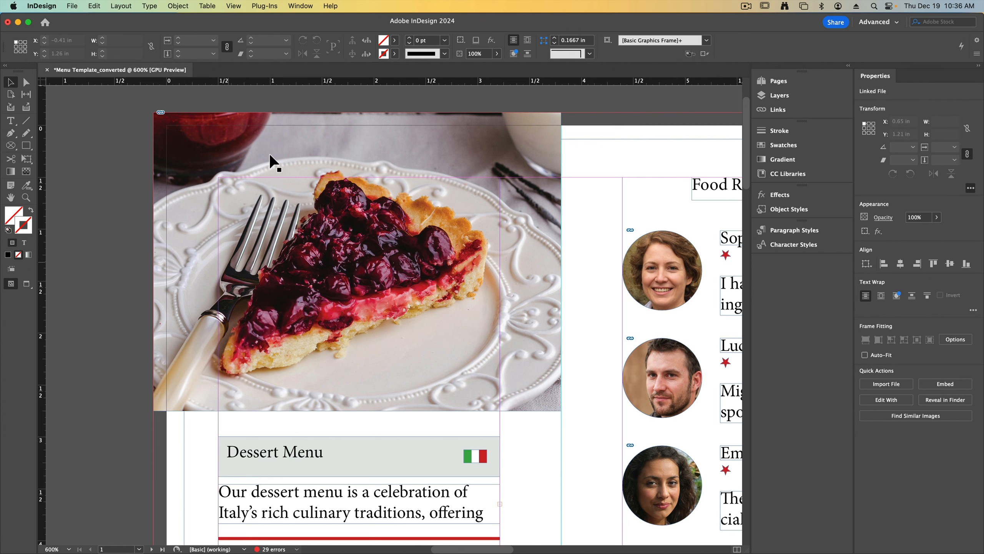
# Switch the document's screen mode to Preview to hide guides and frame edges.
pyautogui.click(234, 6)
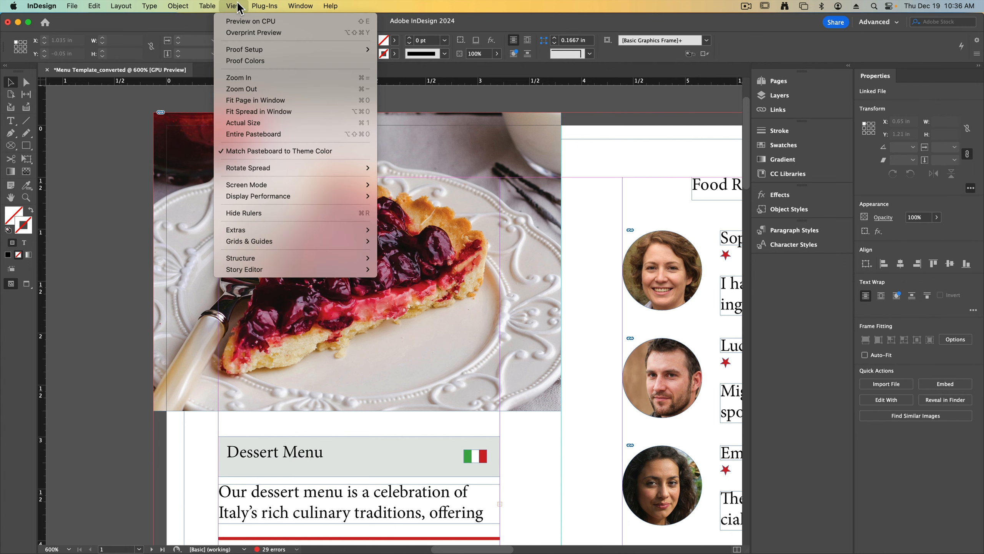
pyautogui.click(312, 101)
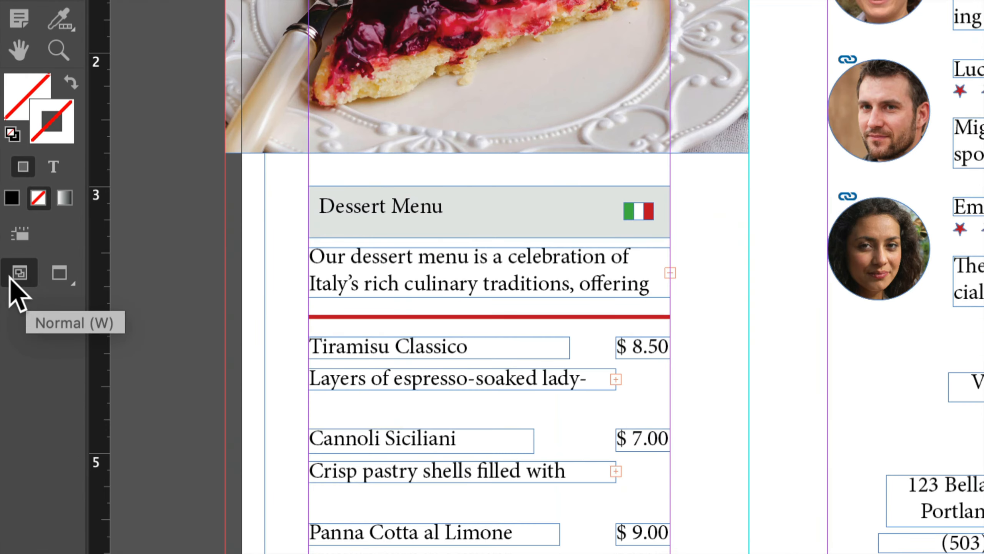
pyautogui.click(48, 276)
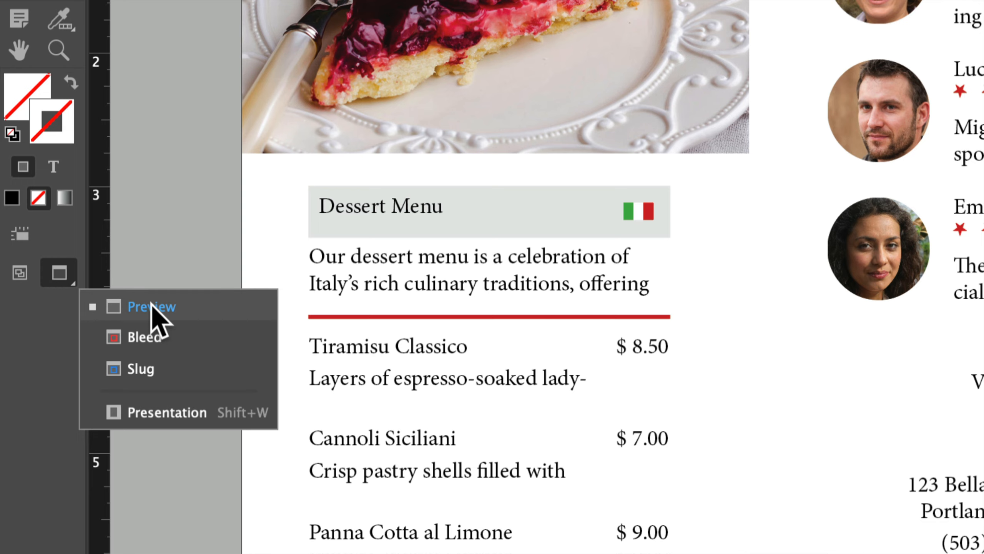
pyautogui.click(151, 306)
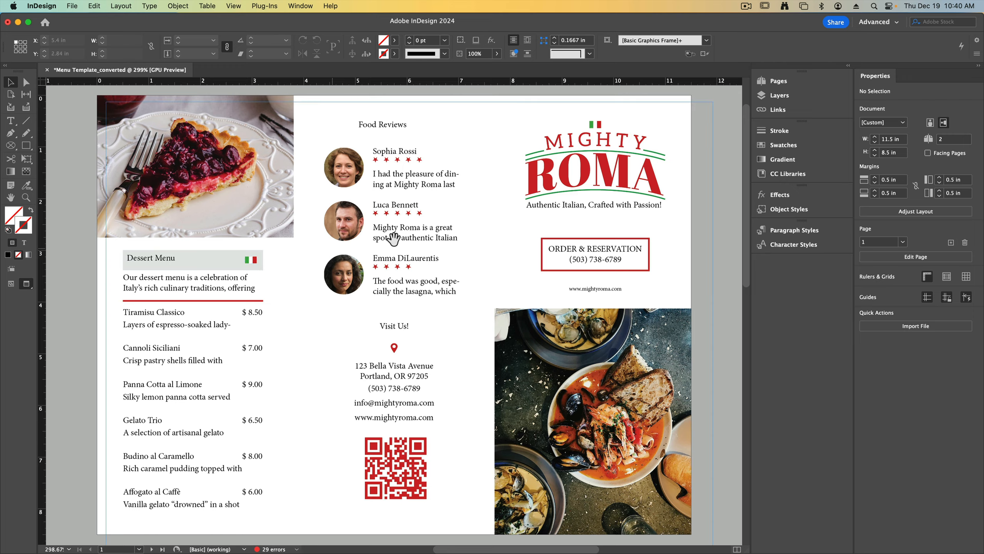
# Examine the food reviews, contact details and cover panels of page 1 in Preview mode.
pyautogui.hscroll(5, 426, 225)
pyautogui.press('super+equal')
pyautogui.press('super+equal')
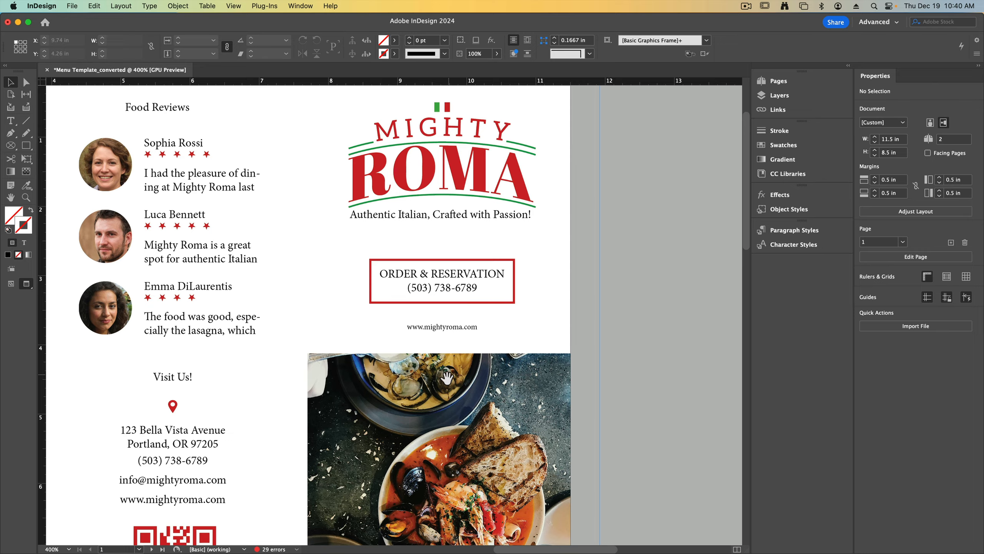
pyautogui.scroll(-5, 459, 298)
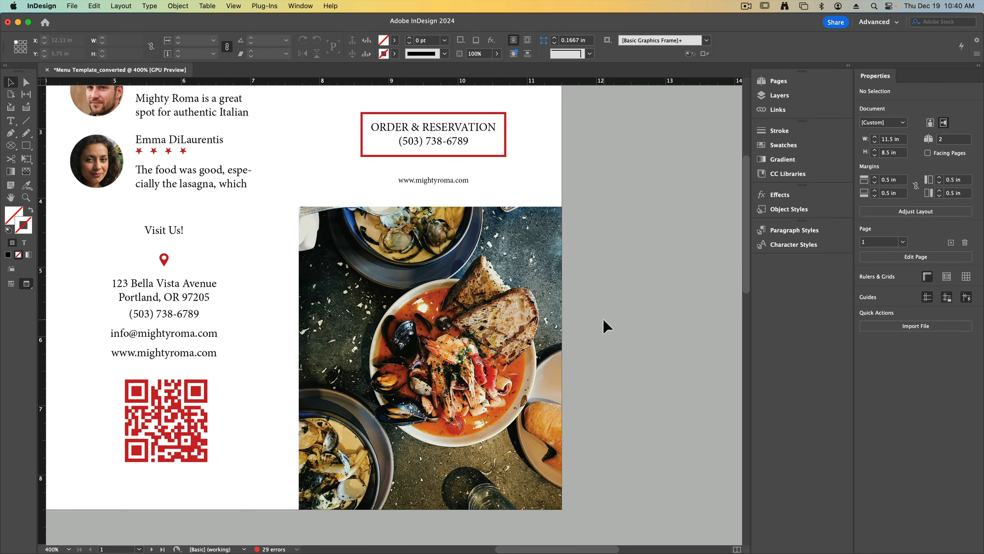
pyautogui.scroll(4, 603, 298)
pyautogui.moveTo(606, 353); pyautogui.dragTo(607, 369)
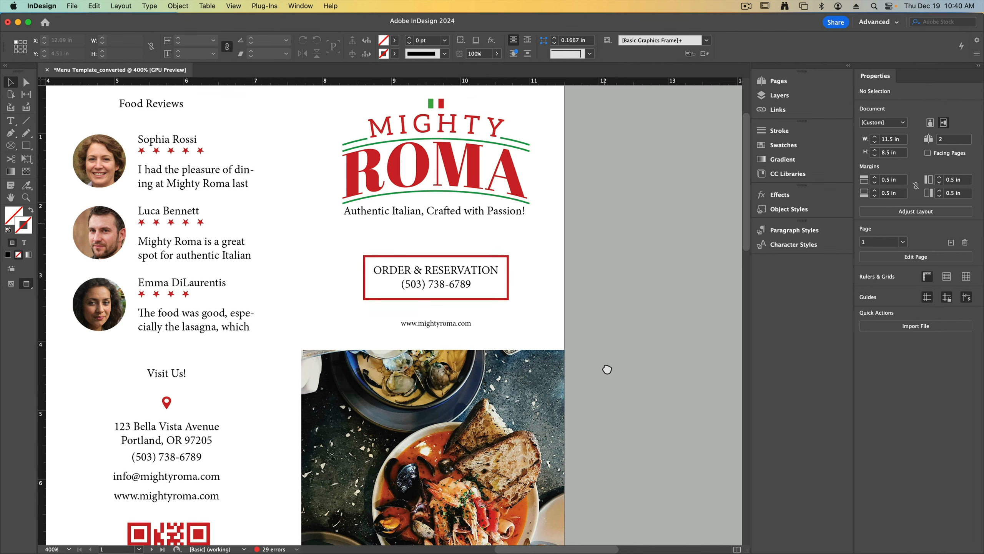
pyautogui.scroll(1, 348, 223)
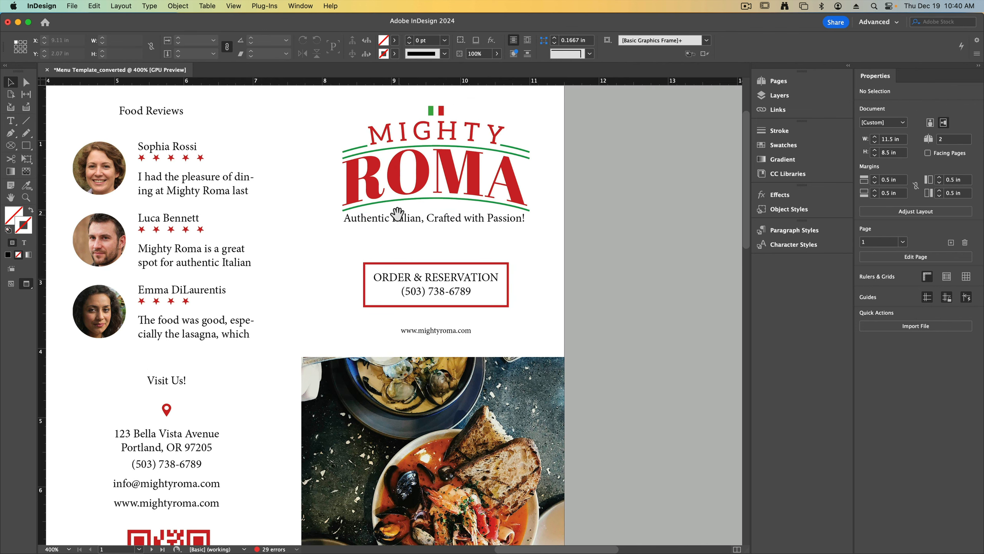
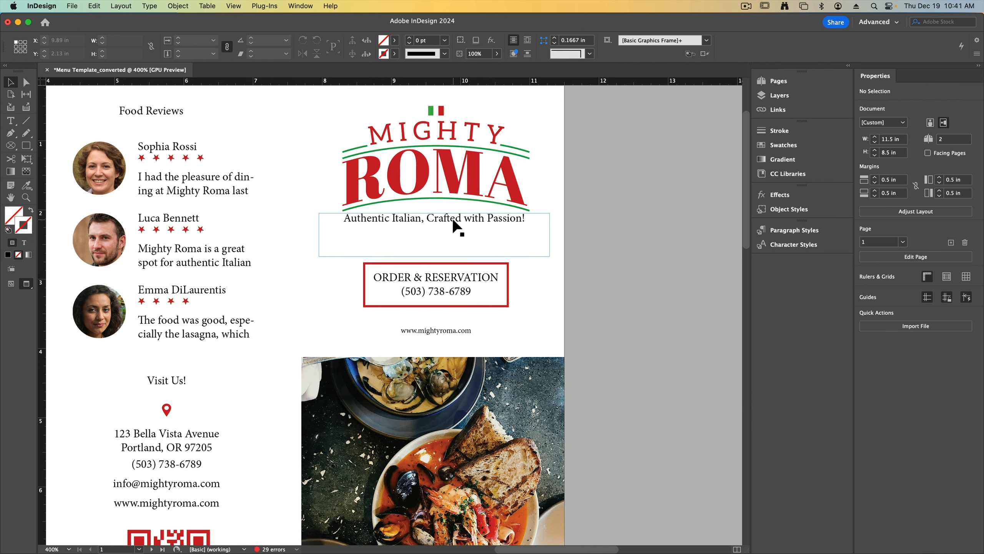
# Select the whole tagline "Authentic Italian, Crafted with Passion!" below the logo and open its list of font families.
pyautogui.scroll(-2, 459, 223)
pyautogui.scroll(2, 454, 197)
pyautogui.click(446, 229)
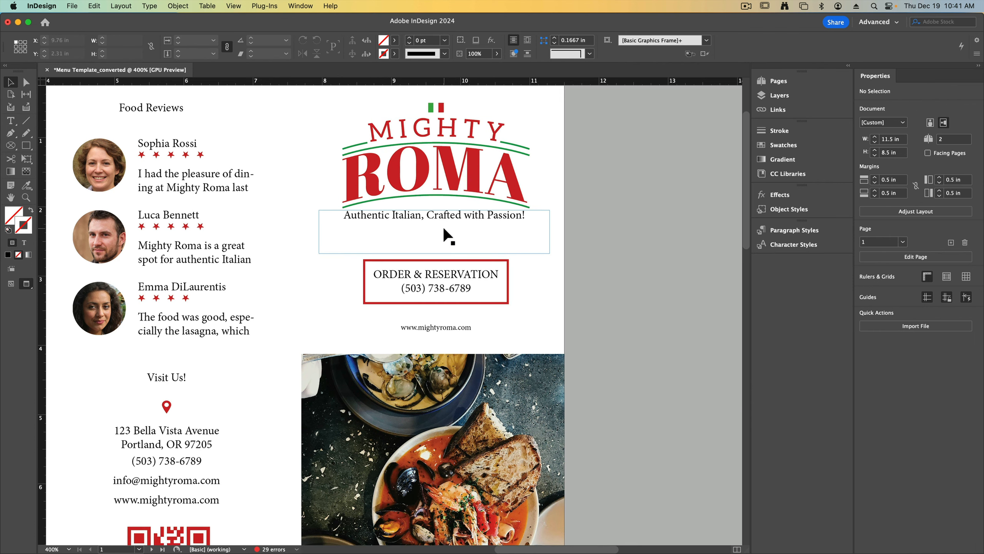
pyautogui.press('super+equal')
pyautogui.press('super+equal')
pyautogui.press('super+equal')
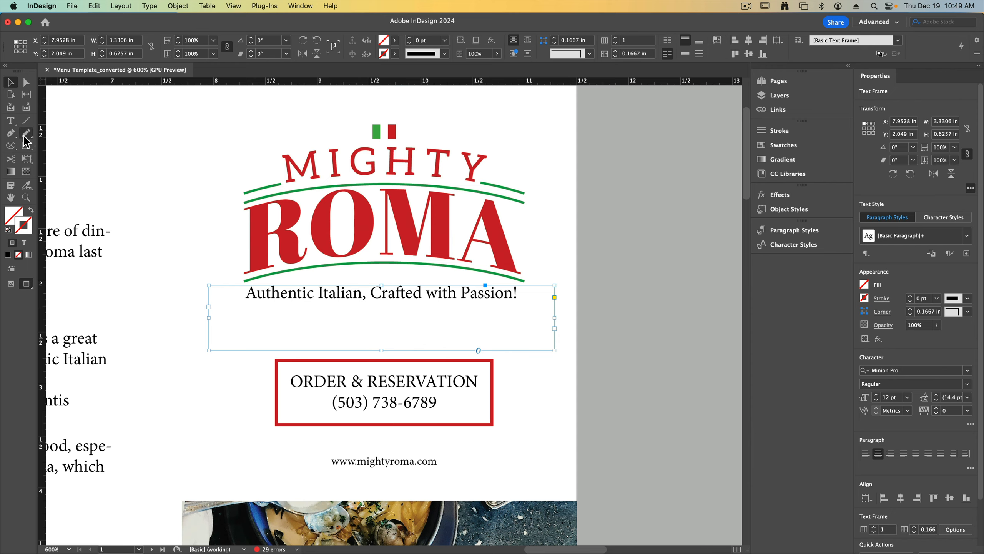
pyautogui.click(11, 121)
pyautogui.moveTo(247, 293); pyautogui.dragTo(568, 292)
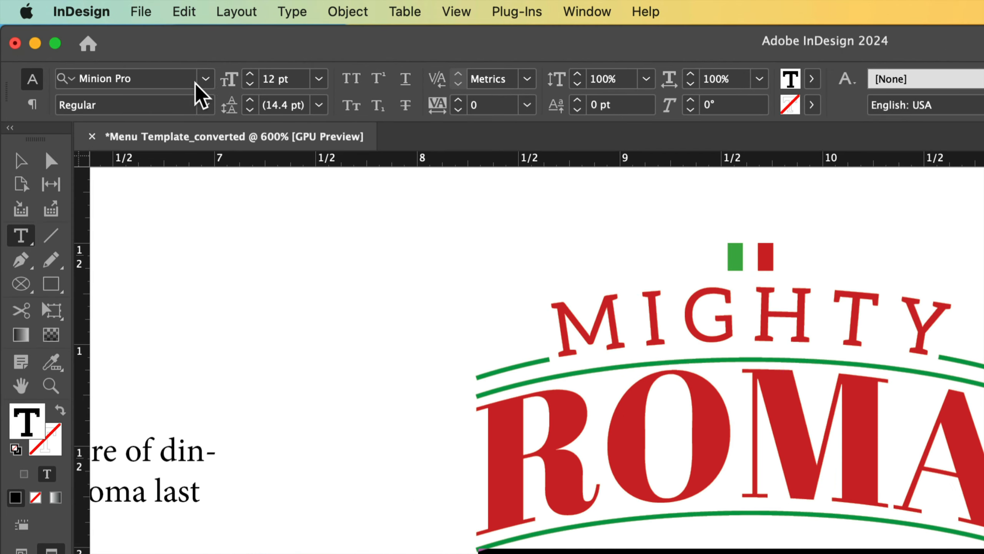
pyautogui.click(205, 79)
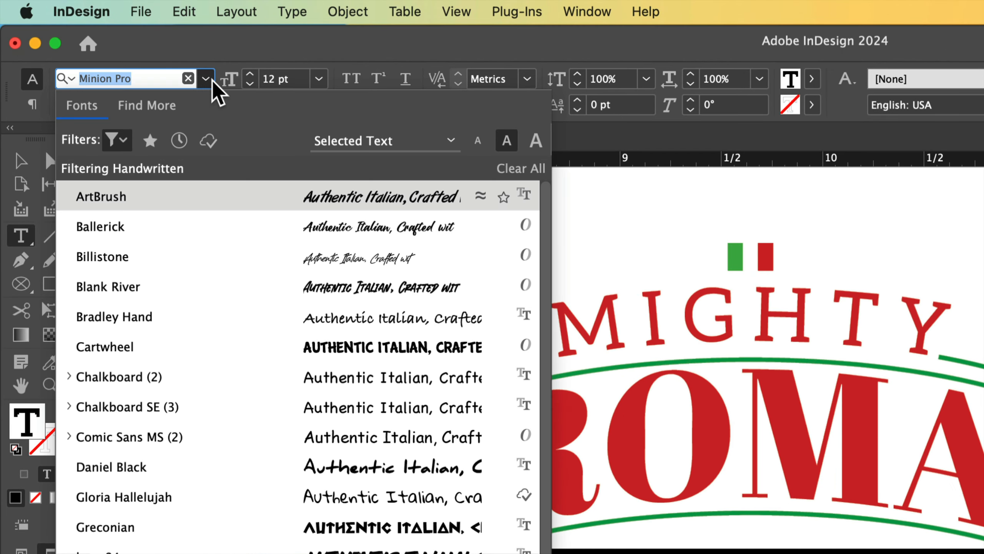
# Remove the Handwritten classification filter and browse the unfiltered font list.
pyautogui.click(118, 140)
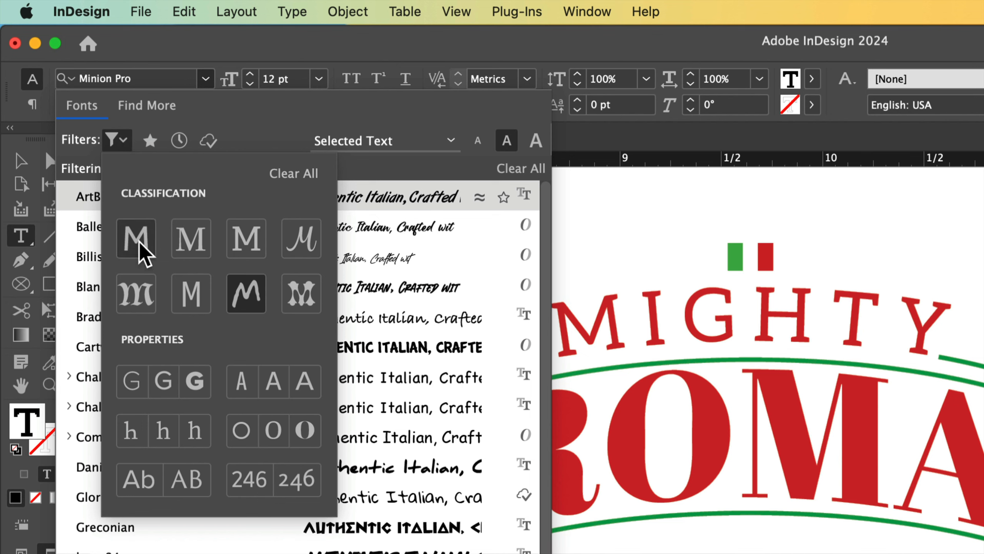
pyautogui.click(244, 299)
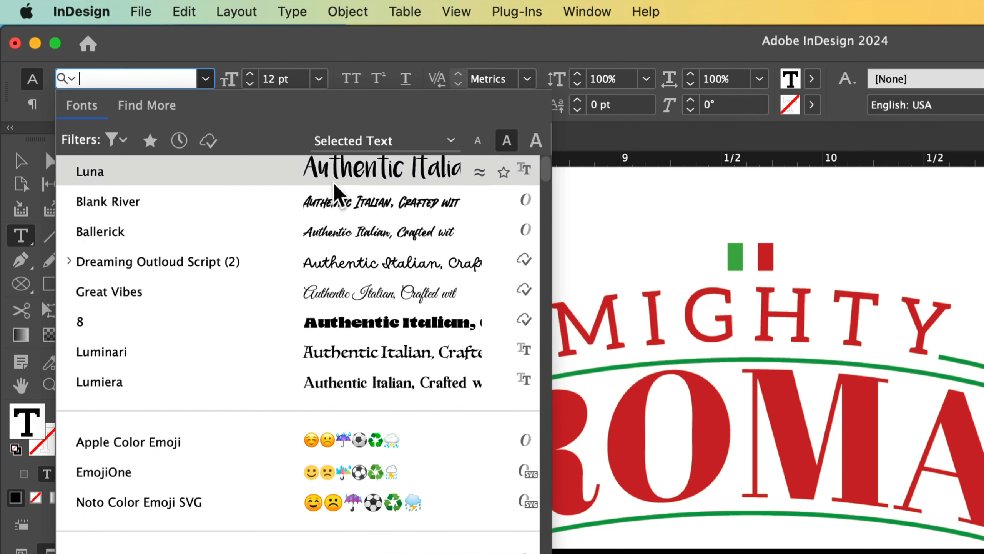
pyautogui.scroll(-15, 329, 356)
pyautogui.scroll(15, 334, 358)
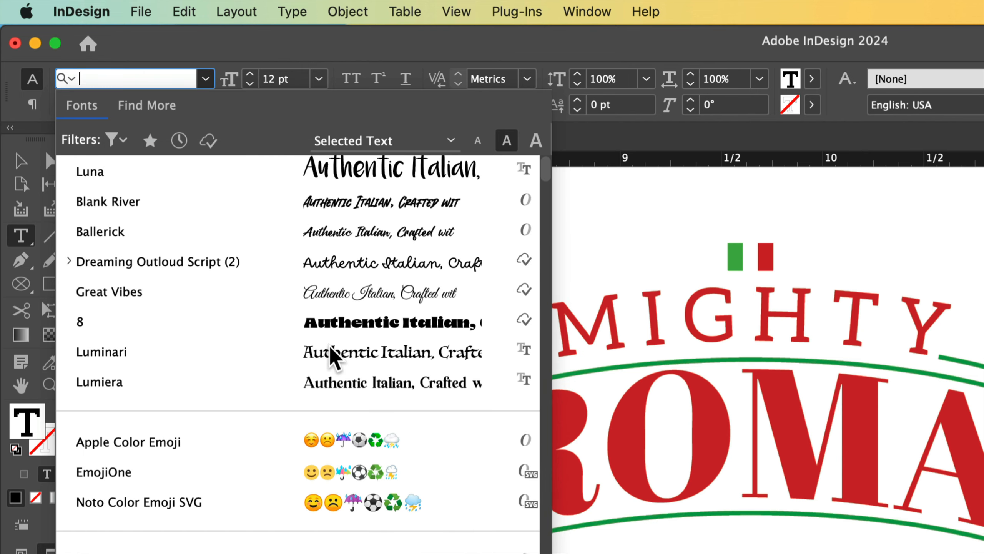
# Try the Script classification filter on the font list, then filter it to Handwritten fonts instead.
pyautogui.moveTo(116, 149)
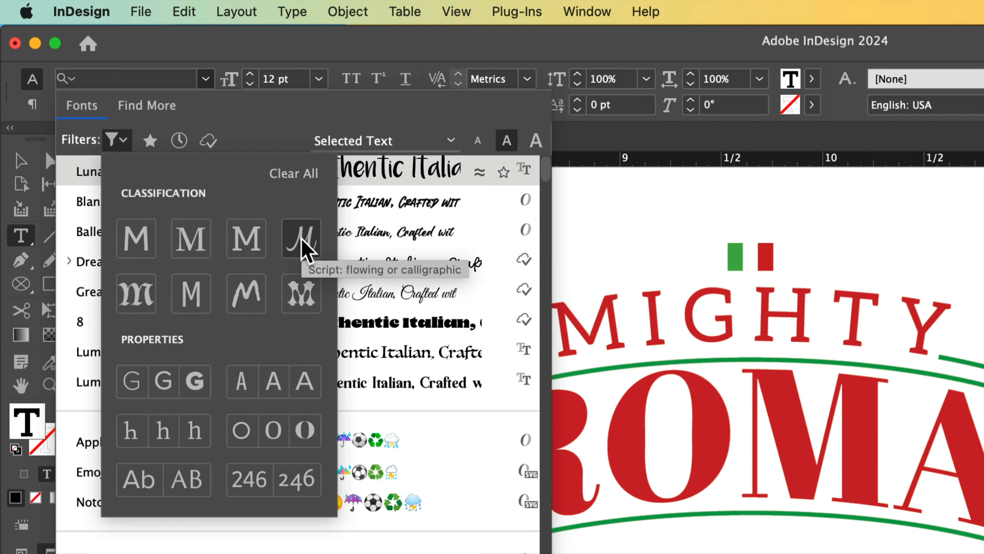
pyautogui.click(304, 248)
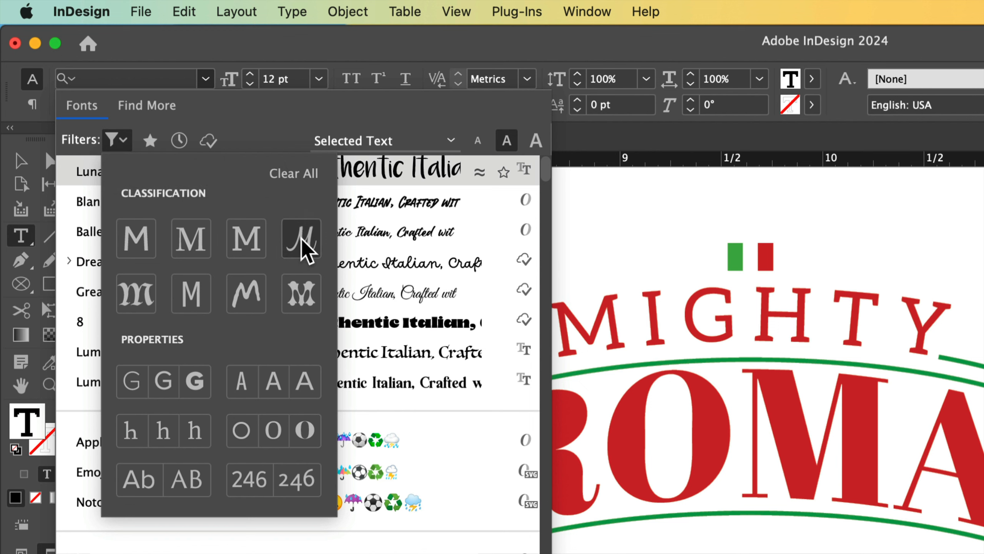
pyautogui.click(246, 295)
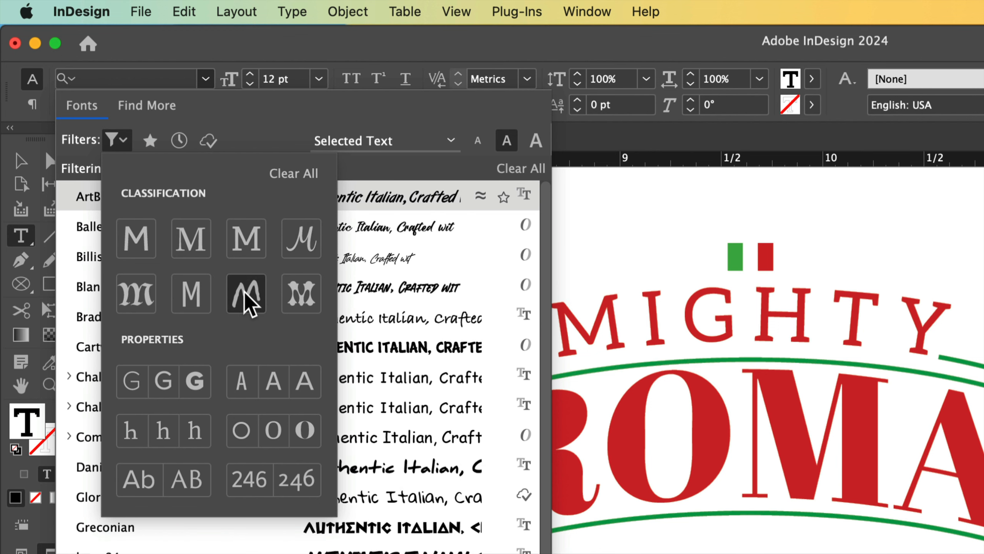
pyautogui.click(242, 127)
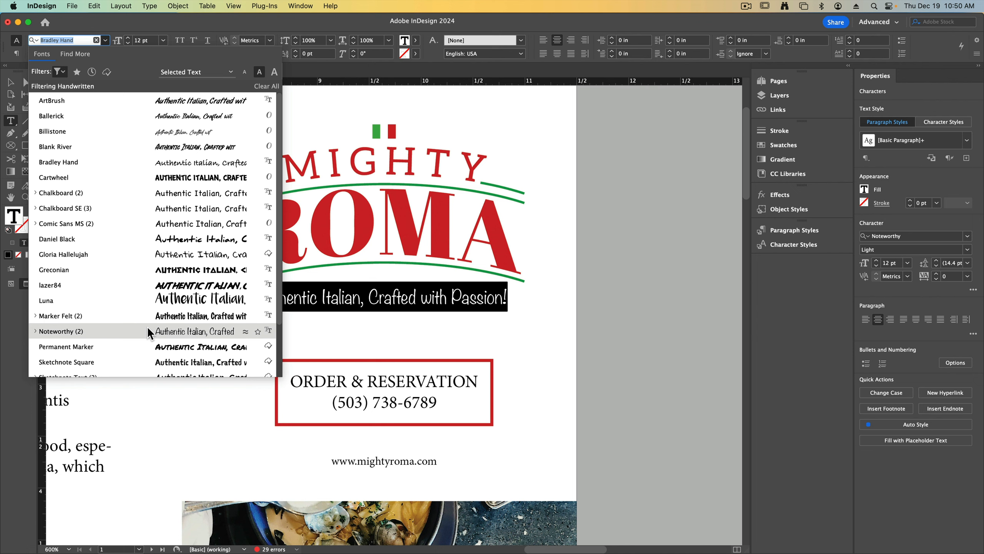
# Apply the Luna font to the tagline and break its line before "Crafted".
pyautogui.scroll(-3, 148, 327)
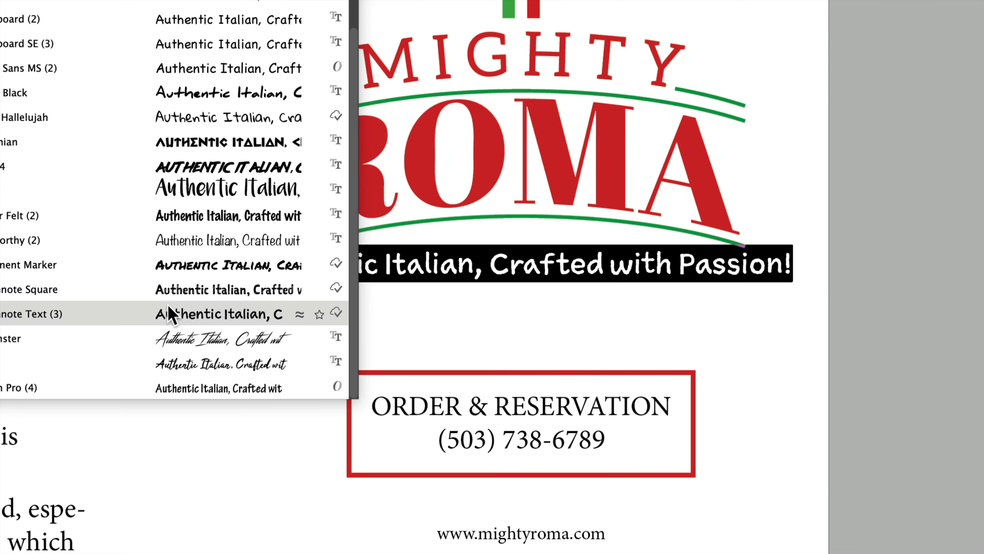
pyautogui.click(185, 181)
pyautogui.click(432, 286)
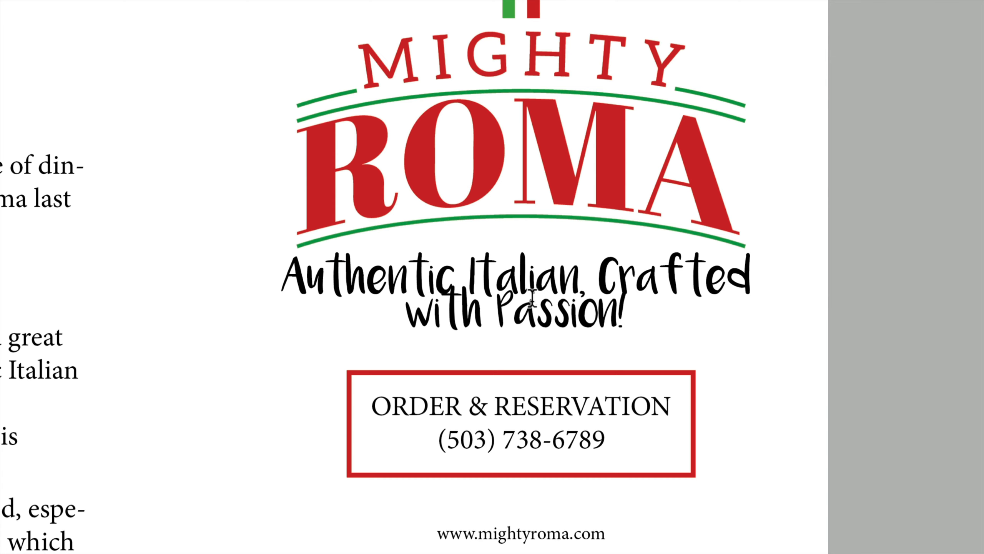
pyautogui.click(600, 278)
pyautogui.press('Return')
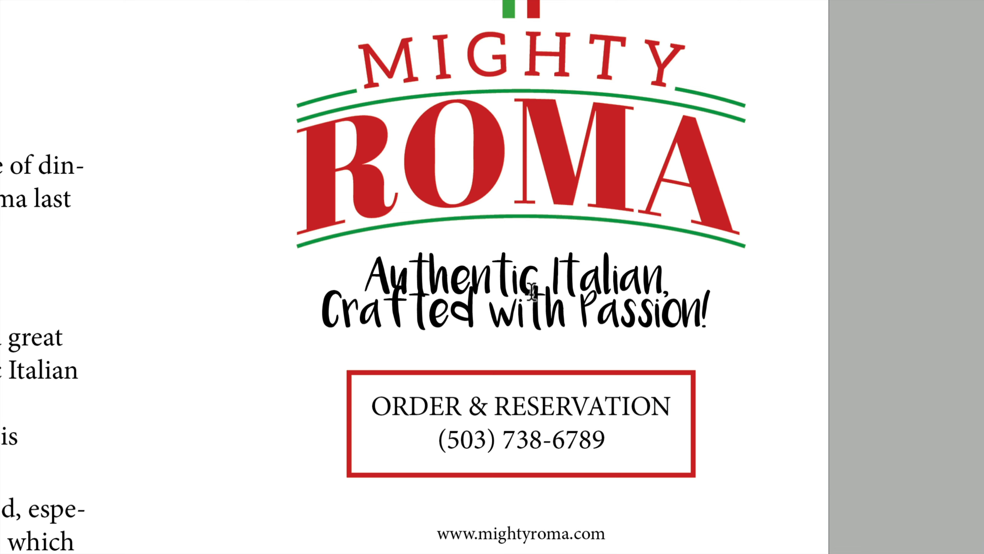
# Set the leading of both tagline lines to 23 pt.
pyautogui.moveTo(366, 271); pyautogui.dragTo(725, 315)
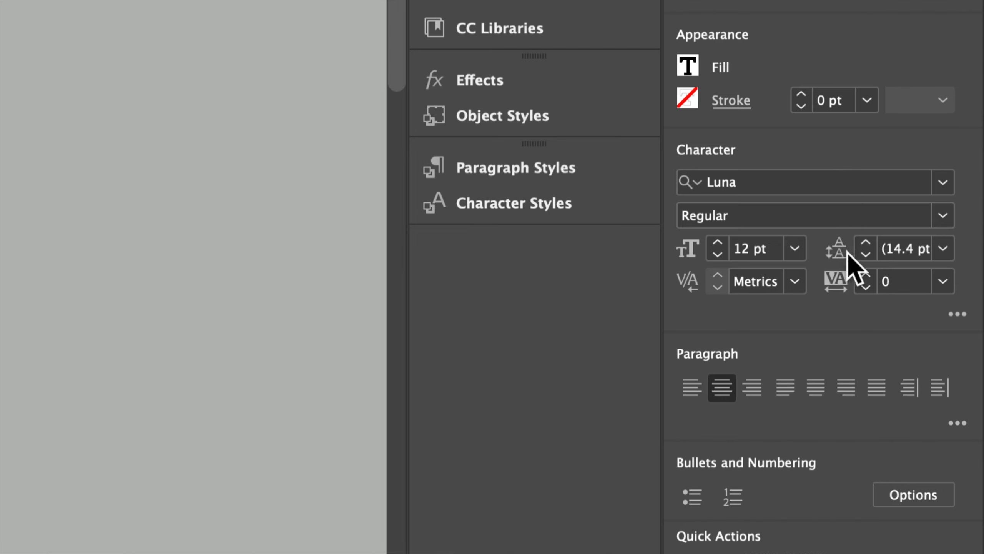
pyautogui.click(866, 242)
pyautogui.click(867, 243)
pyautogui.click(867, 243)
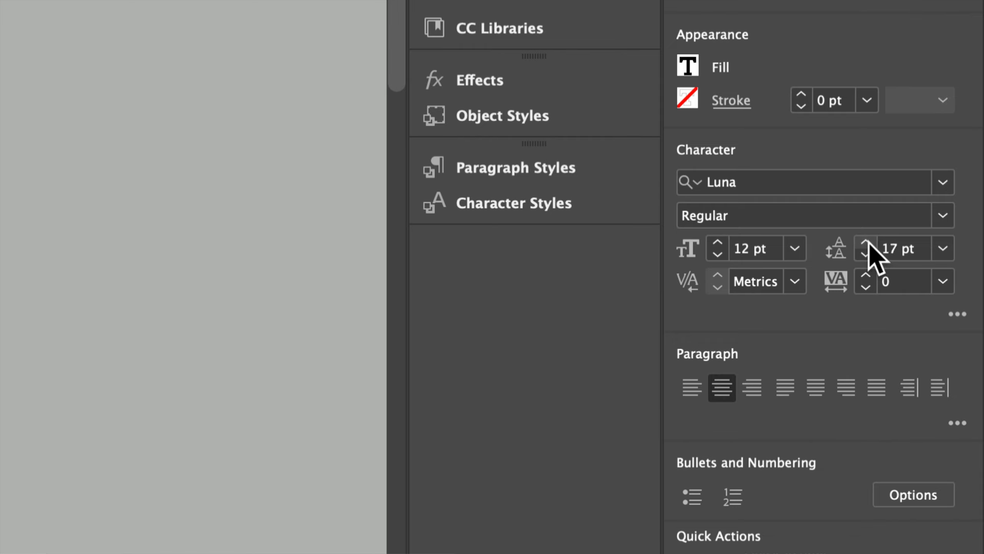
pyautogui.click(866, 242)
pyautogui.click(866, 242)
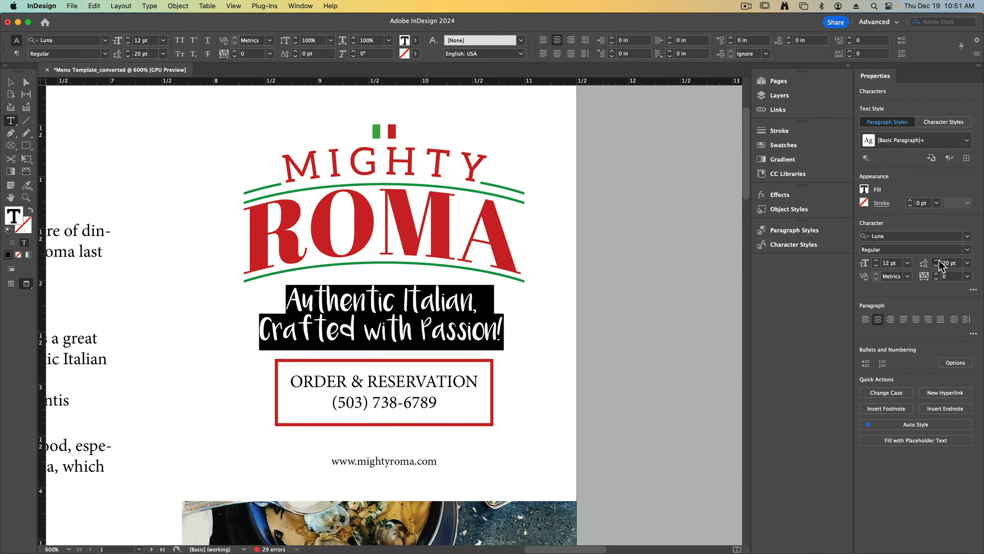
pyautogui.click(936, 260)
pyautogui.click(937, 260)
pyautogui.click(936, 261)
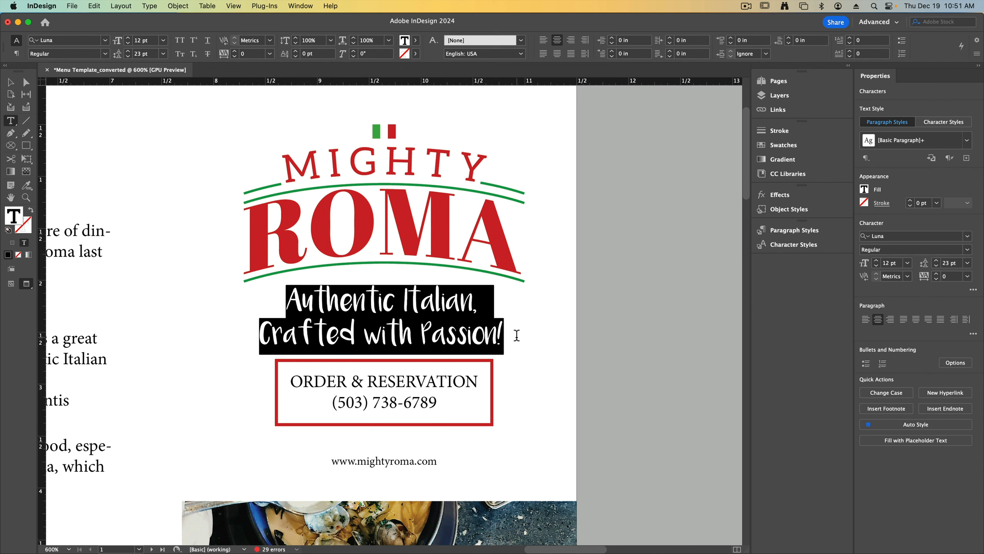
pyautogui.click(428, 325)
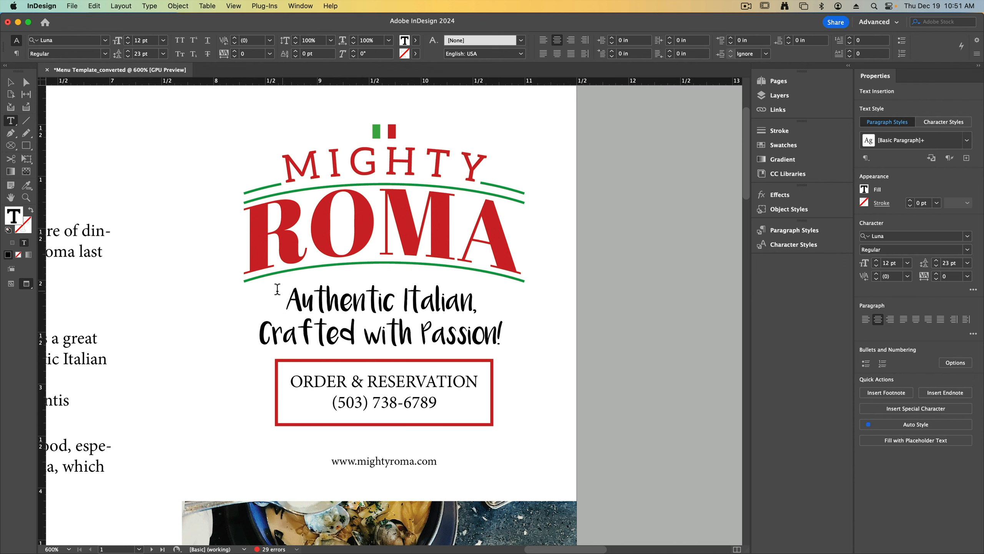
# Set the font size of the whole two-line tagline to 13 pt.
pyautogui.moveTo(280, 298); pyautogui.dragTo(542, 335)
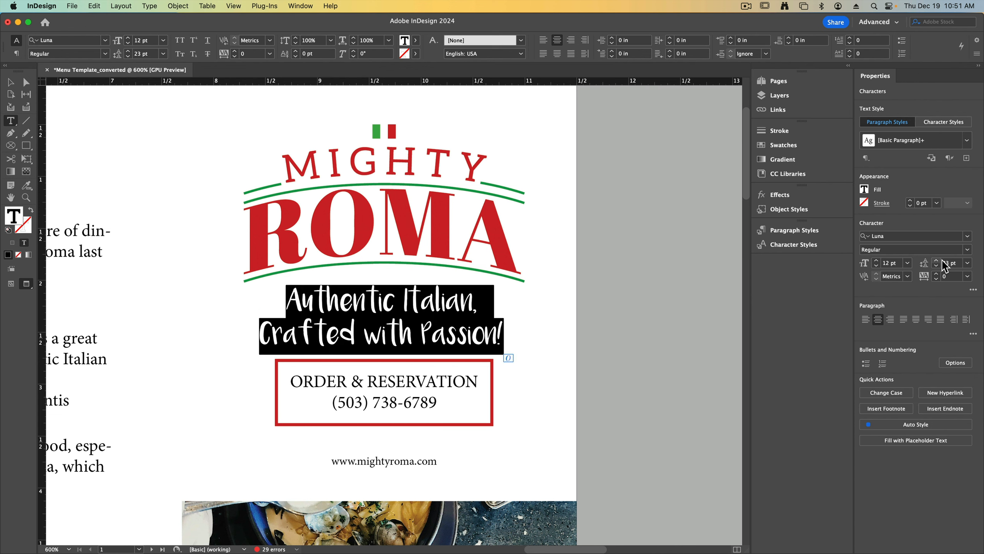
pyautogui.click(876, 260)
pyautogui.click(876, 260)
pyautogui.click(876, 266)
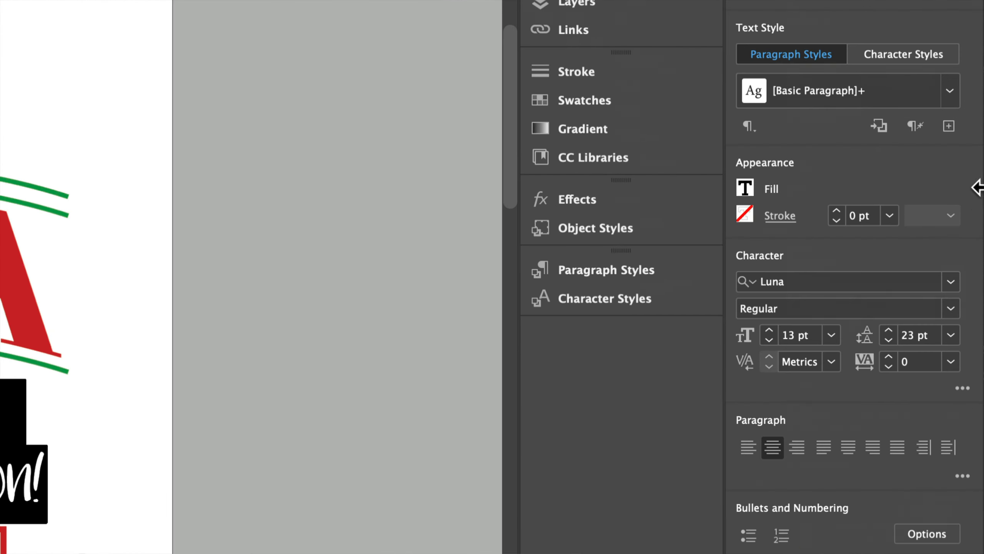
# Fill the tagline text with the red C=15 M=100 swatch from the Roma Colors group.
pyautogui.click(747, 188)
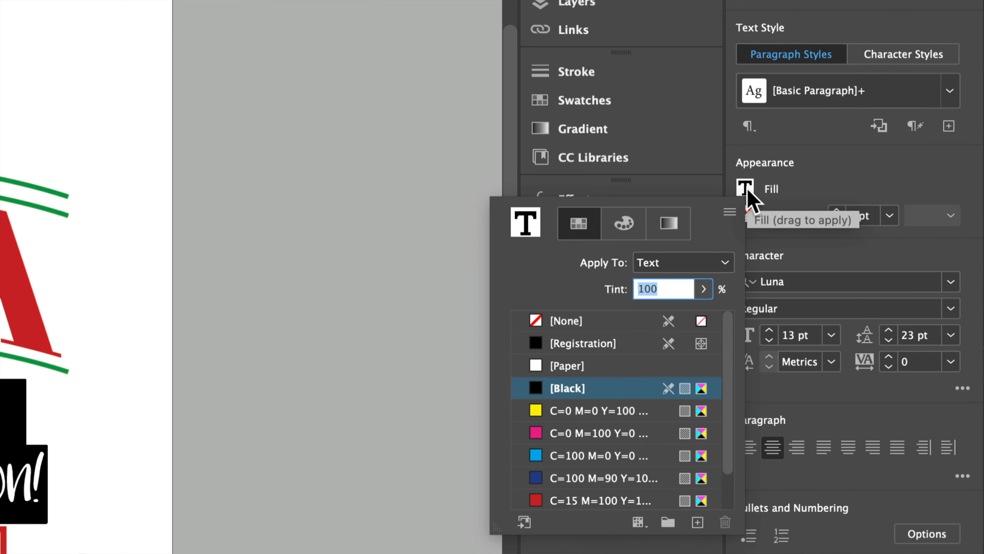
pyautogui.scroll(-2, 579, 418)
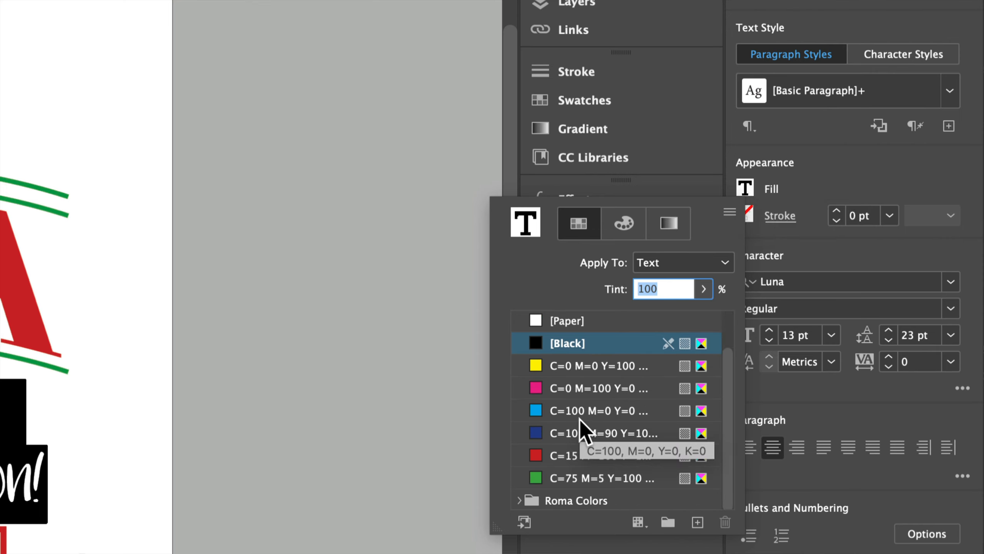
pyautogui.click(519, 500)
pyautogui.scroll(-8, 639, 458)
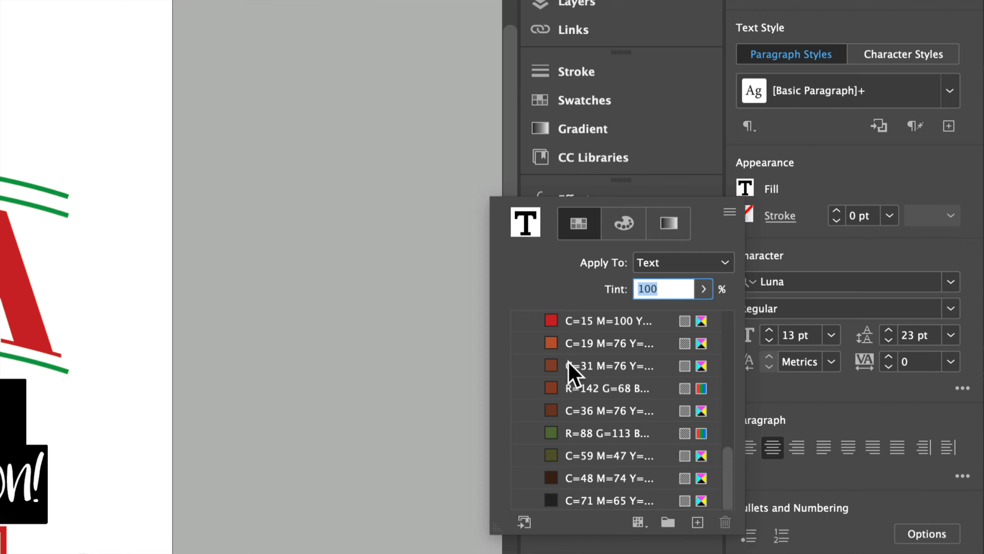
pyautogui.click(581, 322)
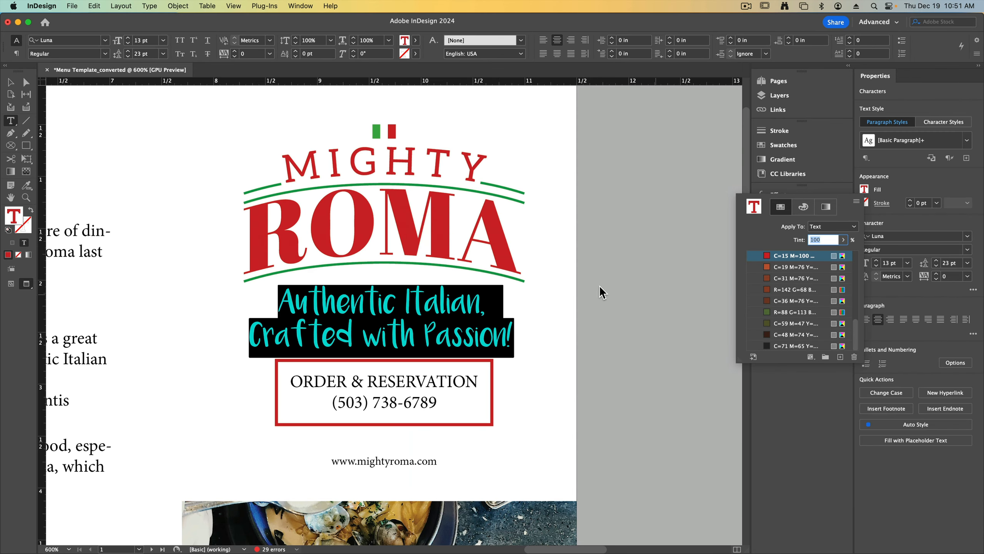
pyautogui.click(461, 294)
pyautogui.click(453, 332)
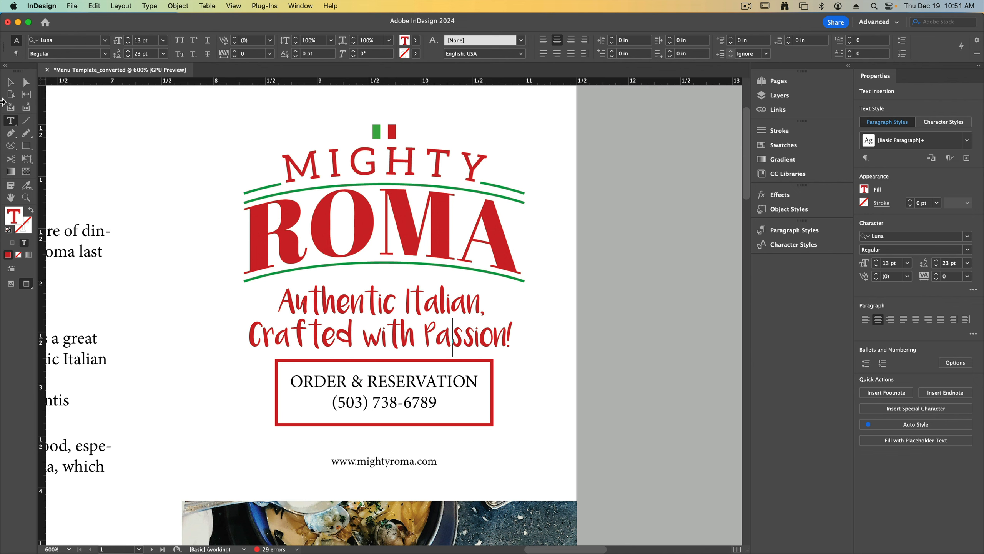
# Nudge the tagline's text frame up slightly, closer to the logo.
pyautogui.press('Escape')
pyautogui.click(642, 368)
pyautogui.click(448, 339)
pyautogui.press('Up')
pyautogui.press('Up')
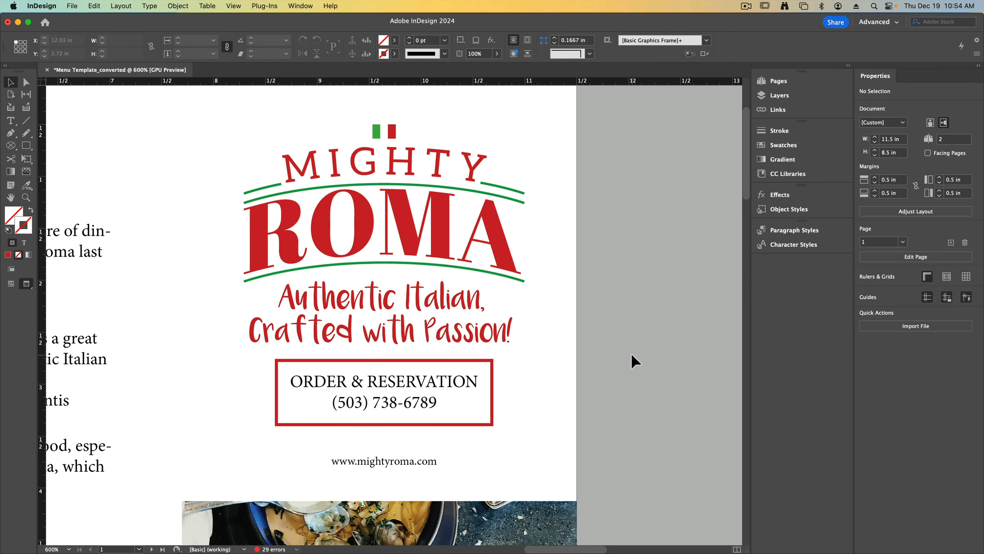
# Select both order-and-reservation lines and clear the handwritten classification filter from the font list.
pyautogui.press('super+equal')
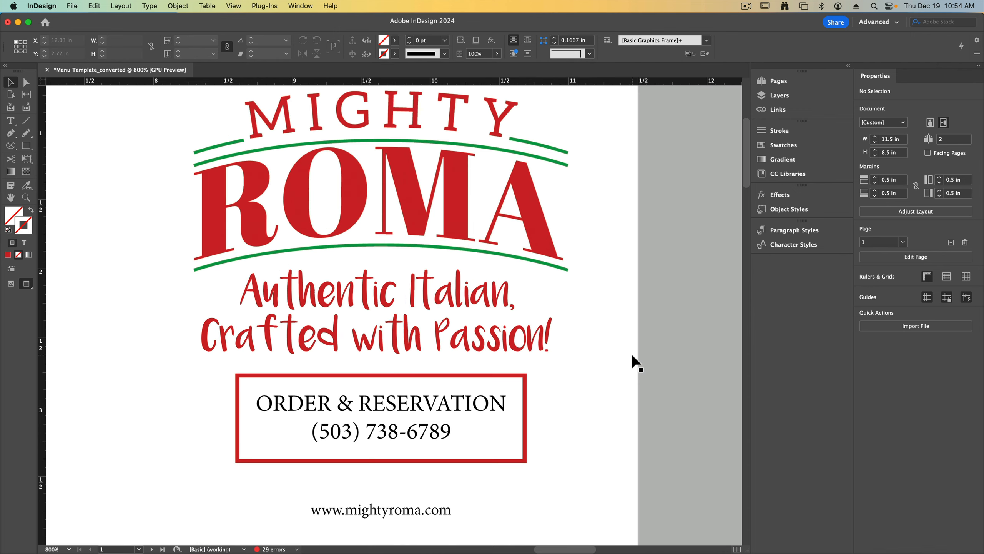
pyautogui.moveTo(541, 398); pyautogui.dragTo(570, 287)
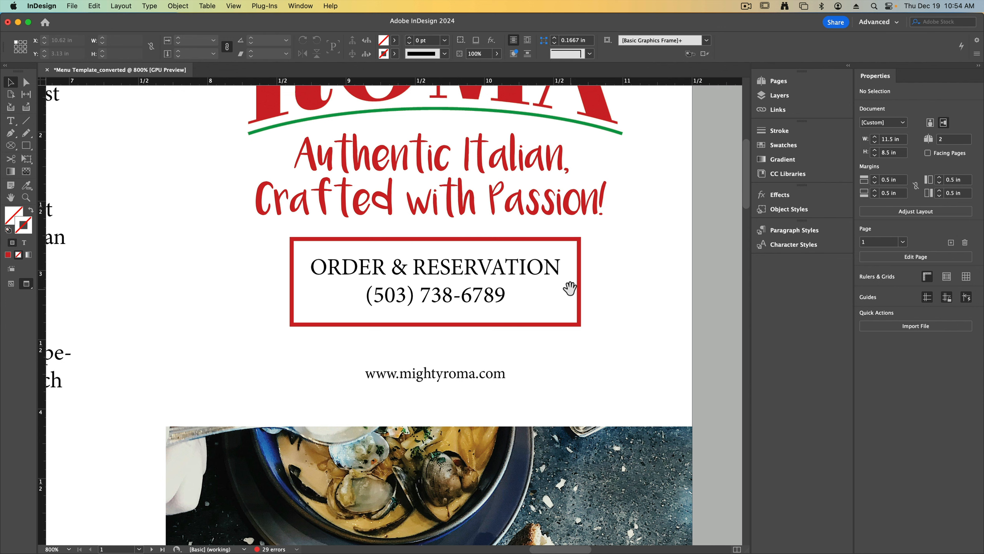
pyautogui.click(491, 295)
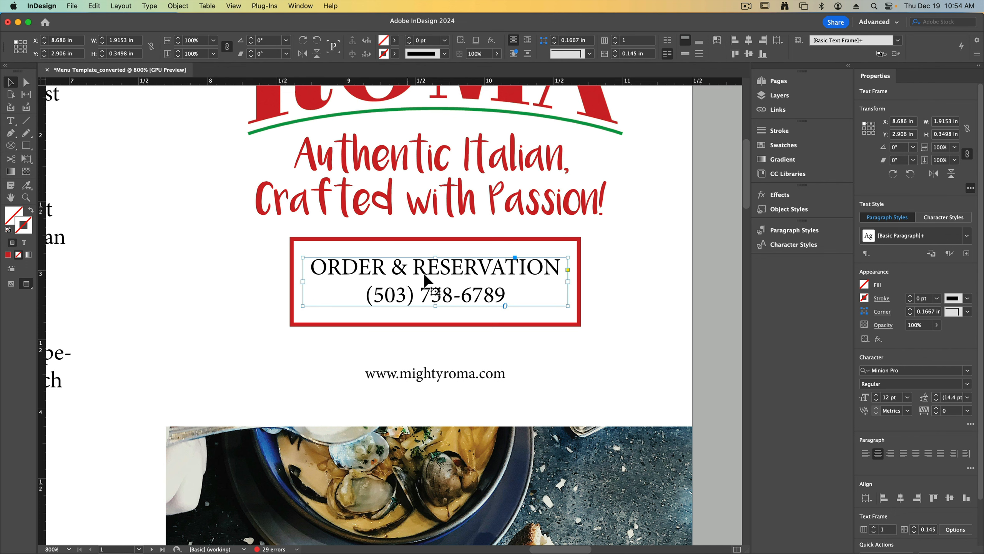
pyautogui.press('t')
pyautogui.moveTo(310, 265); pyautogui.dragTo(519, 345)
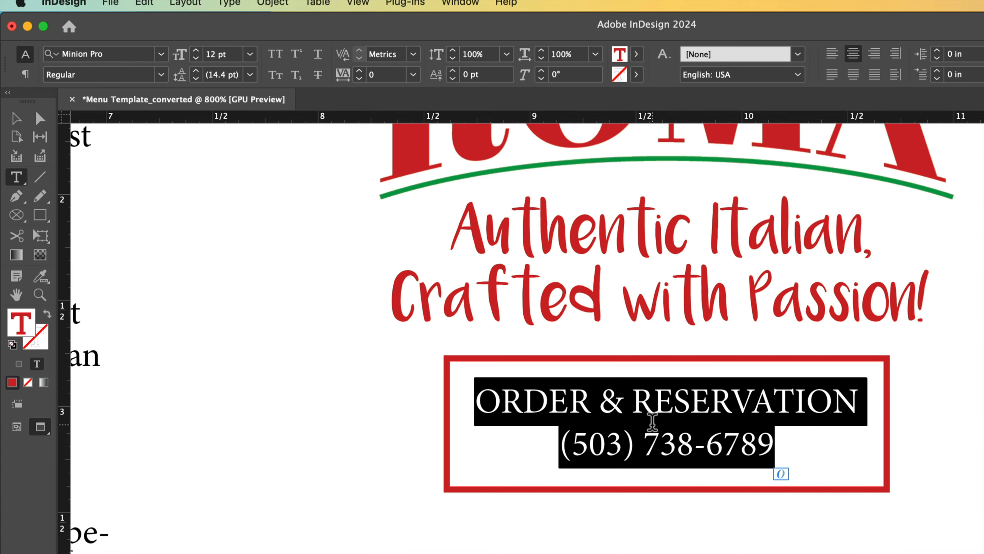
pyautogui.click(162, 58)
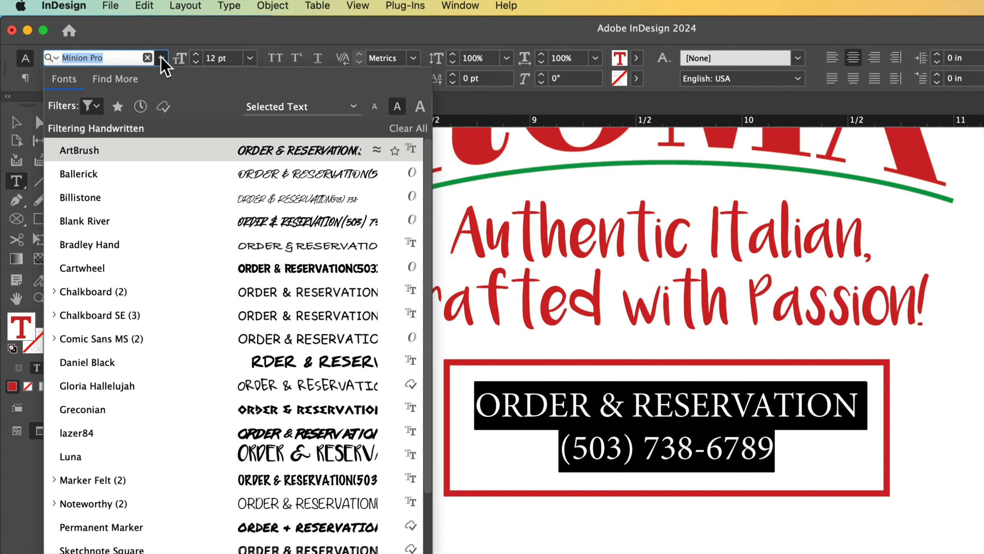
pyautogui.click(89, 107)
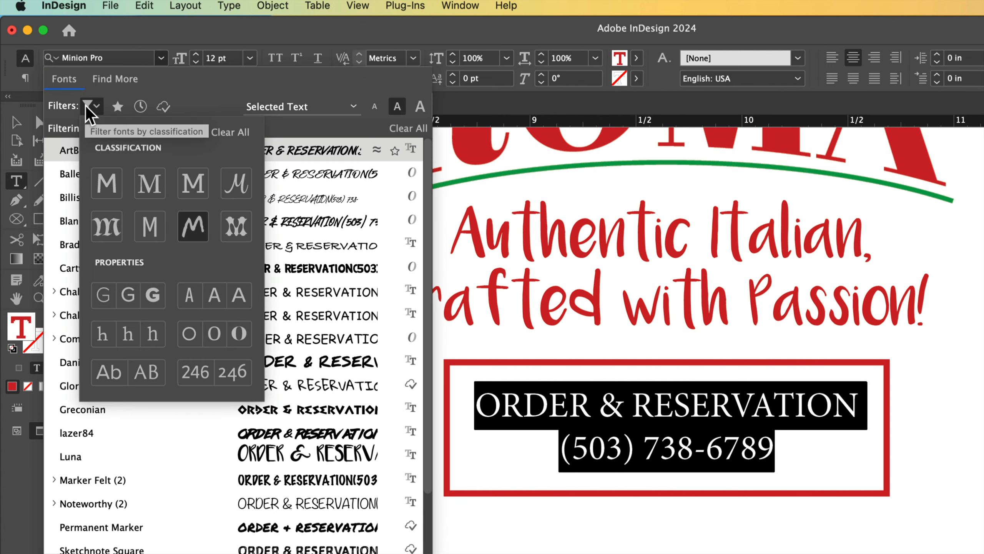
pyautogui.click(233, 133)
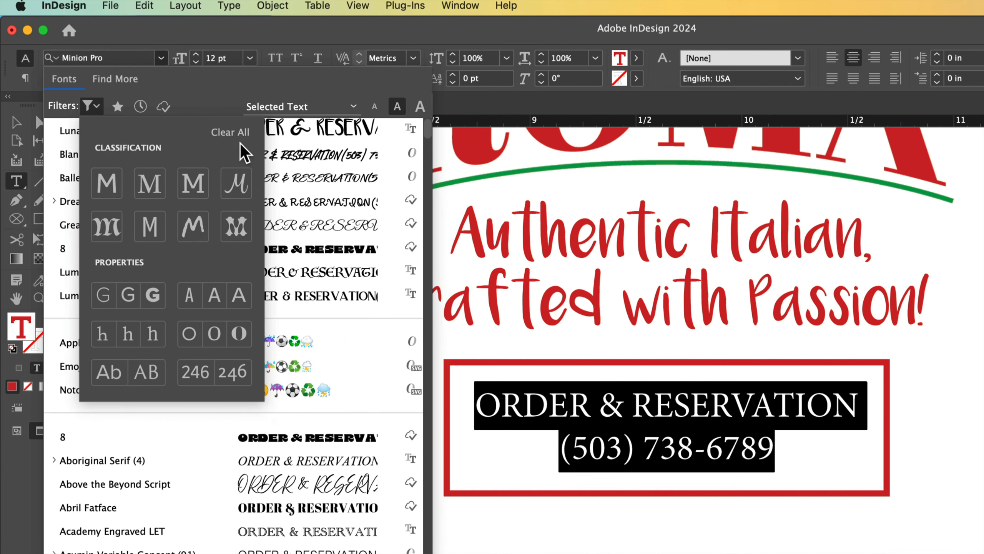
pyautogui.click(205, 87)
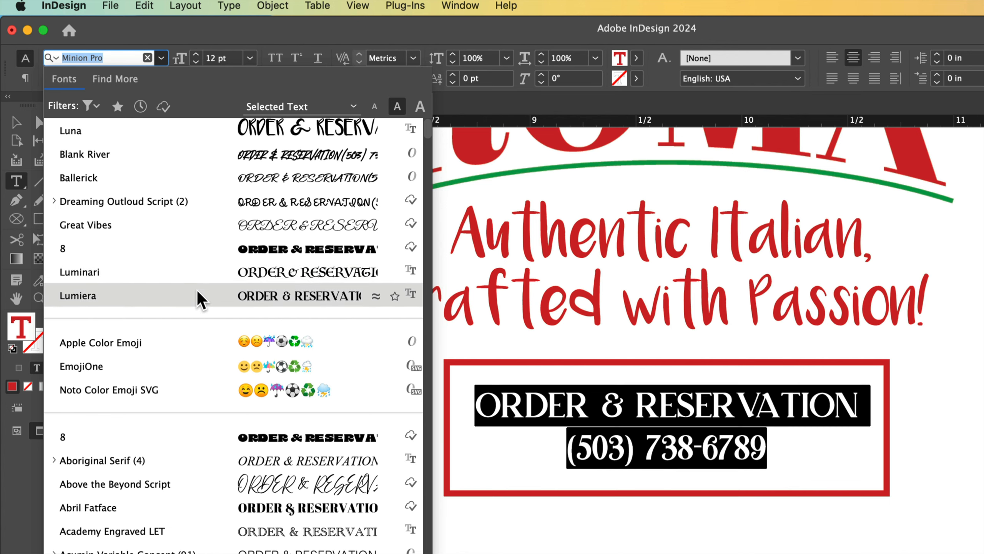
pyautogui.scroll(-6, 197, 290)
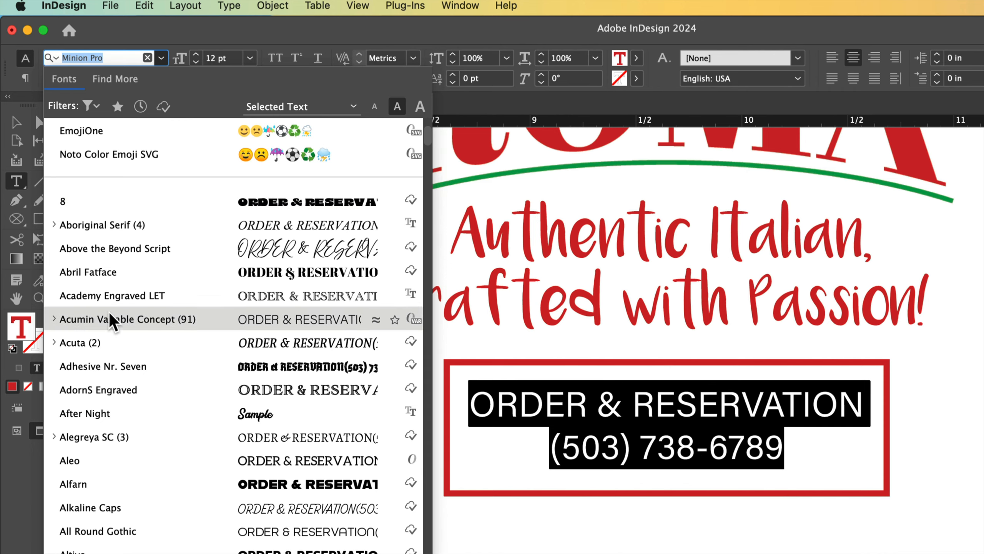
pyautogui.scroll(-8, 189, 347)
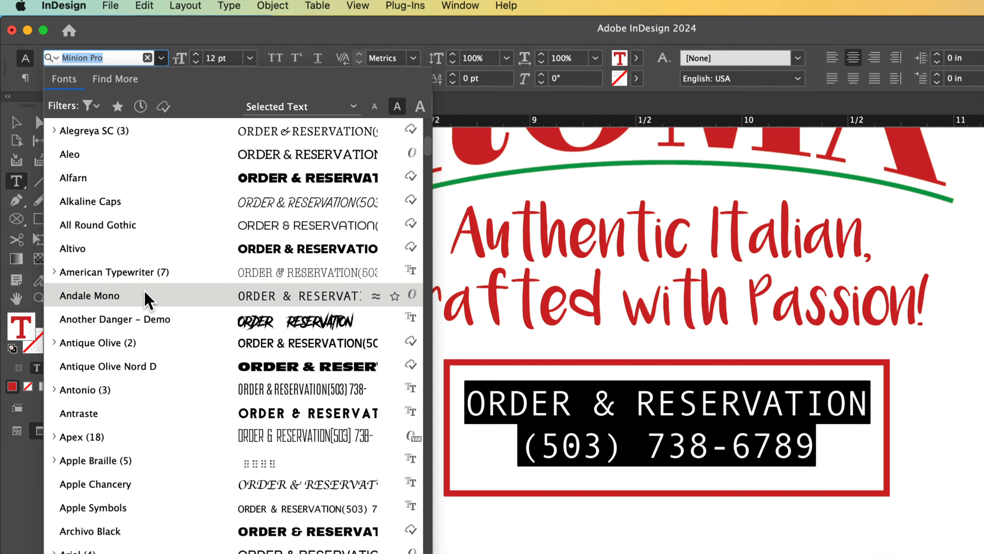
pyautogui.click(99, 57)
pyautogui.write('ave')
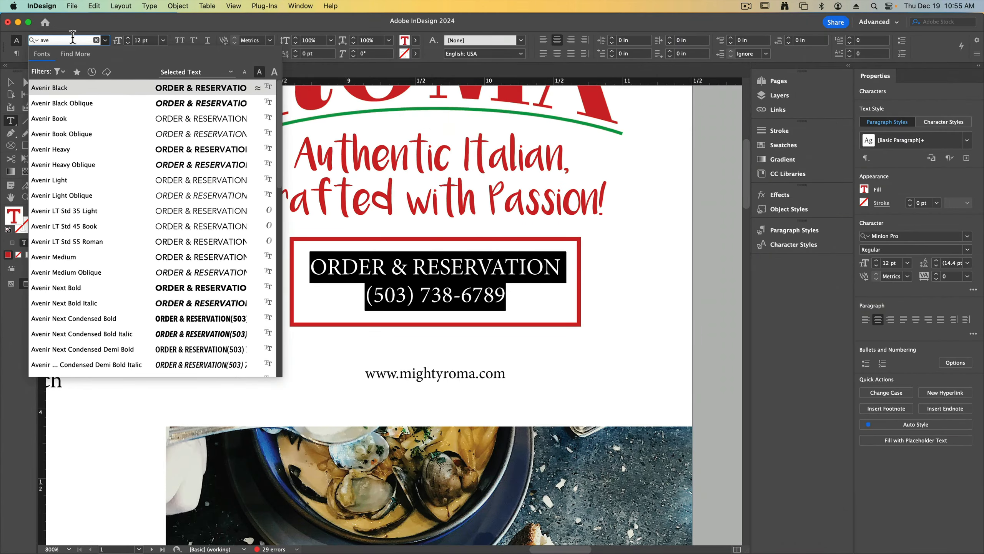
# Set the ORDER & RESERVATION line in Avenir Black at 11 pt.
pyautogui.moveTo(310, 266); pyautogui.dragTo(567, 267)
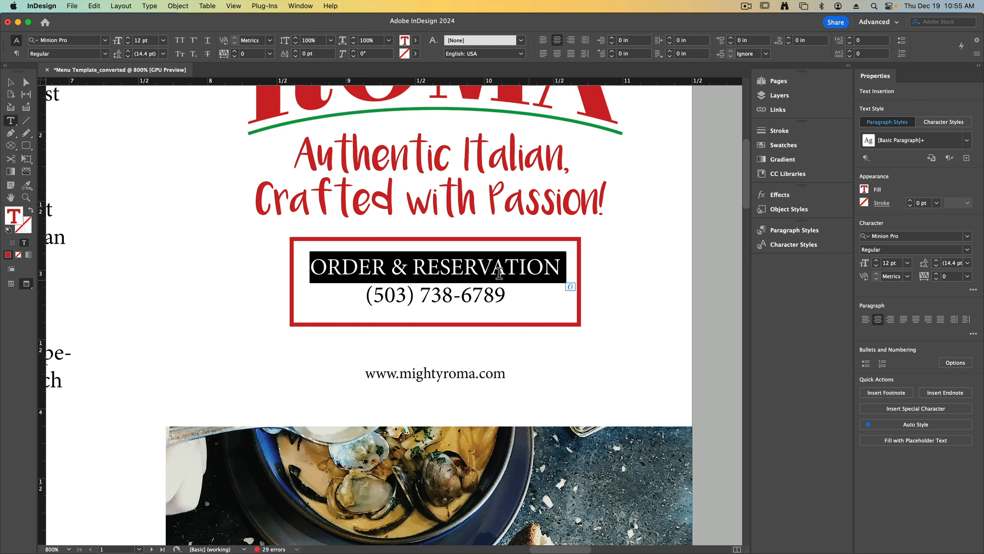
pyautogui.click(62, 40)
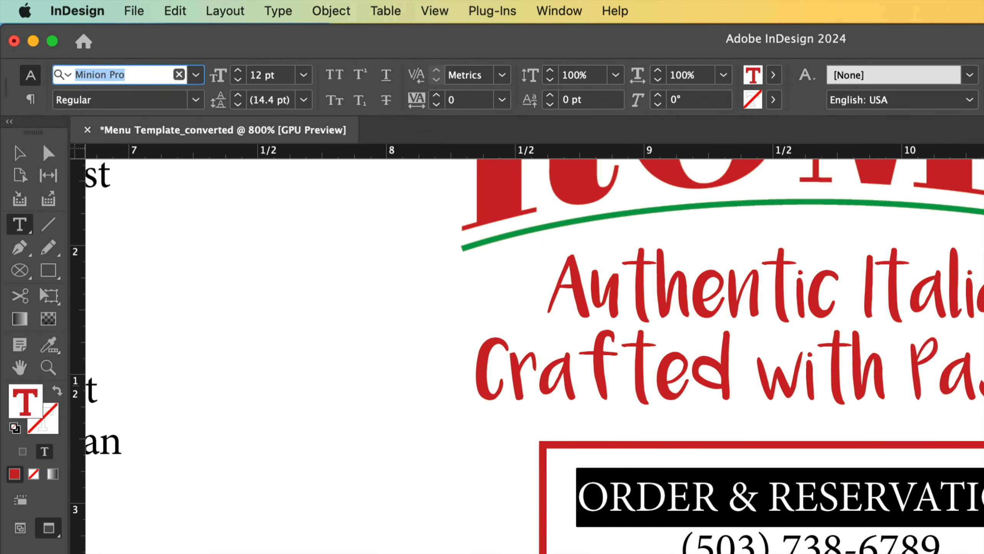
pyautogui.write('ave')
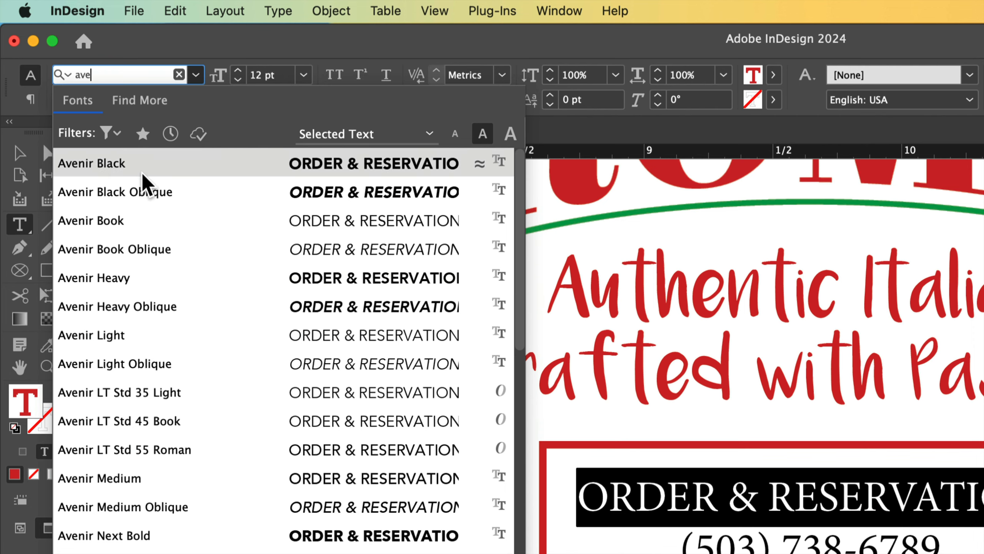
pyautogui.click(117, 163)
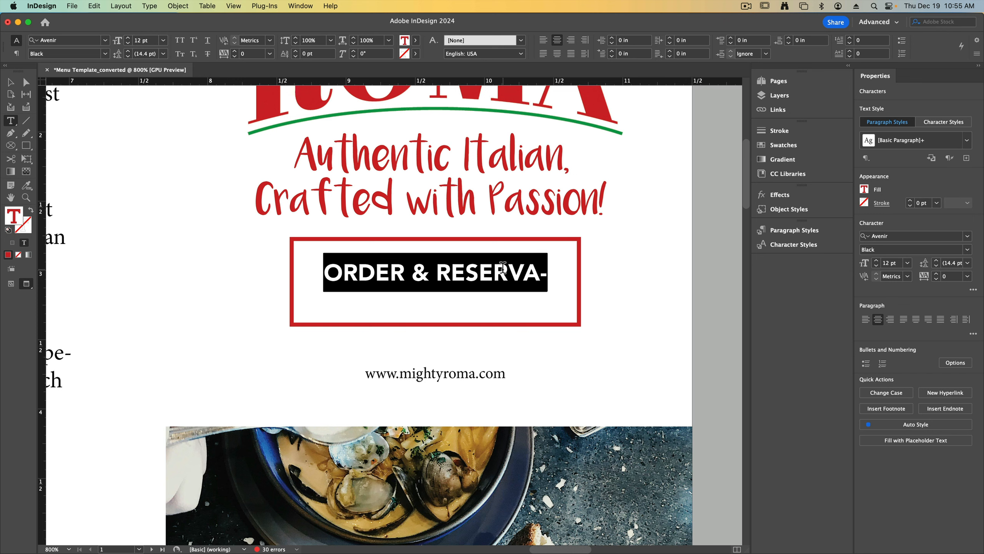
pyautogui.click(128, 43)
pyautogui.click(419, 292)
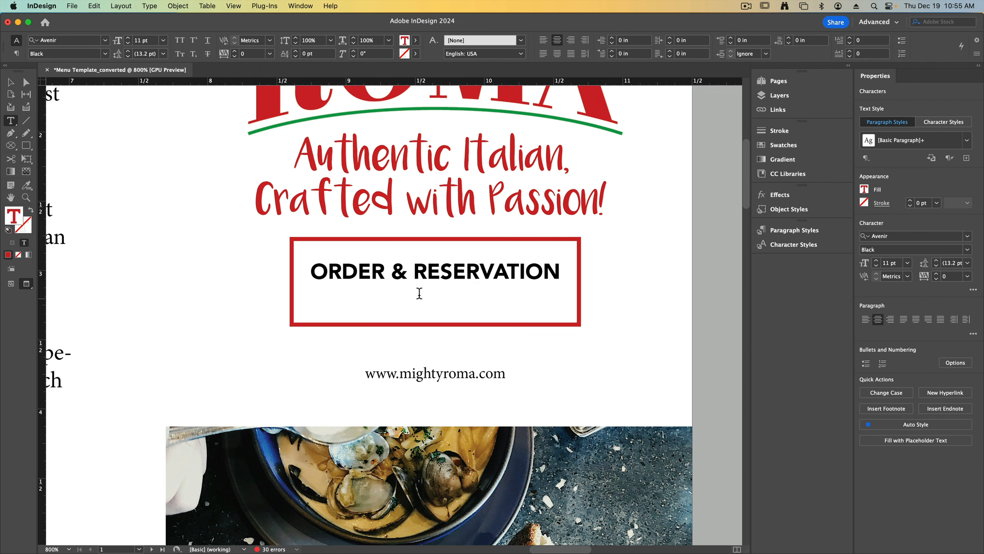
# Extend the order-and-reservation text frame downward and upward to nearly fill the red box's height.
pyautogui.click(11, 83)
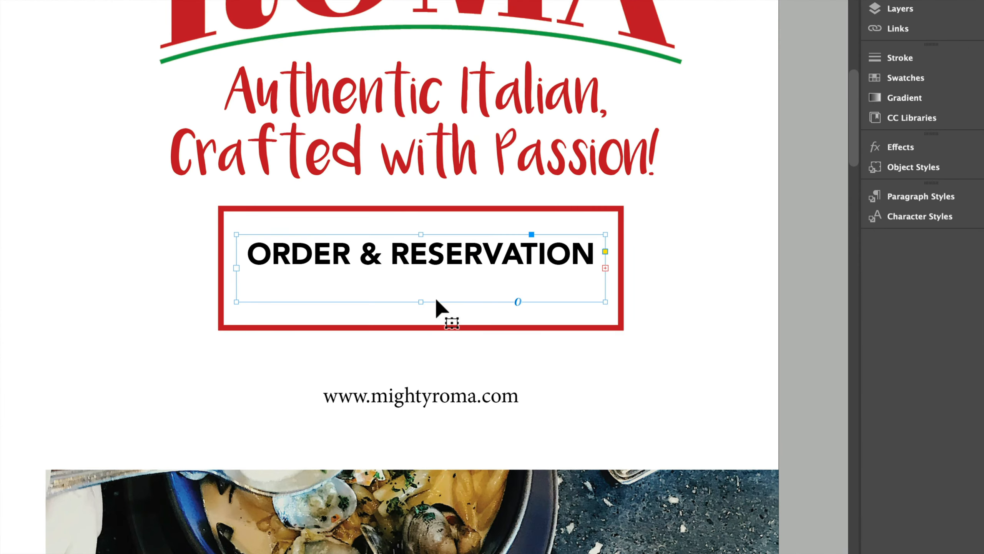
pyautogui.moveTo(422, 301); pyautogui.dragTo(423, 322)
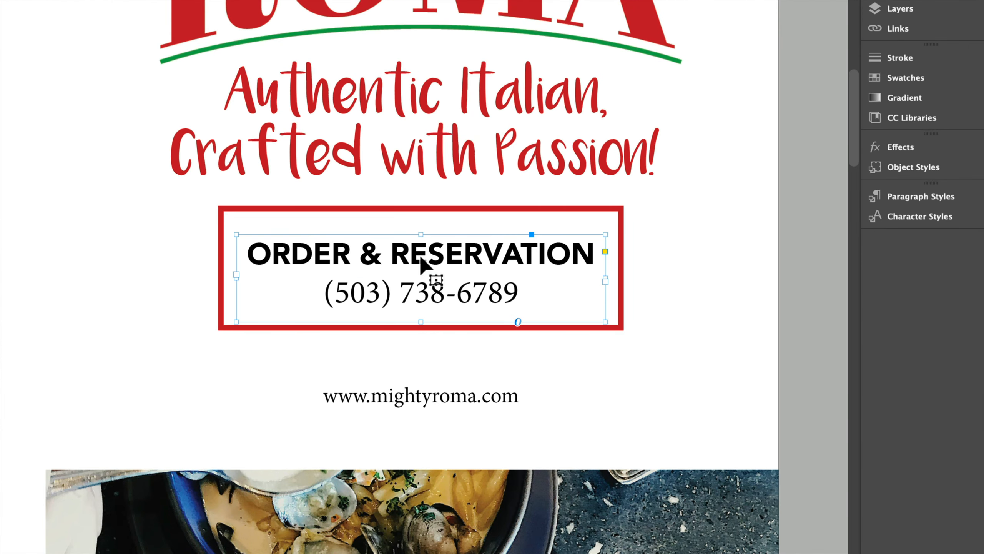
pyautogui.moveTo(421, 234); pyautogui.dragTo(421, 217)
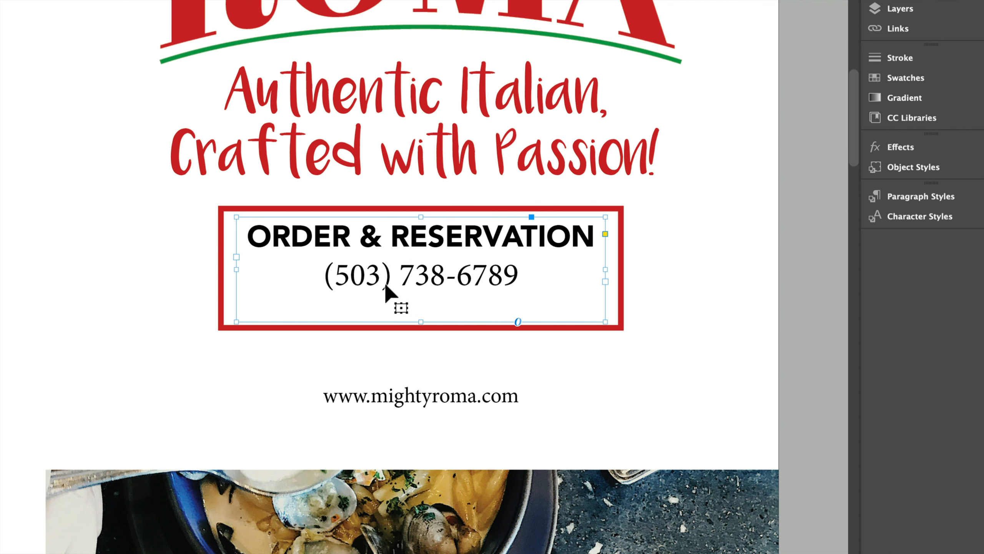
# Change the font of the phone number line to Avenir Light.
pyautogui.press('t')
pyautogui.moveTo(323, 275); pyautogui.dragTo(525, 281)
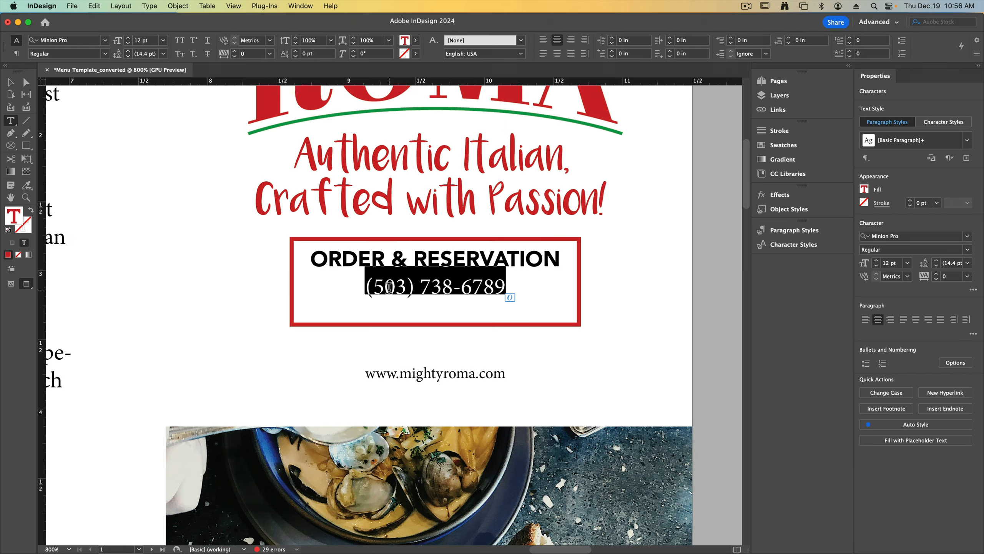
pyautogui.click(89, 42)
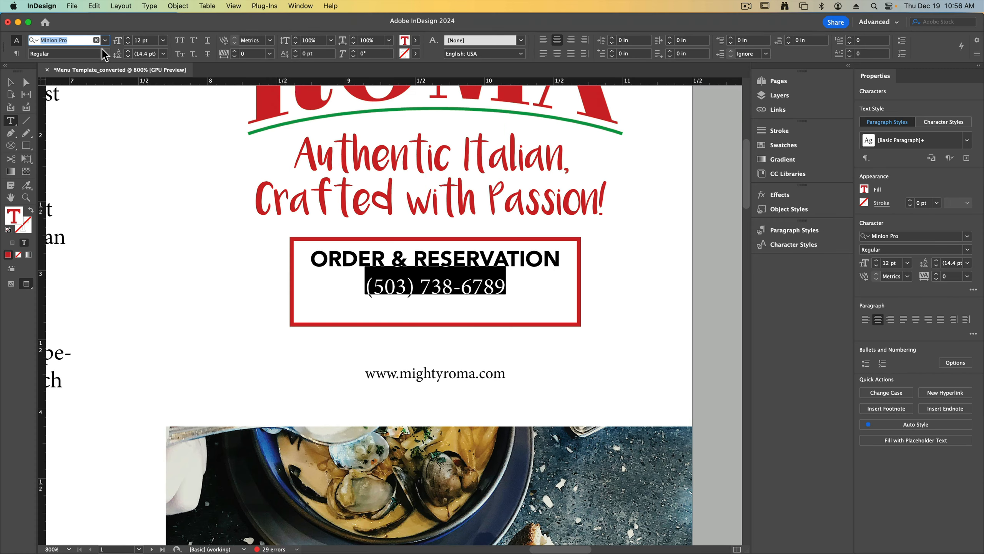
pyautogui.write('ave')
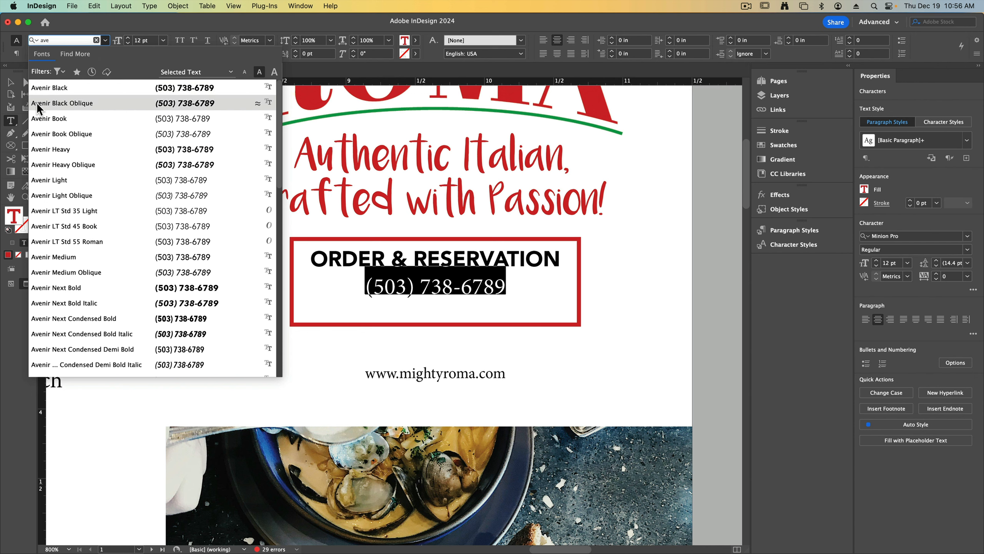
pyautogui.click(51, 180)
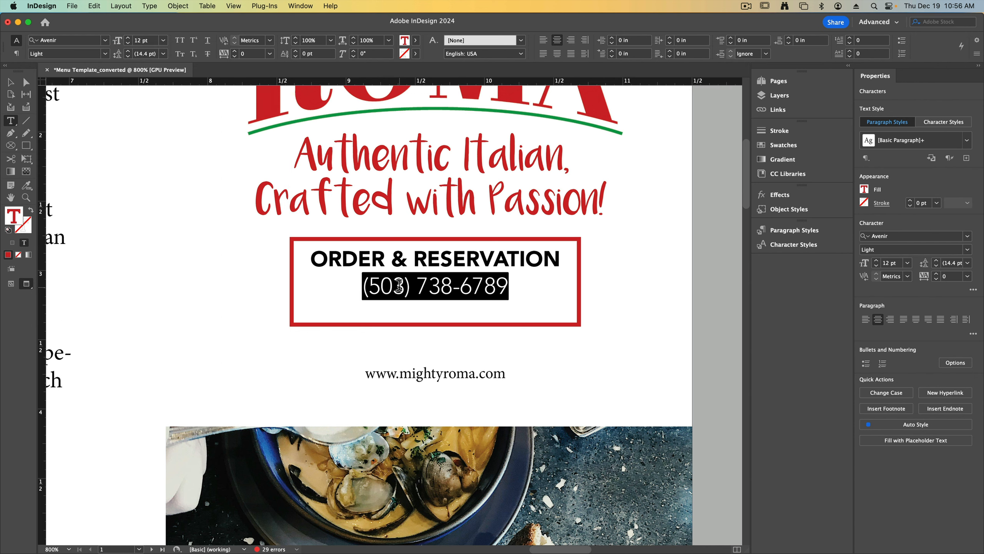
pyautogui.click(392, 332)
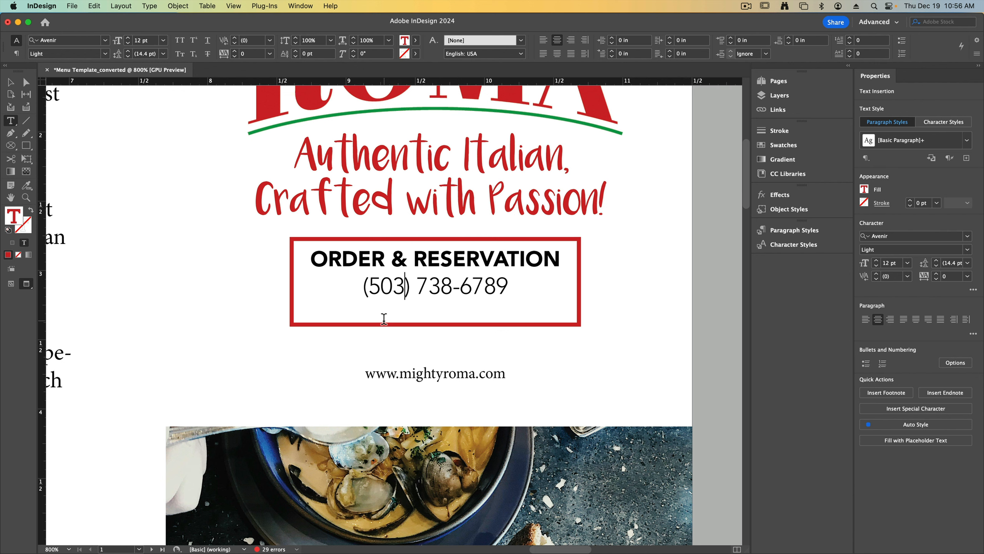
# Set the font size of the phone number line to 14 pt.
pyautogui.moveTo(310, 257); pyautogui.dragTo(568, 258)
pyautogui.moveTo(310, 258); pyautogui.dragTo(568, 259)
pyautogui.click(535, 277)
pyautogui.moveTo(349, 286); pyautogui.dragTo(509, 287)
pyautogui.click(428, 314)
pyautogui.moveTo(355, 286); pyautogui.dragTo(515, 286)
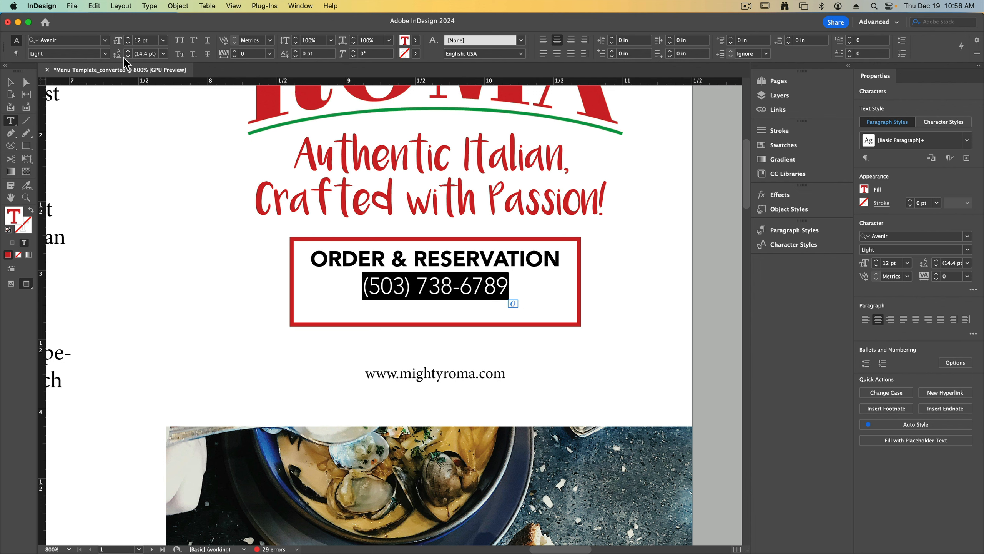
pyautogui.click(128, 38)
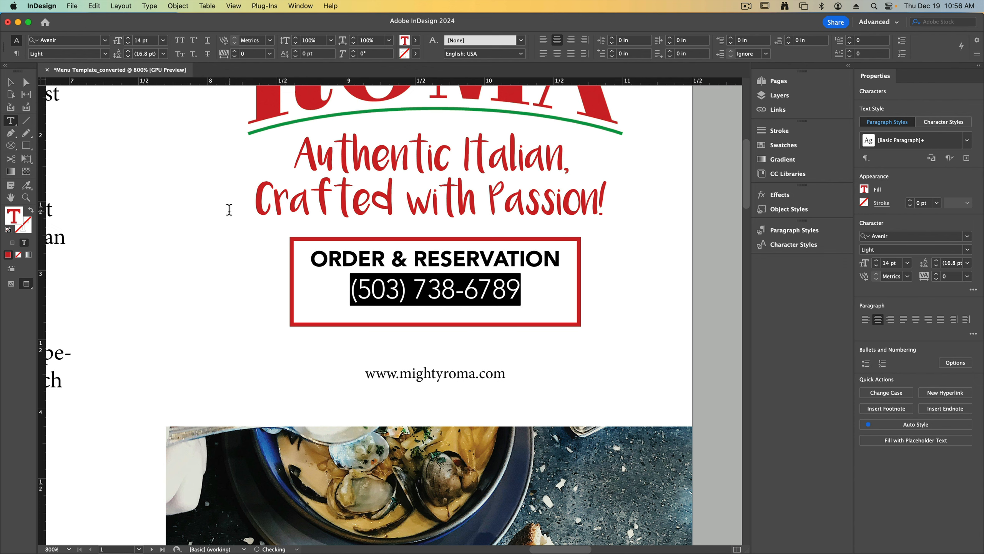
# Nudge the order-and-reservation text frame down slightly to center its text vertically inside the red box.
pyautogui.click(8, 83)
pyautogui.click(666, 416)
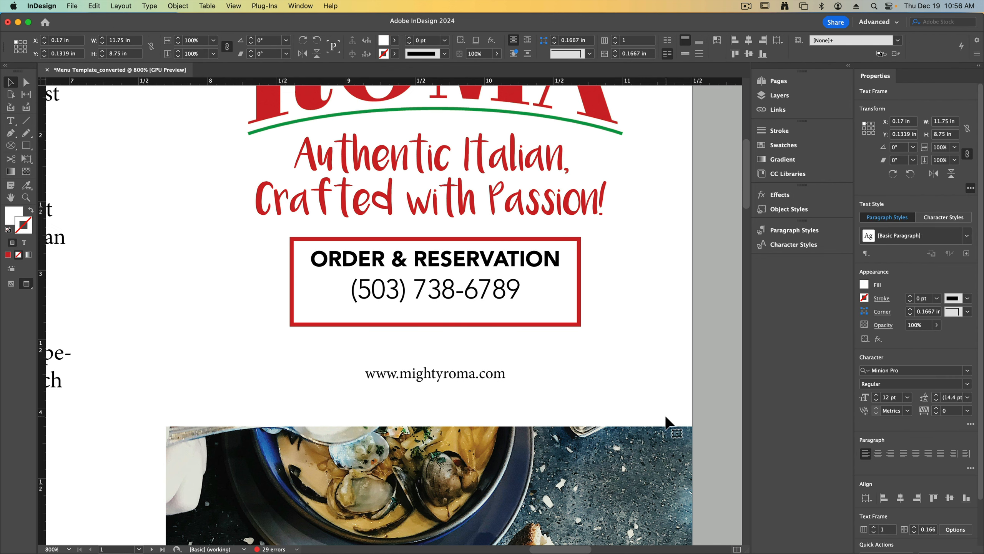
pyautogui.click(438, 280)
pyautogui.click(467, 298)
pyautogui.press('Down')
pyautogui.press('Down')
pyautogui.press('Down')
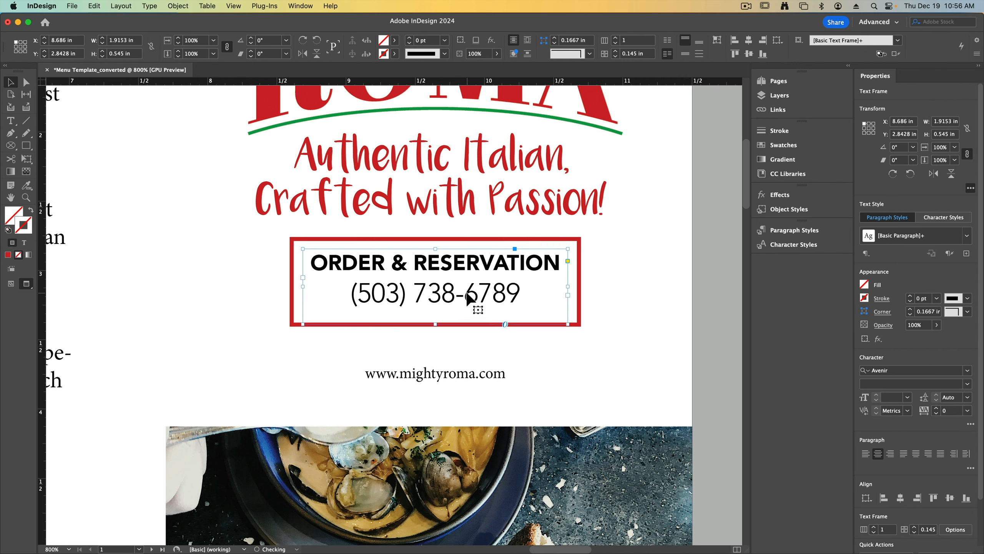
pyautogui.click(708, 469)
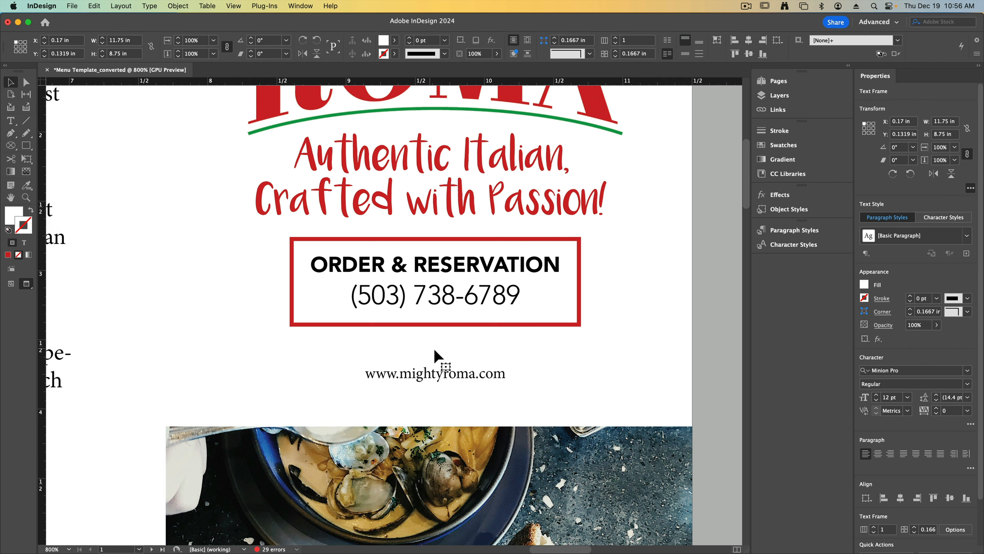
pyautogui.doubleClick(432, 374)
pyautogui.tripleClick(431, 374)
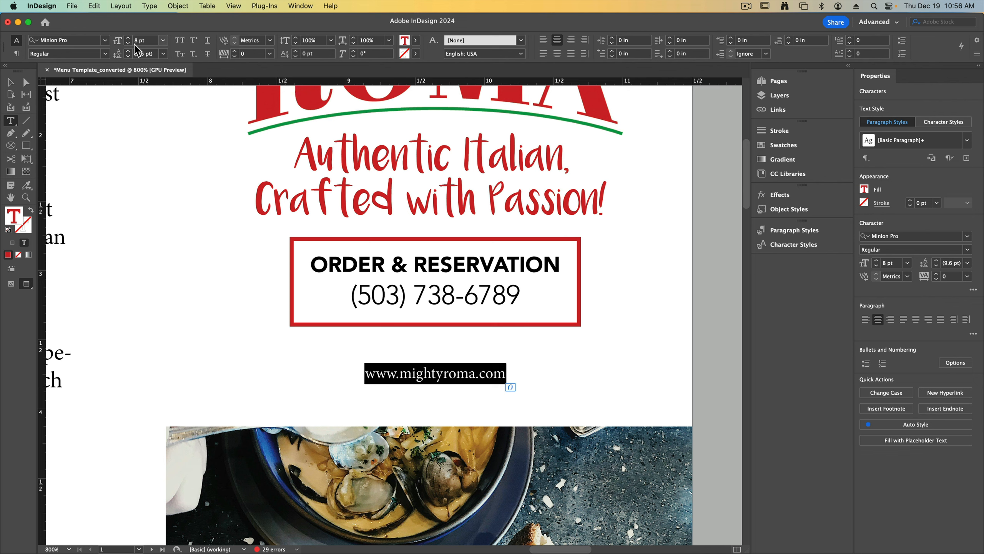
pyautogui.click(75, 40)
pyautogui.write('ave')
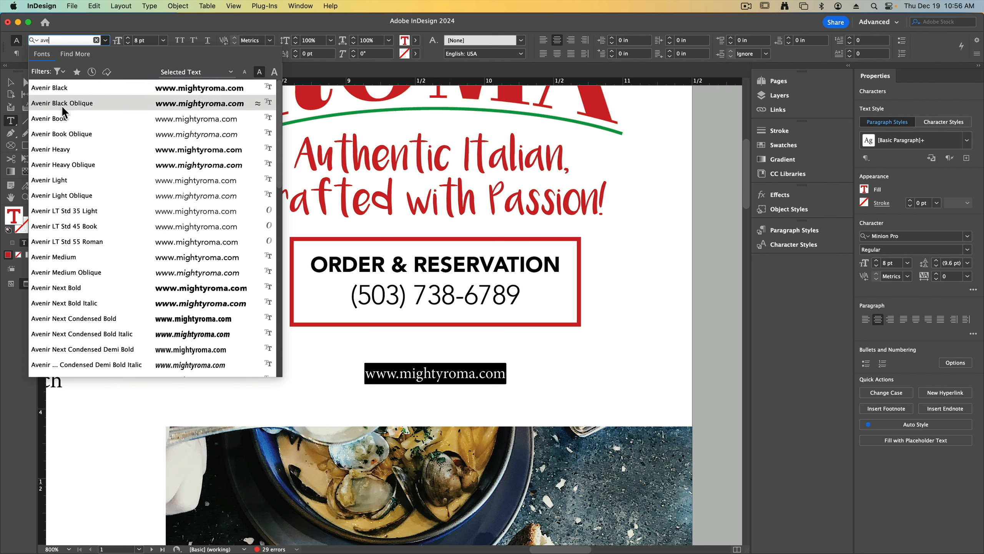
pyautogui.click(48, 118)
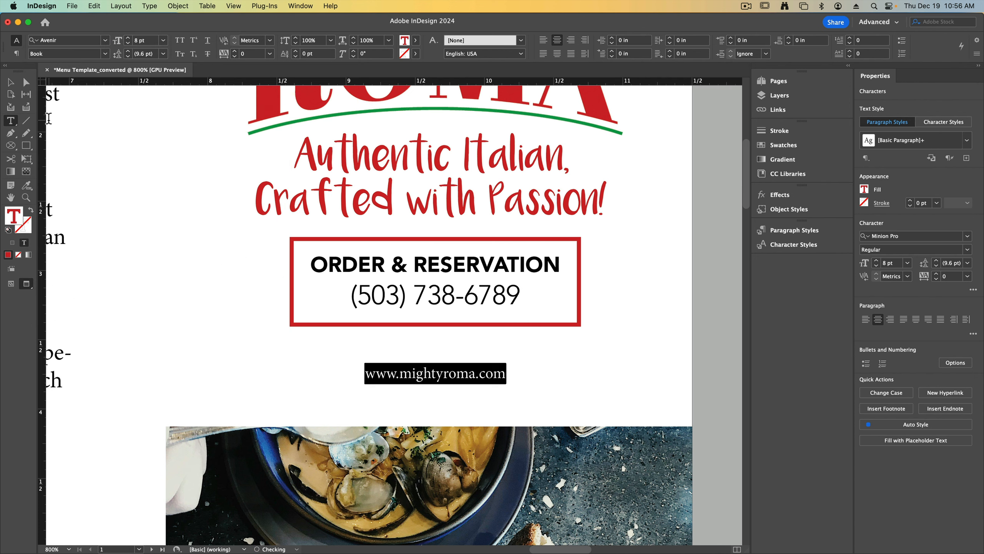
pyautogui.click(128, 37)
pyautogui.click(128, 37)
pyautogui.click(128, 38)
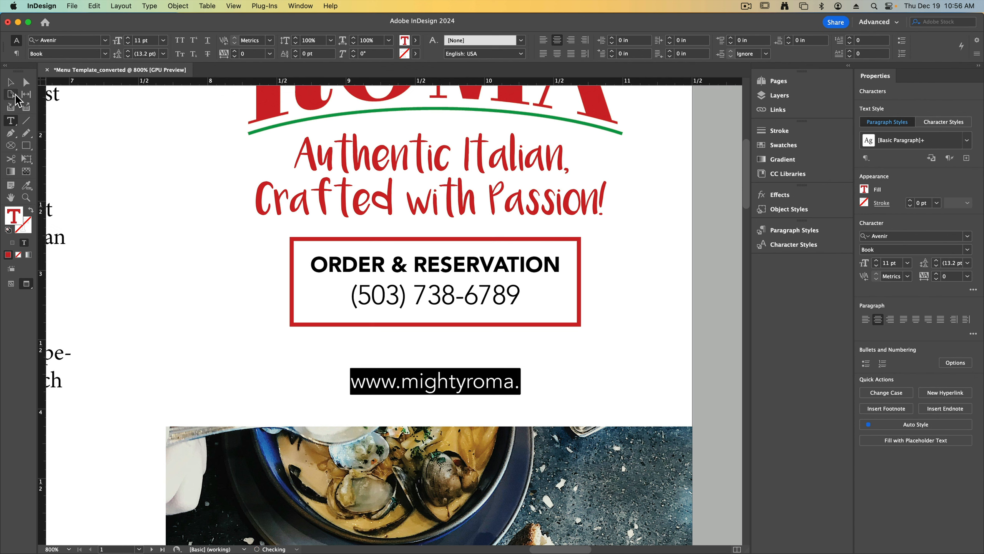
# Widen the web address's text frame on both sides to match the red box's width, and select its text.
pyautogui.click(10, 82)
pyautogui.moveTo(341, 392); pyautogui.dragTo(290, 392)
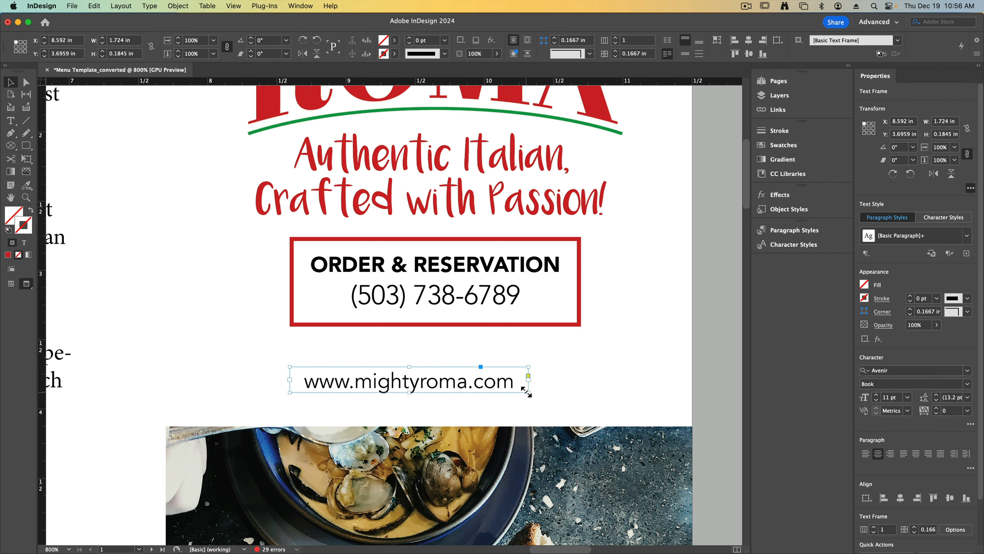
pyautogui.moveTo(528, 391); pyautogui.dragTo(580, 389)
pyautogui.tripleClick(440, 381)
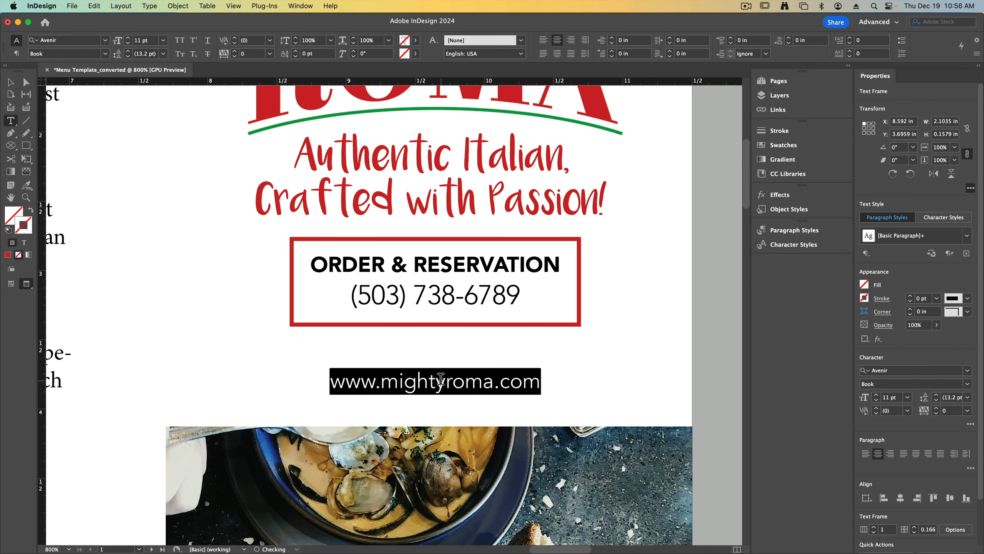
# Set the website address text to 14 pt and extend its frame upward to a height of about 0.28 in.
pyautogui.click(127, 38)
pyautogui.click(128, 37)
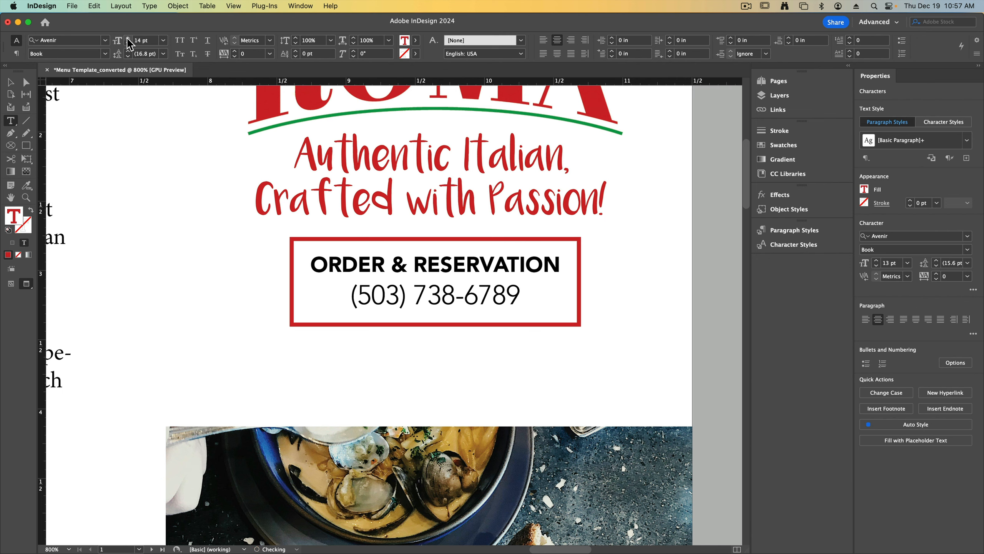
pyautogui.click(10, 82)
pyautogui.moveTo(434, 365); pyautogui.dragTo(435, 347)
pyautogui.click(697, 437)
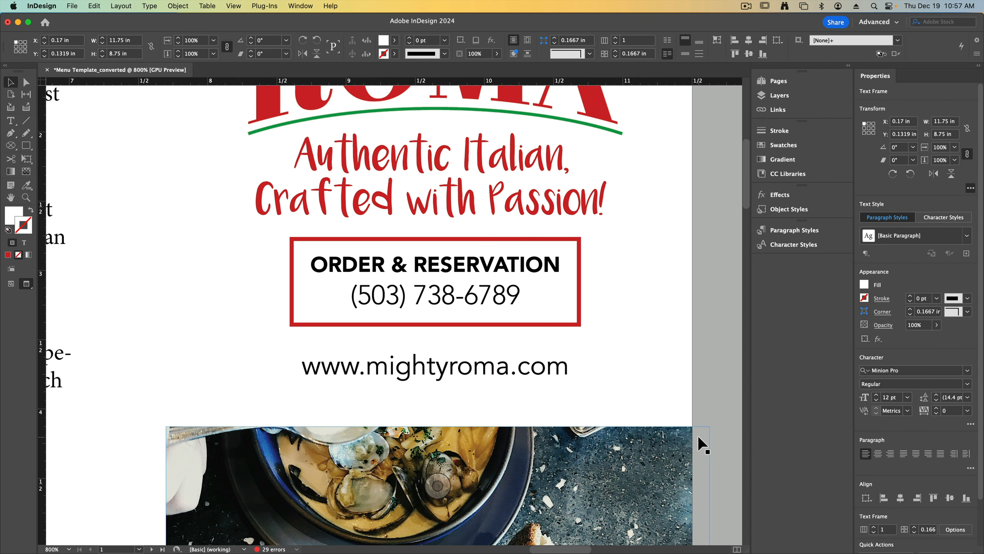
# Examine the layout of the front cover panel, from the logo down to the website address and food photo.
pyautogui.press('super+minus')
pyautogui.press('super+minus')
pyautogui.press('super+minus')
pyautogui.press('super+minus')
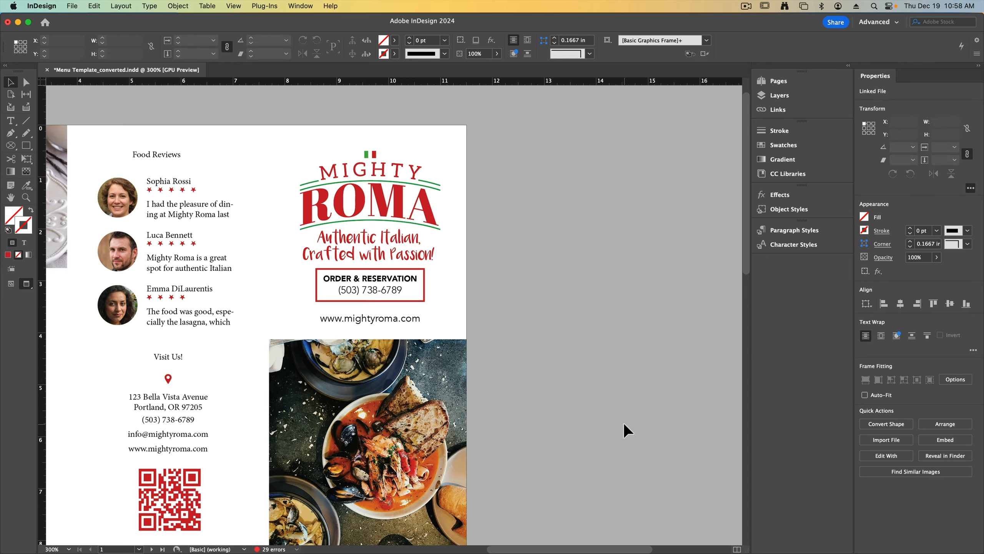
pyautogui.moveTo(582, 358); pyautogui.dragTo(610, 314)
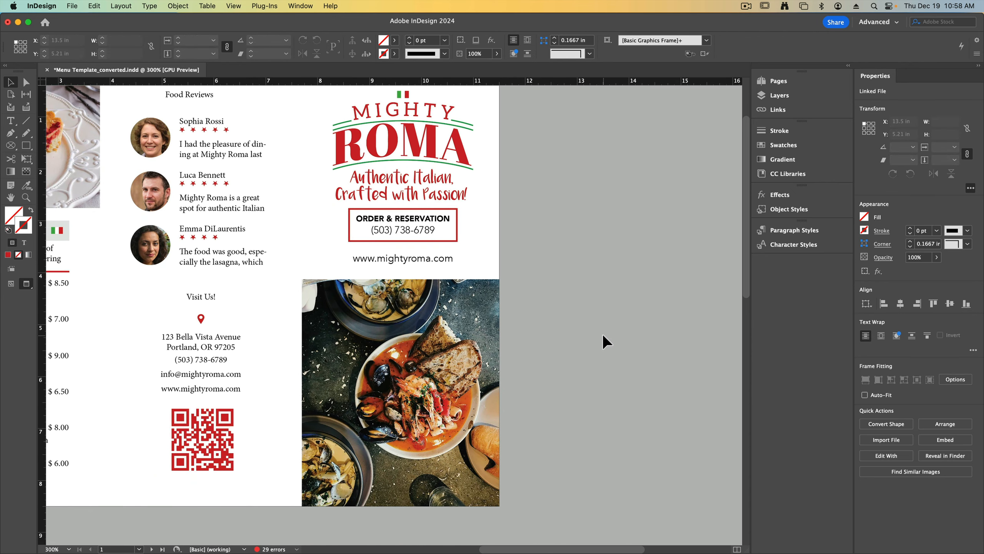
pyautogui.scroll(2, 591, 332)
pyautogui.hscroll(-1, 590, 331)
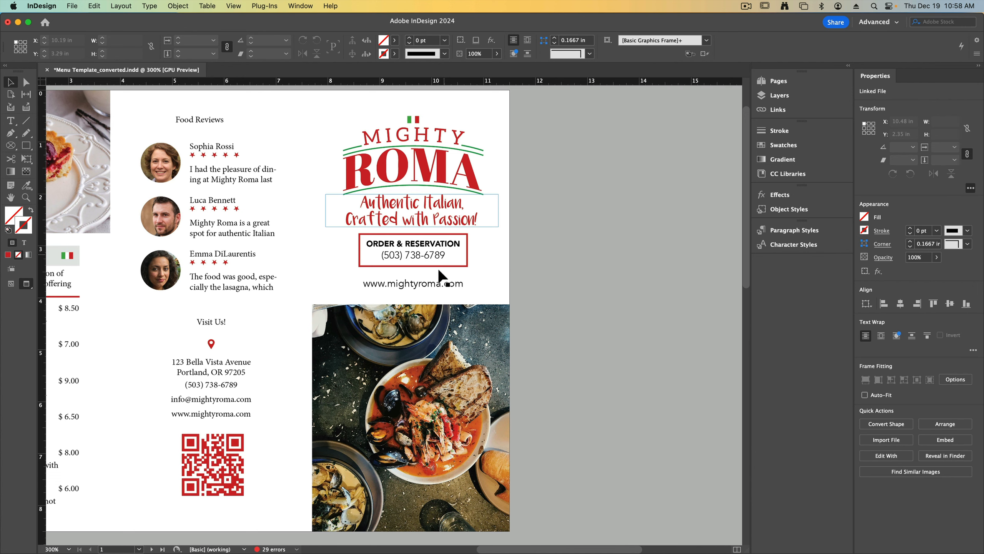
pyautogui.click(442, 286)
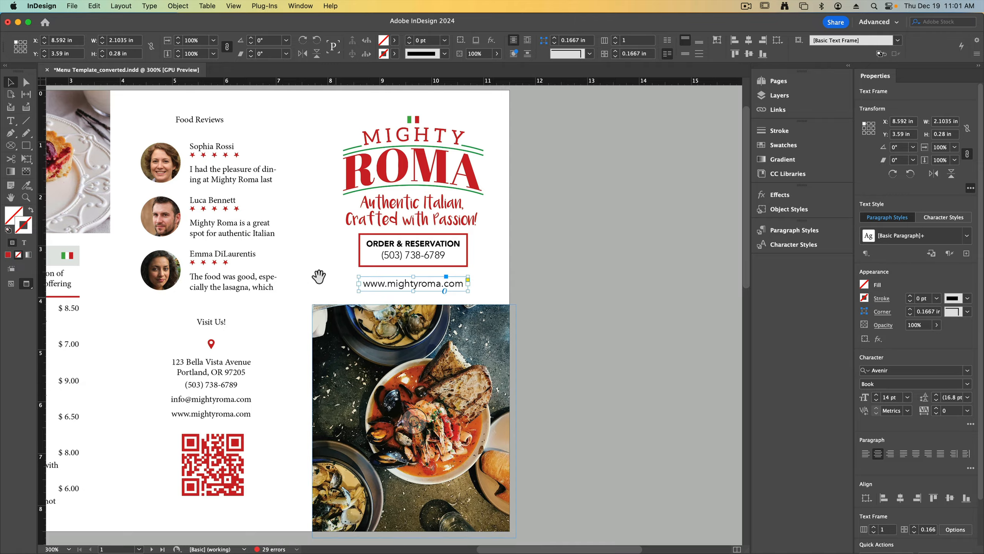
# Set the "Food Reviews" heading in the middle panel to the Avenir Black font.
pyautogui.hscroll(-10, 334, 292)
pyautogui.scroll(2, 334, 292)
pyautogui.scroll(-3, 466, 273)
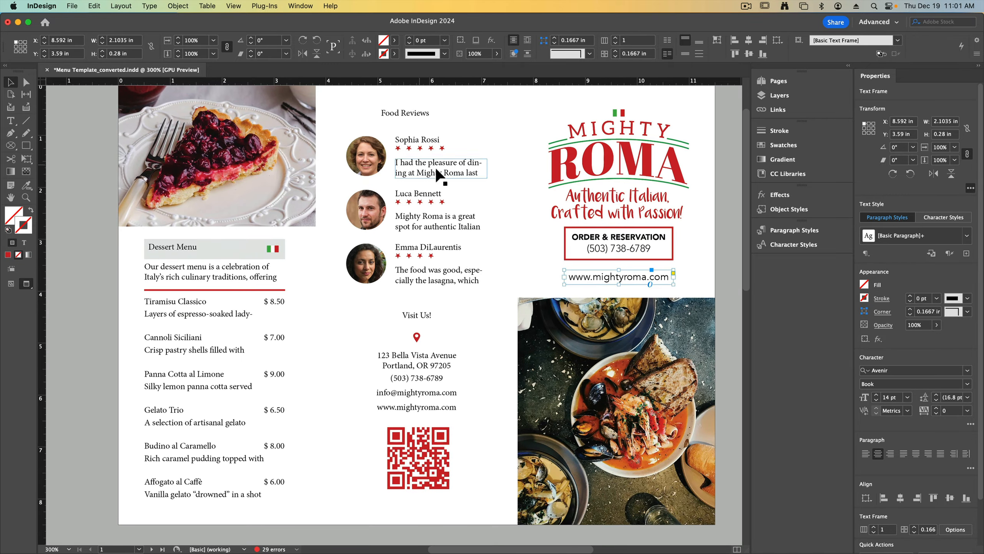
pyautogui.press('super+equal')
pyautogui.press('super+equal')
pyautogui.moveTo(310, 197); pyautogui.dragTo(480, 341)
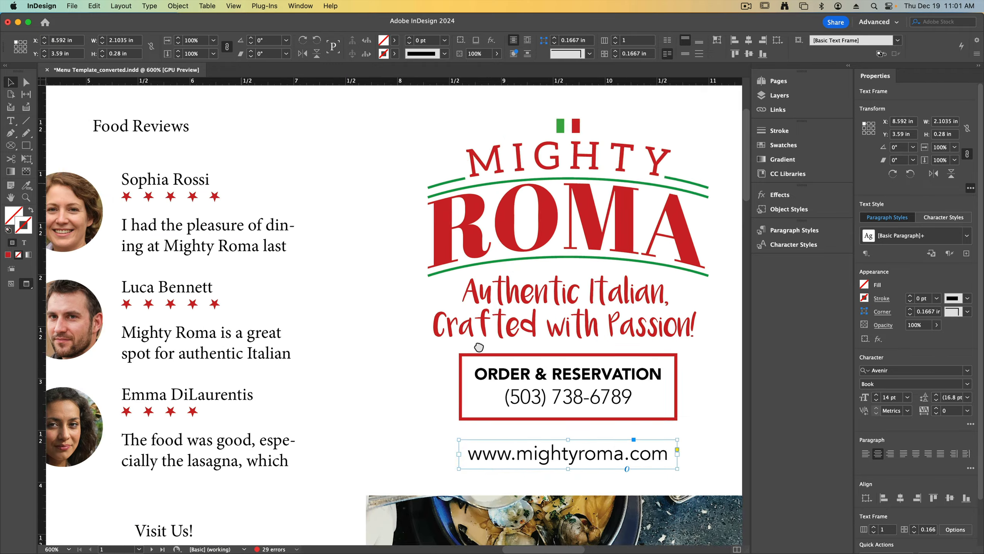
pyautogui.moveTo(310, 270); pyautogui.dragTo(527, 329)
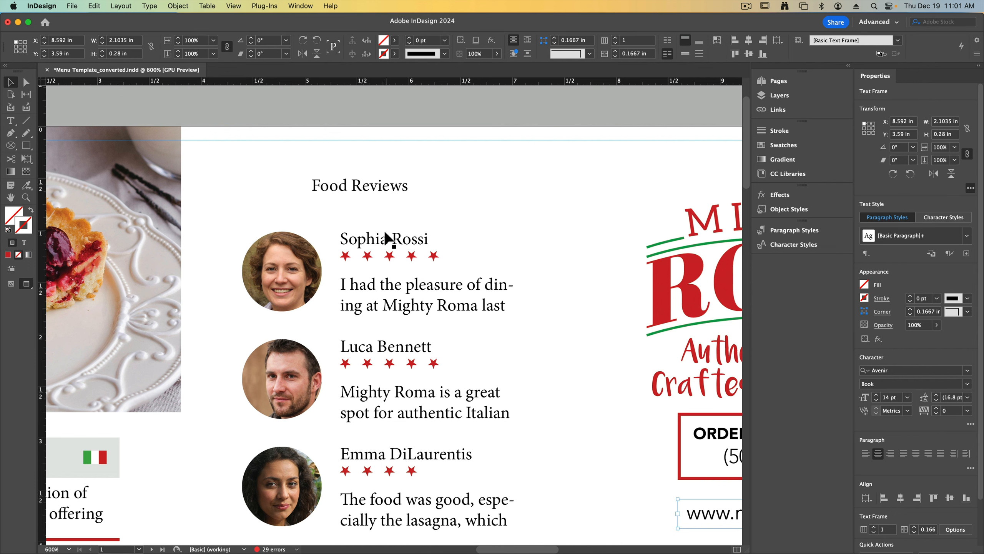
pyautogui.tripleClick(344, 189)
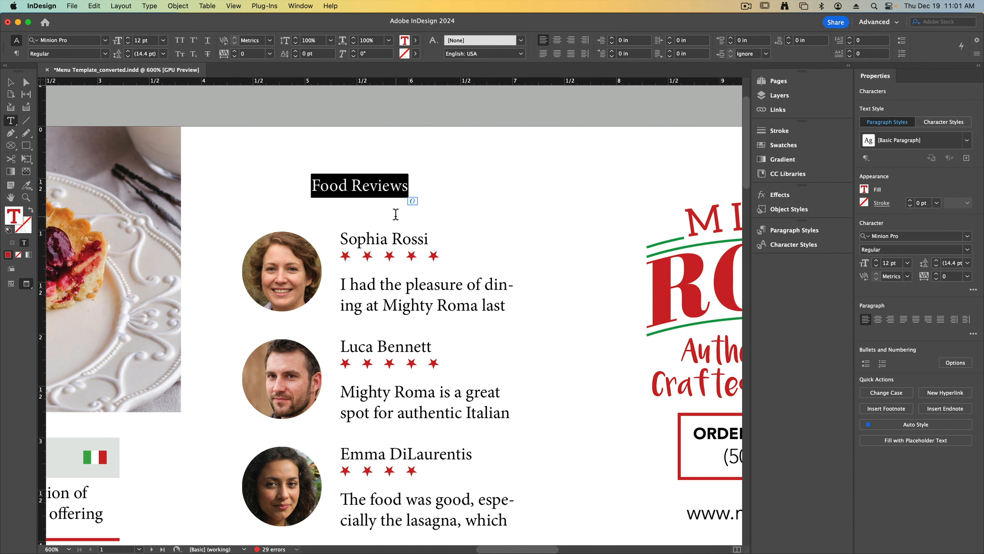
pyautogui.click(105, 40)
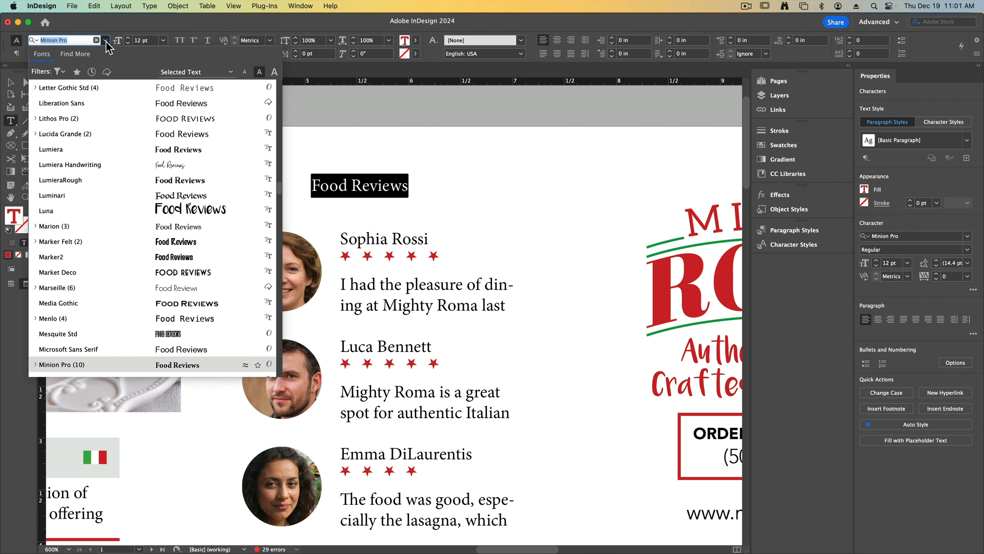
pyautogui.write('ave')
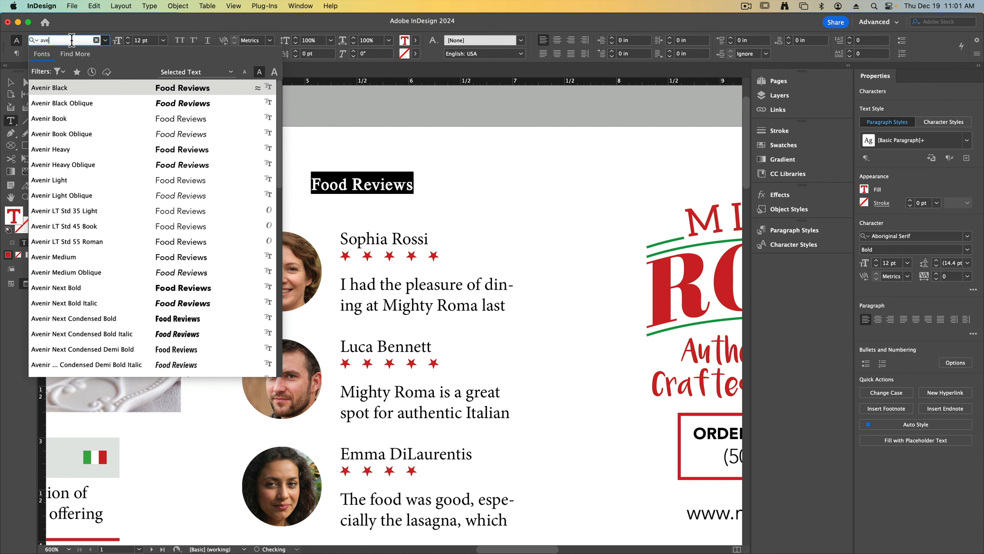
pyautogui.click(65, 86)
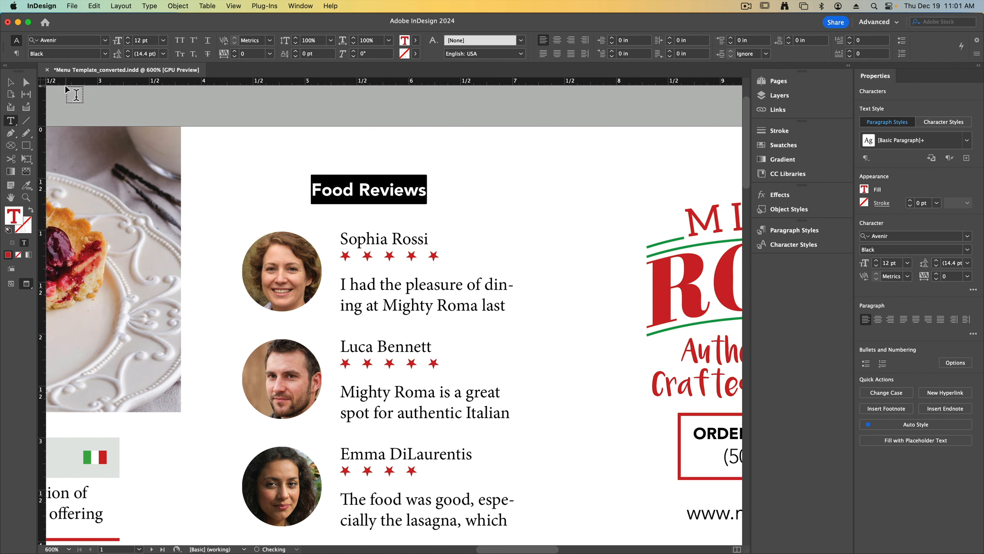
# Increase the "Food Reviews" heading's font size to 16 pt and finish editing its text.
pyautogui.click(128, 38)
pyautogui.click(128, 38)
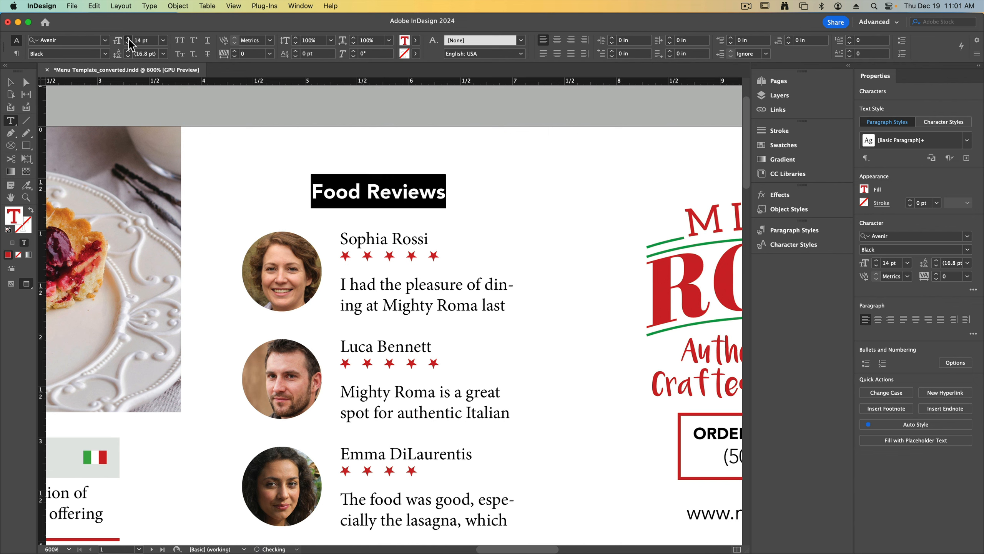
pyautogui.click(128, 38)
pyautogui.click(128, 37)
pyautogui.press('Escape')
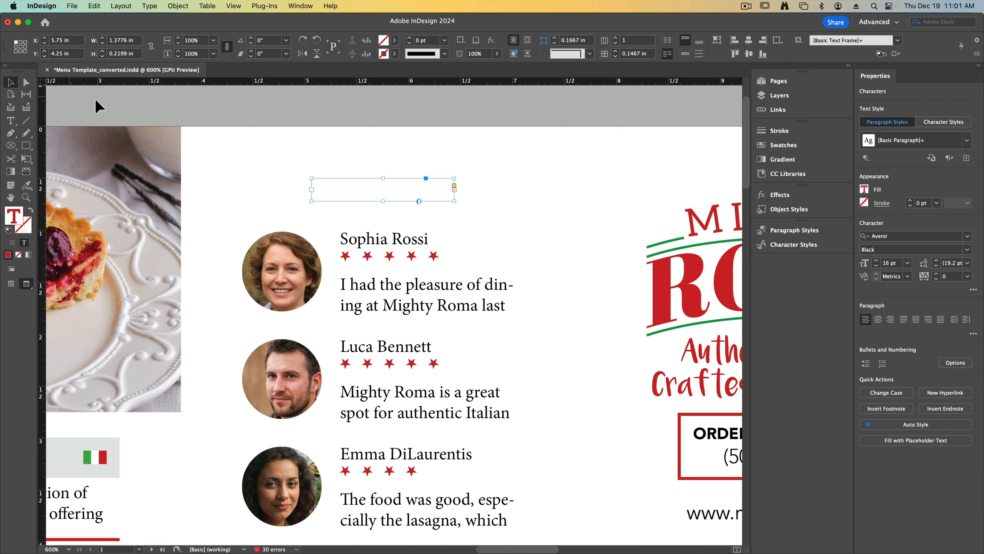
# Show the frame edges, enlarge the "Food Reviews" heading's frame until its text fits, and position it above the reviews.
pyautogui.press('w')
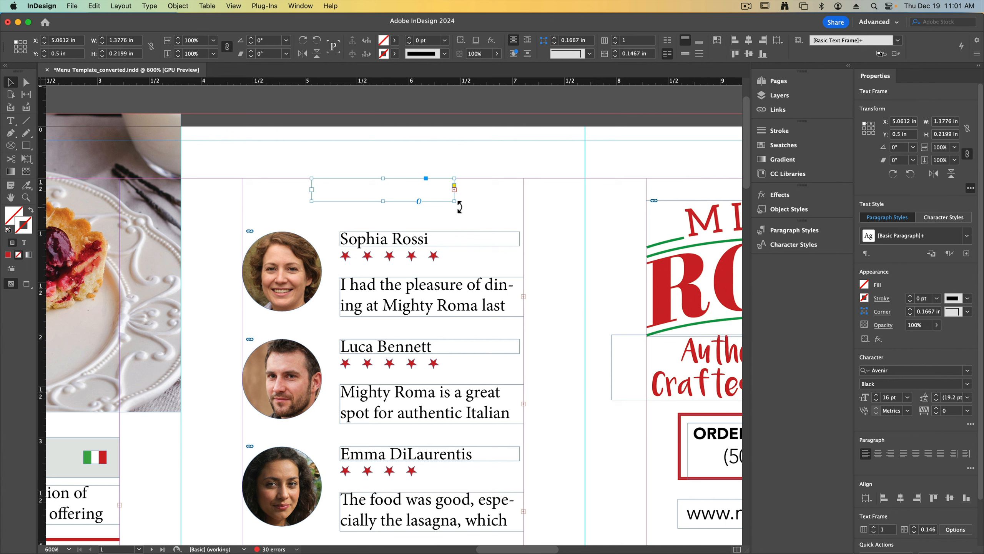
pyautogui.moveTo(454, 201); pyautogui.dragTo(501, 211)
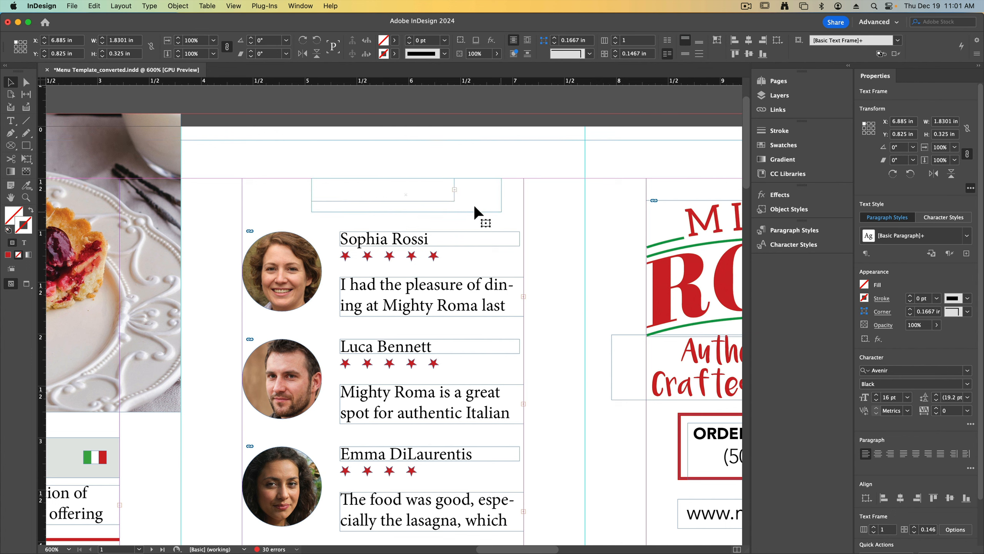
pyautogui.moveTo(418, 201); pyautogui.dragTo(438, 199)
pyautogui.press('Down')
pyautogui.press('Down')
pyautogui.press('Down')
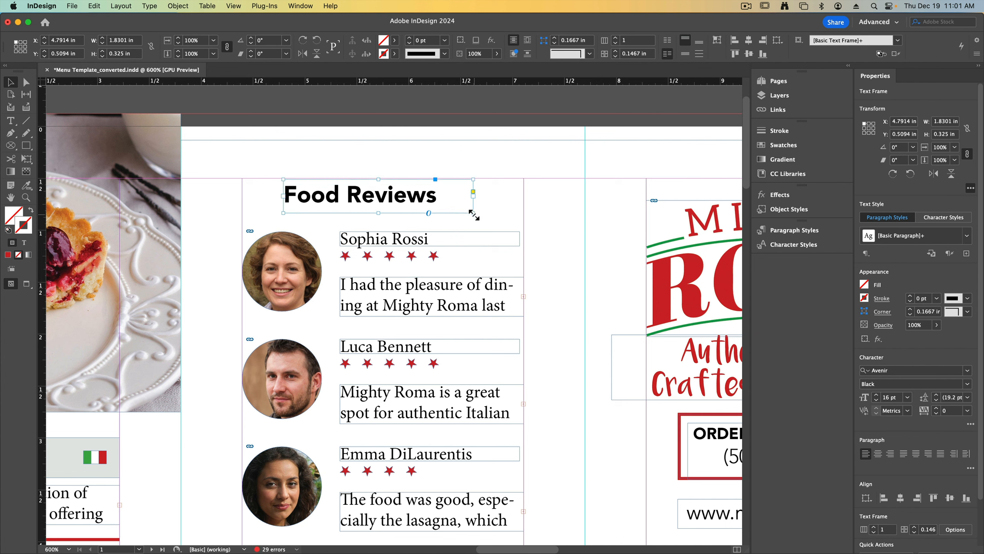
pyautogui.moveTo(473, 215); pyautogui.dragTo(485, 214)
pyautogui.doubleClick(387, 200)
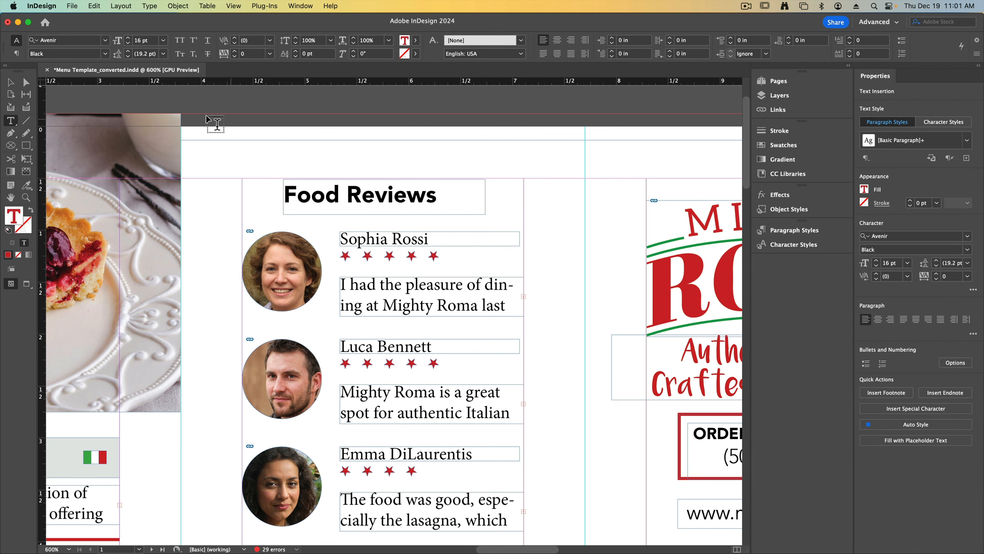
pyautogui.press('Escape')
pyautogui.click(198, 107)
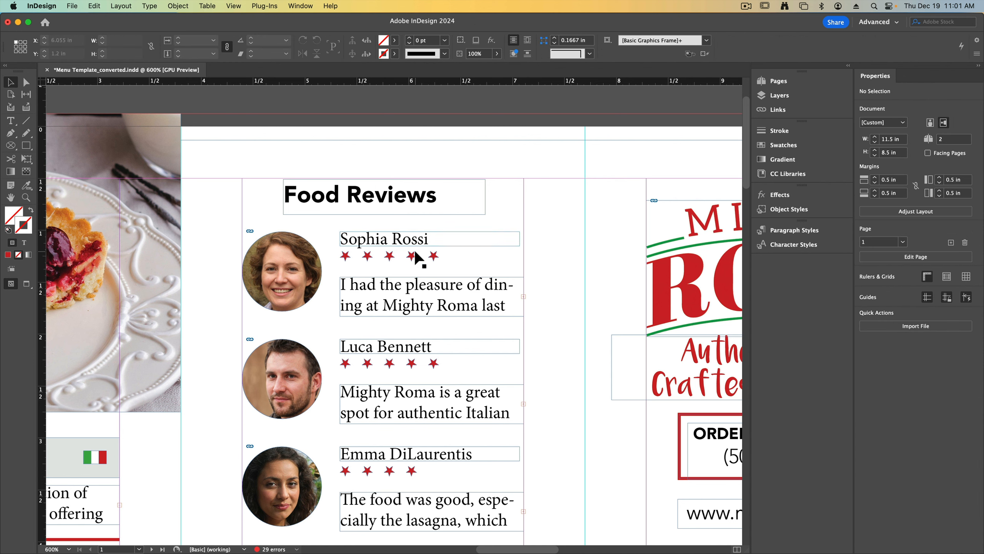
# Set the first reviewer's name to the Avenir Heavy font.
pyautogui.click(401, 239)
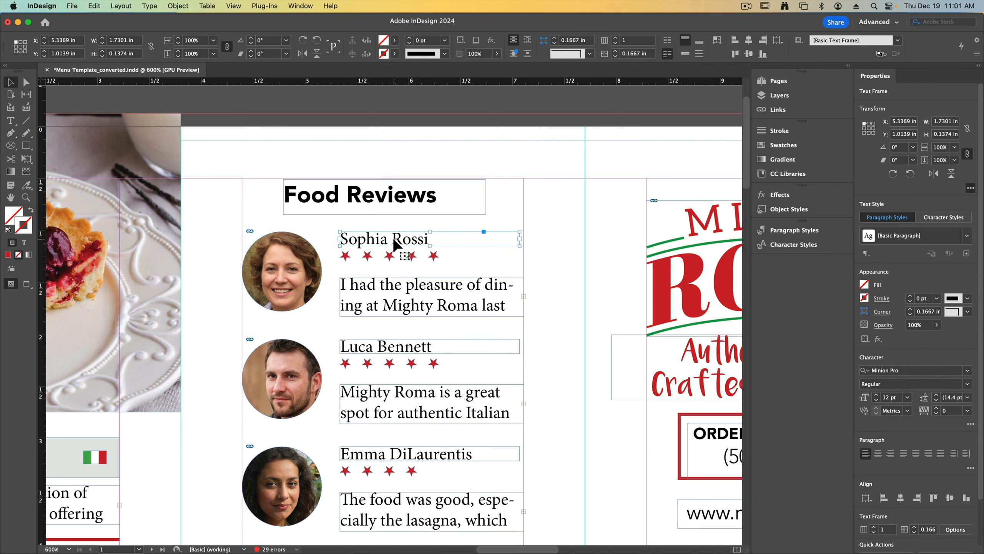
pyautogui.tripleClick(397, 241)
pyautogui.click(90, 39)
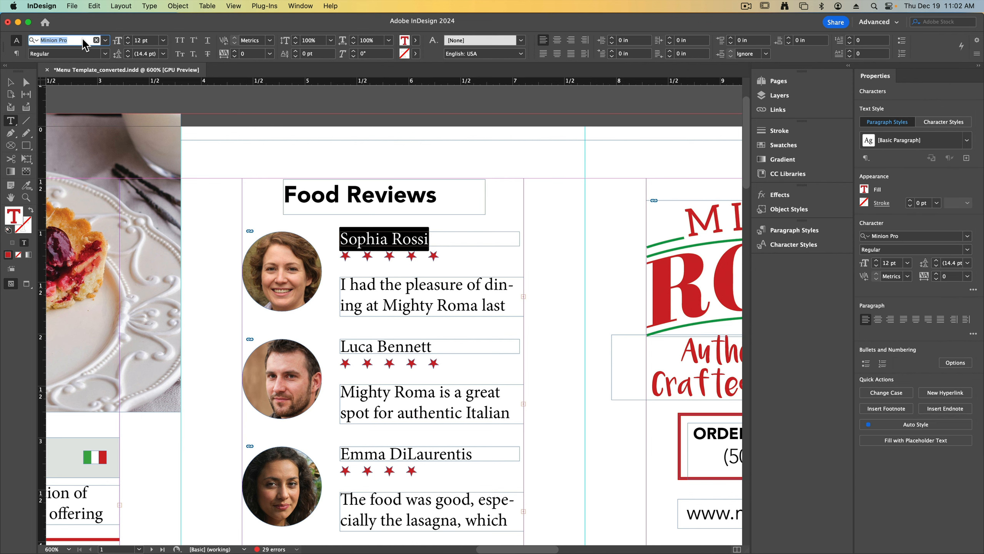
pyautogui.write('ave')
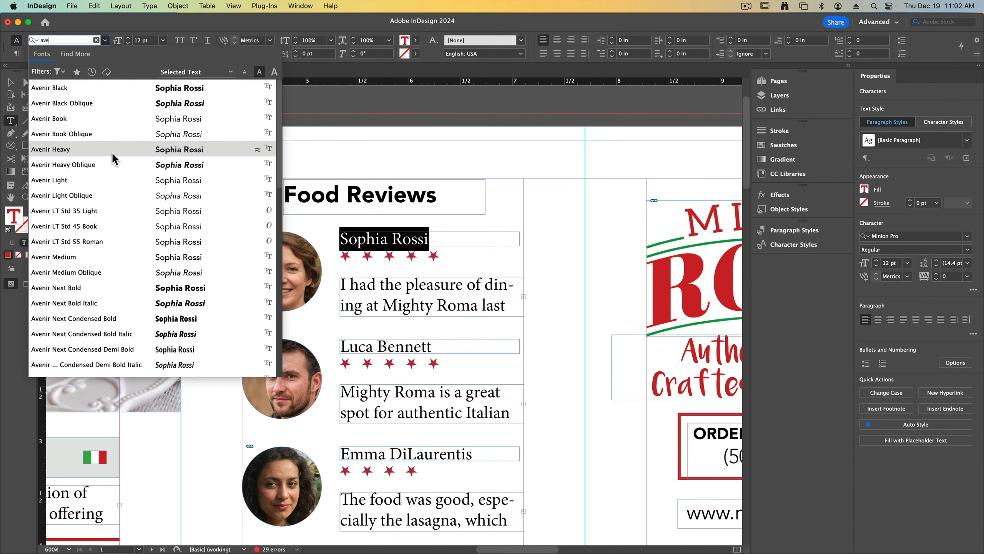
pyautogui.click(110, 151)
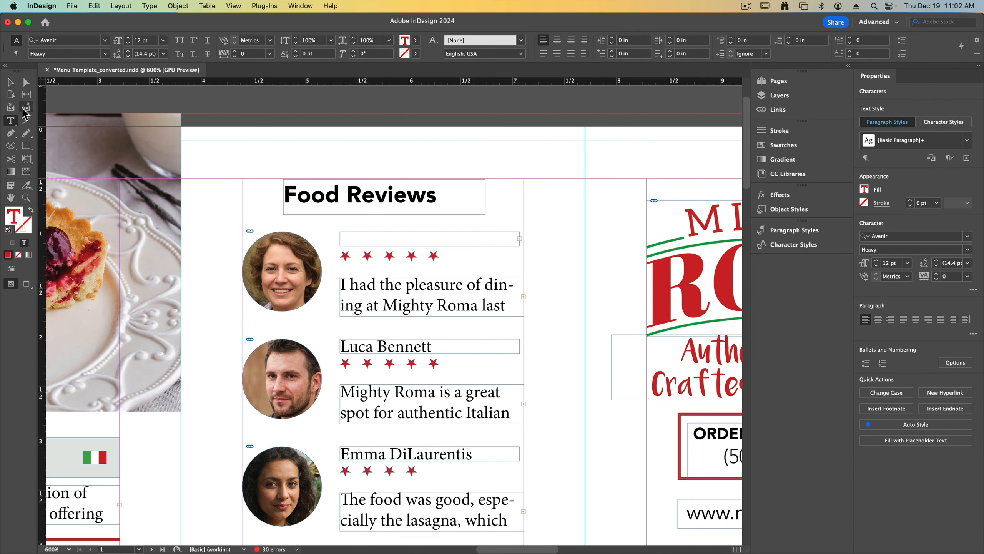
# Extend the first reviewer's name frame slightly upward so the overset name fits.
pyautogui.click(10, 83)
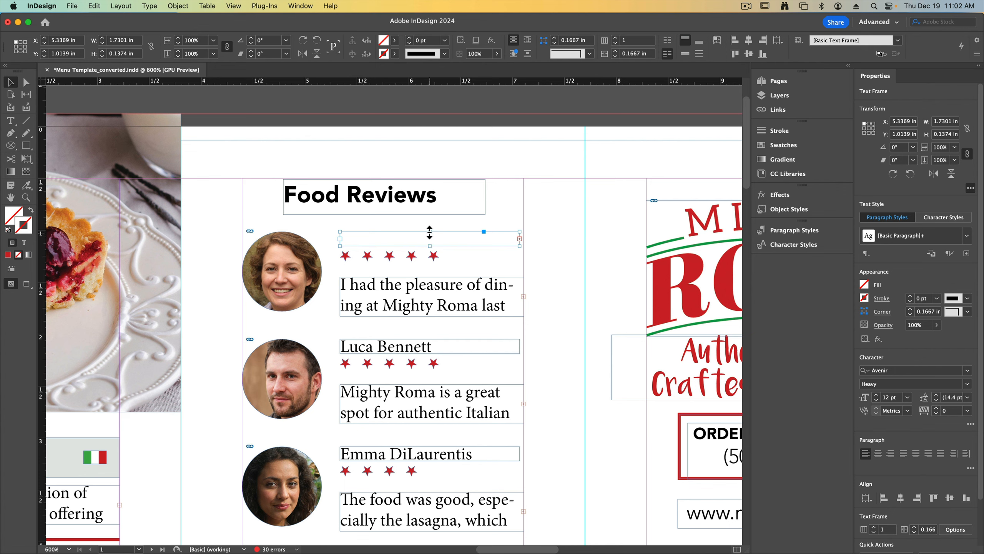
pyautogui.moveTo(430, 231); pyautogui.dragTo(431, 226)
pyautogui.tripleClick(407, 238)
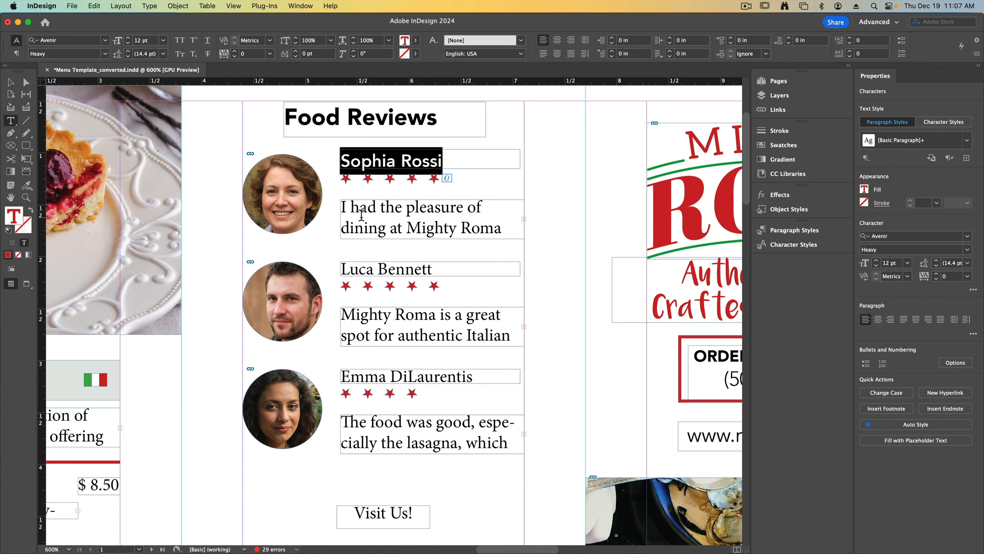
# Set the whole text of the first review to the Avenir Light font.
pyautogui.tripleClick(365, 208)
pyautogui.click(382, 216)
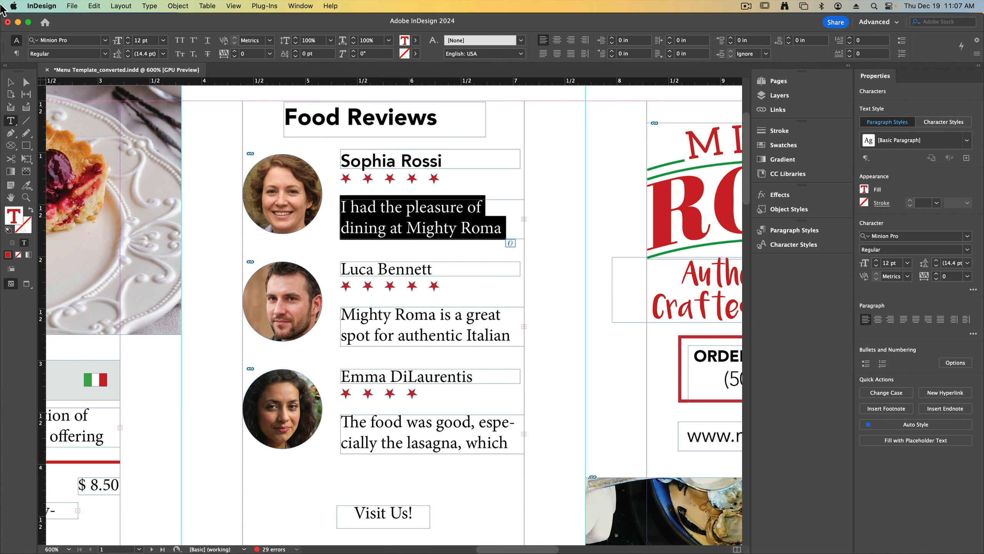
pyautogui.click(73, 41)
pyautogui.write('ave')
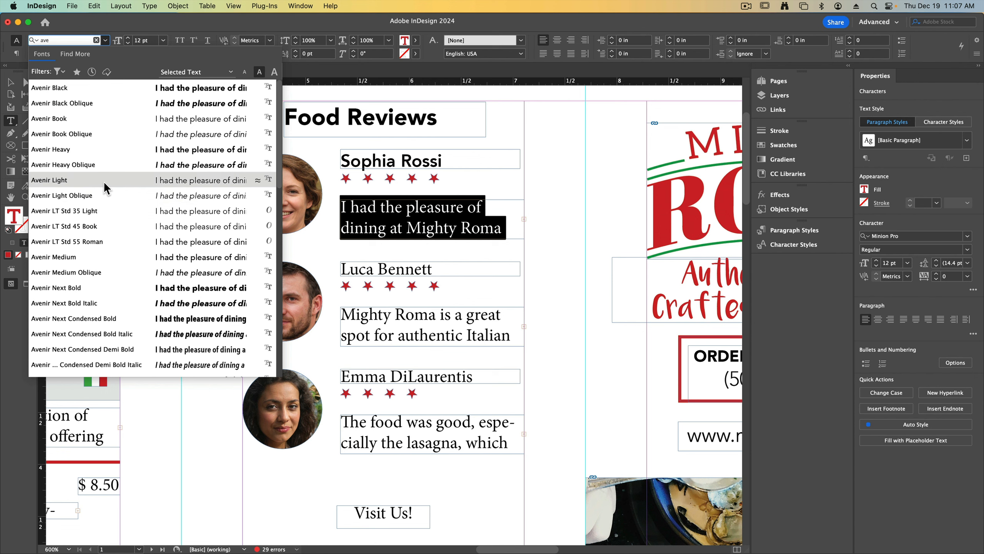
pyautogui.click(103, 181)
pyautogui.press('super+z')
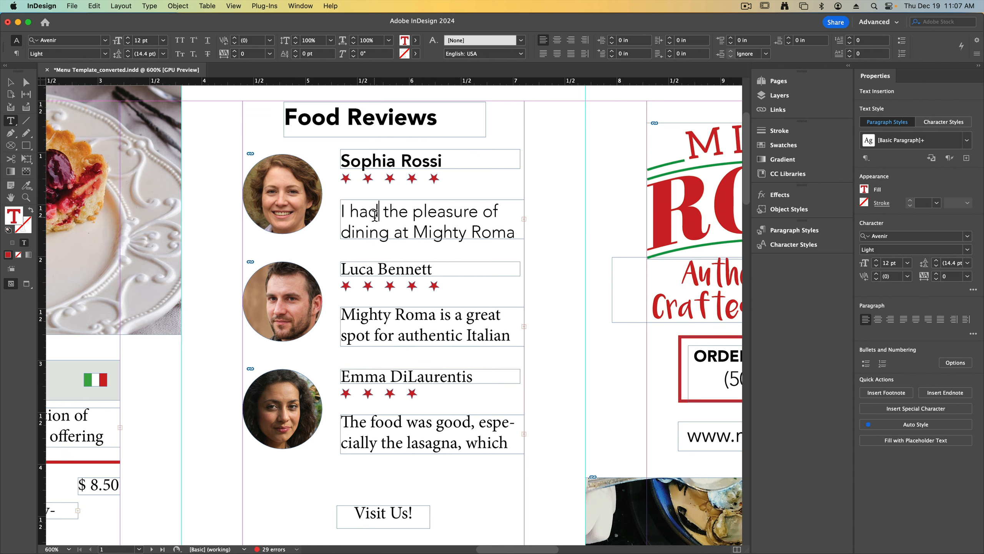
pyautogui.press('super+shift+z')
# Change the first review text's font style to Book.
pyautogui.click(104, 40)
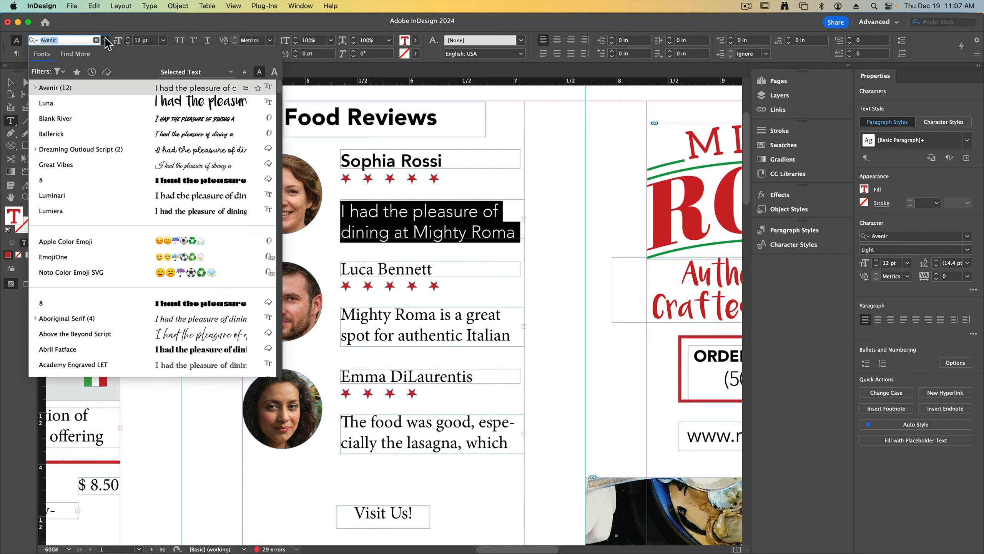
pyautogui.click(121, 6)
pyautogui.click(105, 53)
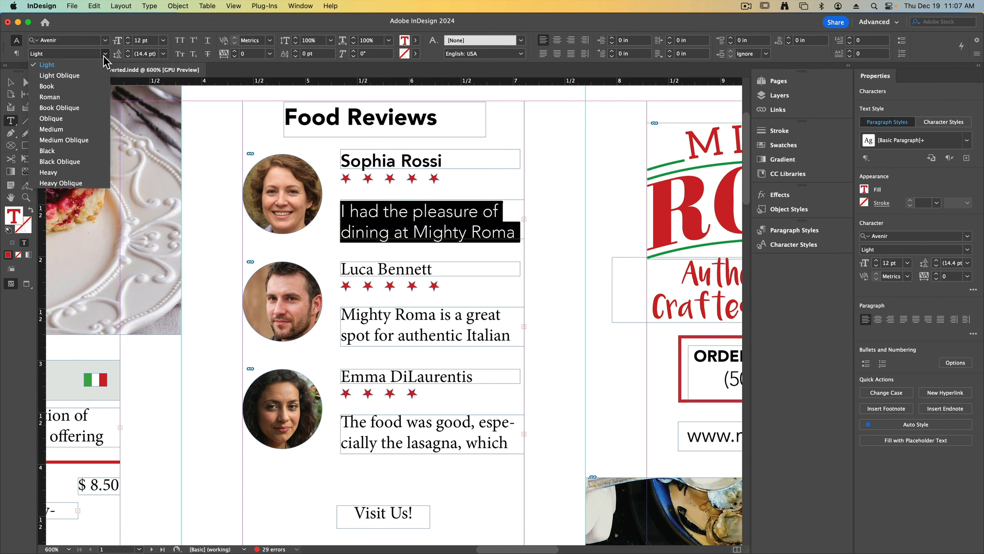
pyautogui.click(65, 89)
# Select all of the first review's text and reduce its font size to 7 pt so the full review fits its frame.
pyautogui.click(414, 232)
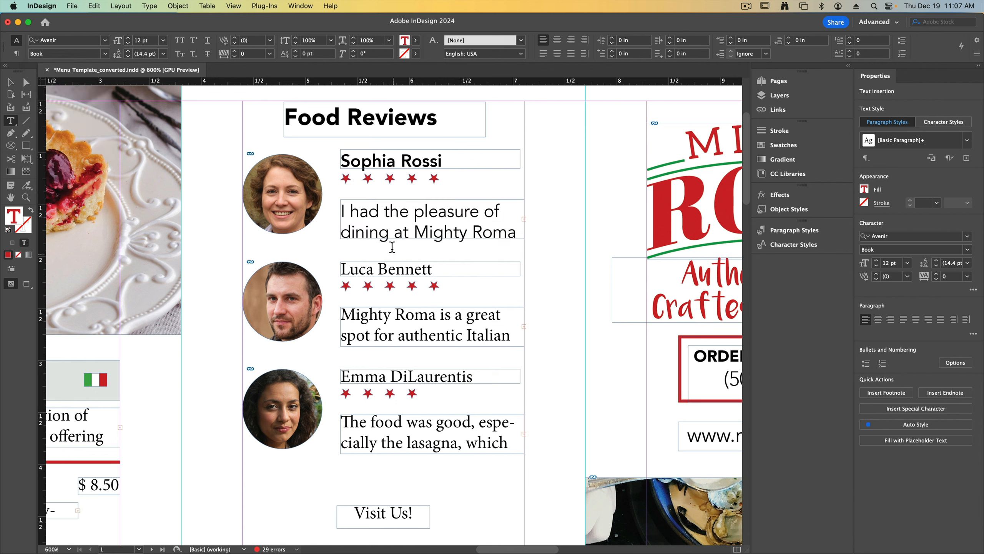
pyautogui.press('super+a')
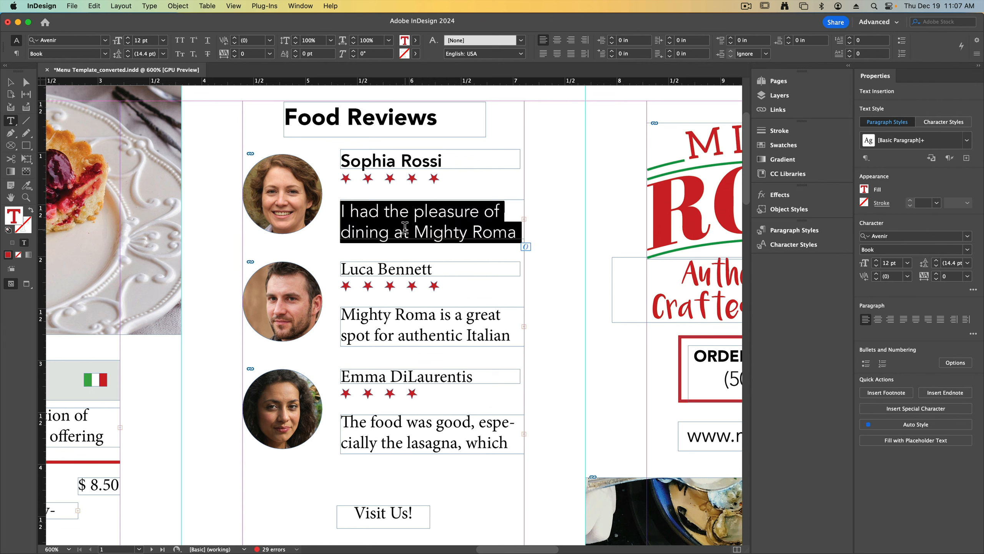
pyautogui.click(128, 42)
pyautogui.click(127, 43)
pyautogui.click(127, 43)
pyautogui.click(127, 42)
pyautogui.click(128, 43)
pyautogui.click(127, 43)
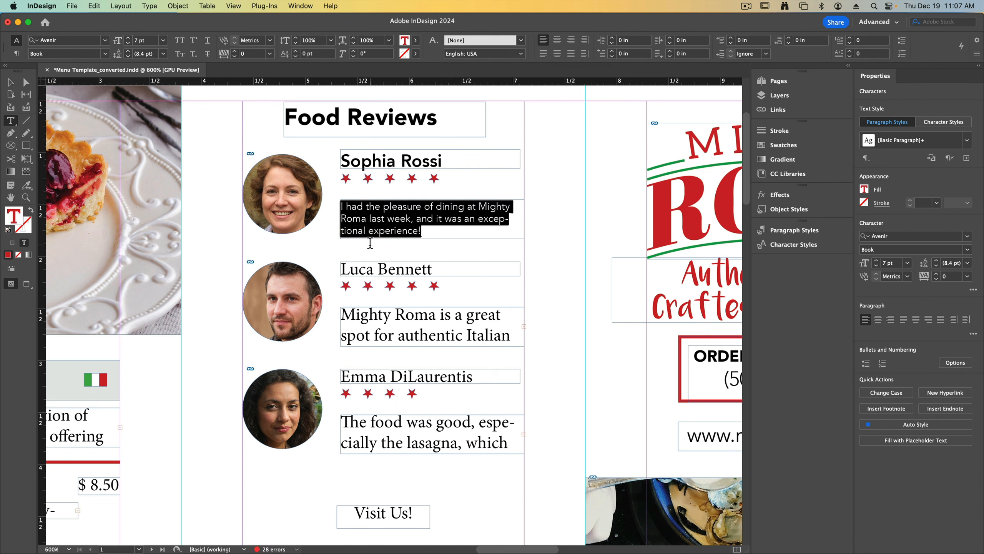
pyautogui.click(10, 82)
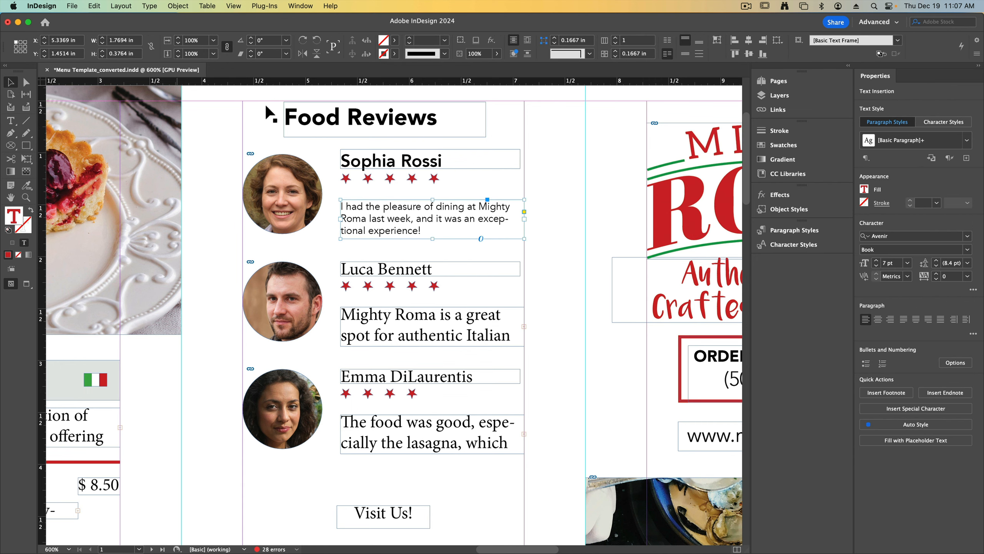
# Preview the Food Reviews panel without guides and frame edges, and return to the normal view.
pyautogui.click(542, 174)
pyautogui.moveTo(537, 174); pyautogui.dragTo(534, 196)
pyautogui.press('w')
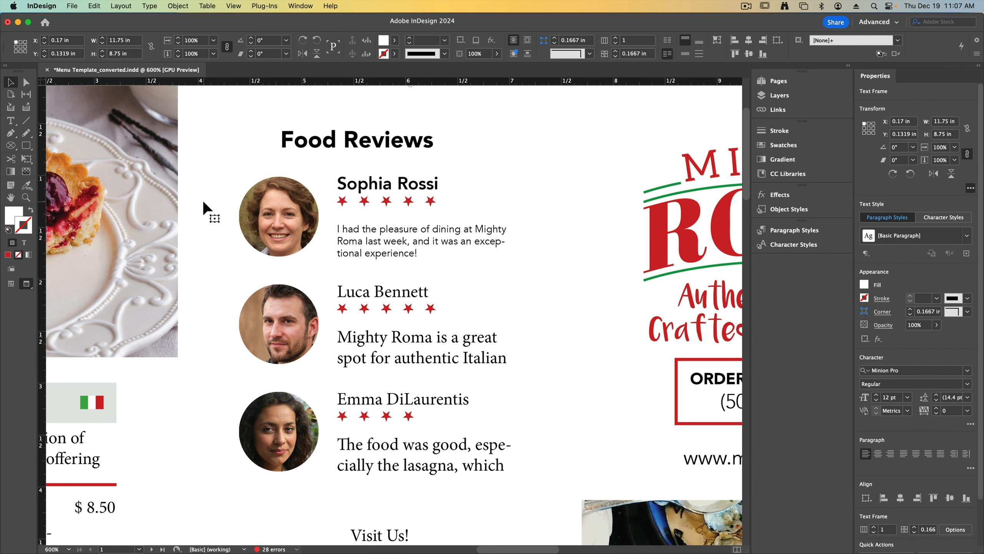
pyautogui.press('w')
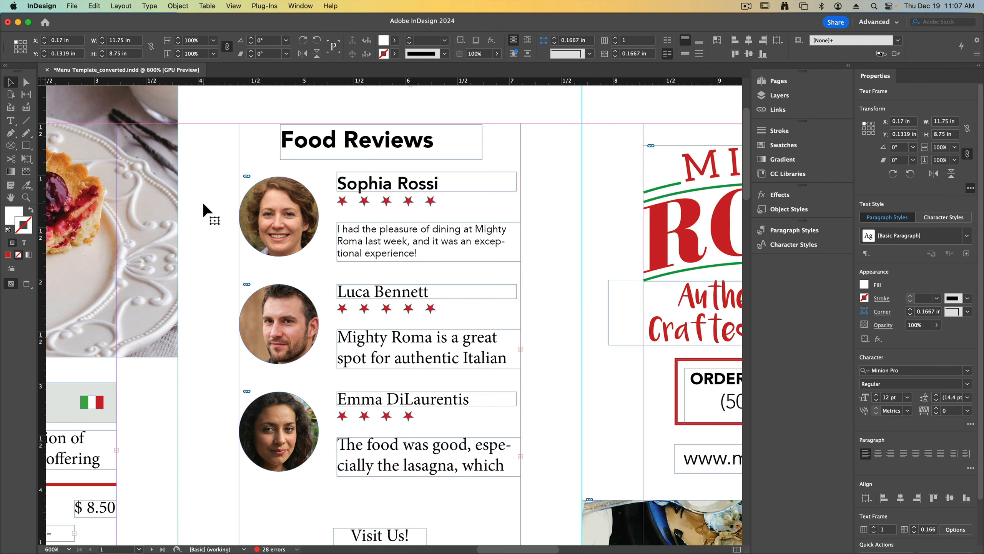
# Select all of the first review's text and set its font size to 9 pt.
pyautogui.doubleClick(358, 236)
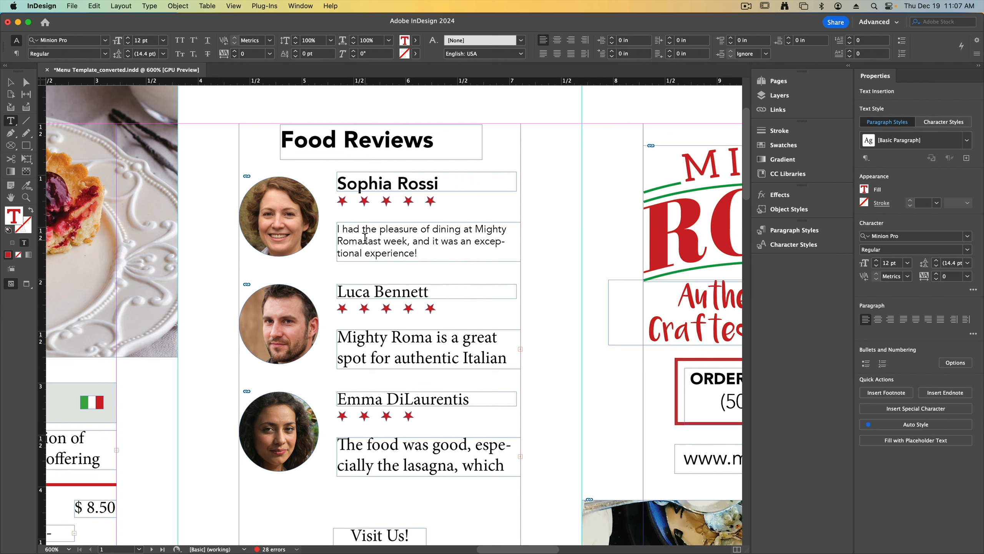
pyautogui.press('Escape')
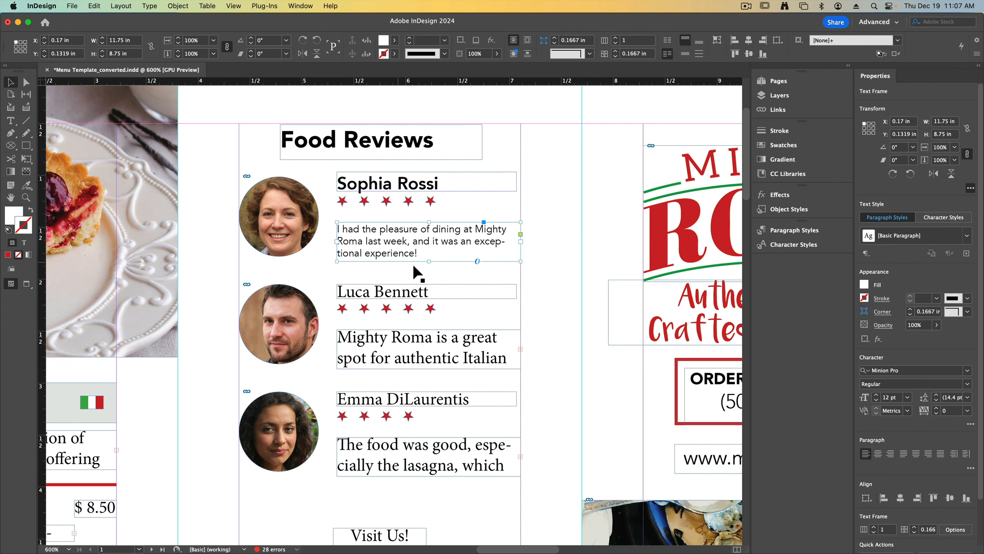
pyautogui.doubleClick(391, 245)
pyautogui.press('super+a')
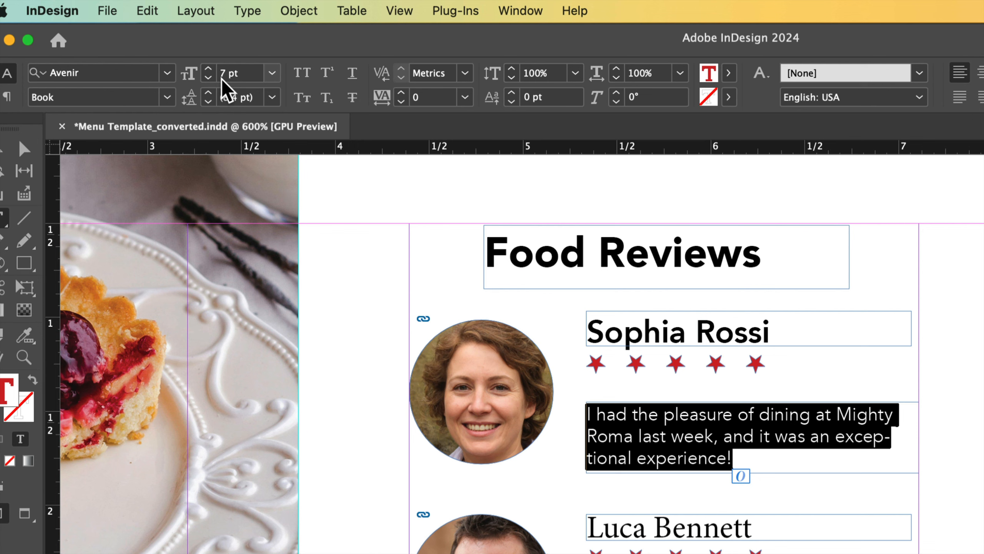
pyautogui.click(208, 69)
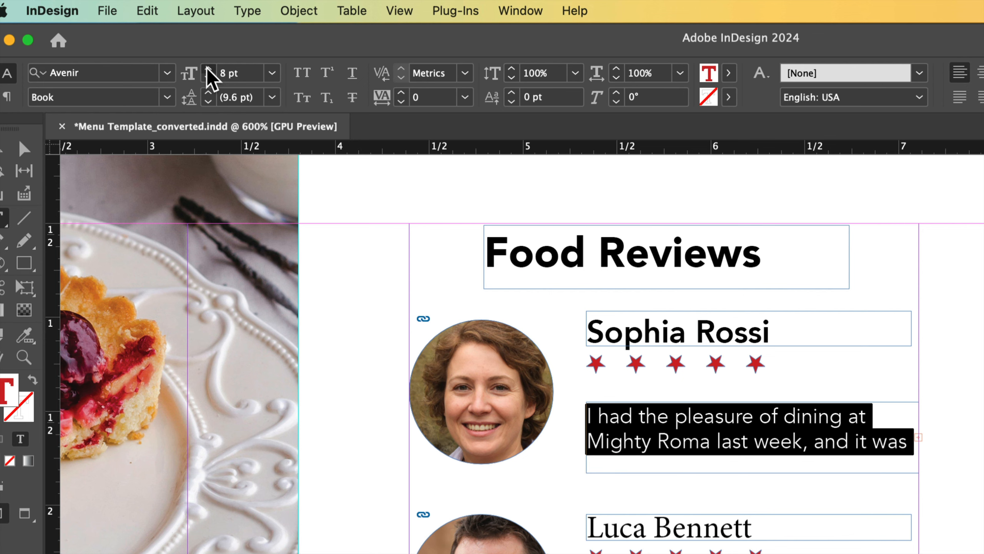
pyautogui.click(208, 69)
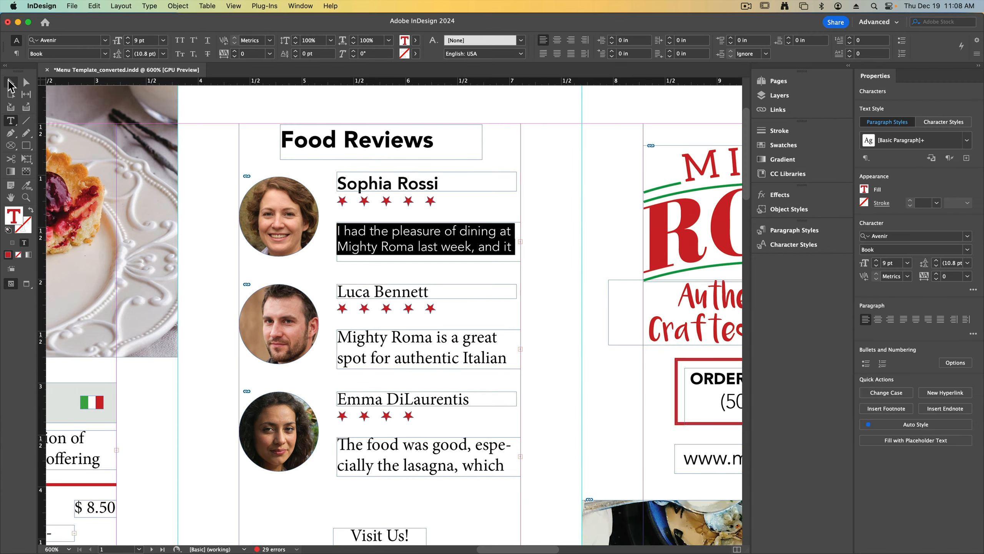
# Extend the first review's text frame downward to a height of about 0.5 in to fit the full review.
pyautogui.click(10, 83)
pyautogui.moveTo(429, 261); pyautogui.dragTo(429, 279)
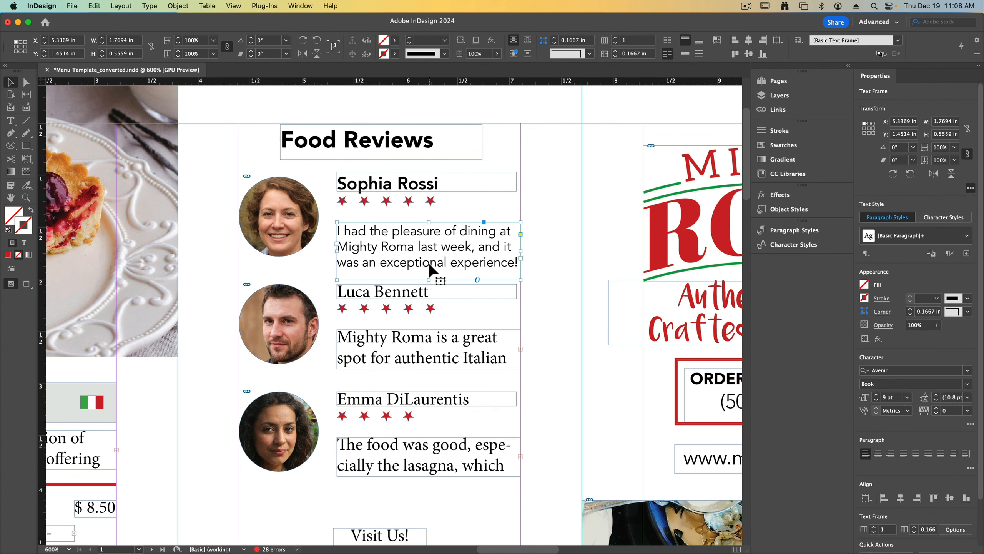
pyautogui.moveTo(430, 278); pyautogui.dragTo(429, 274)
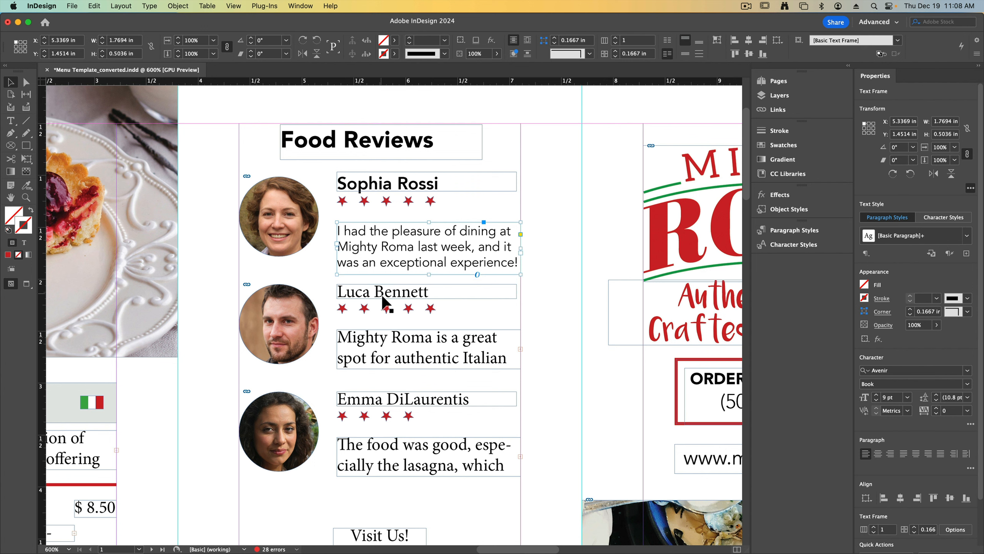
pyautogui.tripleClick(410, 241)
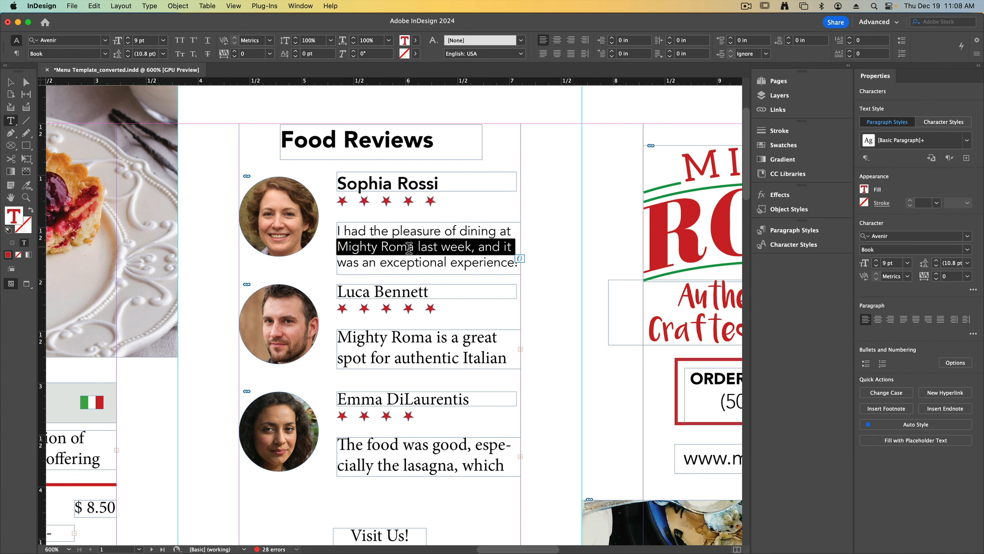
pyautogui.press('Escape')
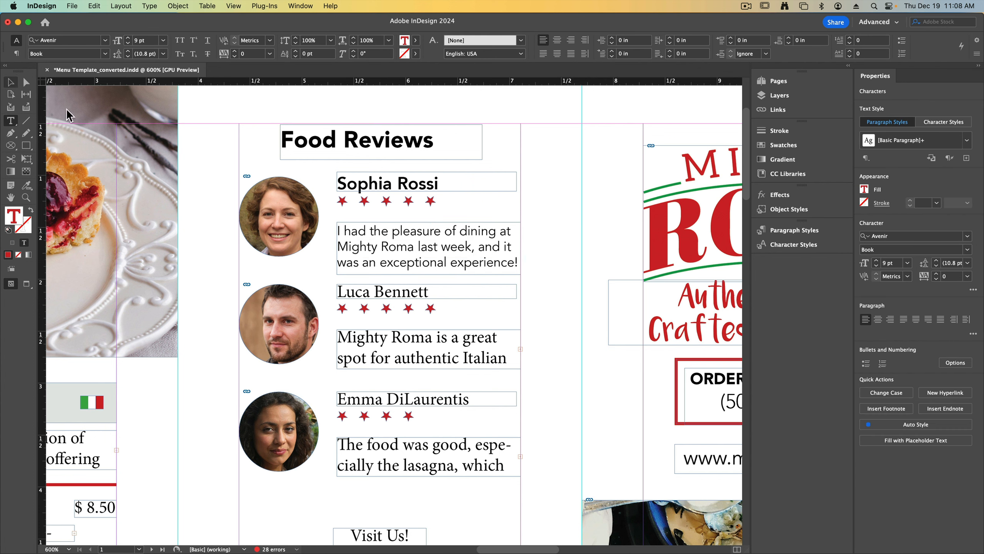
pyautogui.moveTo(406, 258); pyautogui.dragTo(370, 209)
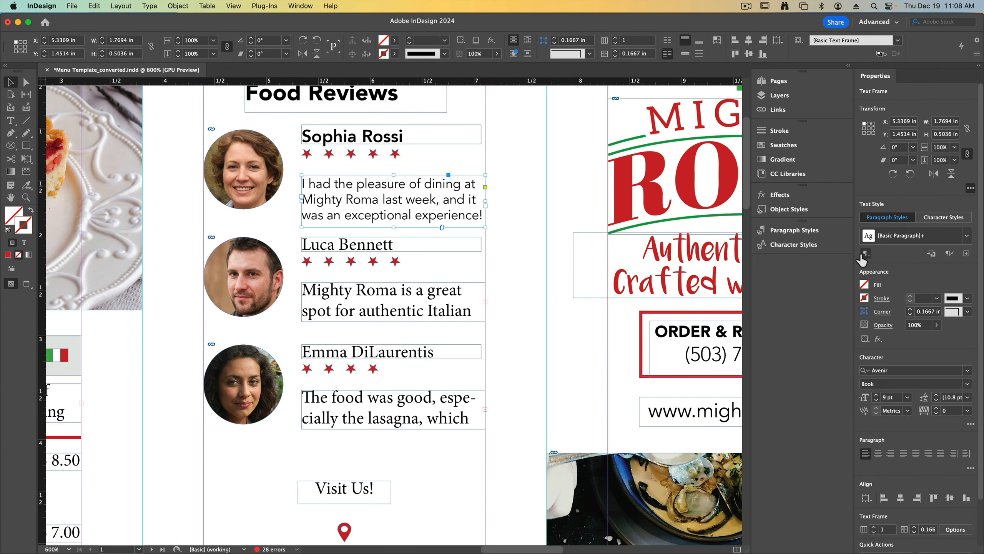
pyautogui.moveTo(335, 212); pyautogui.dragTo(326, 245)
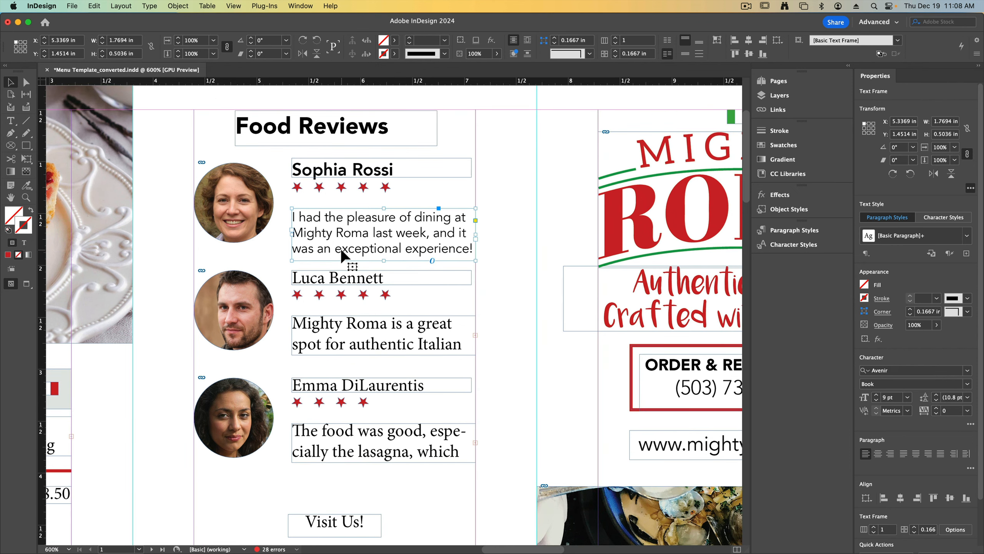
# Create a new paragraph style from the formatting of the first reviewer's name.
pyautogui.press('t')
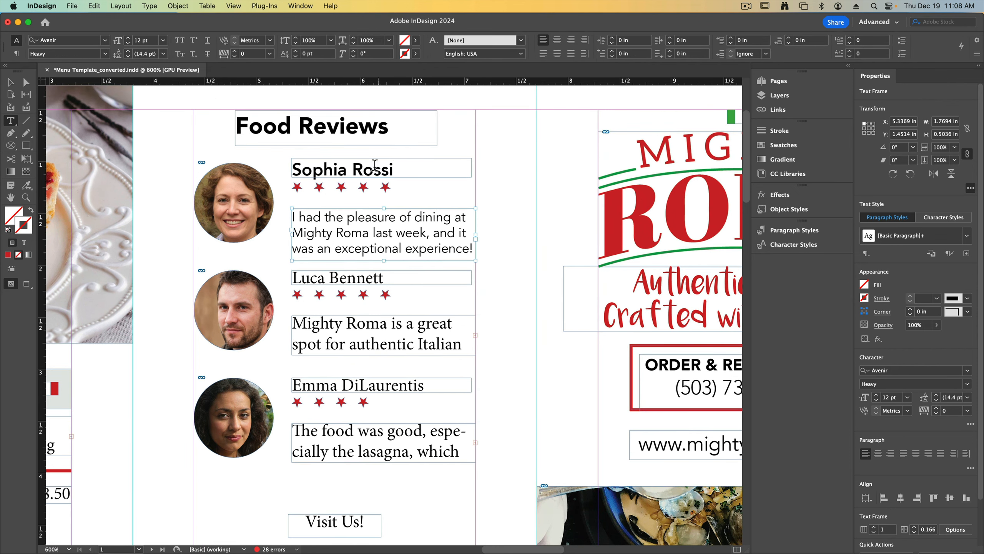
pyautogui.moveTo(395, 168); pyautogui.dragTo(281, 205)
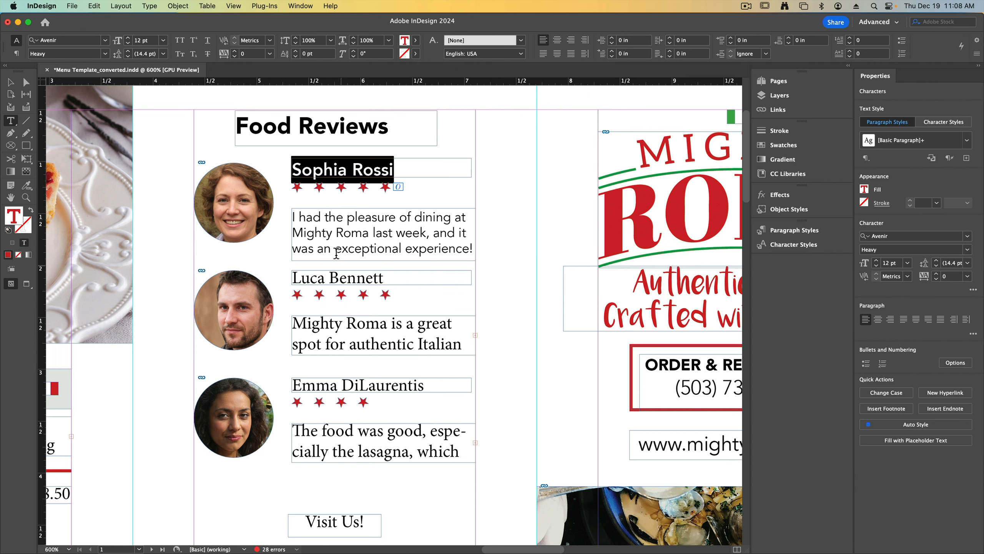
pyautogui.click(800, 234)
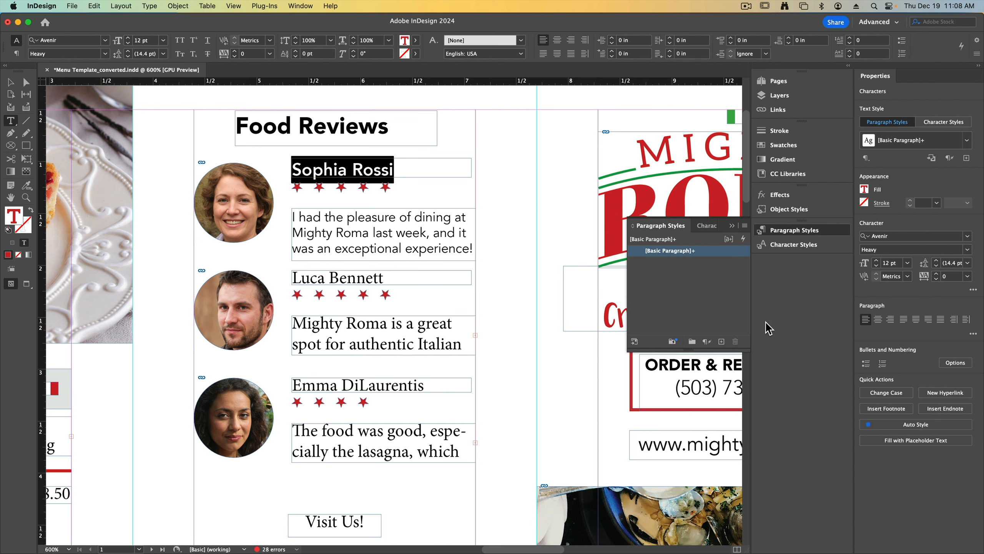
pyautogui.click(151, 6)
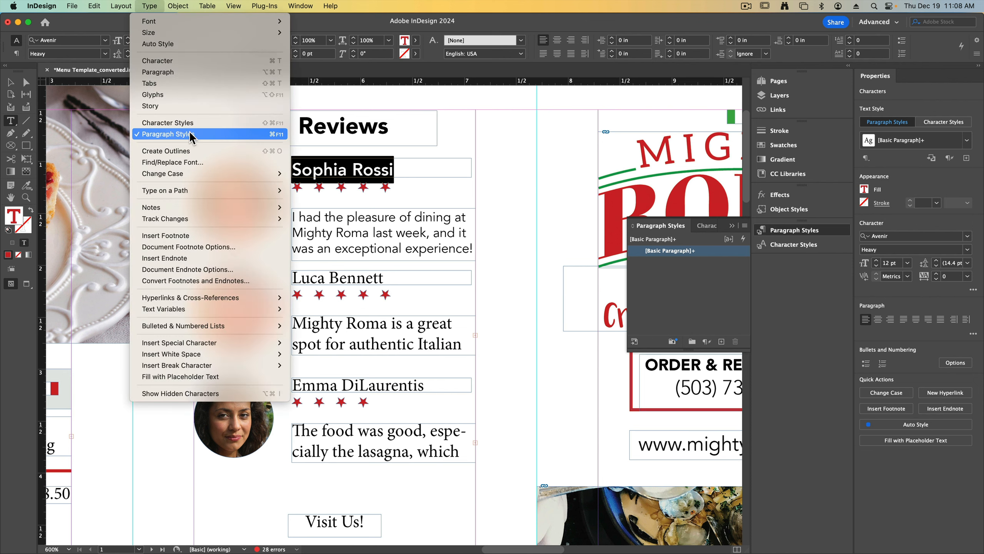
pyautogui.click(122, 5)
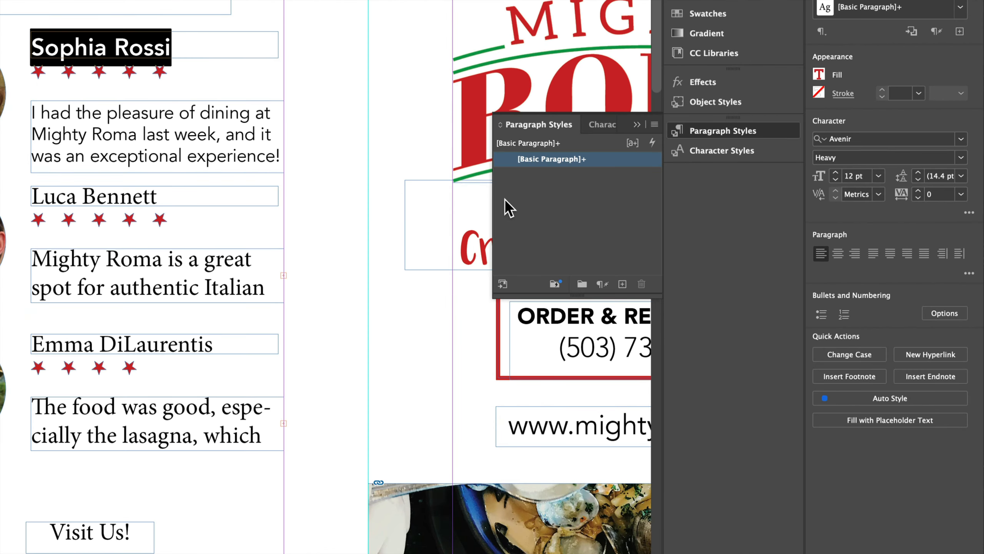
pyautogui.click(623, 287)
pyautogui.click(543, 174)
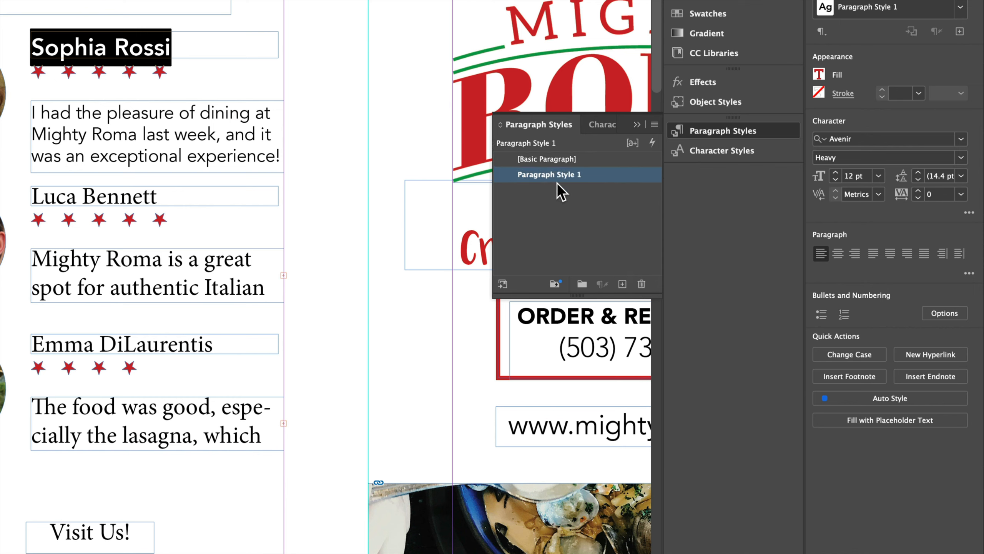
# Open the new paragraph style's options and name the style "Reviewer Name".
pyautogui.click(542, 175)
pyautogui.click(637, 180)
pyautogui.doubleClick(592, 175)
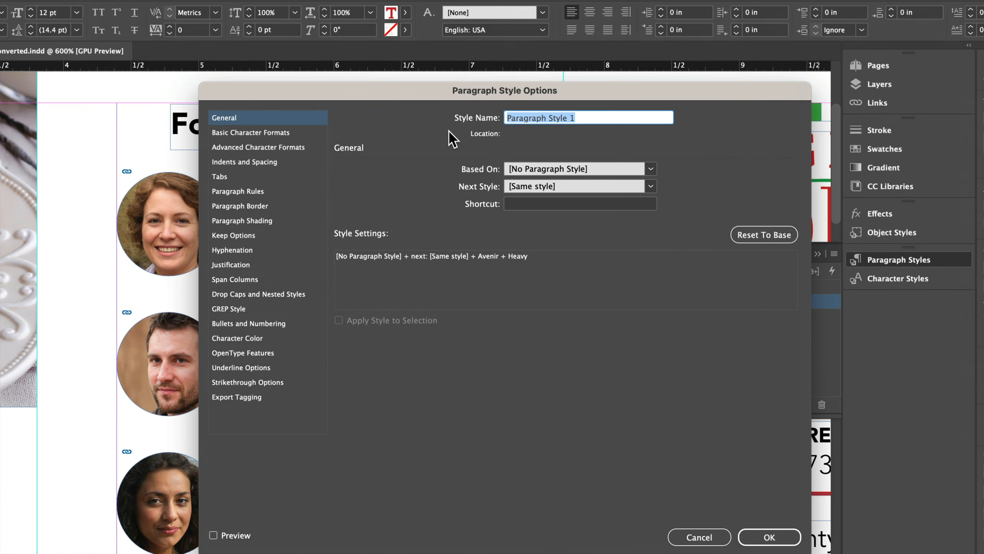
pyautogui.moveTo(529, 91); pyautogui.dragTo(426, 194)
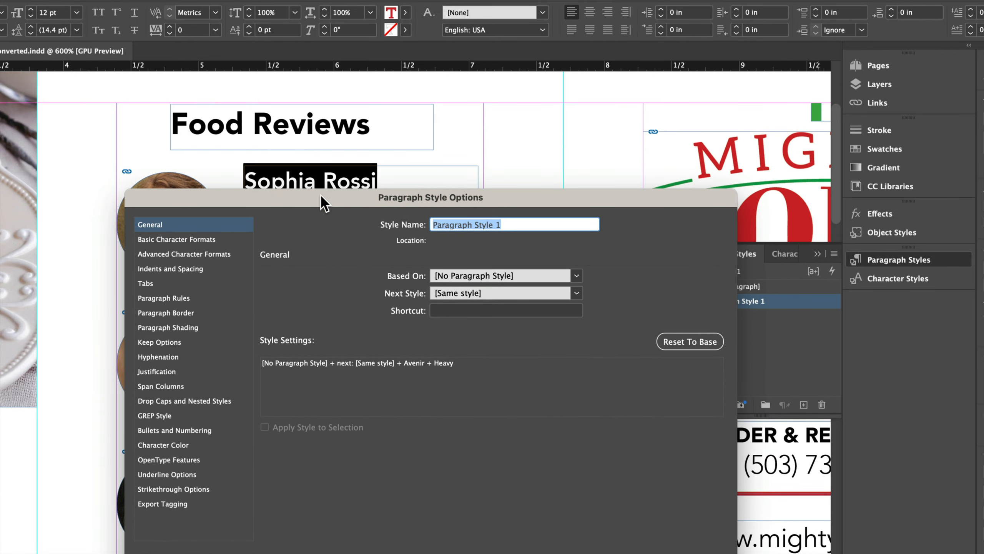
pyautogui.moveTo(322, 196); pyautogui.dragTo(324, 135)
pyautogui.moveTo(478, 141); pyautogui.dragTo(484, 151)
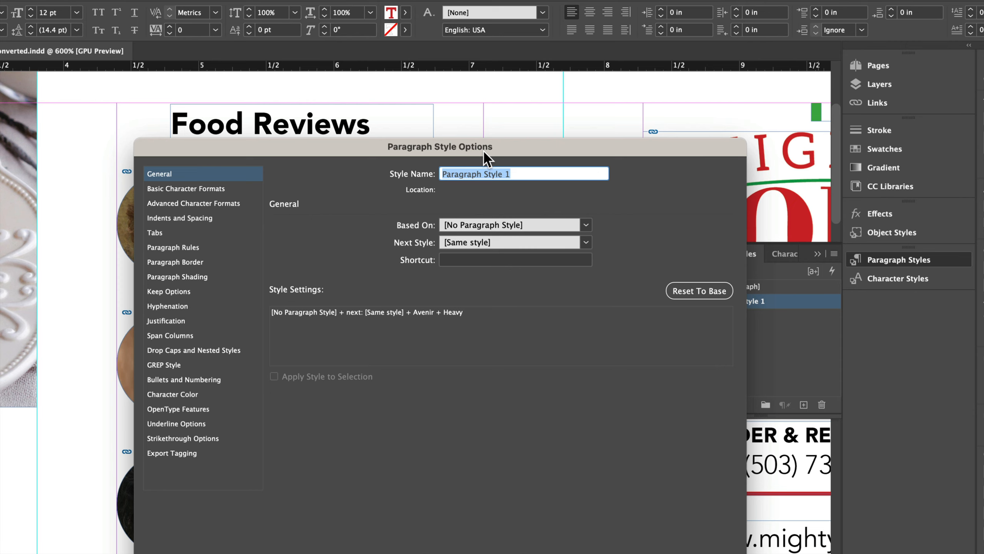
pyautogui.write('Reviewer Name')
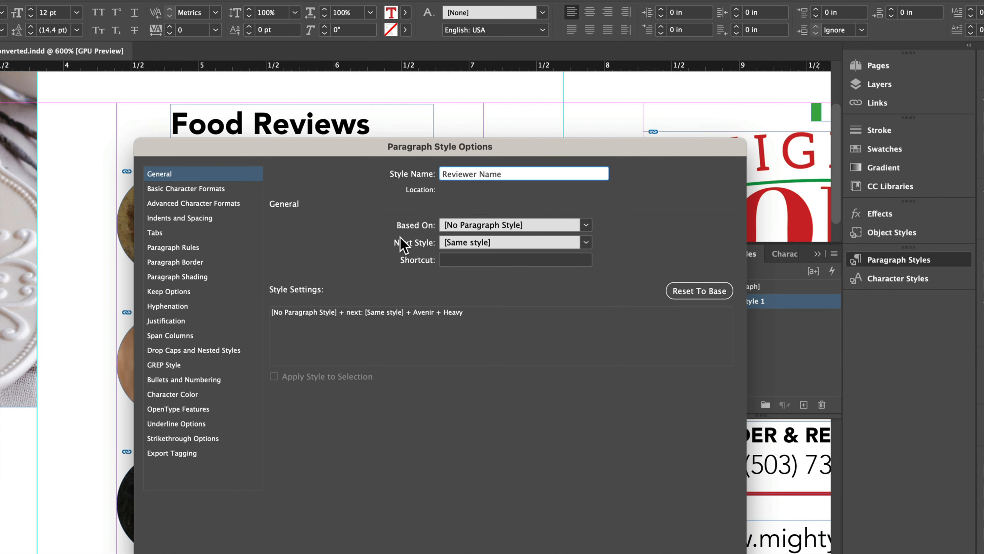
# Base the Reviewer Name style on [No Paragraph Style] with [Same style] as the next style, and save its options.
pyautogui.click(587, 225)
pyautogui.click(498, 239)
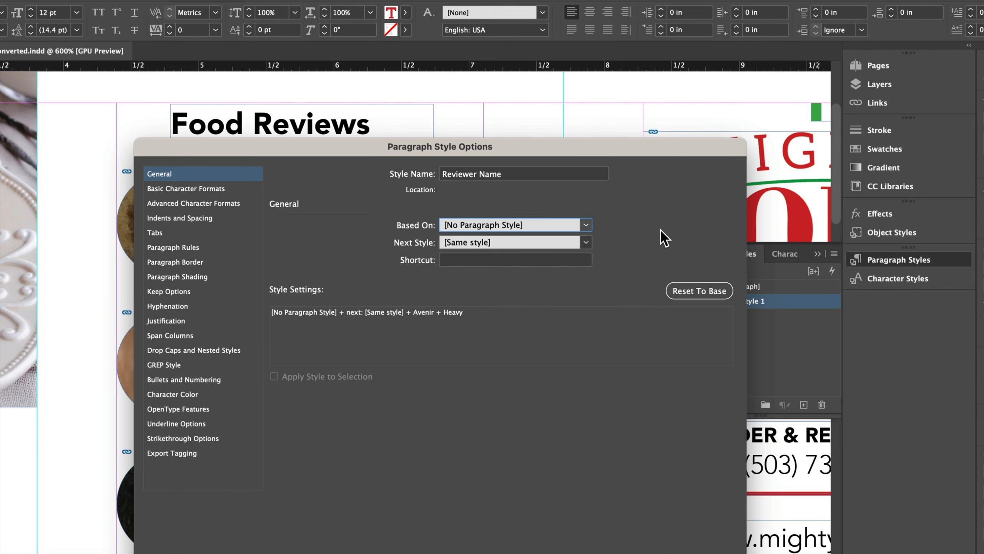
pyautogui.click(585, 242)
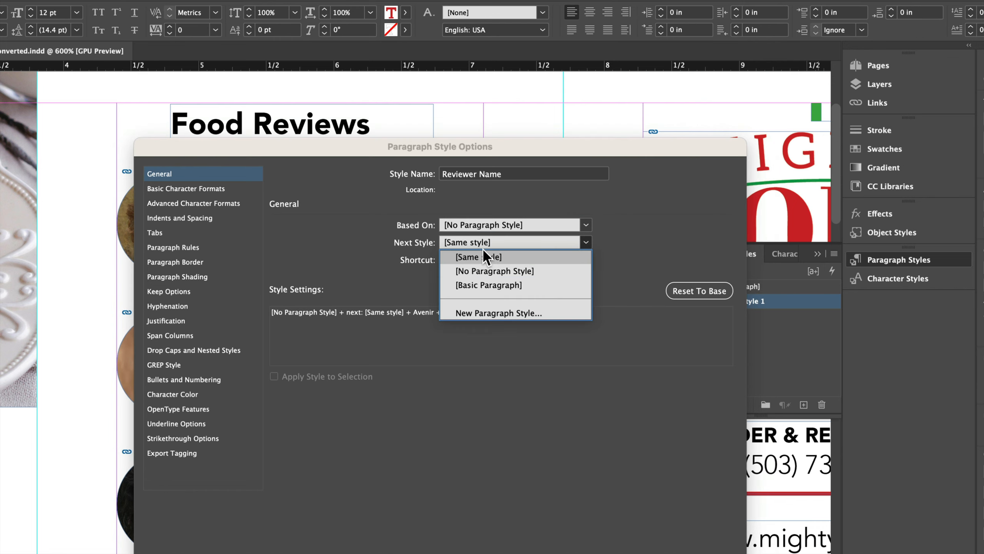
pyautogui.click(472, 255)
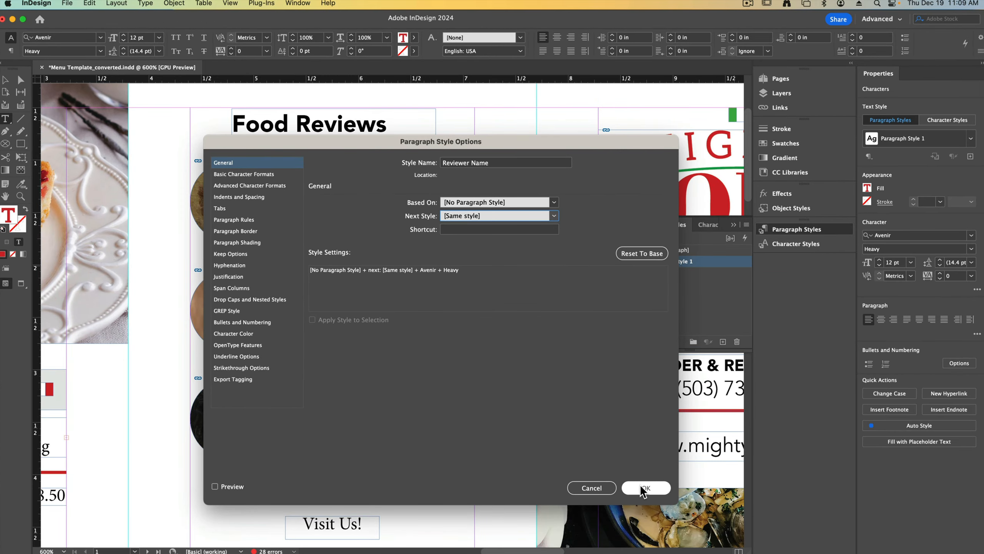
pyautogui.click(646, 486)
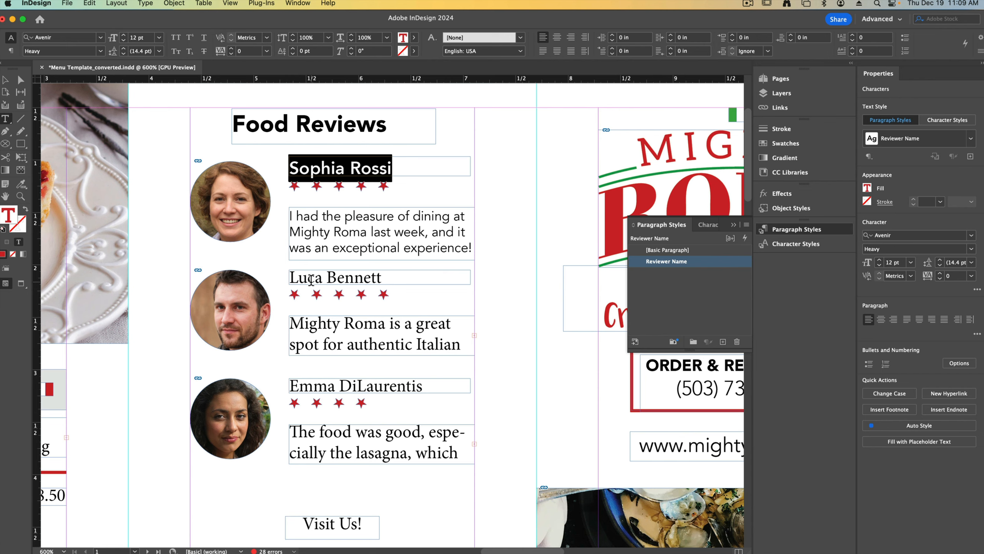
# Apply the Reviewer Name style to the second reviewer's name and extend its frame upward to about 0.18 in high.
pyautogui.moveTo(294, 277); pyautogui.dragTo(382, 277)
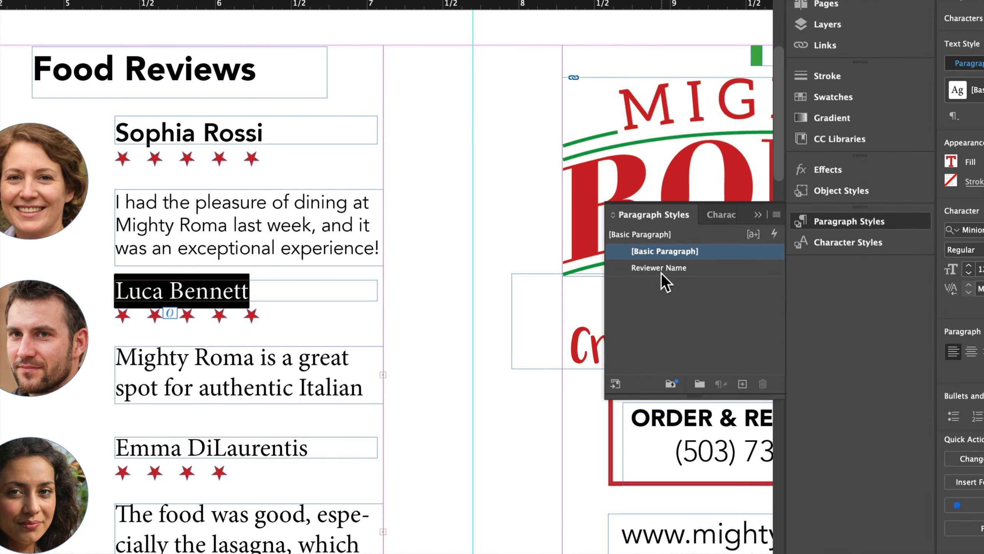
pyautogui.click(663, 263)
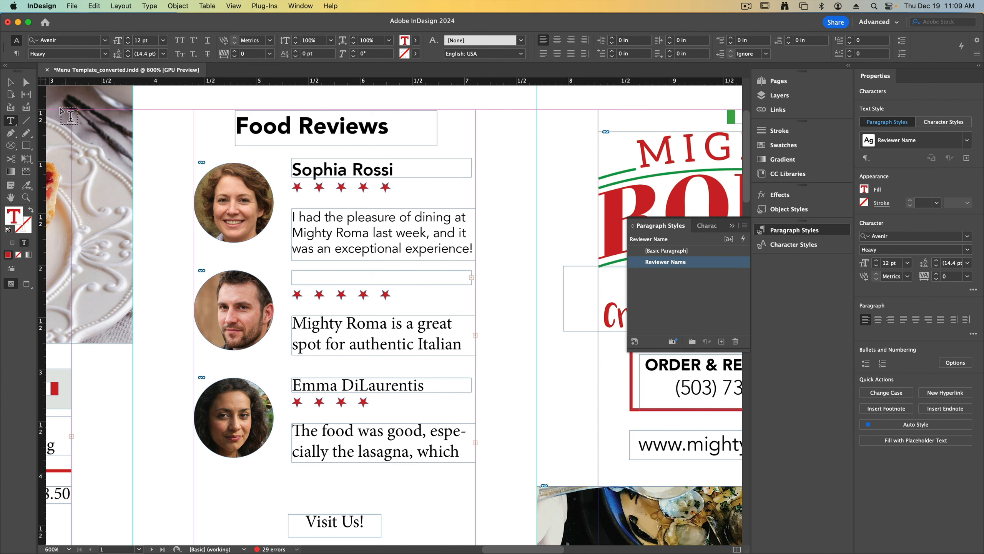
pyautogui.click(11, 82)
pyautogui.moveTo(381, 271); pyautogui.dragTo(382, 265)
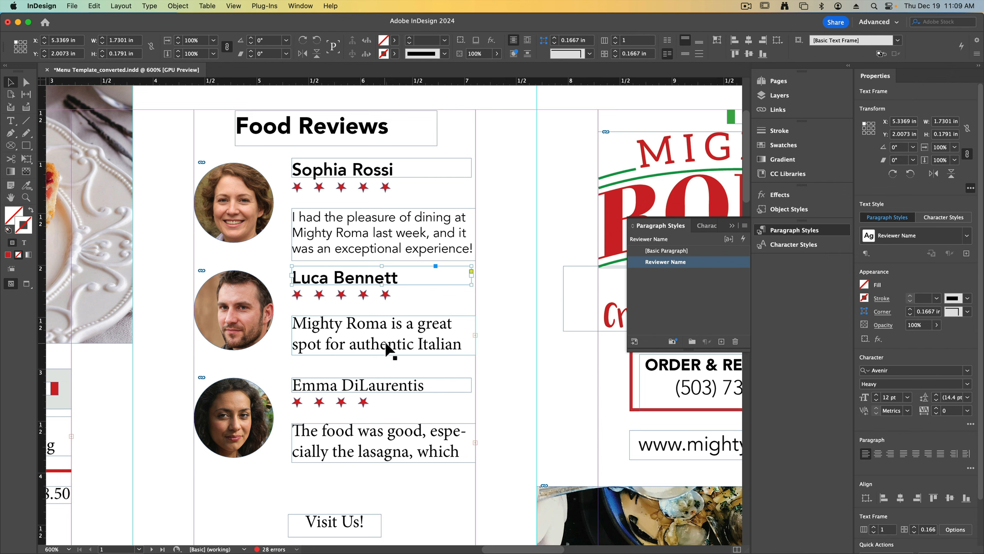
# Apply the Reviewer Name style to the third reviewer's name and extend its frame upward to about 0.22 in high.
pyautogui.scroll(-2, 388, 348)
pyautogui.click(334, 343)
pyautogui.doubleClick(338, 346)
pyautogui.moveTo(297, 341); pyautogui.dragTo(443, 347)
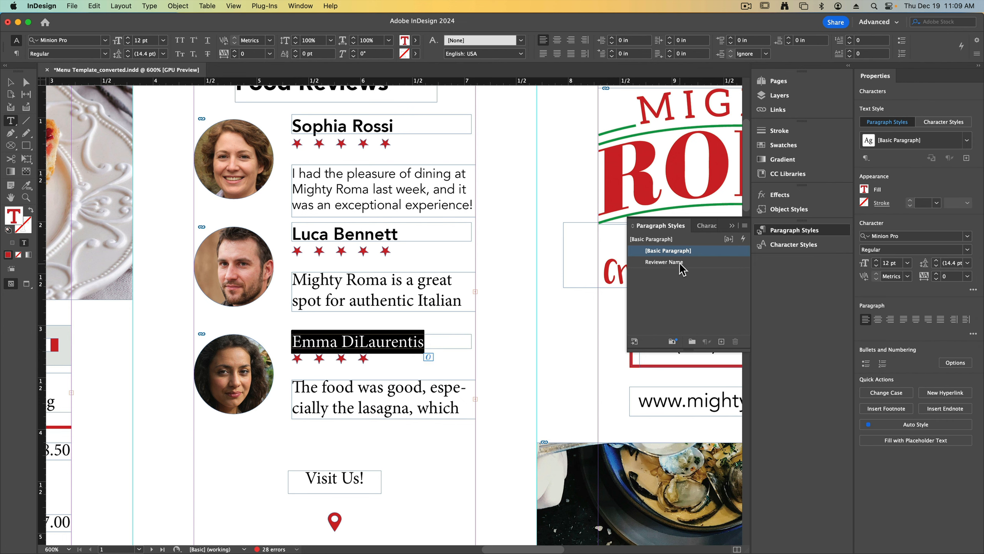
pyautogui.click(680, 264)
pyautogui.click(10, 82)
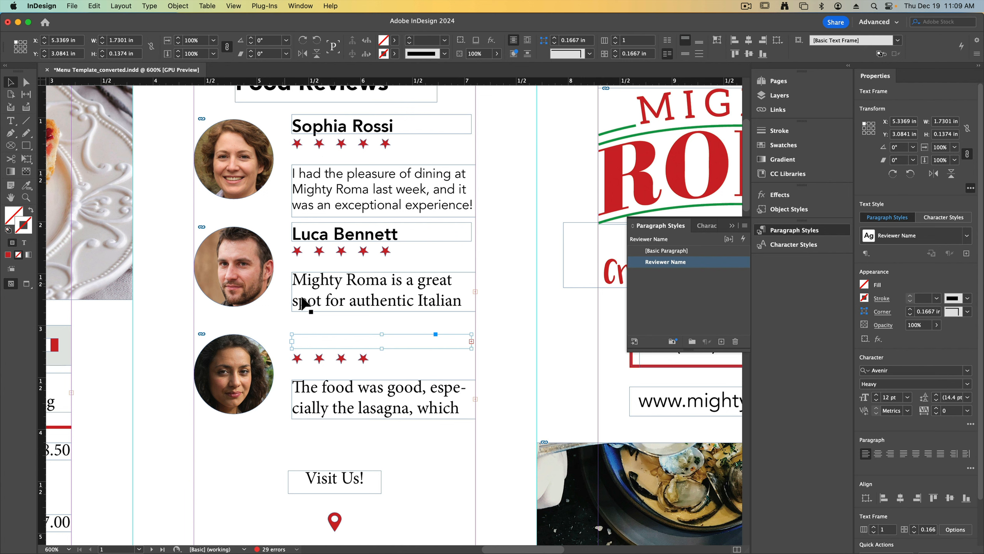
pyautogui.moveTo(382, 334); pyautogui.dragTo(382, 325)
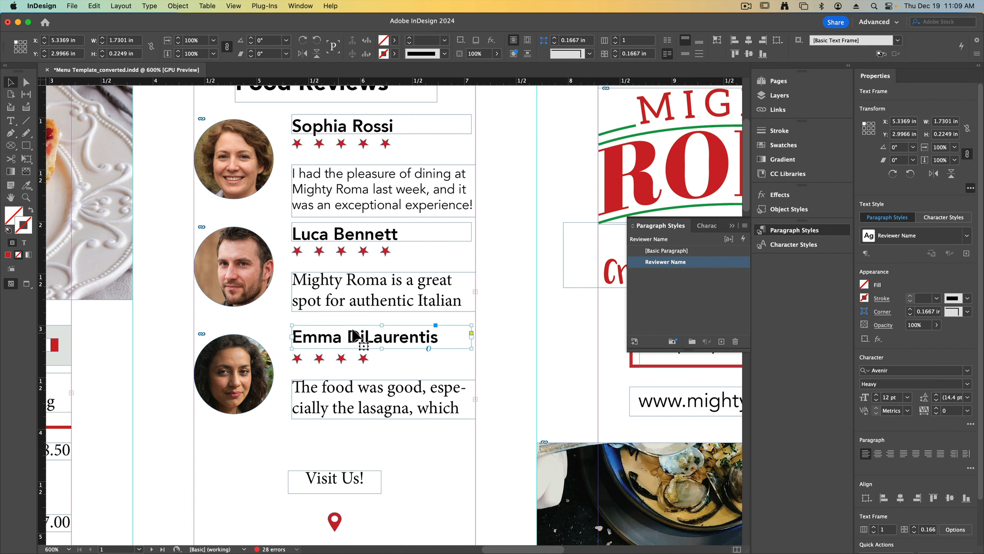
pyautogui.click(509, 380)
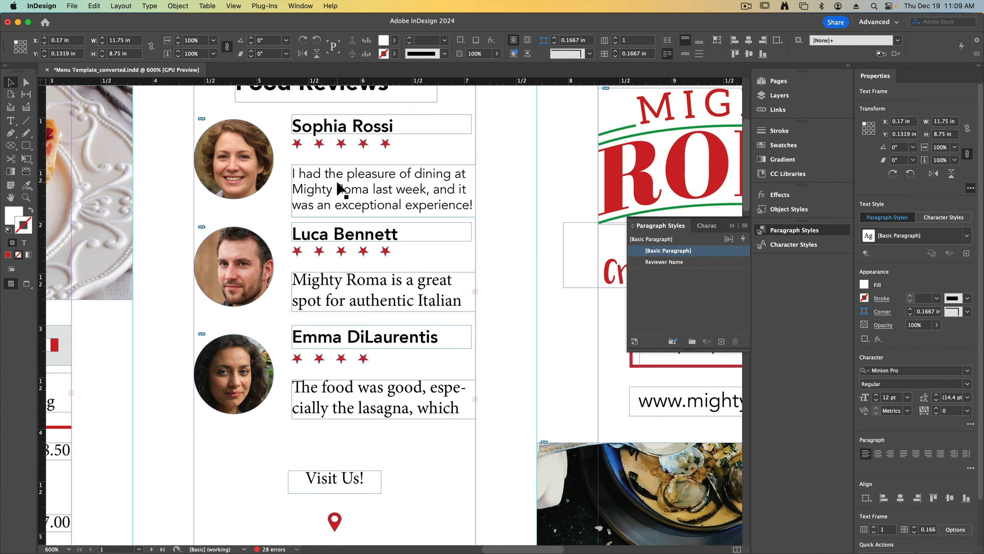
# Create a new paragraph style from the formatting of the first review's body text.
pyautogui.press('t')
pyautogui.click(320, 175)
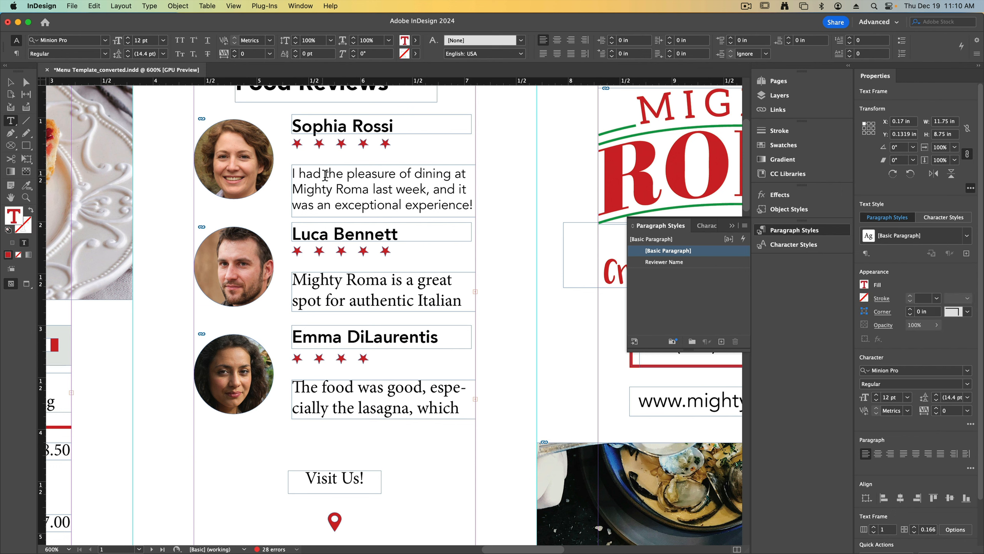
pyautogui.press('Escape')
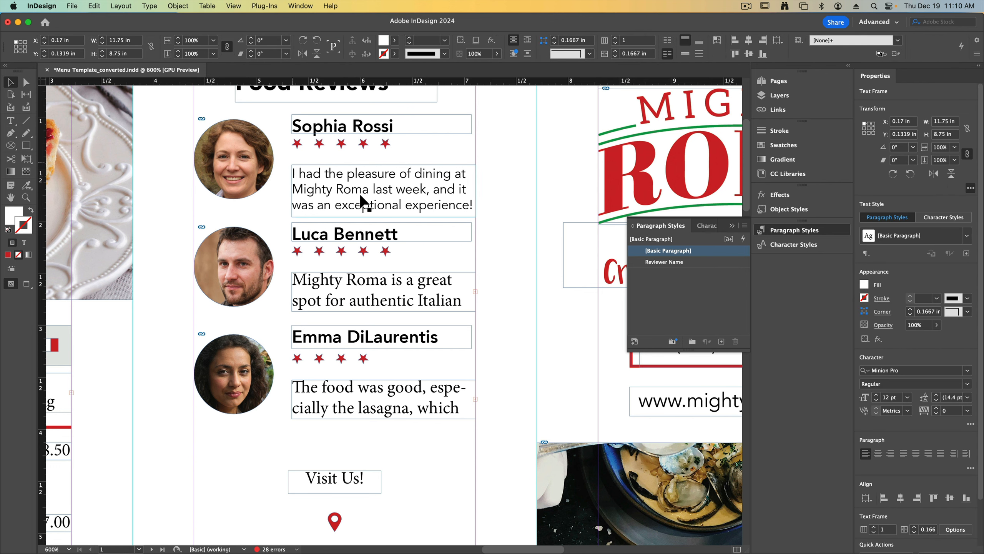
pyautogui.tripleClick(345, 179)
pyautogui.moveTo(295, 174); pyautogui.dragTo(368, 196)
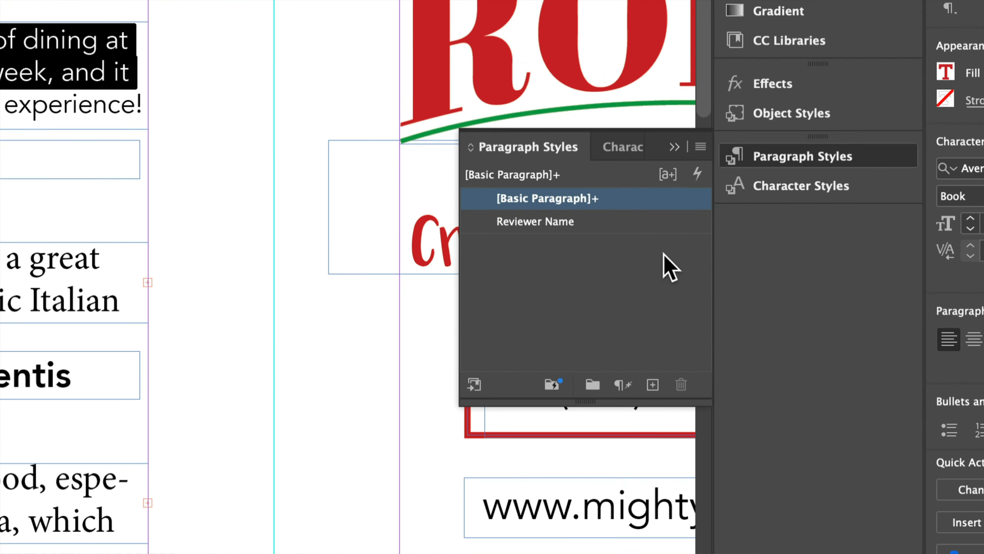
pyautogui.click(653, 384)
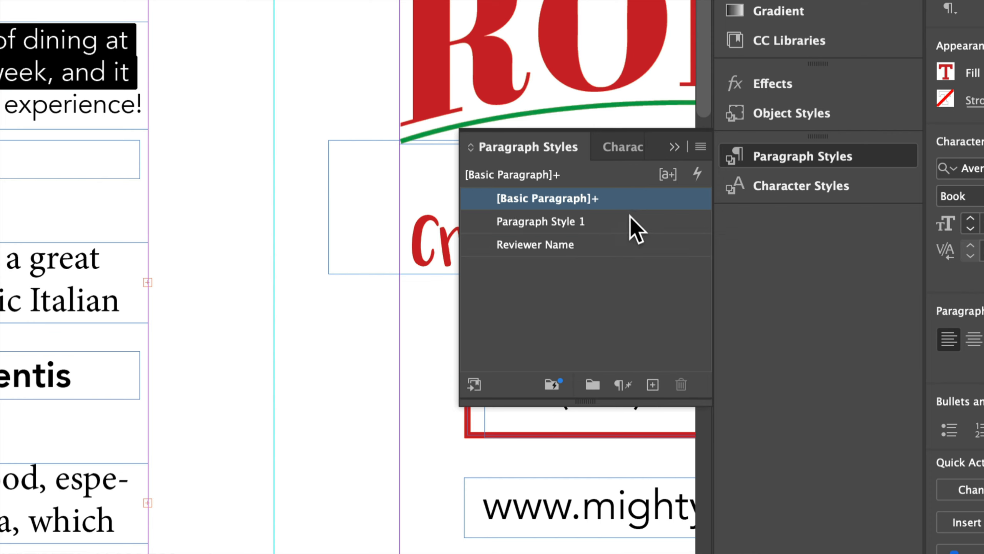
# Name the new paragraph style "Review Body Copy" and save its options.
pyautogui.doubleClick(617, 220)
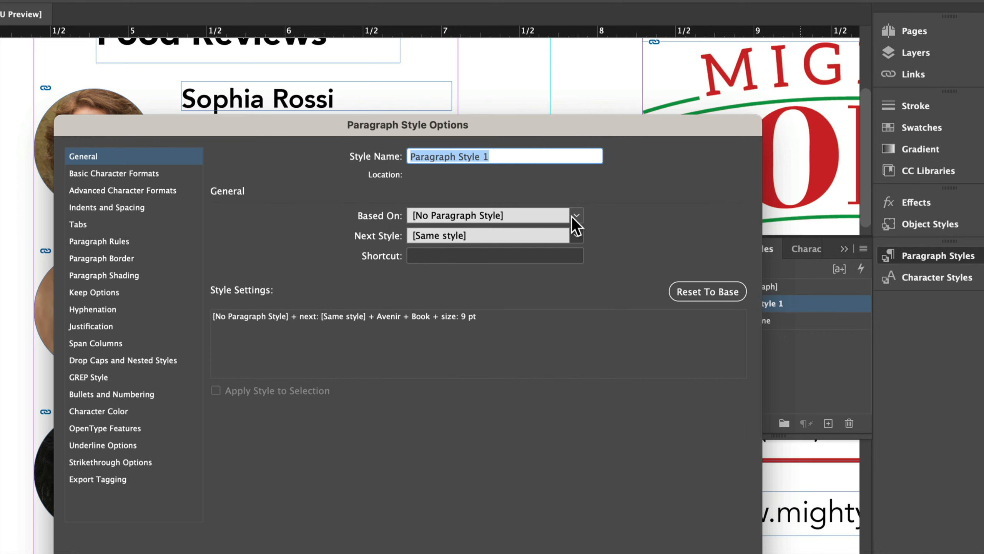
pyautogui.write('Review Body Copy')
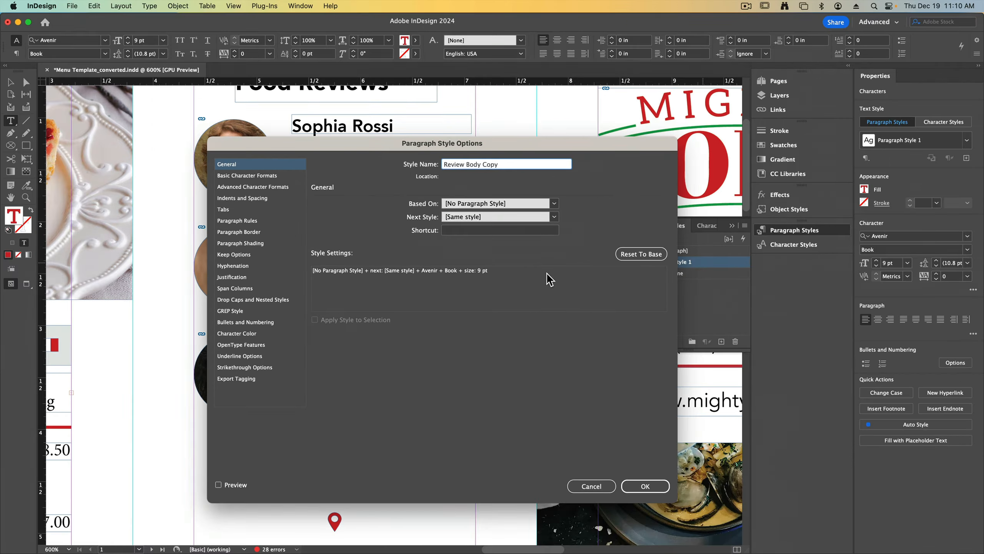
pyautogui.click(645, 486)
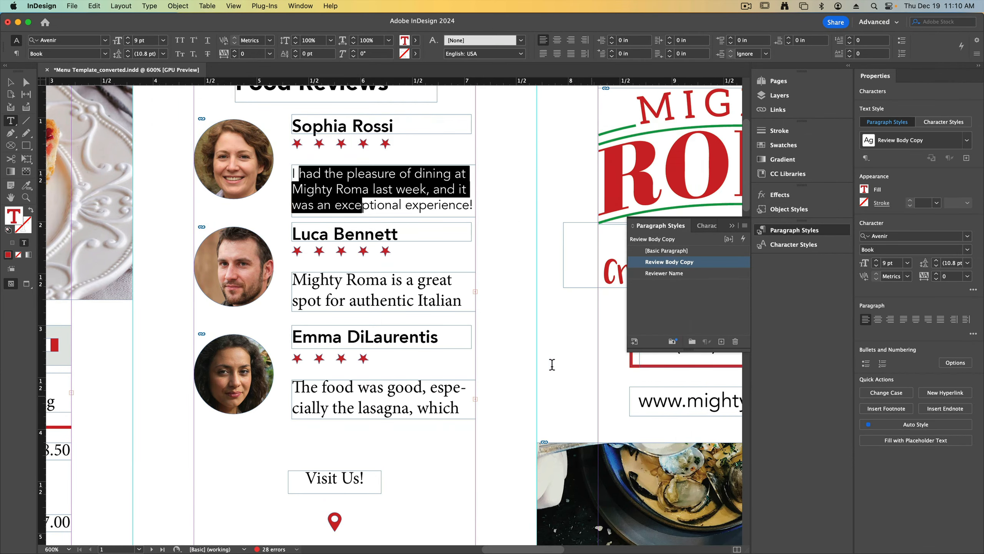
# Apply the Review Body Copy style to the second review's text and extend its frame downward to about 0.70 in high.
pyautogui.click(298, 281)
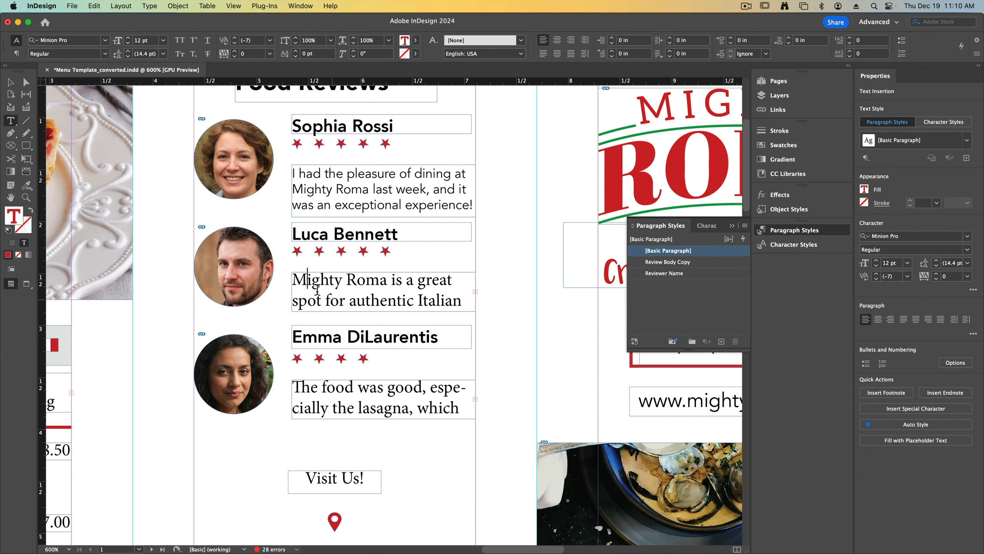
pyautogui.press('super+a')
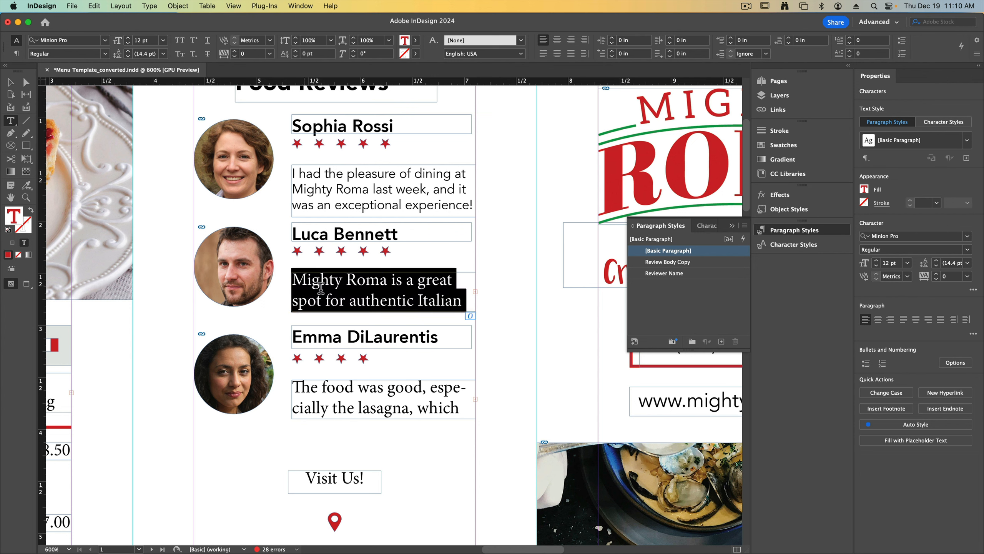
pyautogui.click(674, 262)
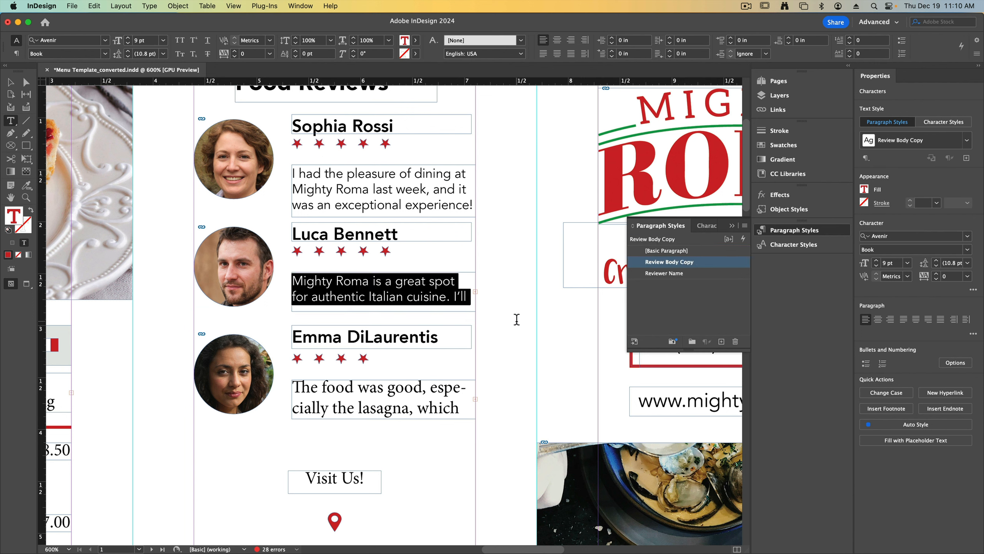
pyautogui.click(10, 82)
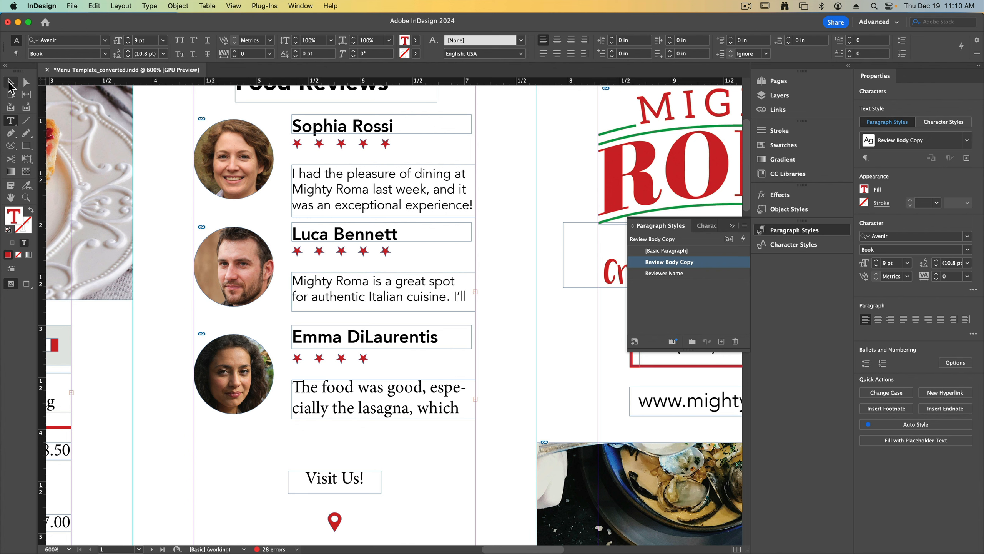
pyautogui.moveTo(384, 311); pyautogui.dragTo(383, 343)
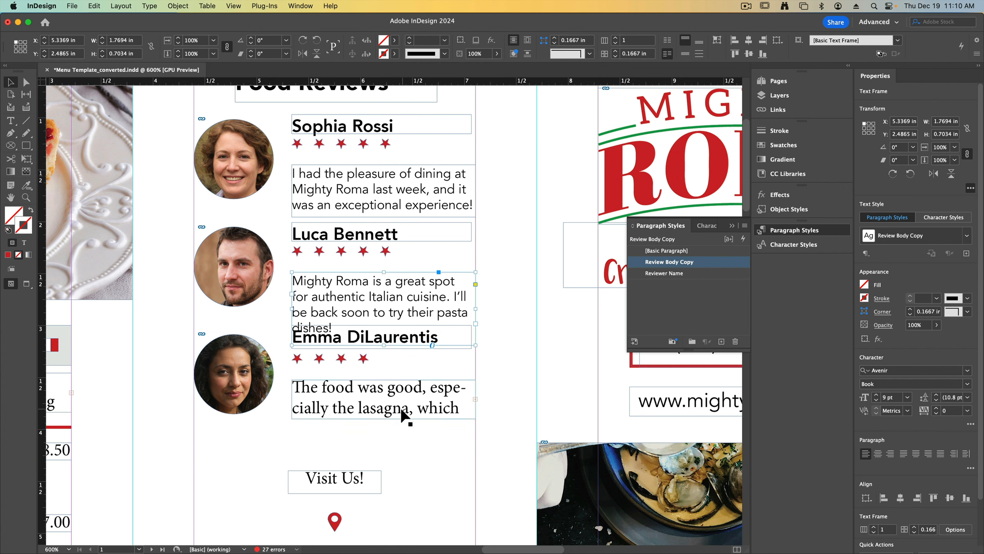
# Move the third reviewer's photo, name, stars and review text together down to a Y position of about 3.25 in, clear of the second review.
pyautogui.click(332, 411)
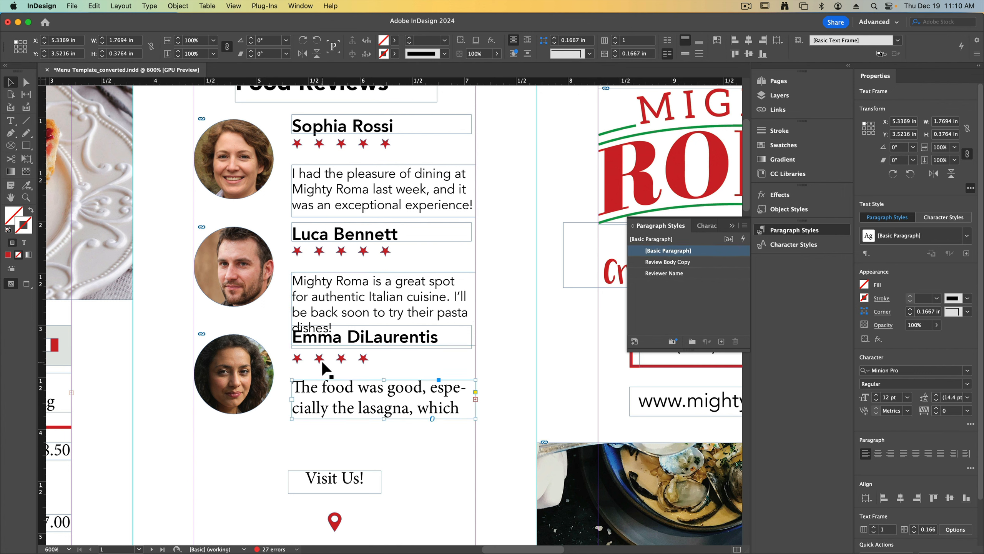
pyautogui.keyDown('shift'); pyautogui.click(319, 358); pyautogui.keyUp('shift')
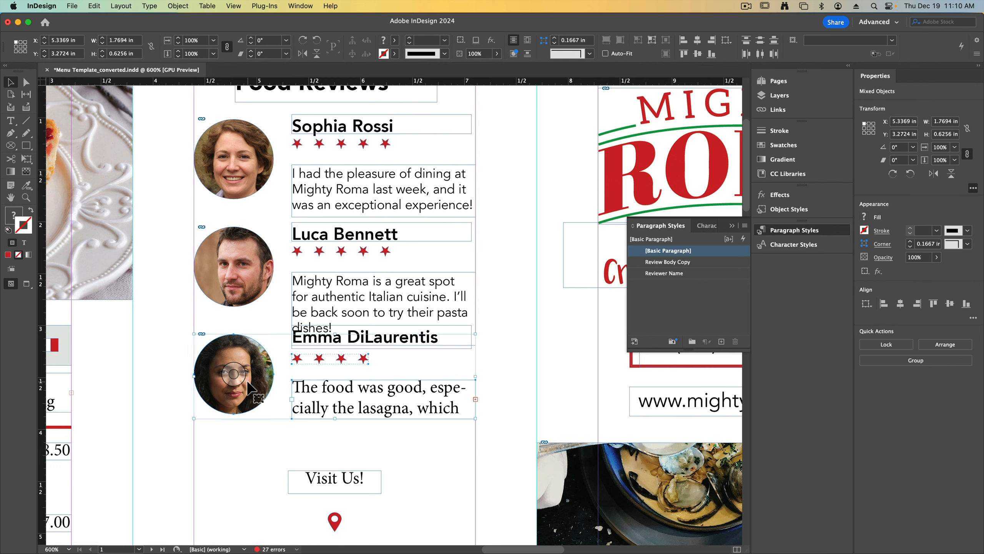
pyautogui.keyDown('shift'); pyautogui.click(318, 342); pyautogui.keyUp('shift')
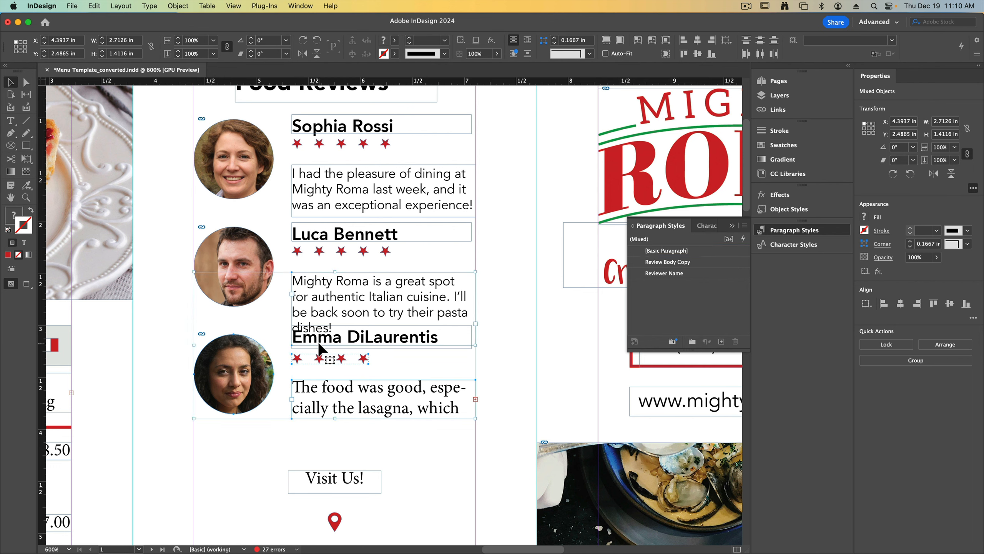
pyautogui.hotkey('shift', 'Down')
pyautogui.press('super+z')
pyautogui.keyDown('shift'); pyautogui.click(331, 315); pyautogui.keyUp('shift')
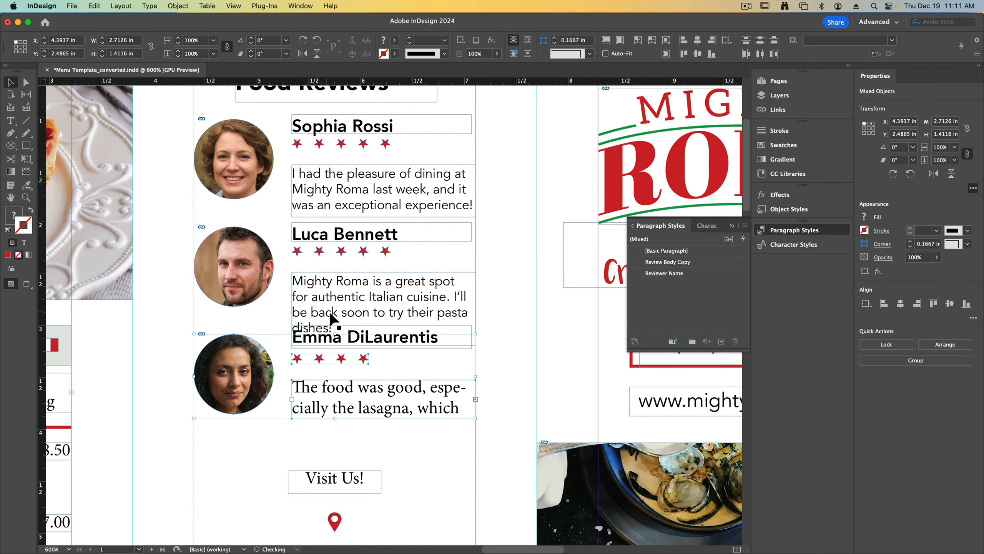
pyautogui.keyDown('shift'); pyautogui.click(469, 348); pyautogui.keyUp('shift')
pyautogui.hotkey('shift', 'Down')
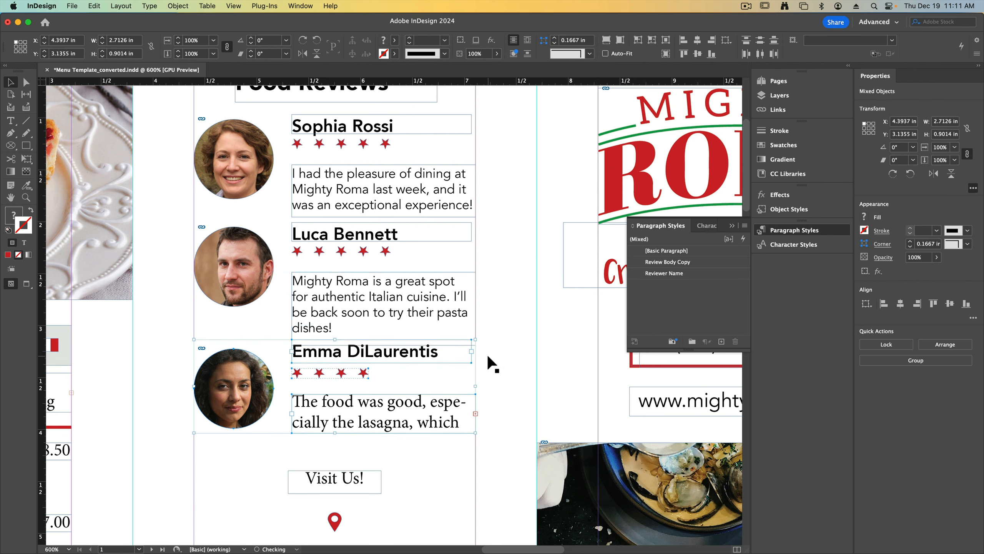
pyautogui.press('Down')
pyautogui.press('Down')
pyautogui.press('Down')
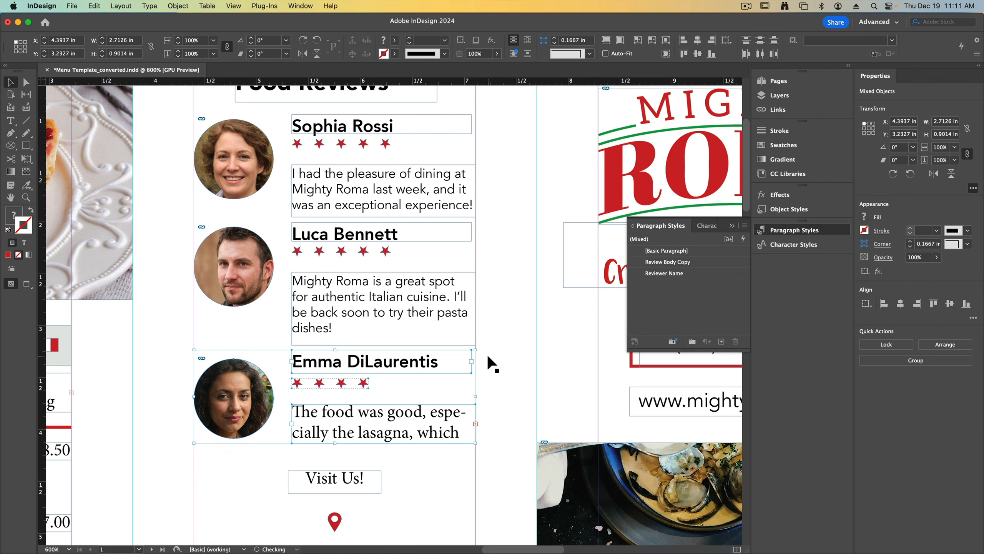
# Apply the Review Body Copy style to the third review's text and extend its frame downward to about 0.52 in high.
pyautogui.press('space')
pyautogui.moveTo(434, 386); pyautogui.dragTo(456, 273)
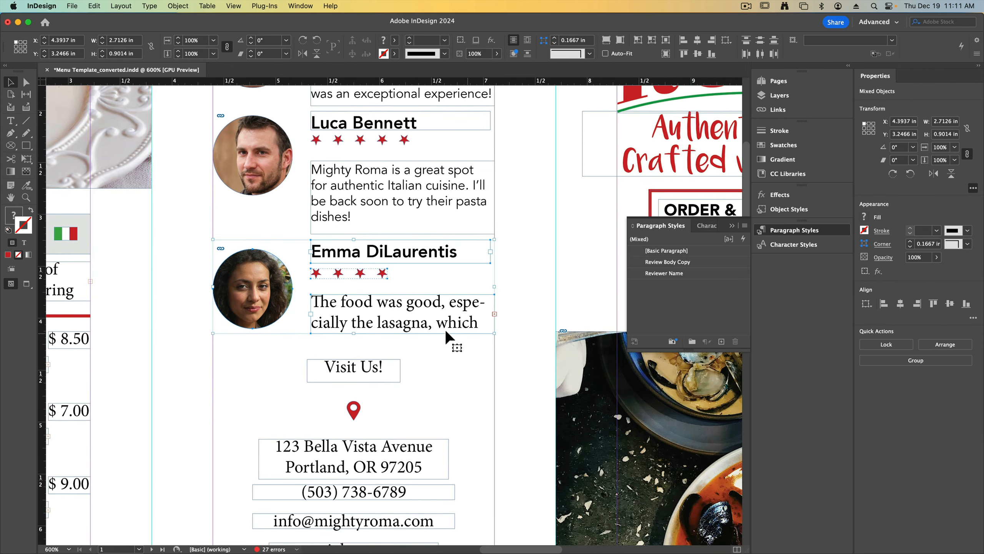
pyautogui.doubleClick(413, 327)
pyautogui.press('super+a')
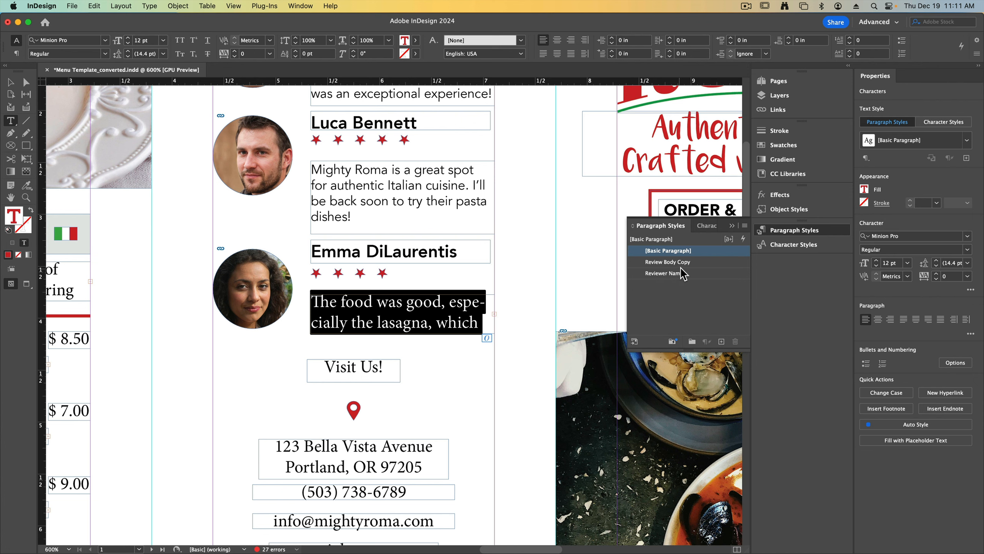
pyautogui.click(667, 262)
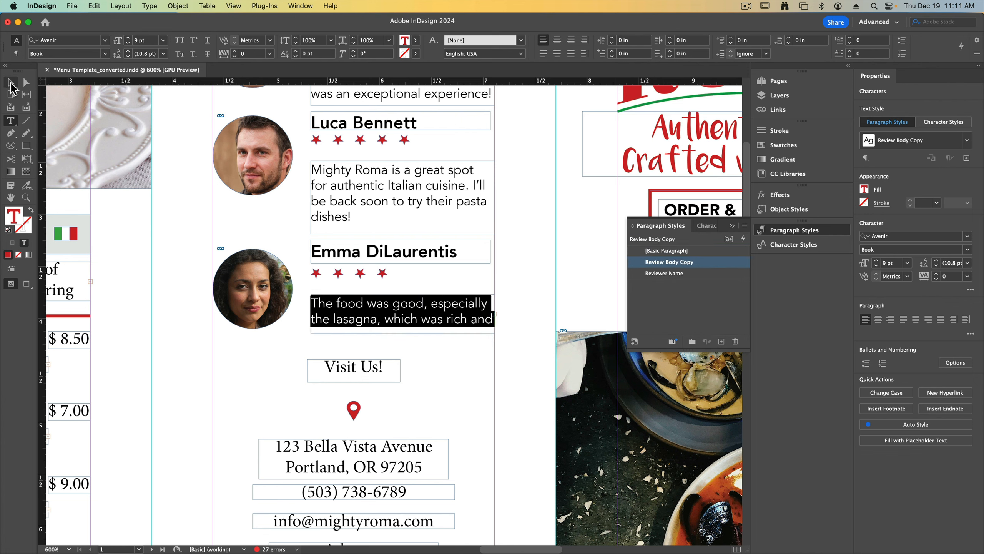
pyautogui.click(11, 82)
pyautogui.moveTo(403, 333)
pyautogui.mouseDown()
pyautogui.moveTo(407, 357)
pyautogui.moveTo(404, 346)
pyautogui.mouseUp()
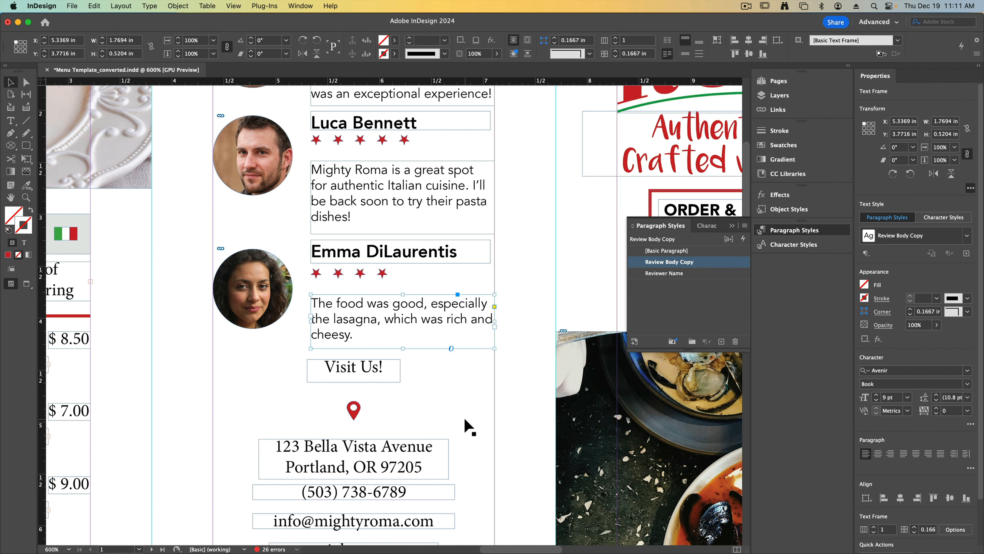
# Collapse the paragraph styles list and preview the whole page without guides or frame edges.
pyautogui.scroll(-2, 375, 318)
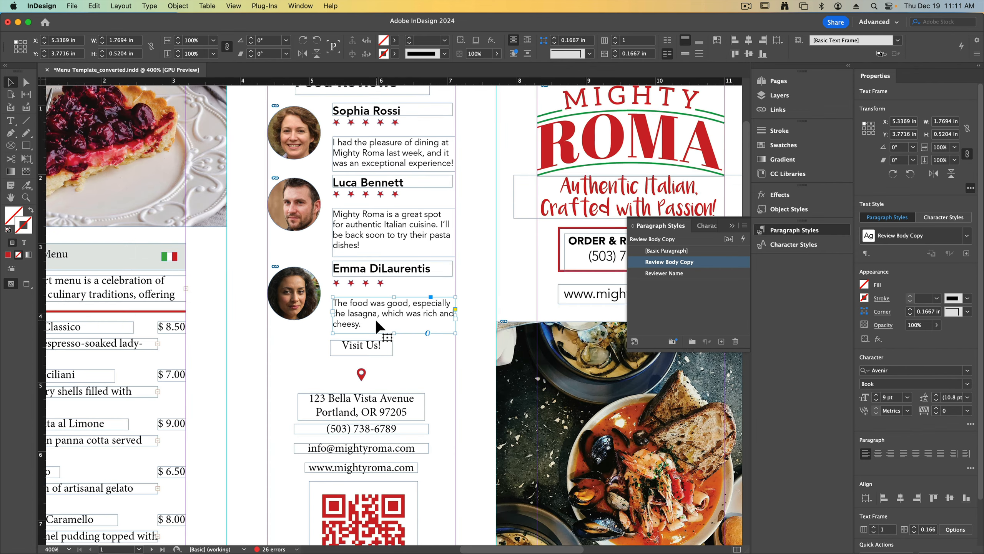
pyautogui.scroll(-2, 375, 318)
pyautogui.hscroll(-1, 375, 319)
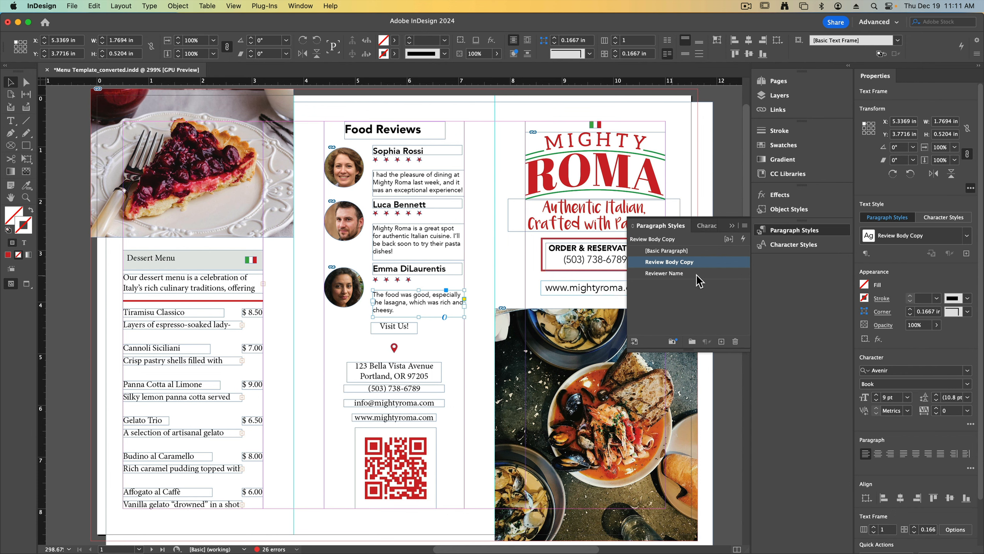
pyautogui.click(792, 230)
pyautogui.click(27, 286)
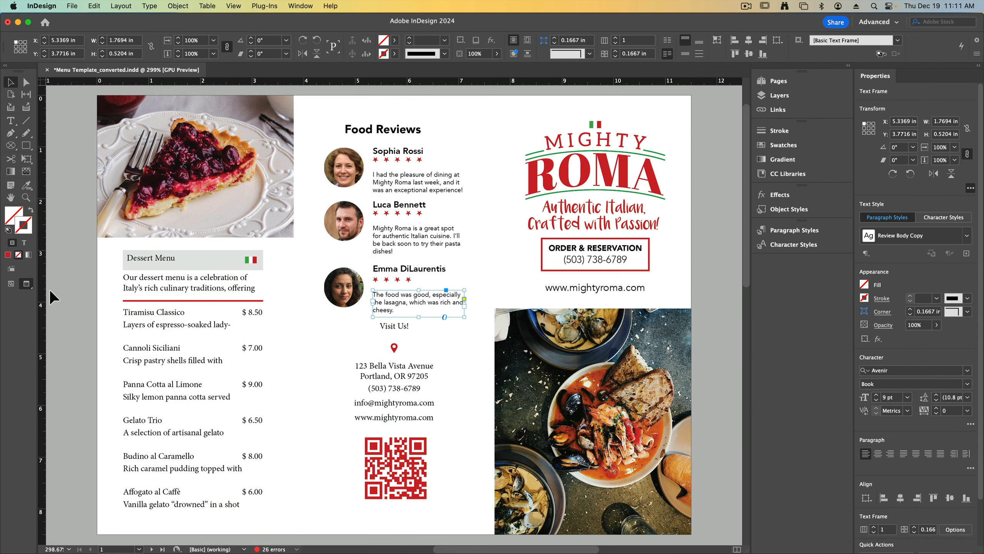
pyautogui.click(77, 307)
pyautogui.press('w')
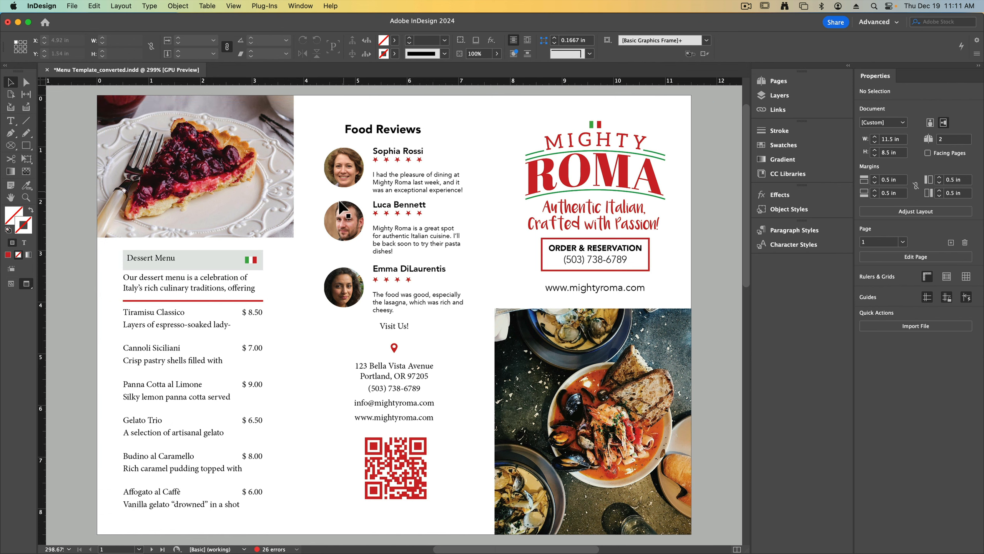
# Nudge the third, first and second review texts up toward their stars, to Y positions of about 3.70, 1.38 and 2.42 in.
pyautogui.click(398, 305)
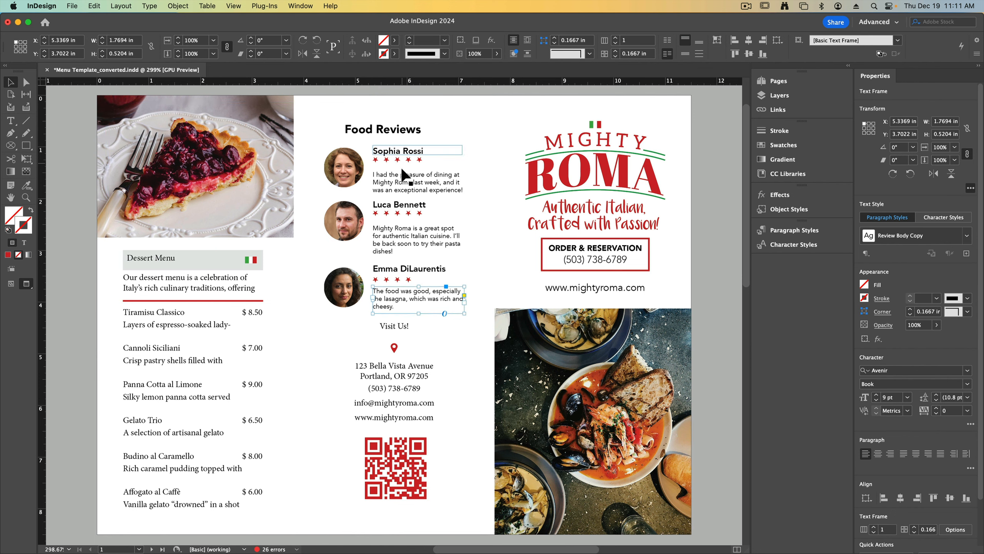
pyautogui.click(399, 178)
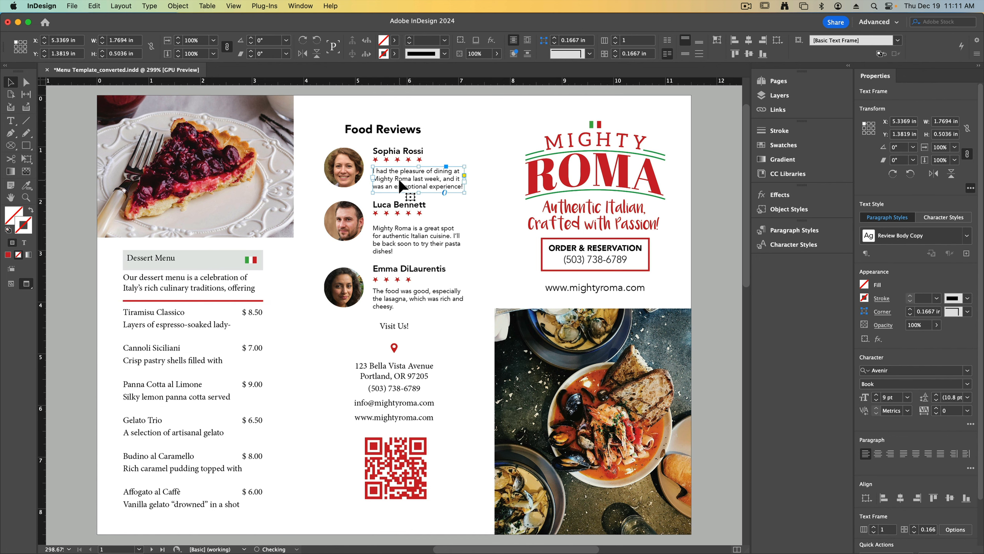
pyautogui.click(396, 236)
pyautogui.press('Up')
pyautogui.press('Up')
pyautogui.press('Up')
pyautogui.press('Up')
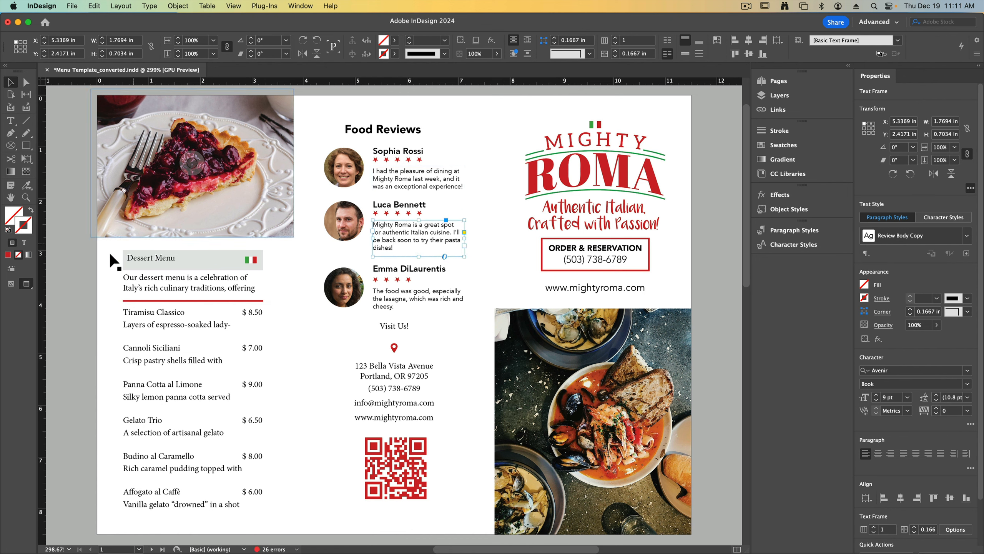
pyautogui.click(70, 268)
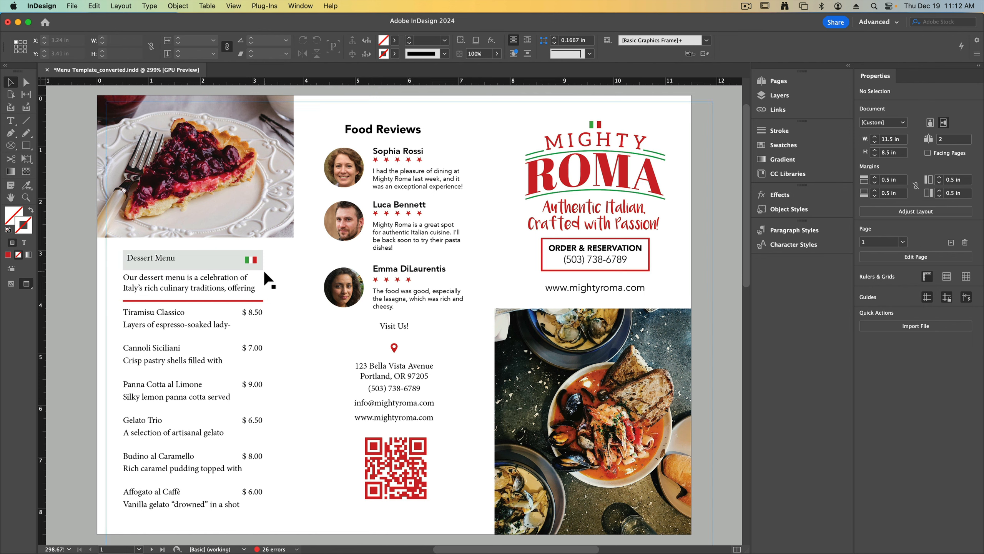
# Leave the preview, check the Food Reviews heading's formatting, and set the Dessert Menu heading in Avenir Black.
pyautogui.press('w')
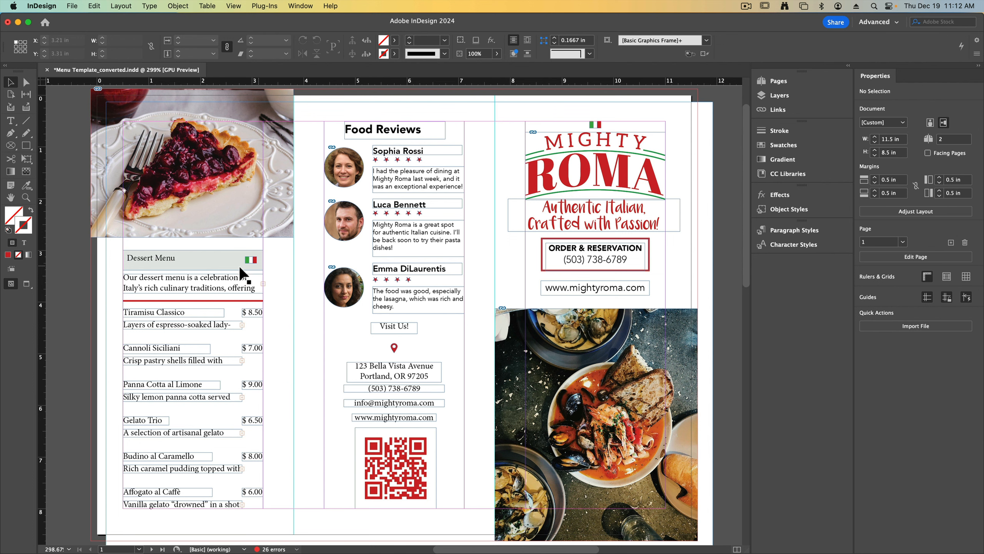
pyautogui.doubleClick(406, 130)
pyautogui.moveTo(352, 129); pyautogui.dragTo(406, 129)
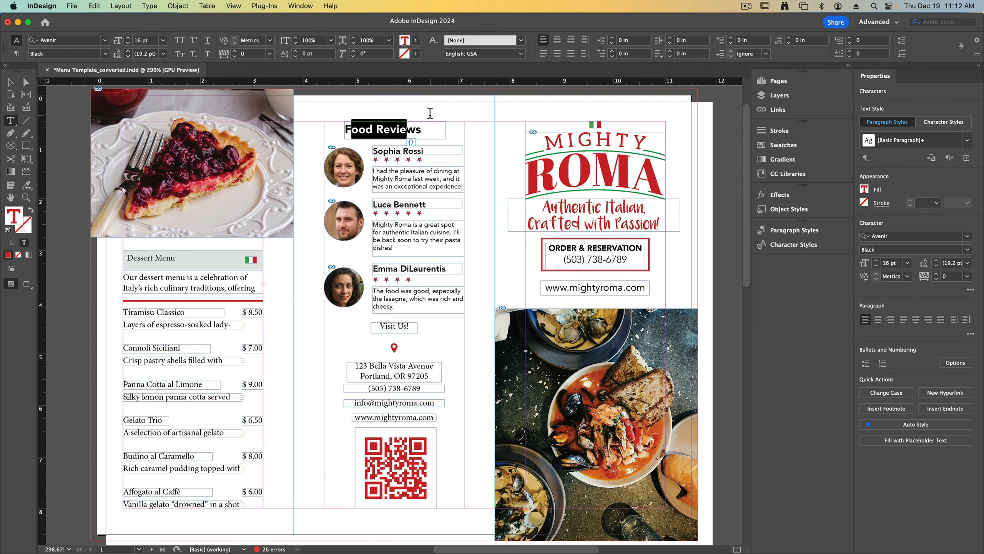
pyautogui.tripleClick(169, 259)
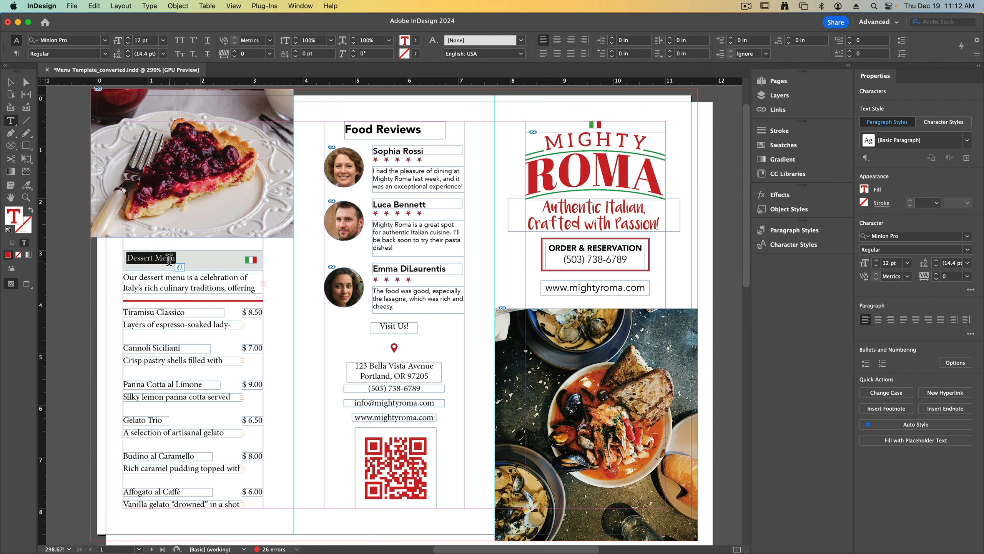
pyautogui.doubleClick(61, 40)
pyautogui.write('ave')
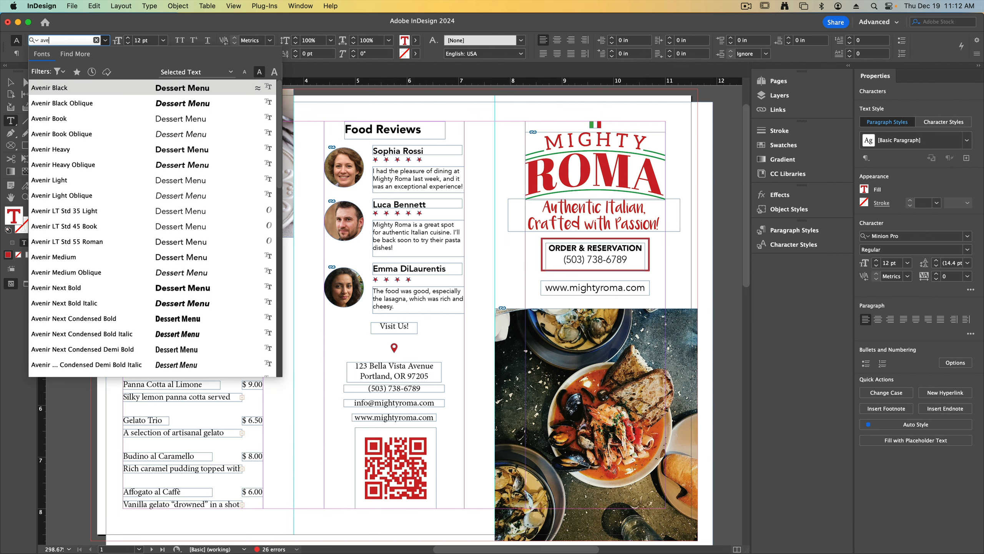
pyautogui.click(66, 95)
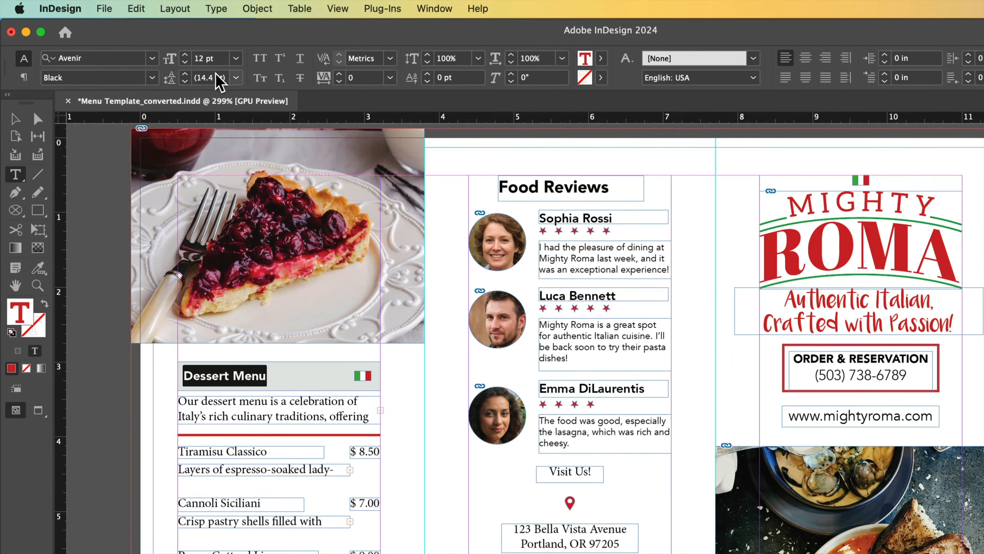
# Set the Dessert Menu heading's font size to 16 pt.
pyautogui.click(141, 41)
pyautogui.write('16')
pyautogui.press('Return')
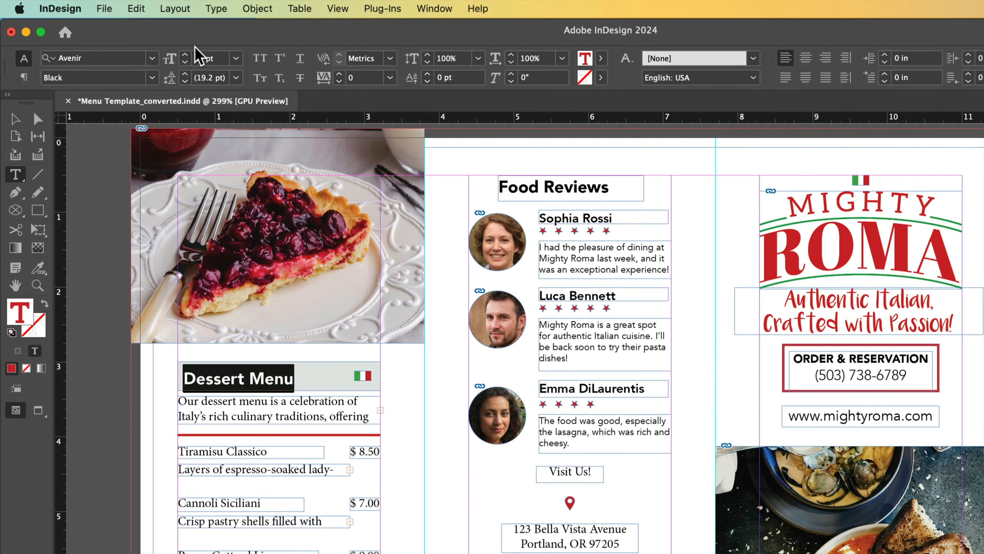
pyautogui.click(159, 263)
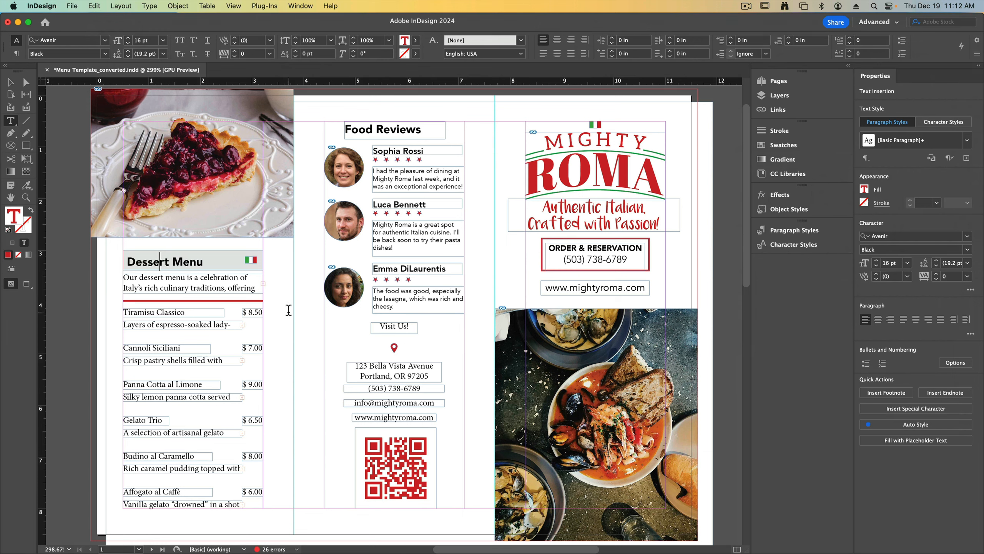
# Create a paragraph style named Menu Title from the Dessert Menu heading's formatting.
pyautogui.moveTo(208, 263); pyautogui.dragTo(108, 273)
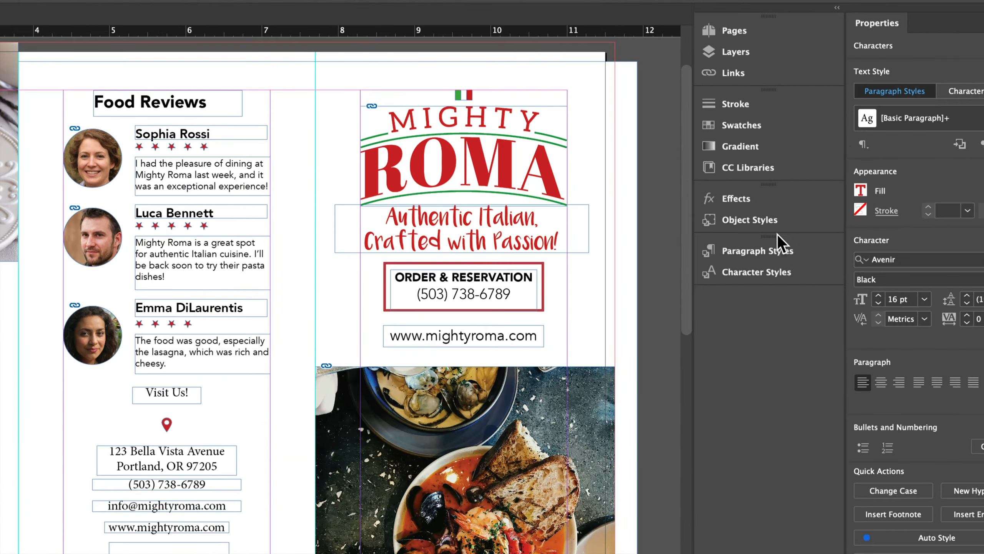
pyautogui.click(772, 242)
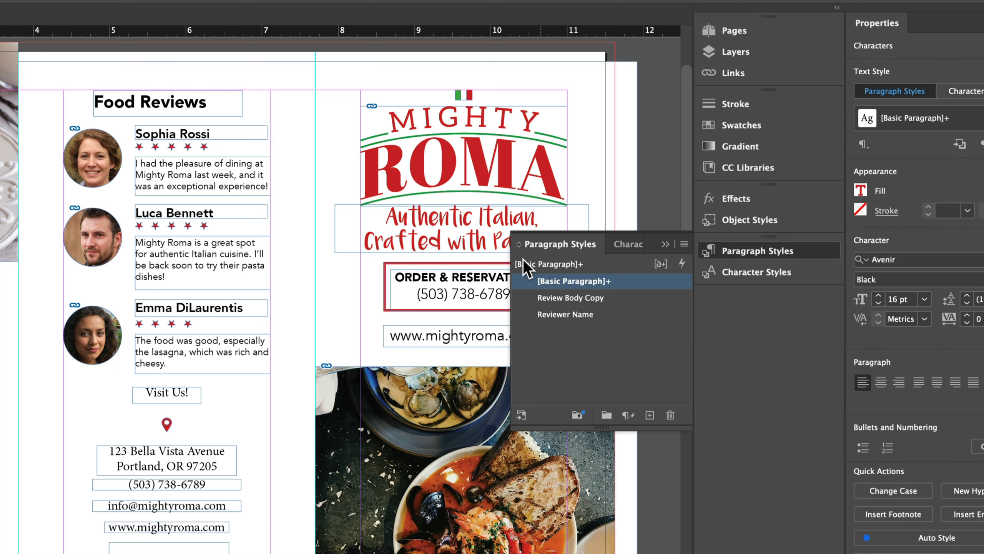
pyautogui.click(650, 415)
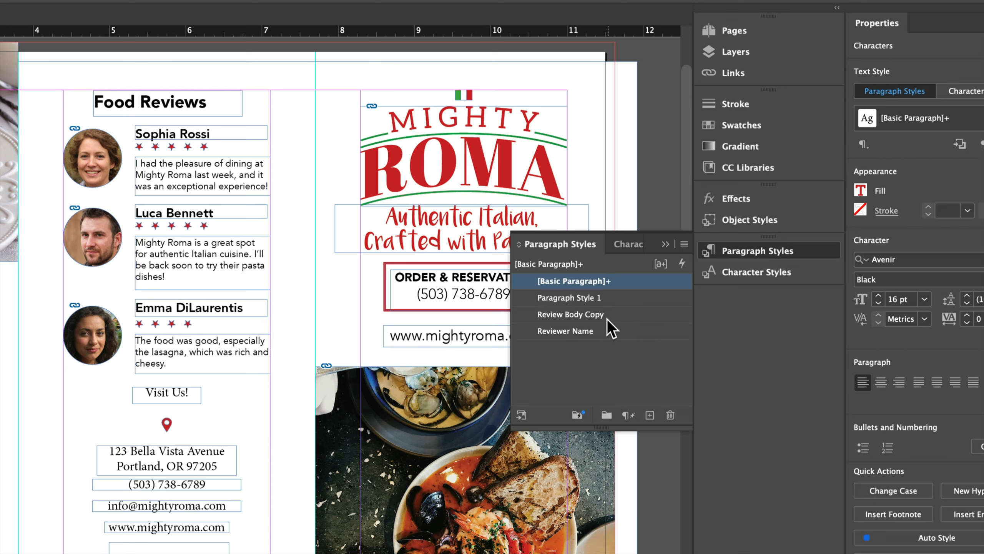
pyautogui.doubleClick(581, 297)
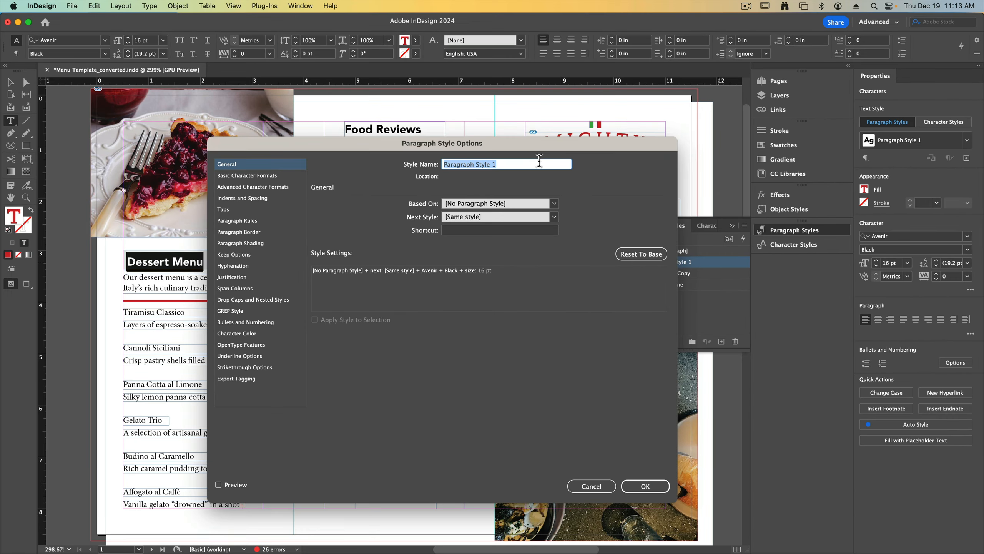
pyautogui.write('Menu Title')
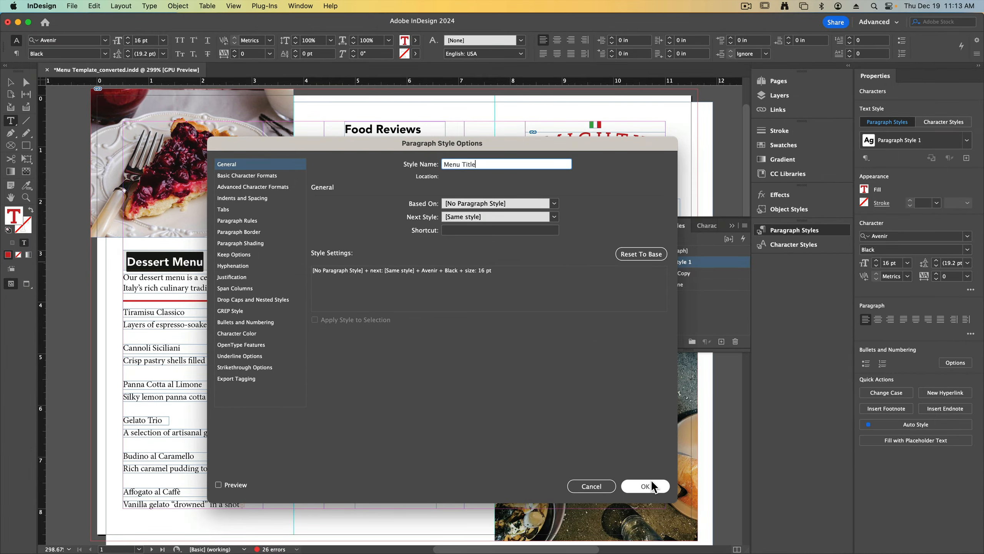
pyautogui.click(651, 482)
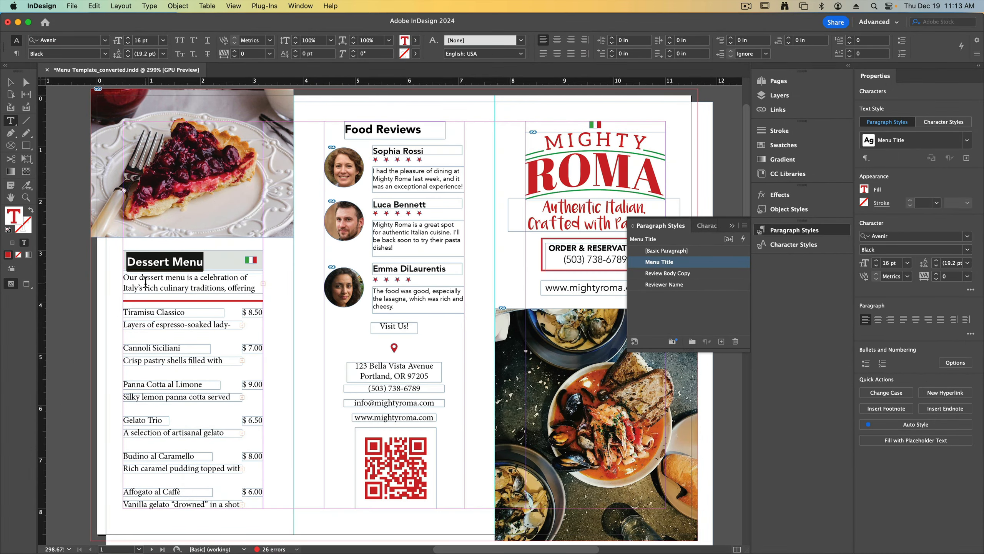
# Apply the Review Body Copy style to the dessert introduction and extend its frame downward to about 0.64 in high.
pyautogui.tripleClick(146, 281)
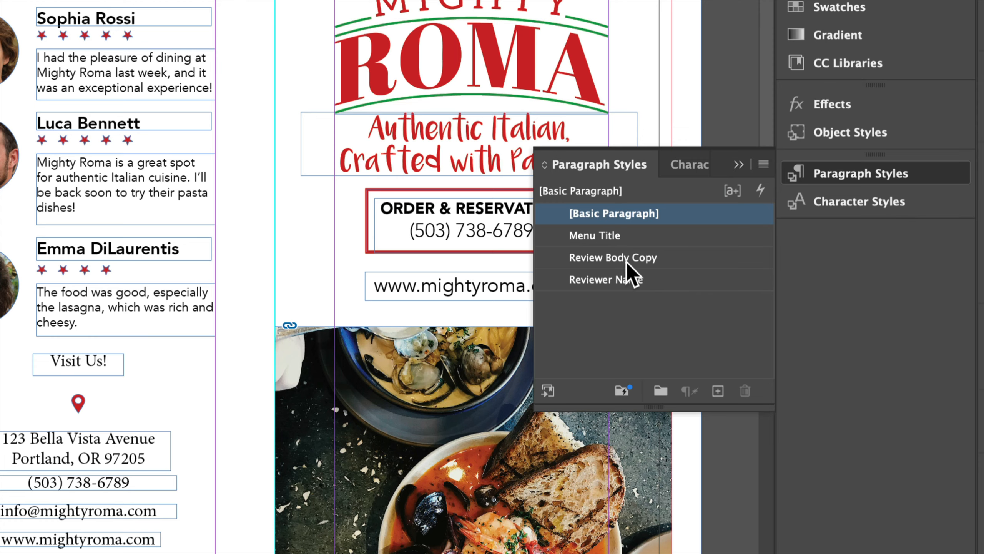
pyautogui.click(671, 273)
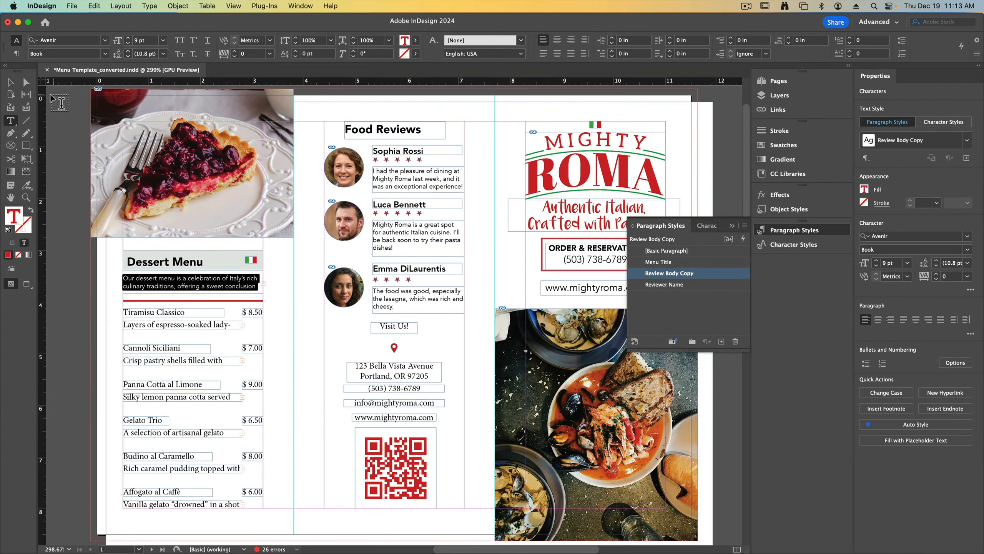
pyautogui.click(12, 82)
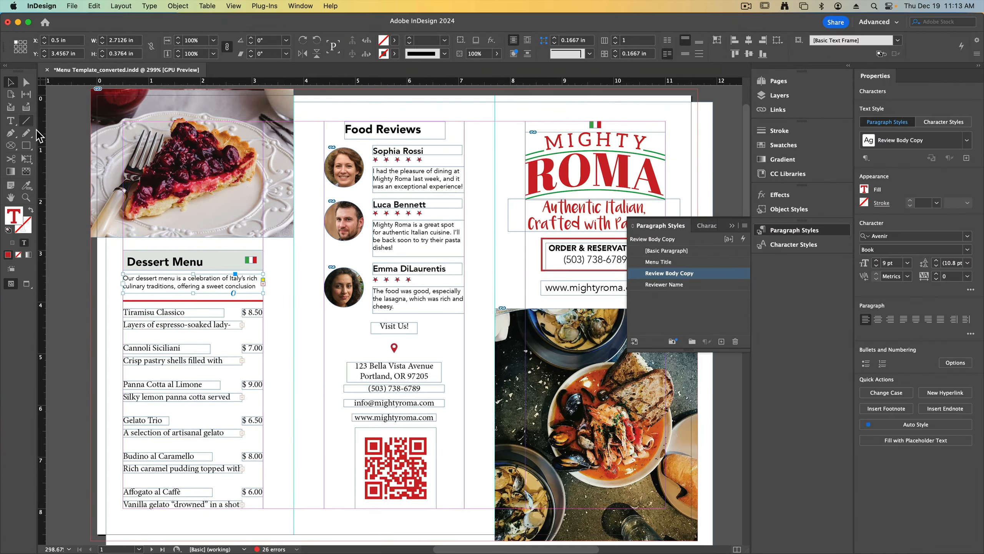
pyautogui.press('super+equal')
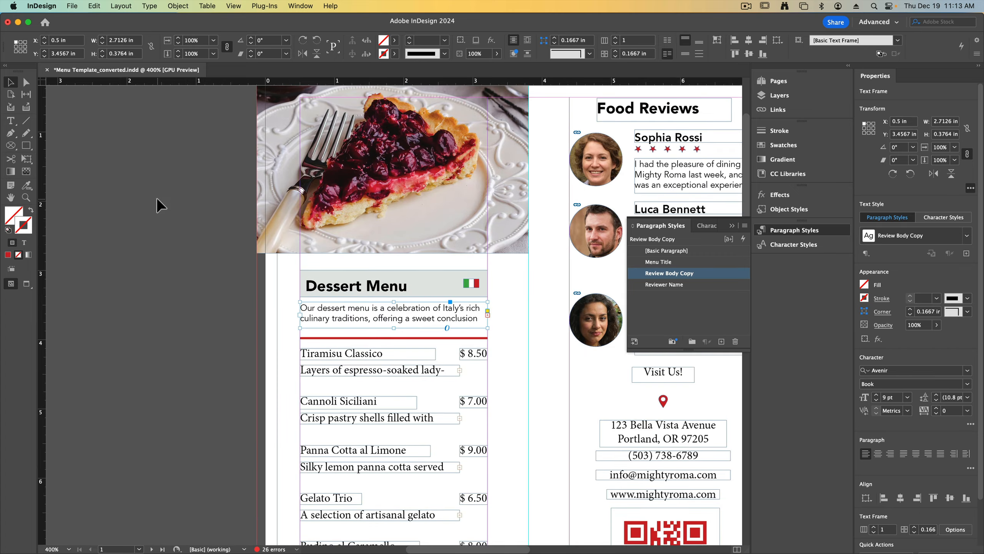
pyautogui.scroll(-5, 157, 197)
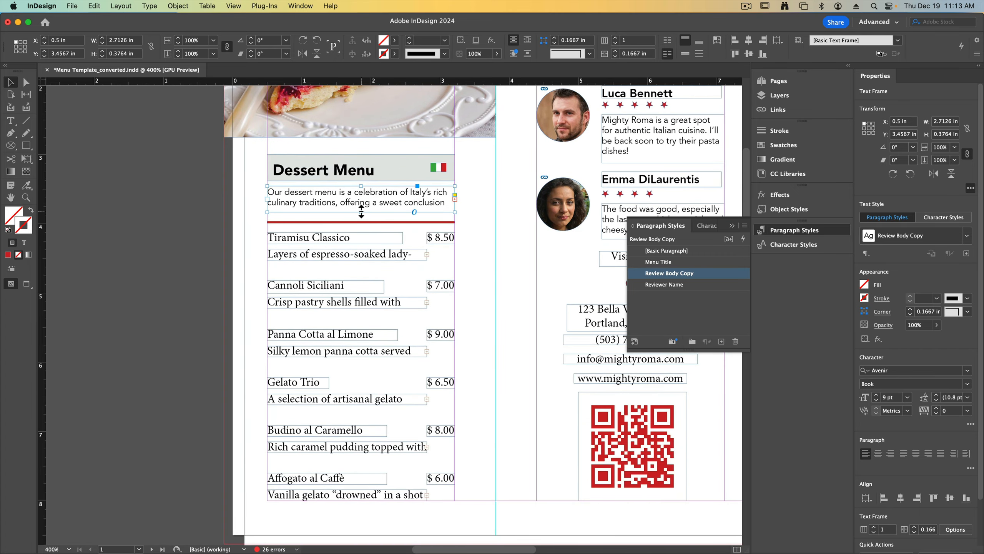
pyautogui.moveTo(361, 212)
pyautogui.mouseDown()
pyautogui.moveTo(363, 276)
pyautogui.moveTo(363, 231)
pyautogui.mouseUp()
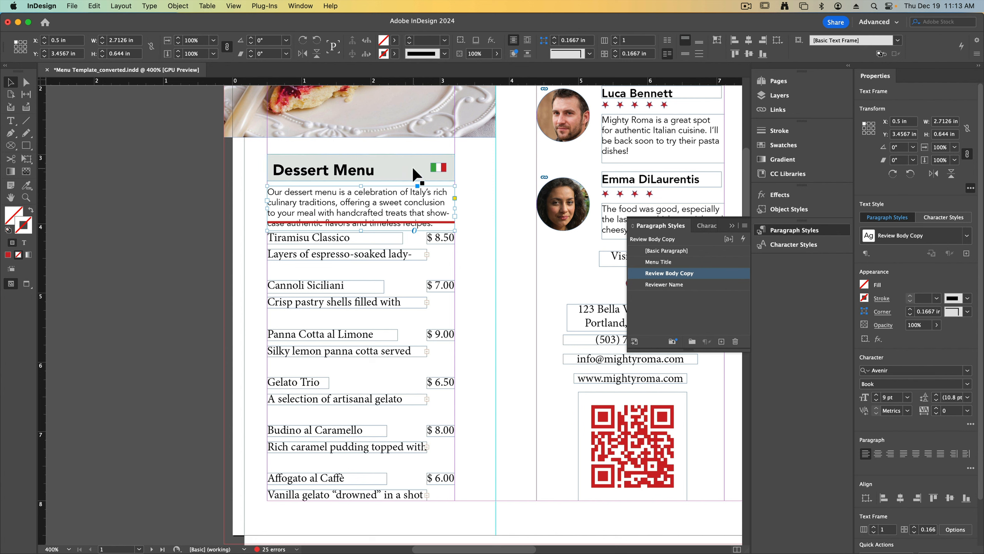
# Move the Dessert Menu heading and introduction up to a Y position of about 2.63 in, and move the Italian flag up beside the heading.
pyautogui.keyDown('shift'); pyautogui.click(389, 170); pyautogui.keyUp('shift')
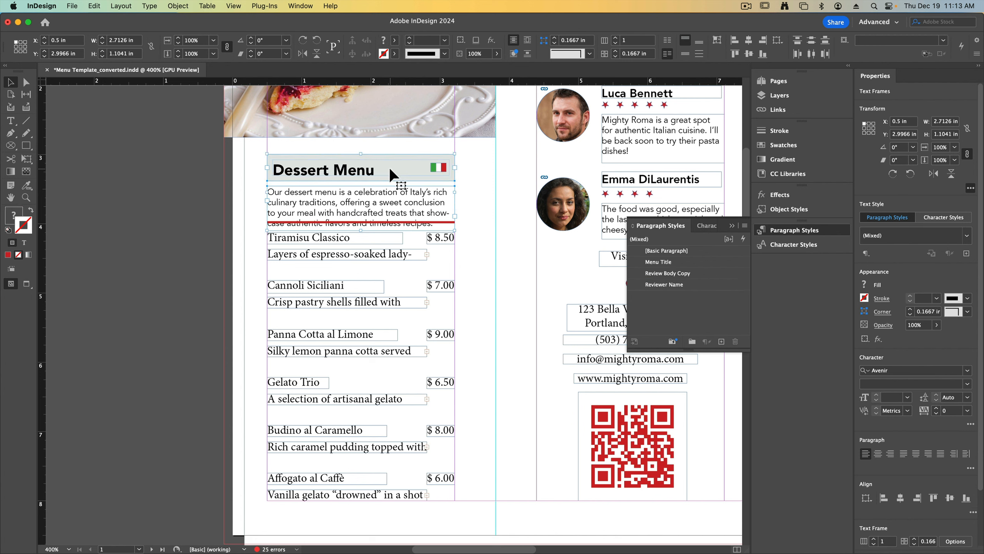
pyautogui.moveTo(393, 166); pyautogui.dragTo(396, 139)
pyautogui.moveTo(439, 170); pyautogui.dragTo(440, 152)
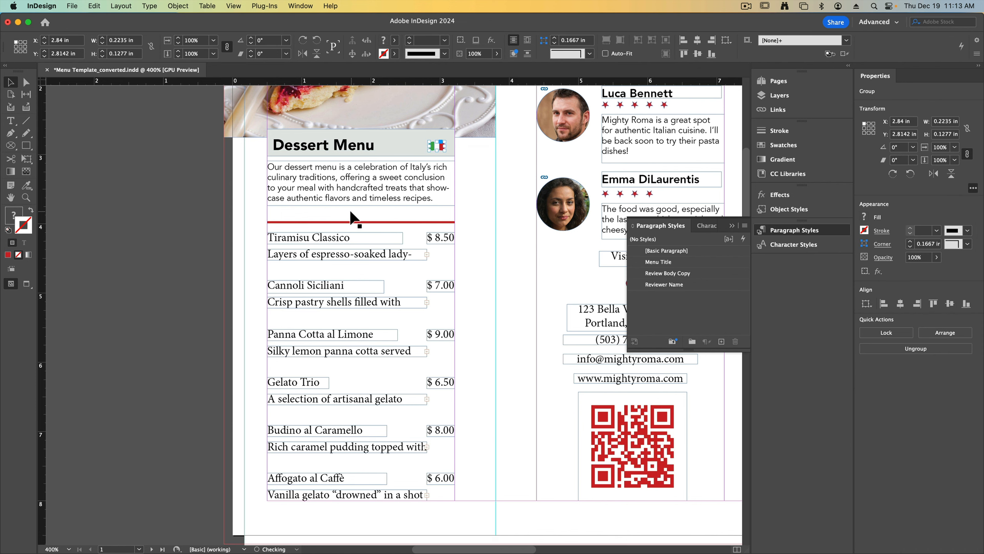
pyautogui.press('Up')
# Nudge the Dessert Menu heading, flag and introduction down together to a Y position of about 2.79 in, just above the red line.
pyautogui.moveTo(370, 207); pyautogui.dragTo(392, 137)
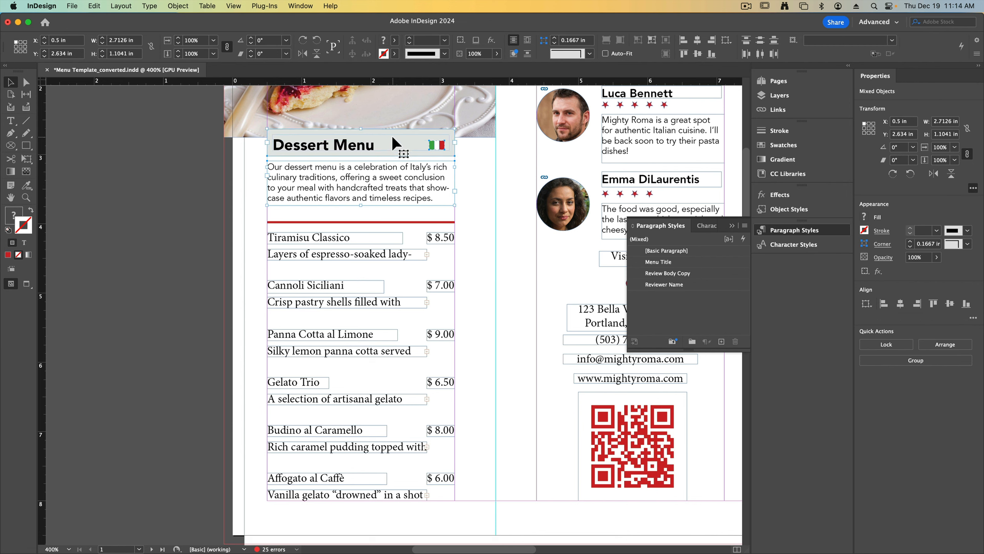
pyautogui.press('Down')
pyautogui.press('Down')
pyautogui.press('Down')
pyautogui.press('Down')
pyautogui.press('Down')
pyautogui.press('Down')
pyautogui.press('Down')
pyautogui.press('Down')
pyautogui.press('Down')
pyautogui.press('Down')
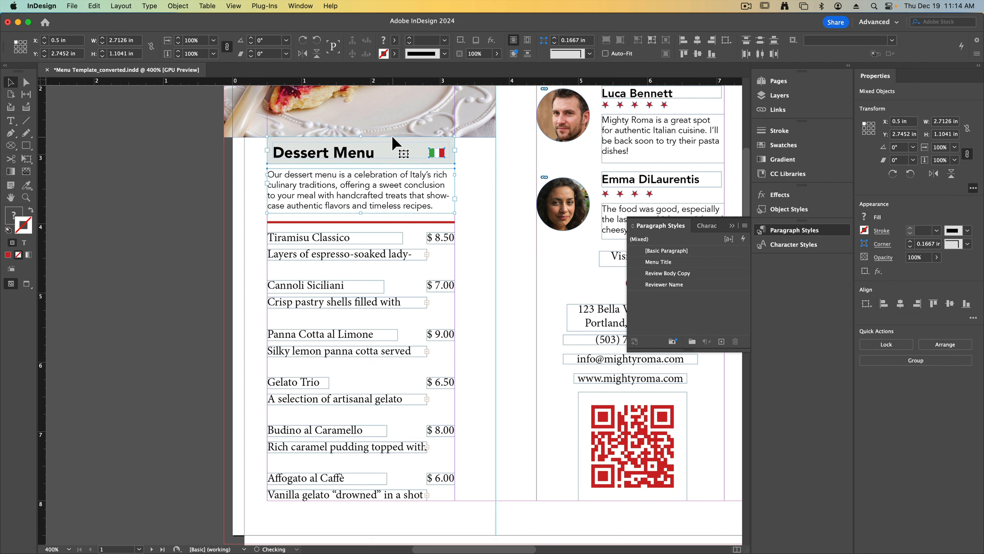
pyautogui.press('Down')
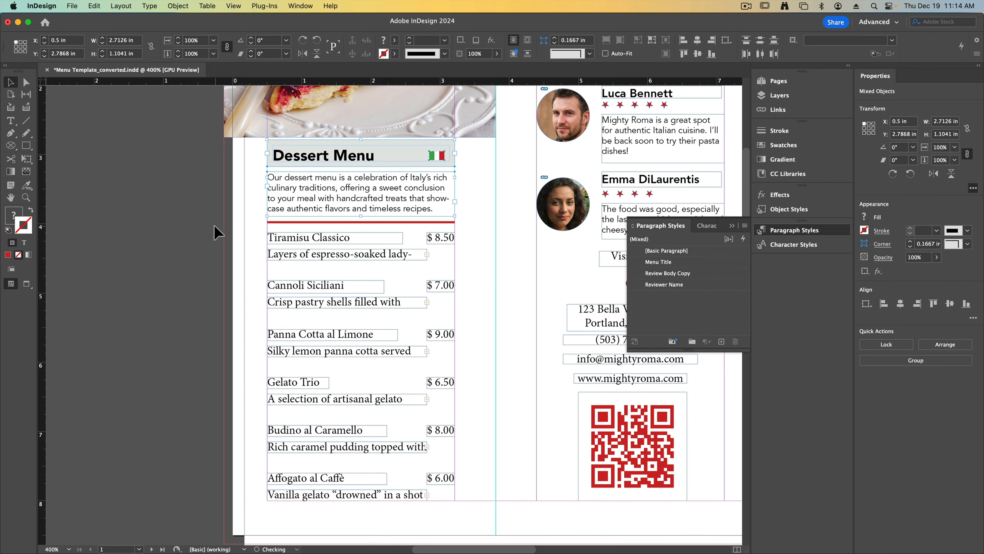
# Deselect the heading group and examine the Dessert Menu panel from the pie photo down to the last dessert.
pyautogui.click(195, 228)
pyautogui.scroll(10, 236, 230)
pyautogui.hscroll(3, 236, 230)
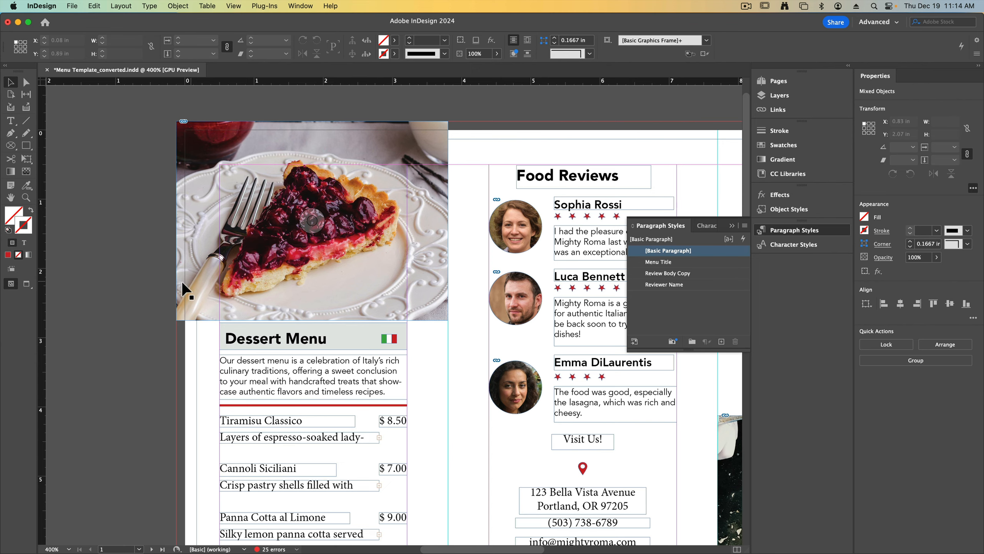
pyautogui.scroll(-5, 182, 283)
pyautogui.hscroll(-3, 194, 281)
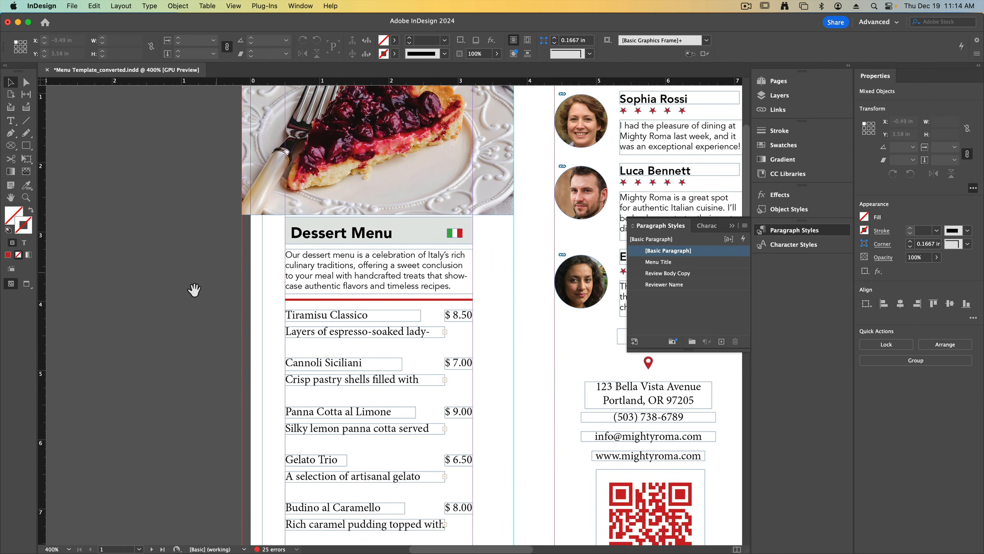
pyautogui.scroll(-1, 194, 290)
pyautogui.hscroll(1, 193, 289)
pyautogui.scroll(-4, 173, 271)
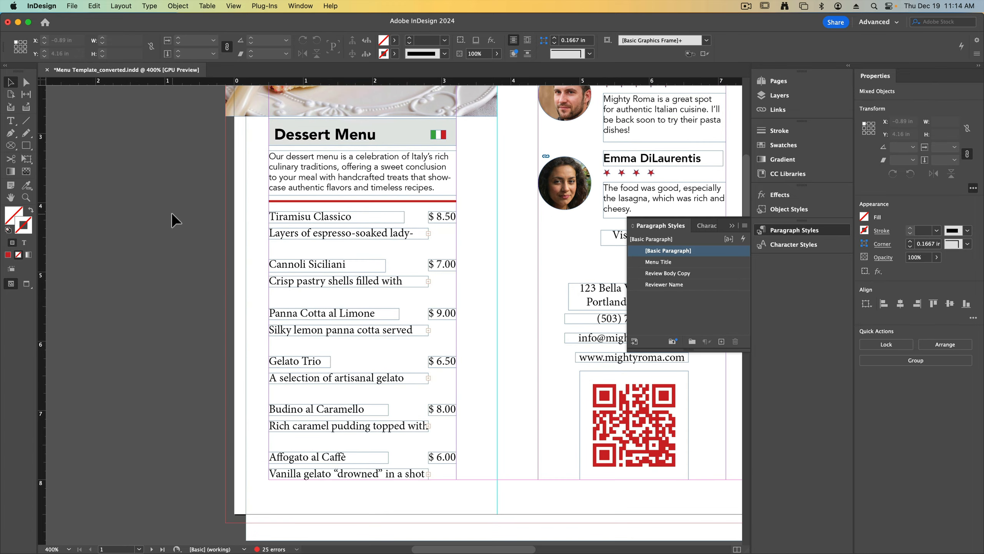
# Set the Tiramisu Classico dessert name in Avenir Black at 10 pt.
pyautogui.tripleClick(309, 216)
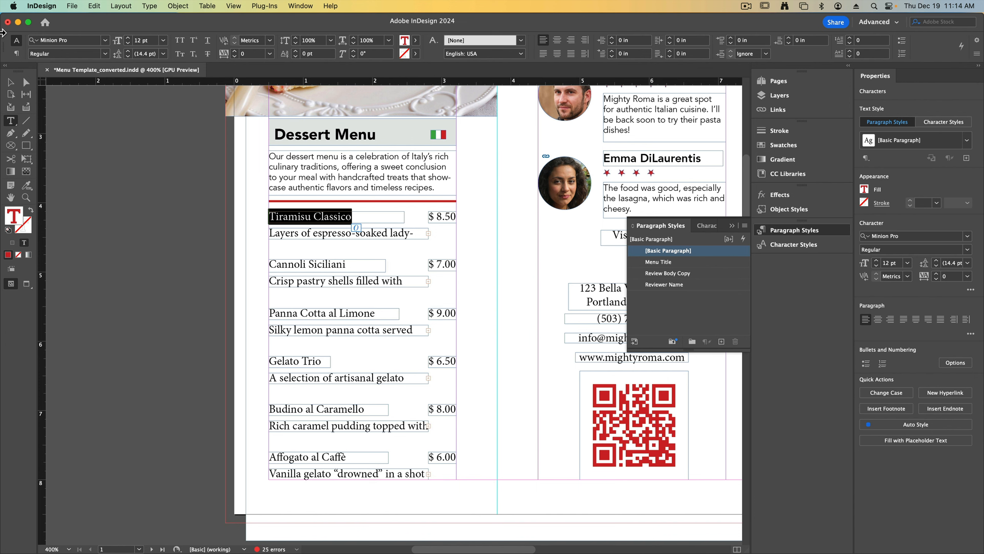
pyautogui.click(68, 37)
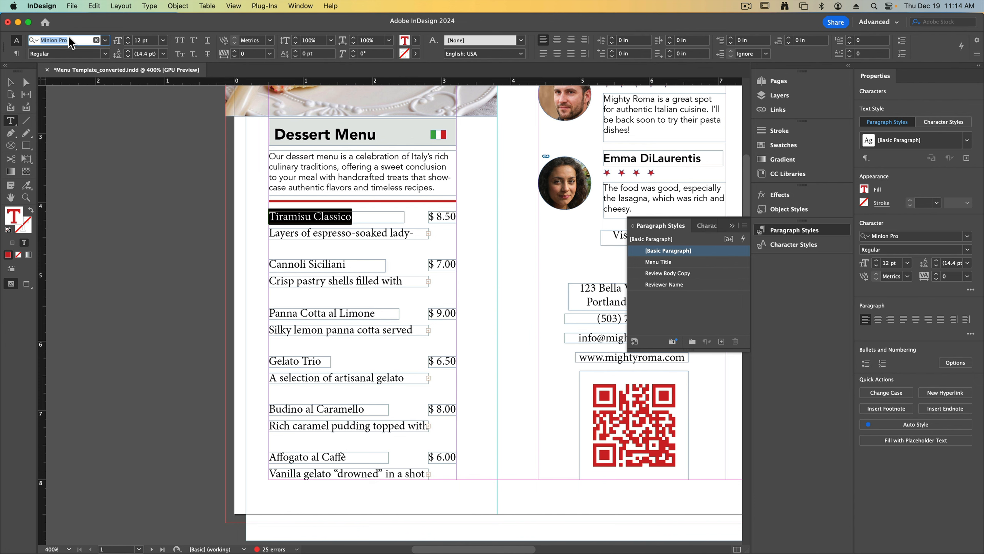
pyautogui.write('ar')
pyautogui.press('BackSpace')
pyautogui.write('ve')
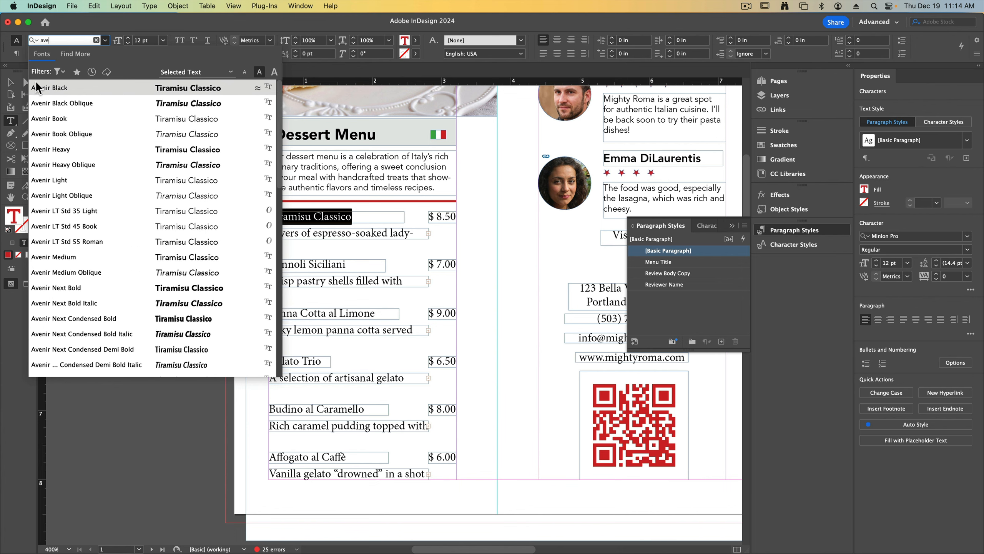
pyautogui.click(89, 90)
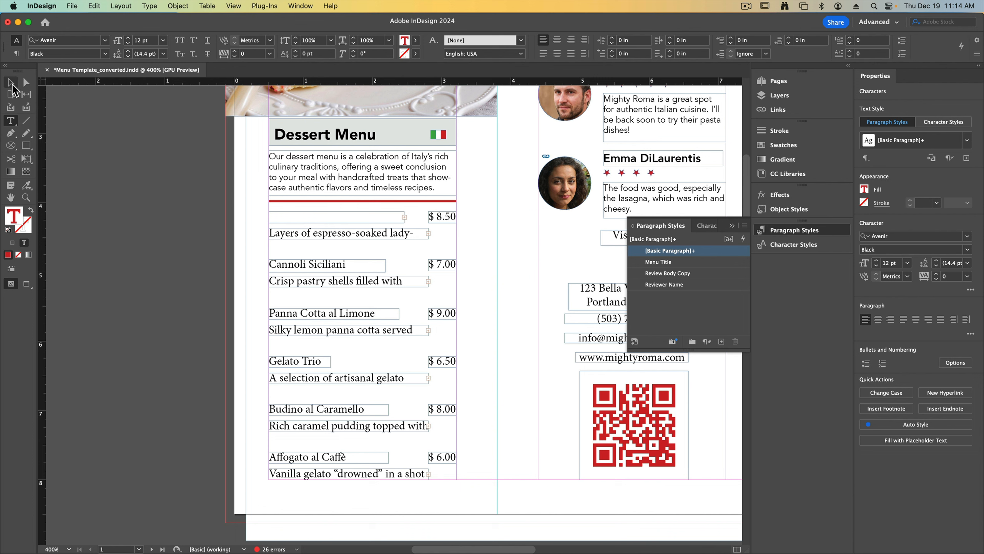
pyautogui.click(129, 44)
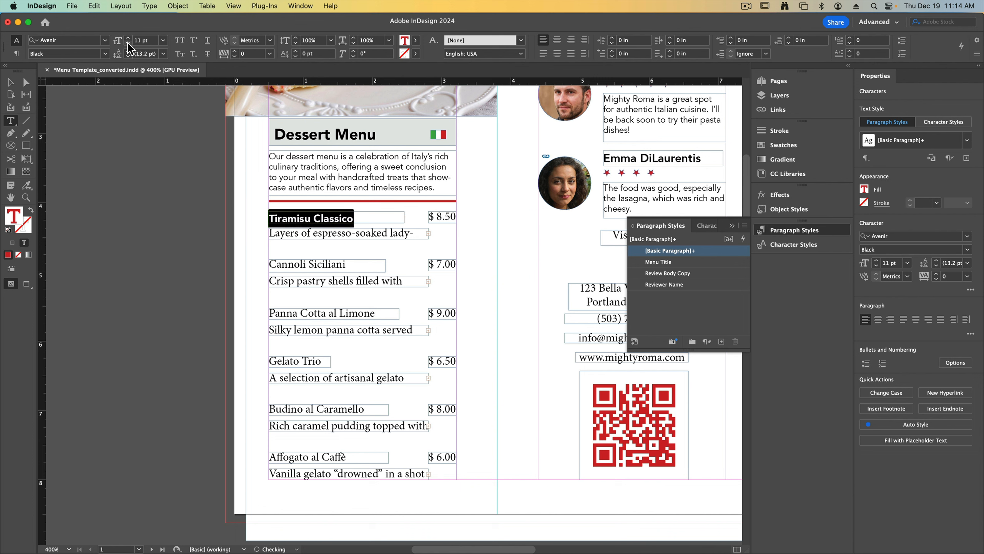
pyautogui.click(128, 43)
pyautogui.click(343, 218)
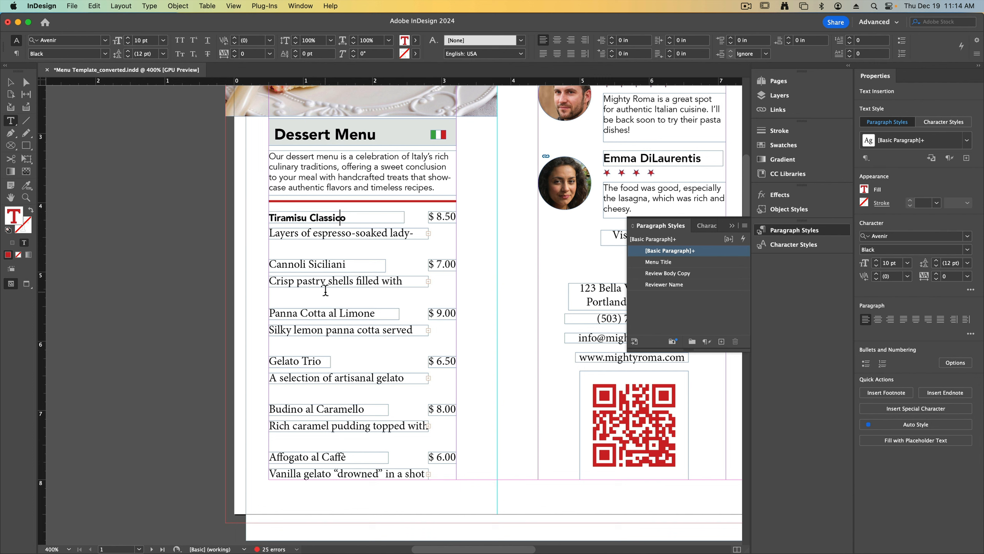
# Set the Tiramisu Classico description in Avenir Light at 10 pt.
pyautogui.tripleClick(306, 233)
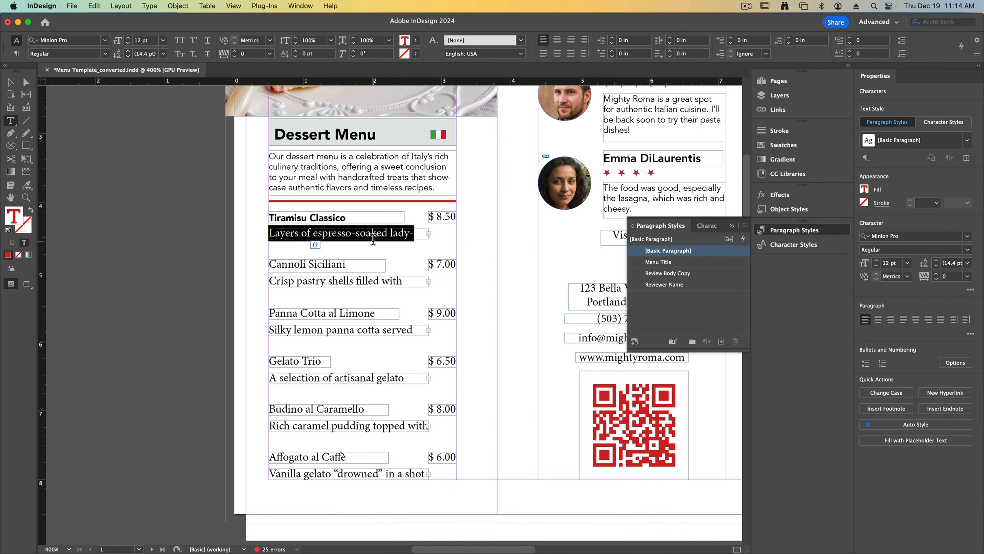
pyautogui.click(63, 40)
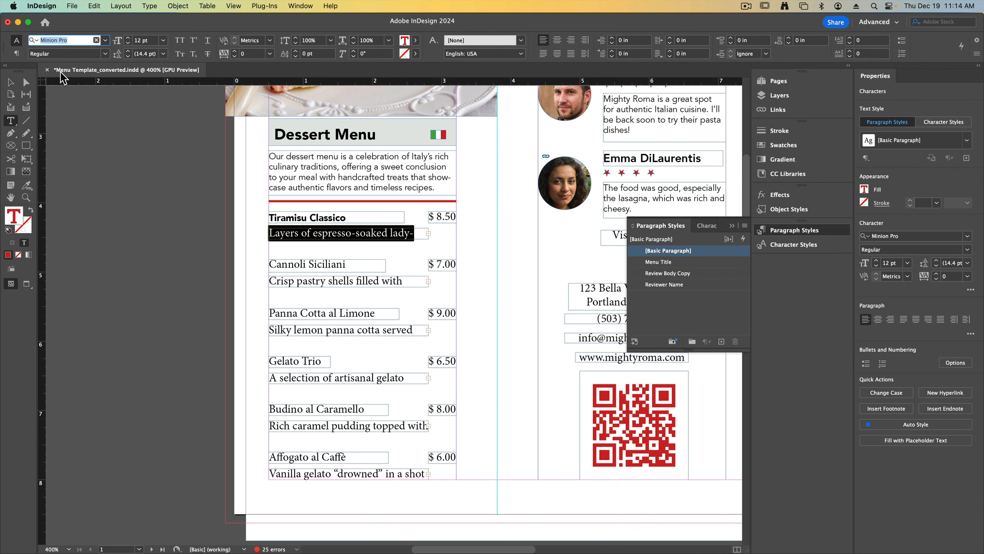
pyautogui.write('ave')
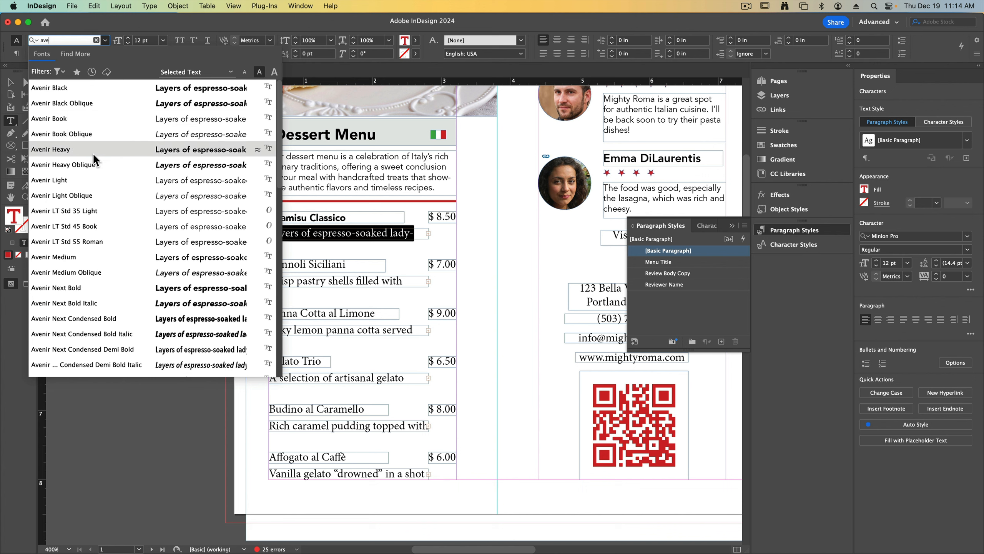
pyautogui.click(92, 179)
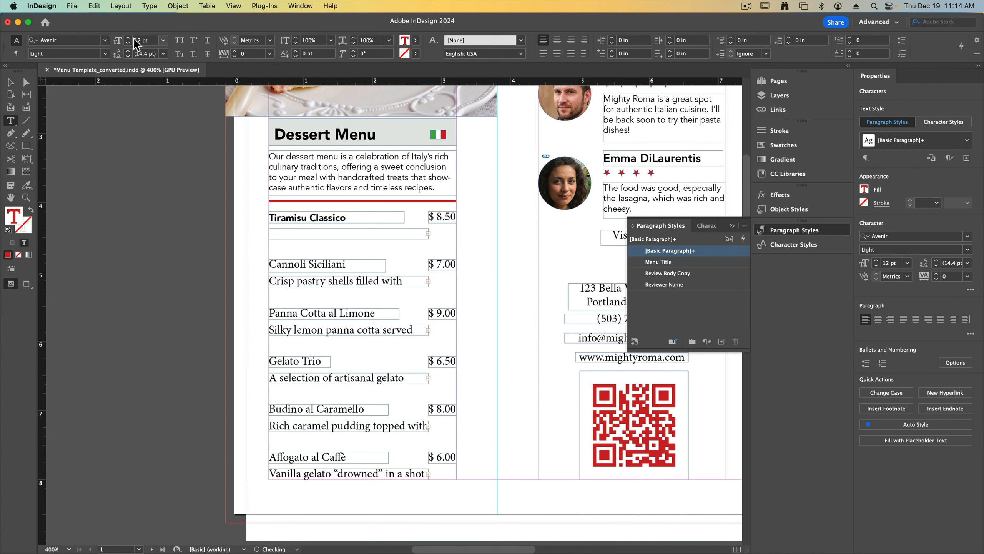
pyautogui.press('super+shift+comma')
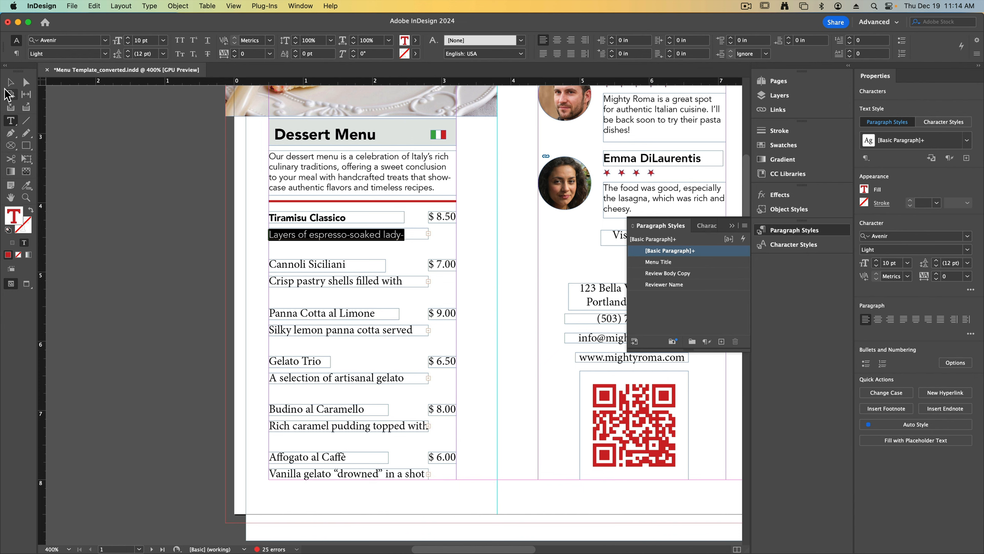
# Enlarge the Tiramisu description's frame to about 2.6 in wide and 0.34 in high.
pyautogui.click(10, 82)
pyautogui.click(347, 236)
pyautogui.moveTo(348, 239); pyautogui.dragTo(349, 251)
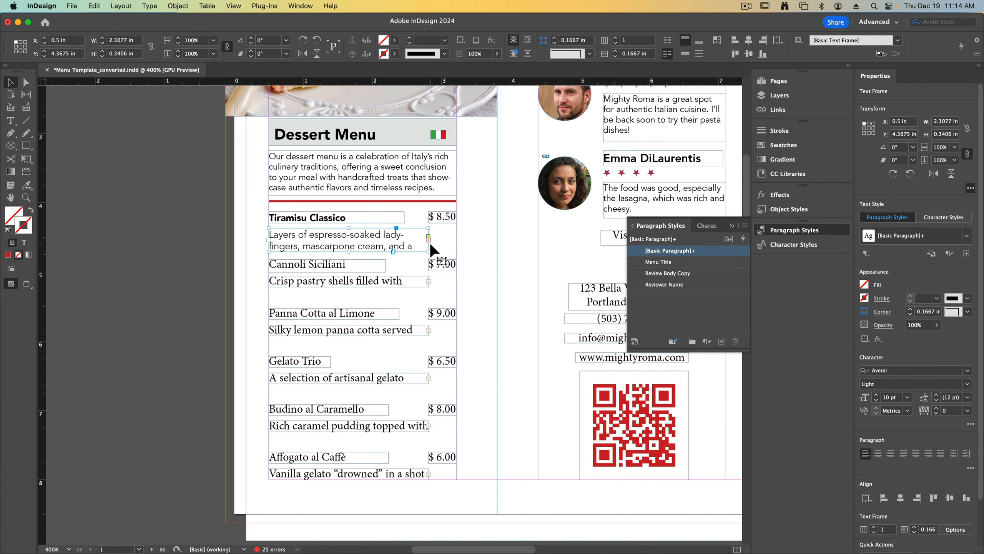
pyautogui.moveTo(429, 251); pyautogui.dragTo(450, 251)
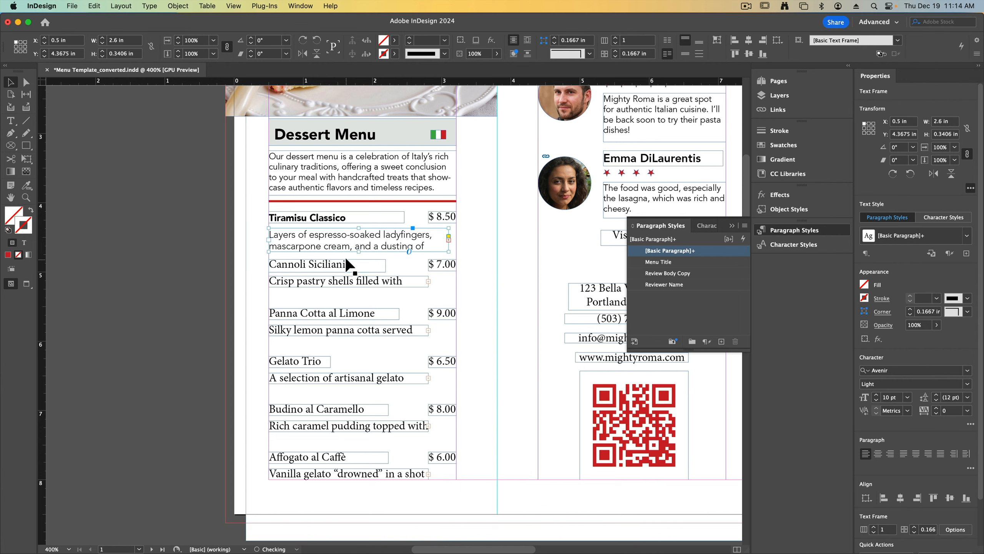
# Extend the Tiramisu description's frame to about 0.45 in high and set its text size to 9 pt.
pyautogui.moveTo(359, 252); pyautogui.dragTo(361, 259)
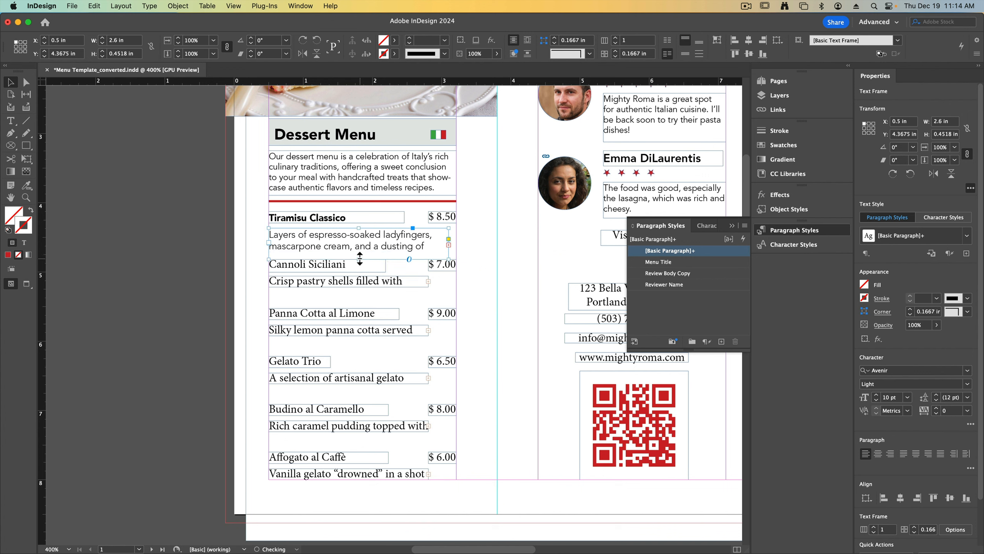
pyautogui.tripleClick(356, 239)
pyautogui.click(356, 240)
pyautogui.click(128, 43)
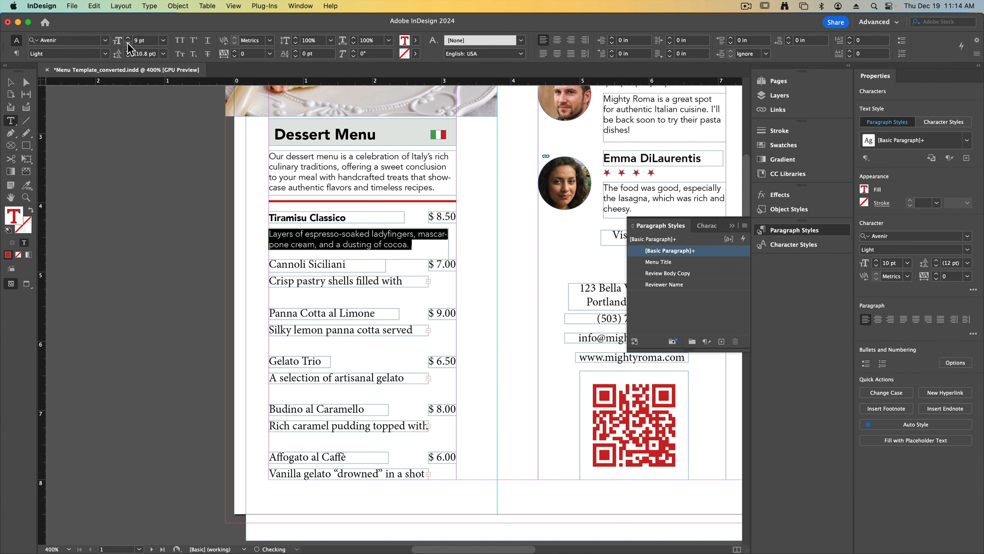
pyautogui.click(128, 44)
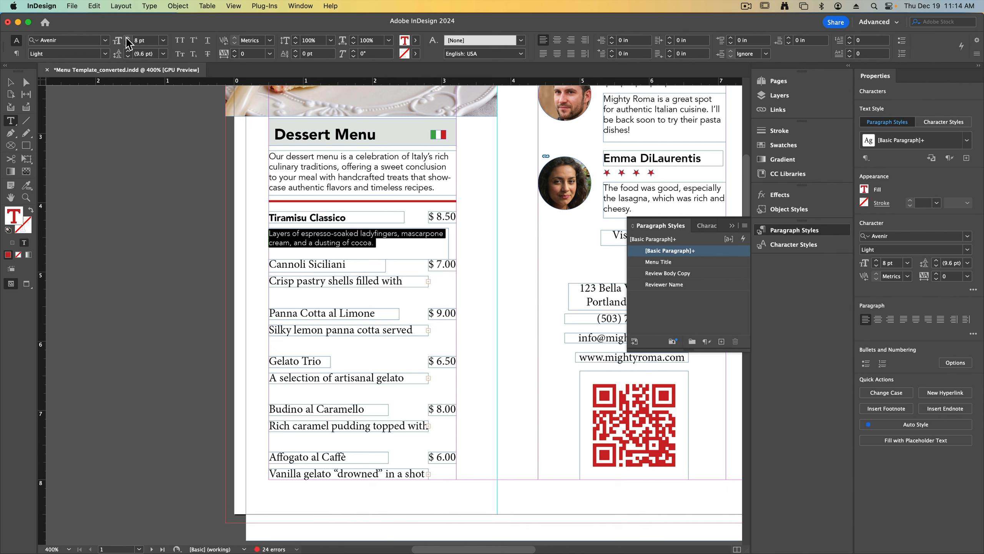
pyautogui.click(128, 37)
# Reduce the Tiramisu description's frame to about 0.34 in high and preview the panel without frame edges.
pyautogui.click(10, 82)
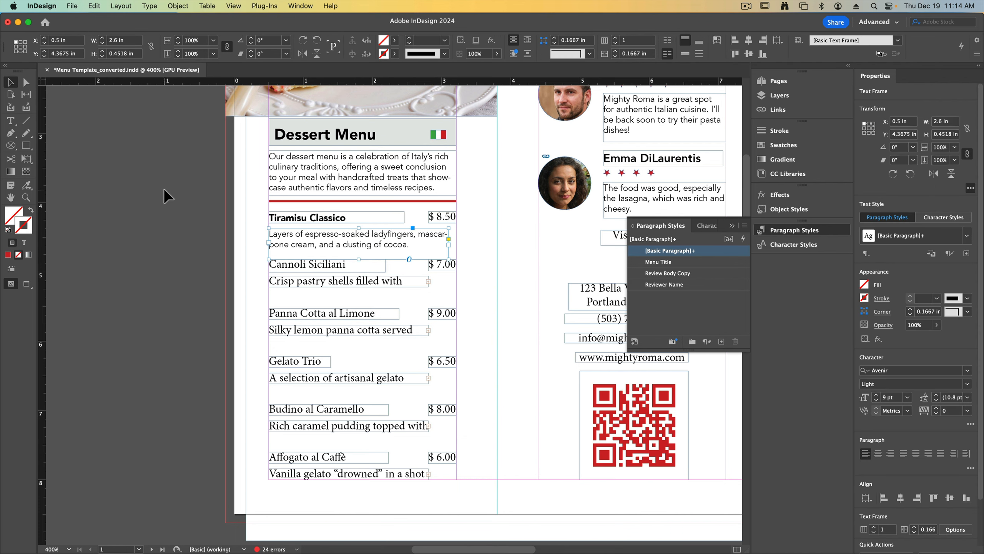
pyautogui.moveTo(359, 259); pyautogui.dragTo(359, 251)
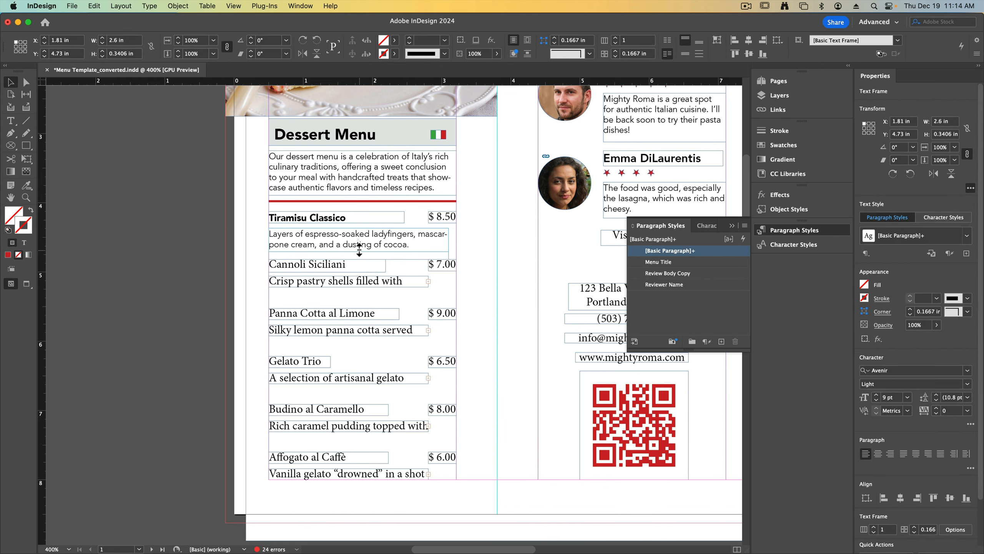
pyautogui.click(202, 231)
pyautogui.press('w')
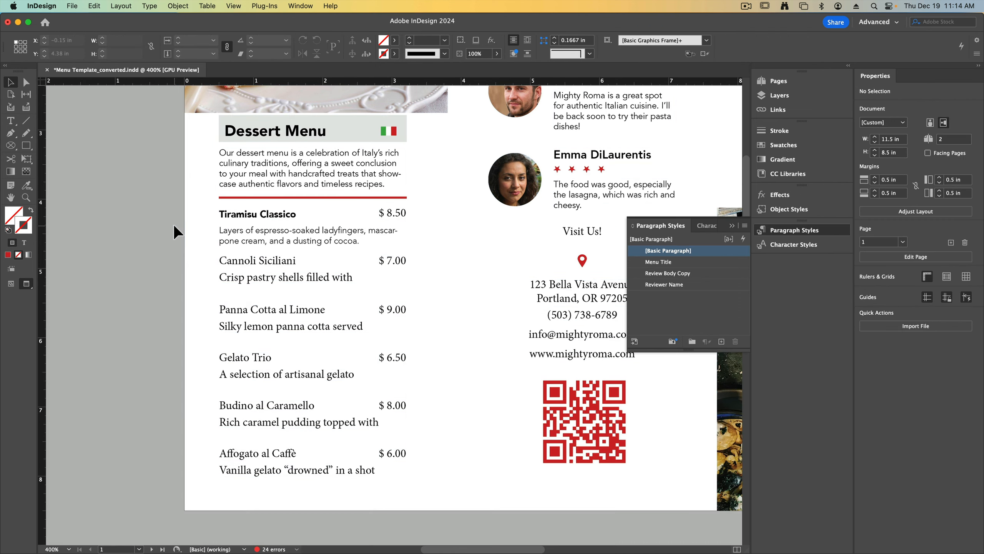
pyautogui.press('w')
# Set the Tiramisu Classico price in Avenir Black.
pyautogui.press('super+equal')
pyautogui.press('super+equal')
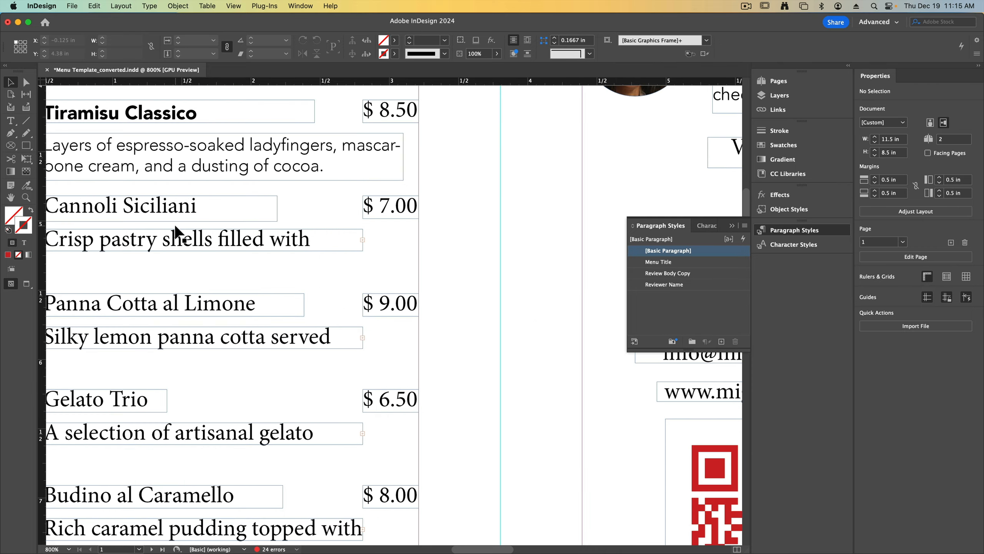
pyautogui.moveTo(251, 199); pyautogui.dragTo(354, 310)
pyautogui.tripleClick(488, 220)
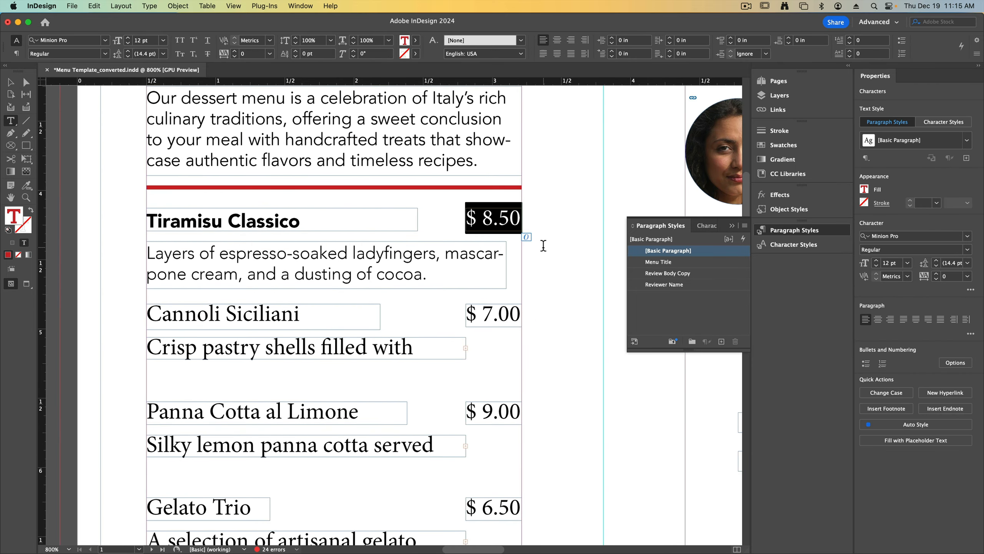
pyautogui.click(73, 40)
pyautogui.write('ave')
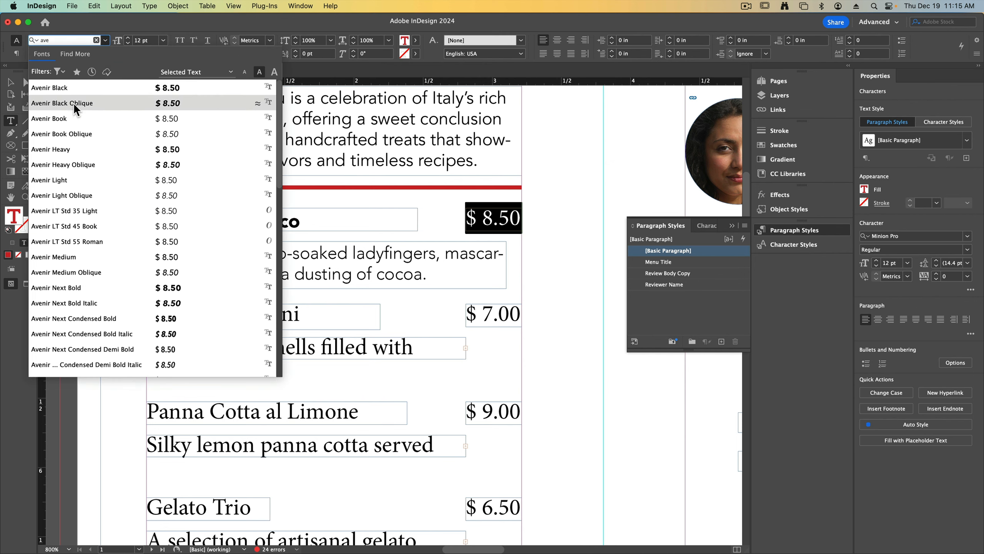
pyautogui.click(70, 89)
pyautogui.press('Escape')
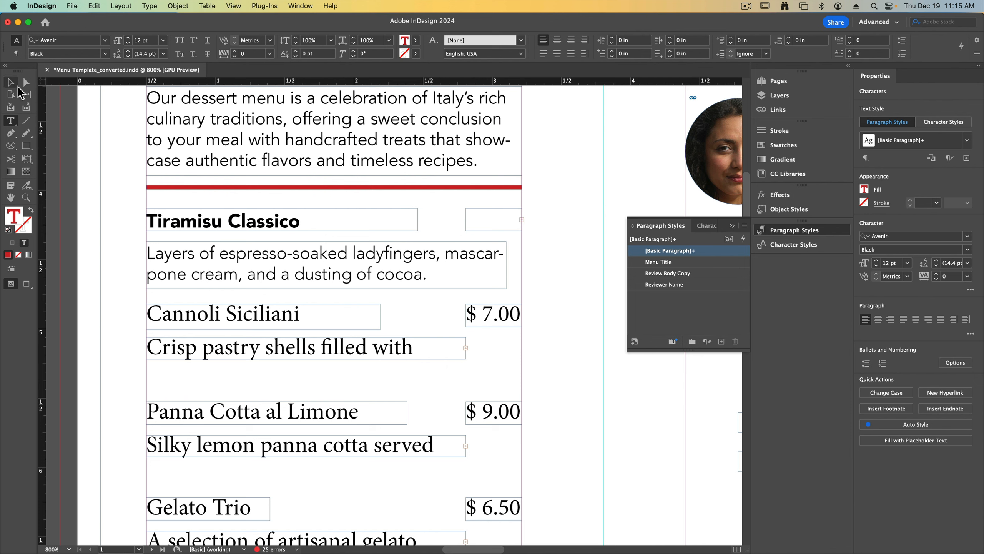
# Resize the Tiramisu price frame to about 0.56 in wide and 0.19 in high so the whole price fits.
pyautogui.moveTo(465, 210); pyautogui.dragTo(491, 199)
pyautogui.press('super+z')
pyautogui.moveTo(490, 199); pyautogui.dragTo(490, 194)
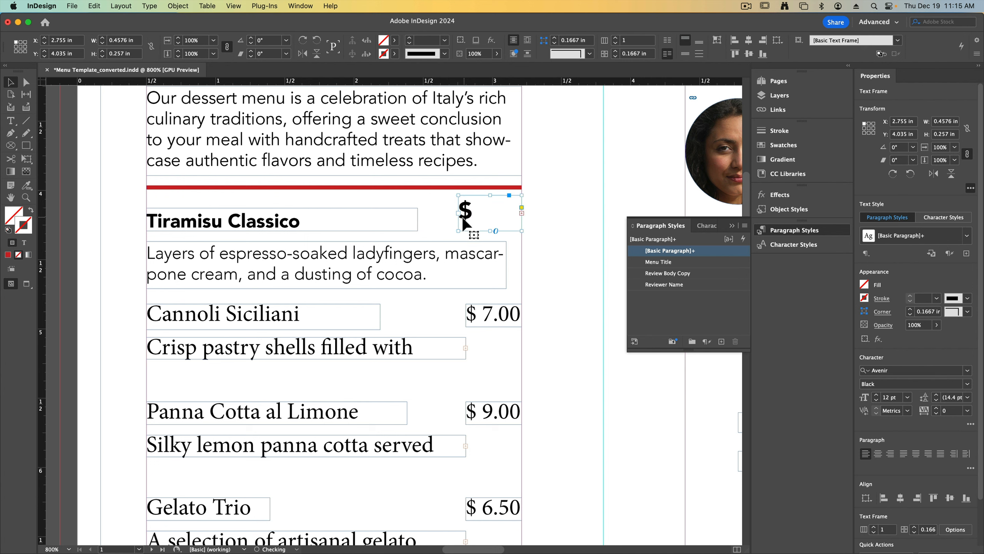
pyautogui.press('super+z')
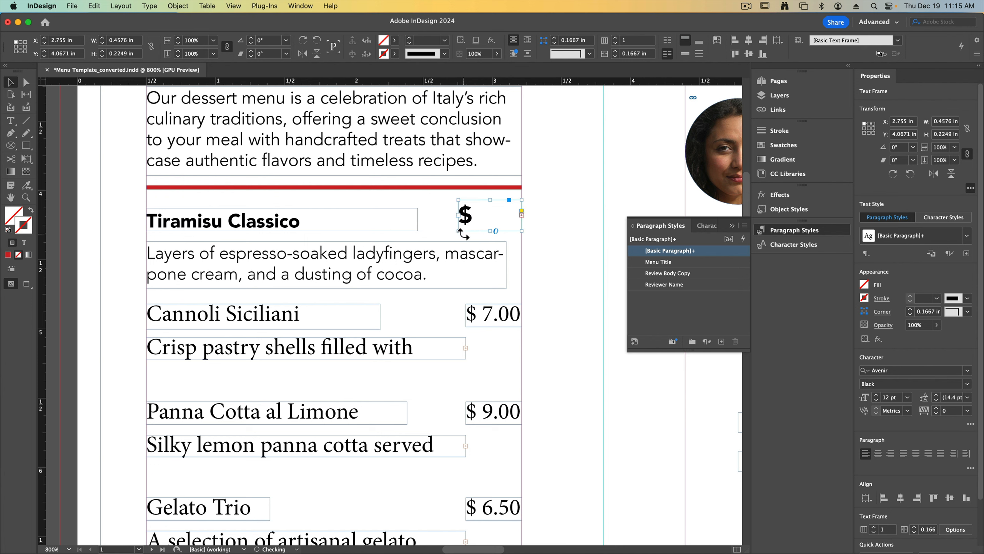
pyautogui.moveTo(458, 231); pyautogui.dragTo(443, 232)
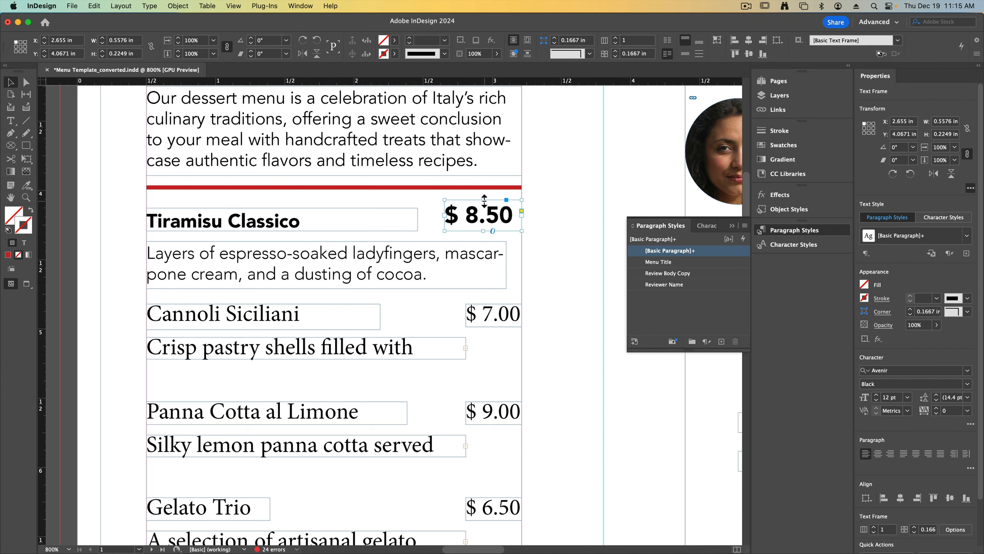
pyautogui.moveTo(483, 199); pyautogui.dragTo(483, 204)
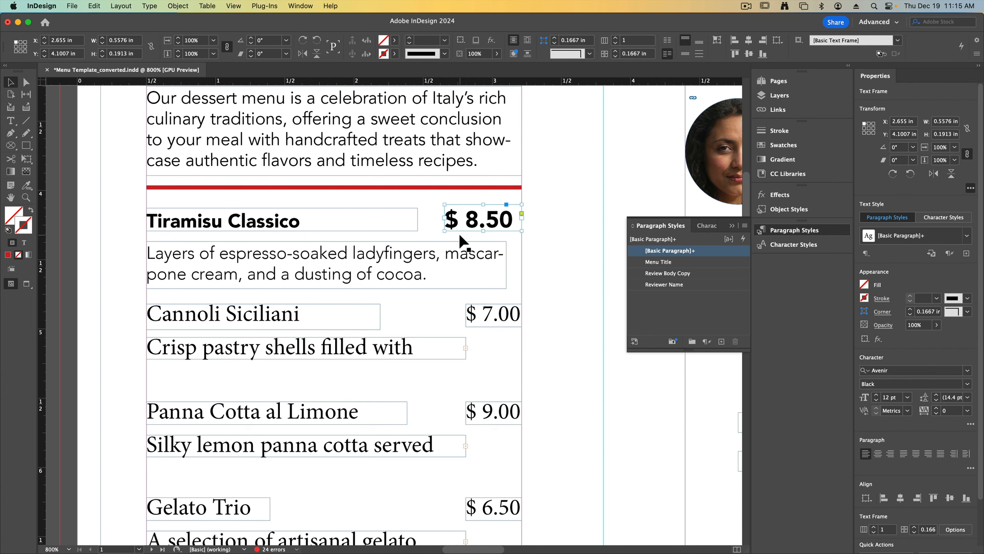
# Remove the space after the dollar sign in the Tiramisu price and make the dollar sign superscript.
pyautogui.doubleClick(470, 225)
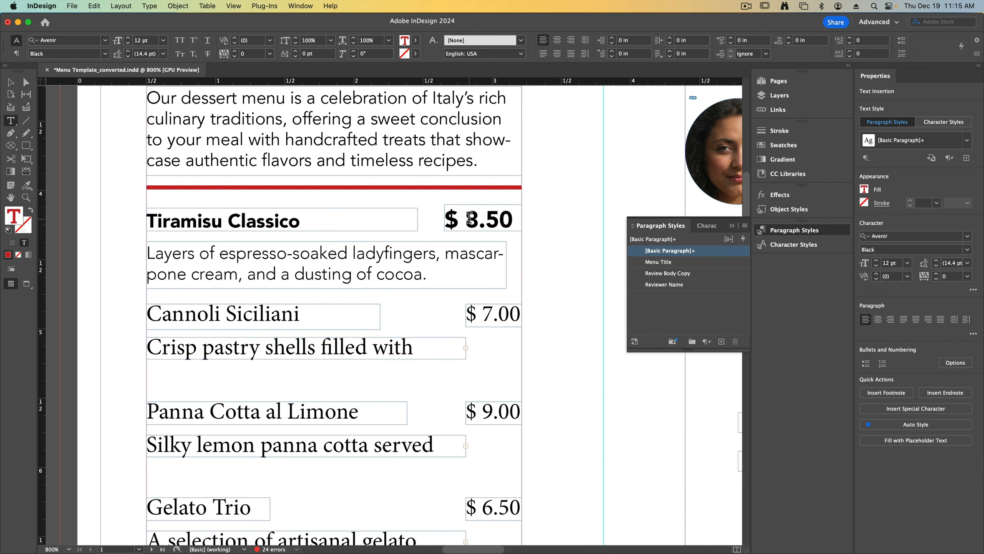
pyautogui.press('Delete')
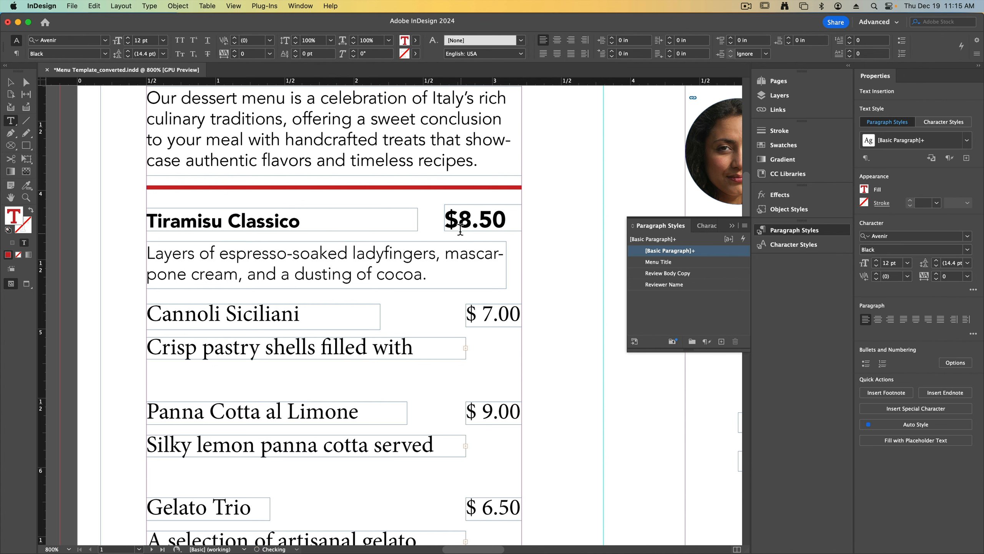
pyautogui.hotkey('shift', 'Left')
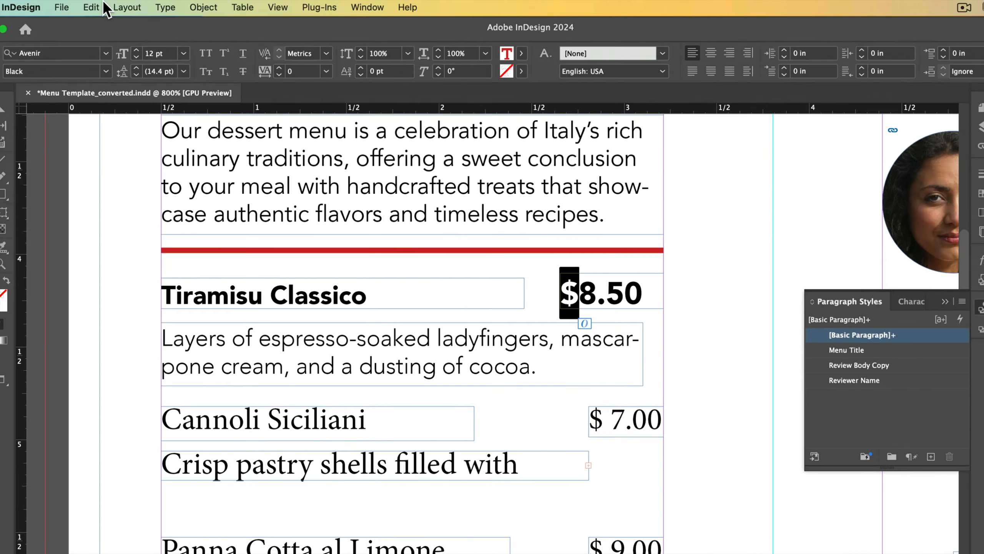
pyautogui.click(225, 53)
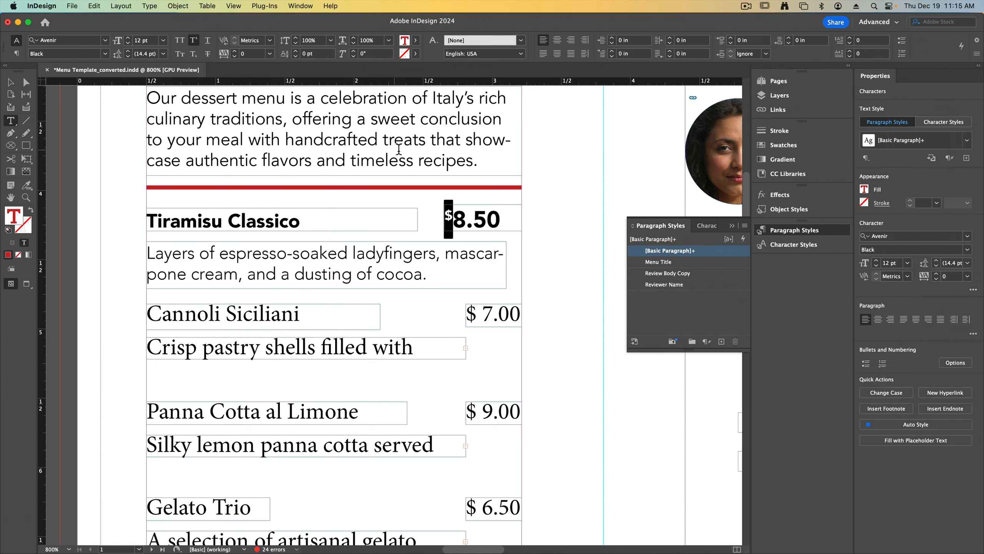
pyautogui.click(833, 438)
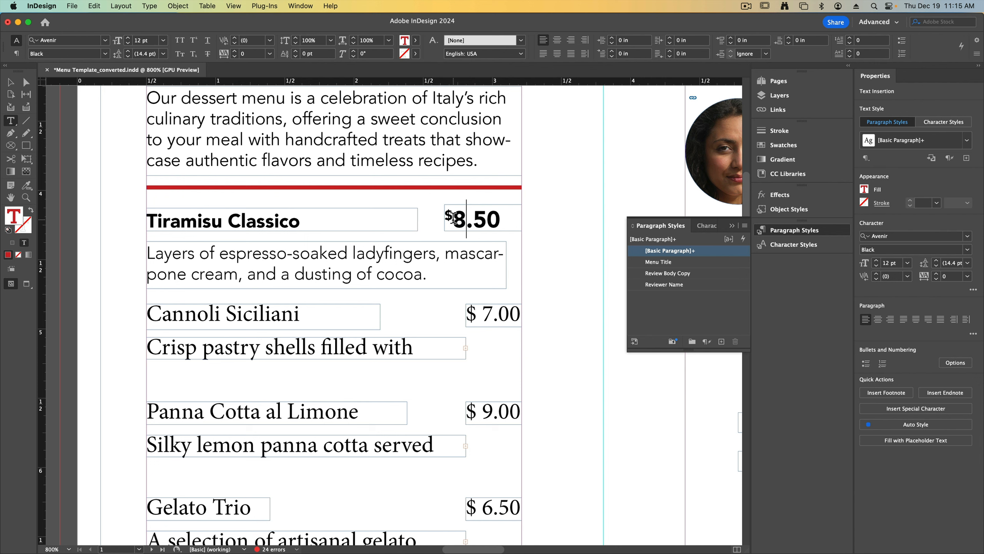
# Fill the whole Tiramisu price with the red C=15 M=100 swatch and preview the result without frame edges.
pyautogui.doubleClick(467, 222)
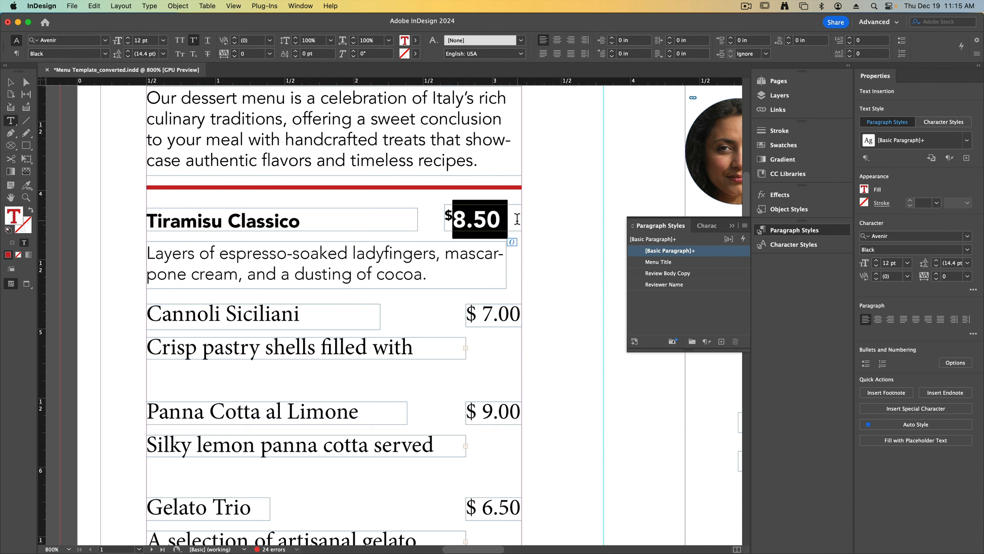
pyautogui.click(865, 189)
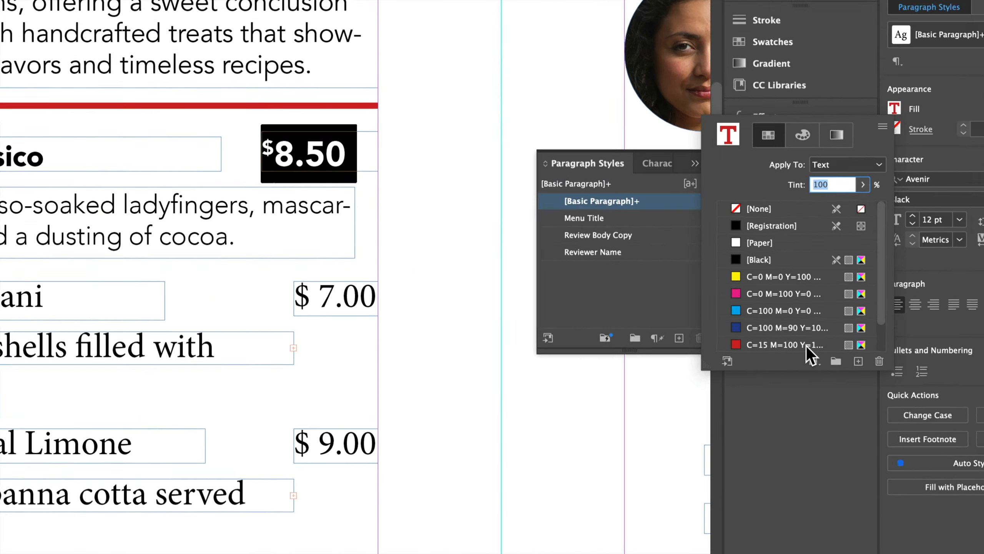
pyautogui.scroll(-2, 806, 346)
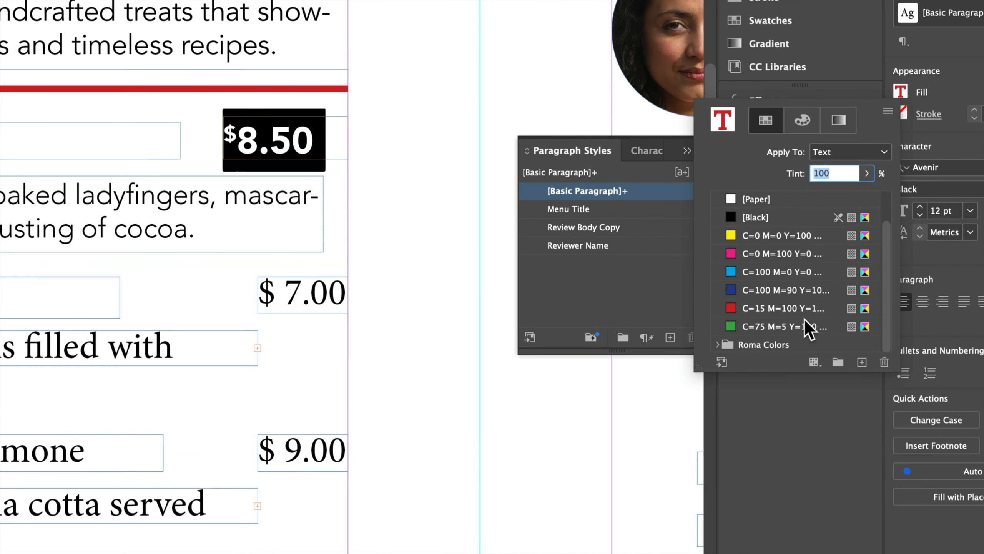
pyautogui.click(754, 310)
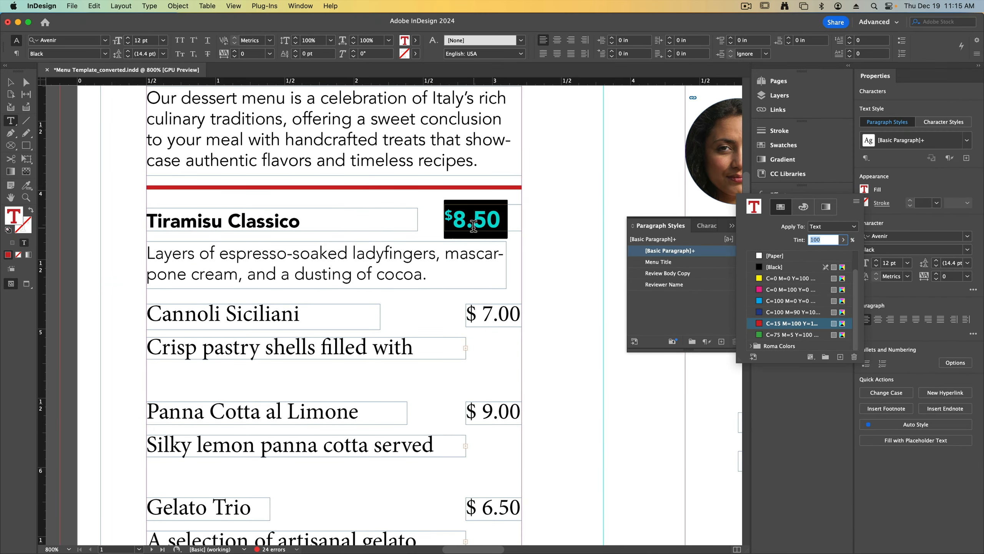
pyautogui.click(473, 226)
pyautogui.click(10, 83)
pyautogui.click(124, 216)
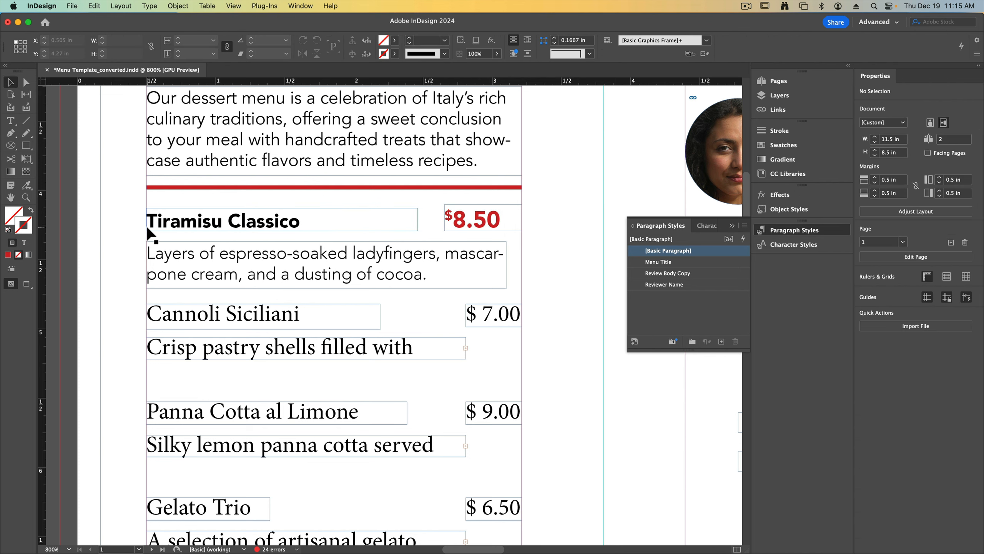
pyautogui.press('w')
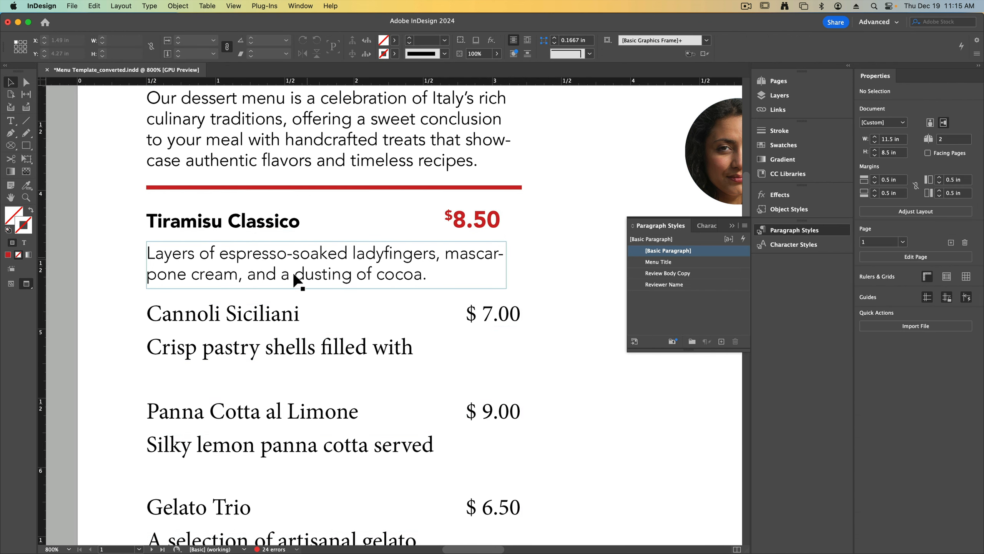
pyautogui.press('w')
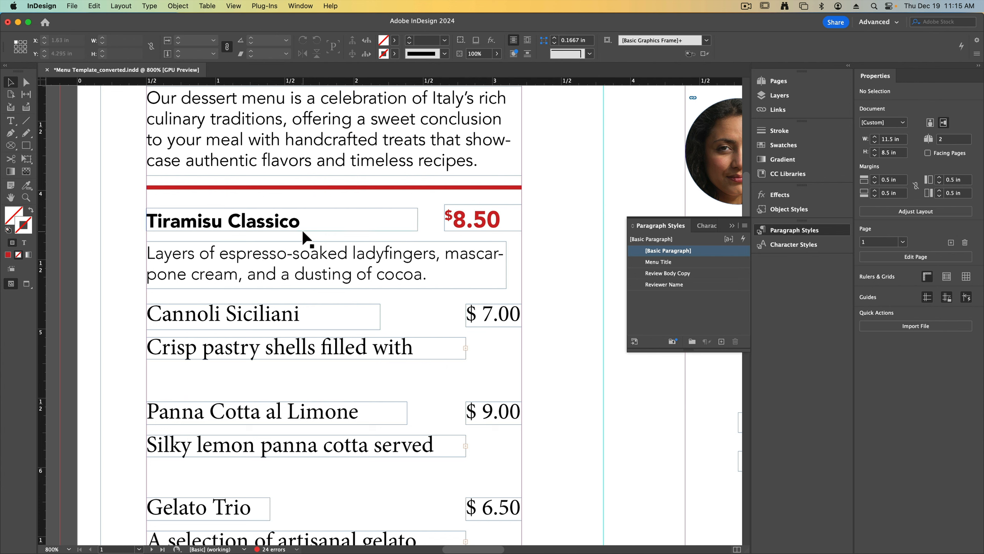
# Create a paragraph style named Menu Item Title from the Tiramisu Classico dessert name and apply it to that name.
pyautogui.tripleClick(276, 222)
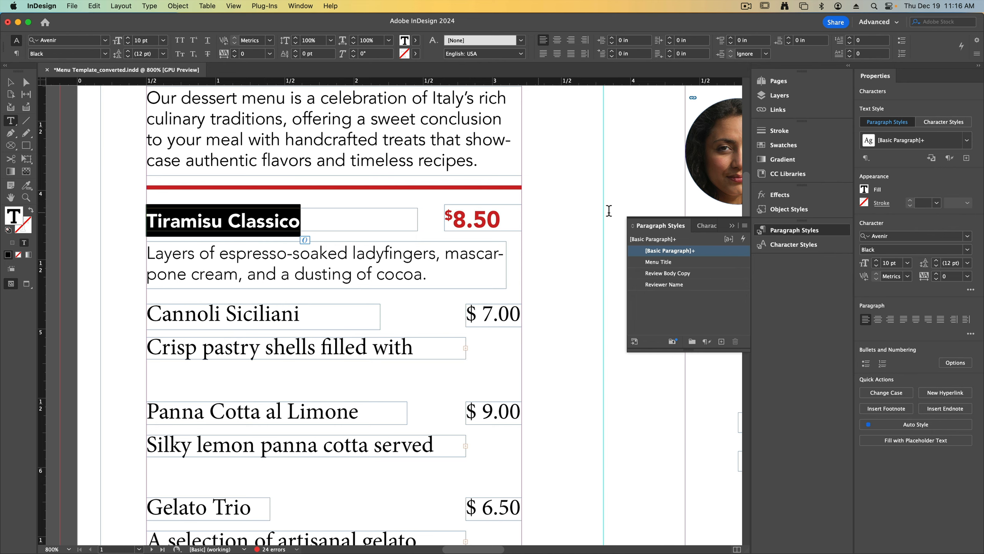
pyautogui.moveTo(703, 241); pyautogui.dragTo(711, 337)
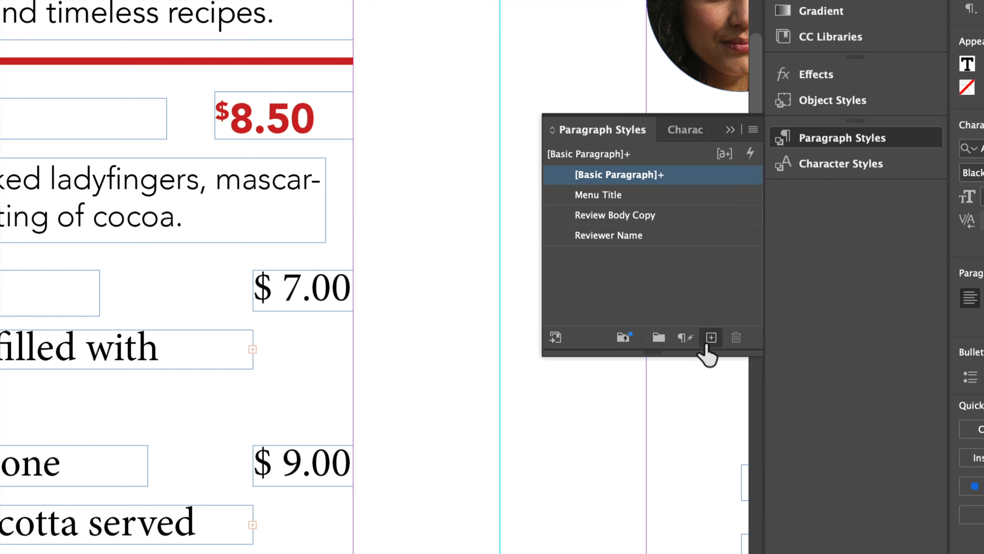
pyautogui.click(711, 337)
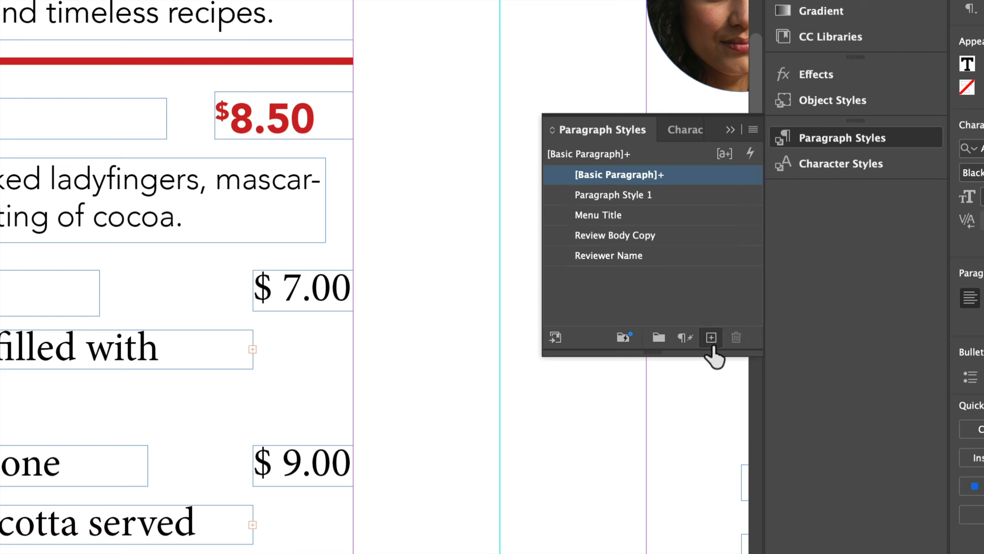
pyautogui.doubleClick(693, 196)
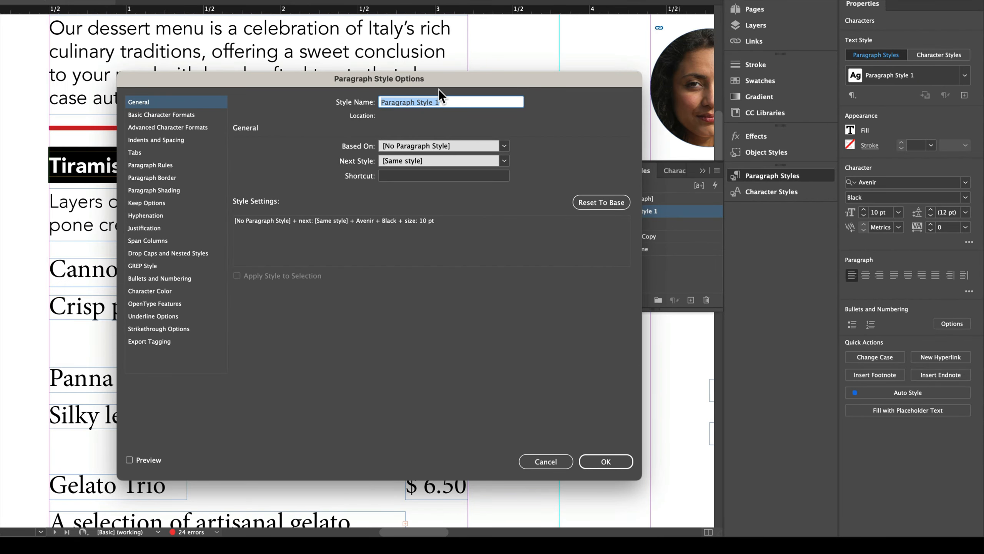
pyautogui.write('Menu Item Title')
pyautogui.click(605, 460)
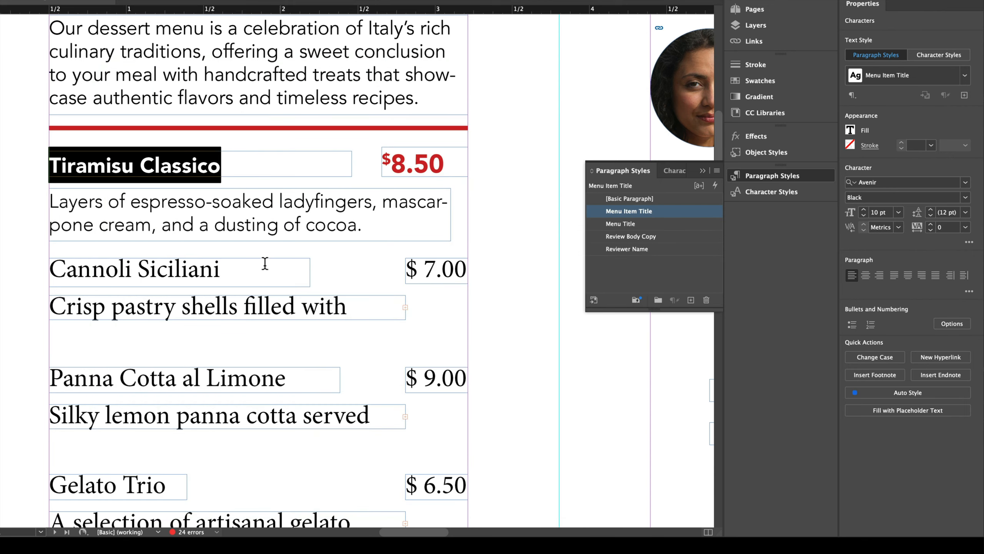
# Create a paragraph style named Menu item body from the Tiramisu description and apply it to that text.
pyautogui.doubleClick(173, 229)
pyautogui.doubleClick(173, 228)
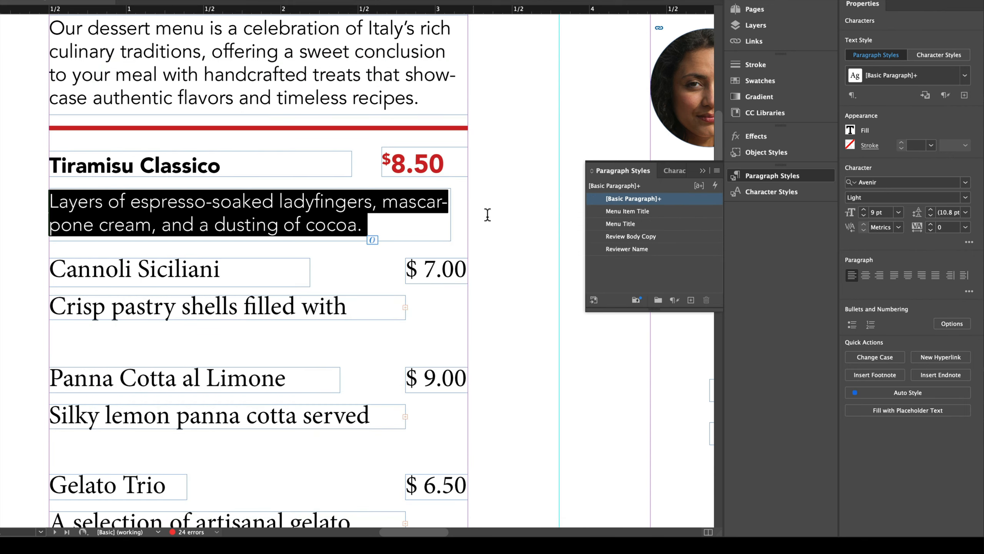
pyautogui.click(690, 300)
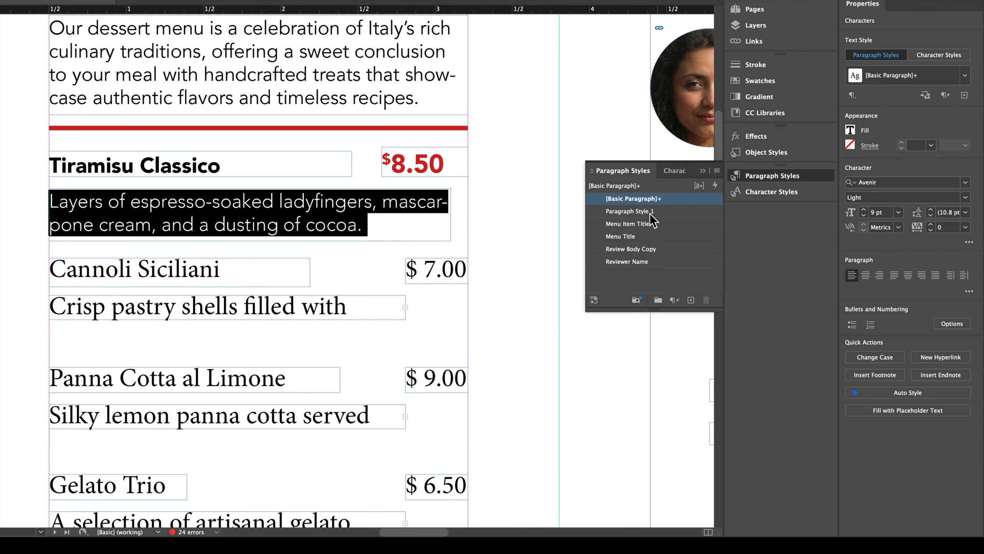
pyautogui.doubleClick(679, 214)
pyautogui.write('Menu item body')
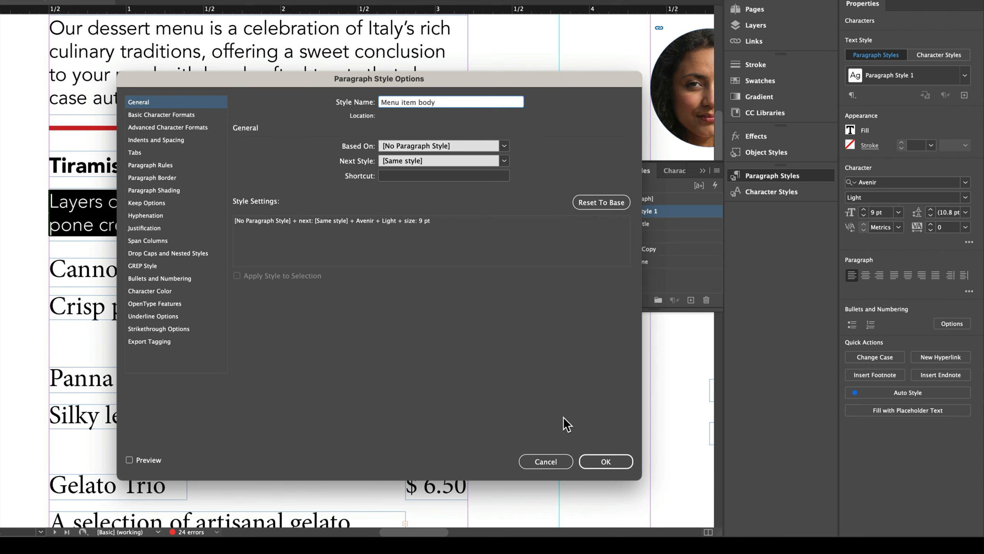
pyautogui.click(607, 461)
# Create a paragraph style named Menu Price from the 8 in the Tiramisu price and apply it to the price.
pyautogui.click(411, 176)
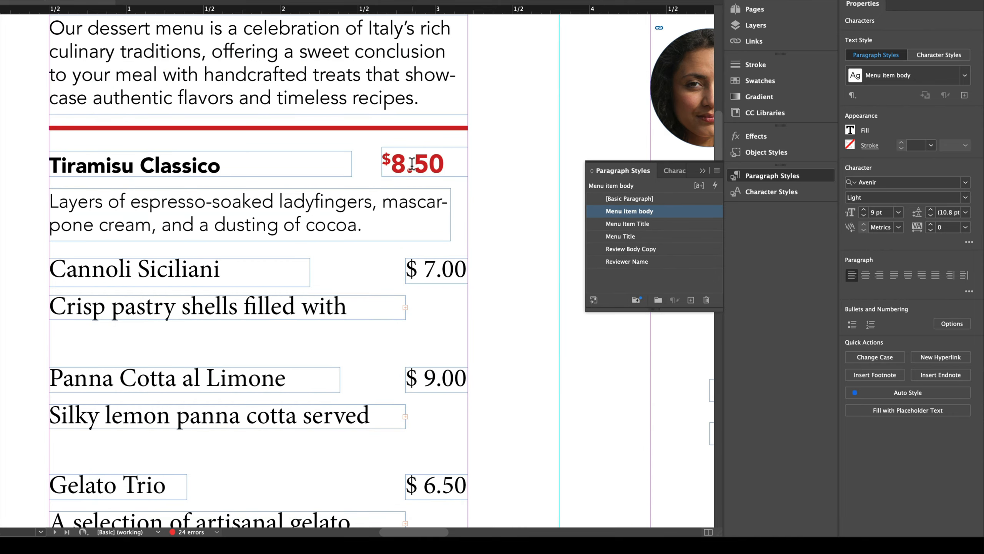
pyautogui.doubleClick(412, 163)
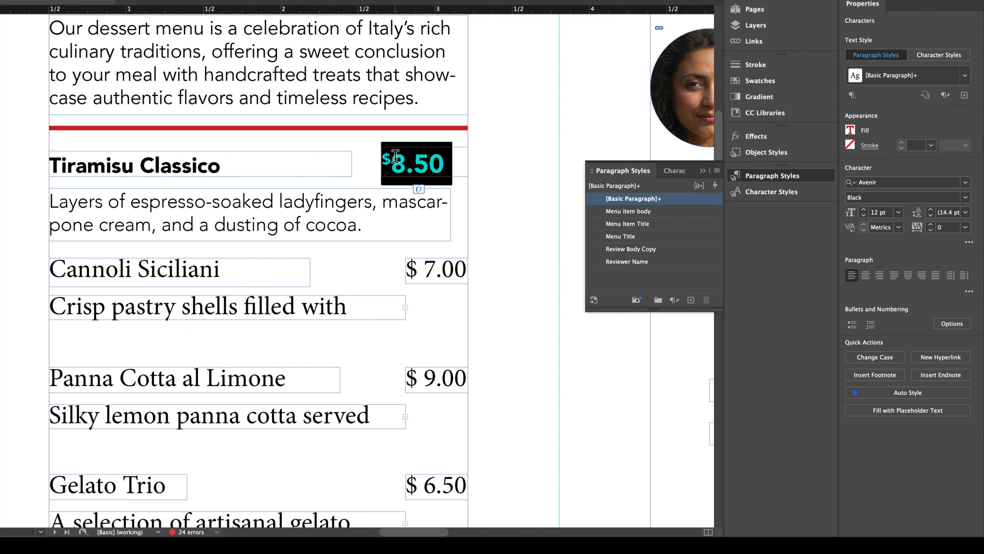
pyautogui.moveTo(390, 163); pyautogui.dragTo(413, 169)
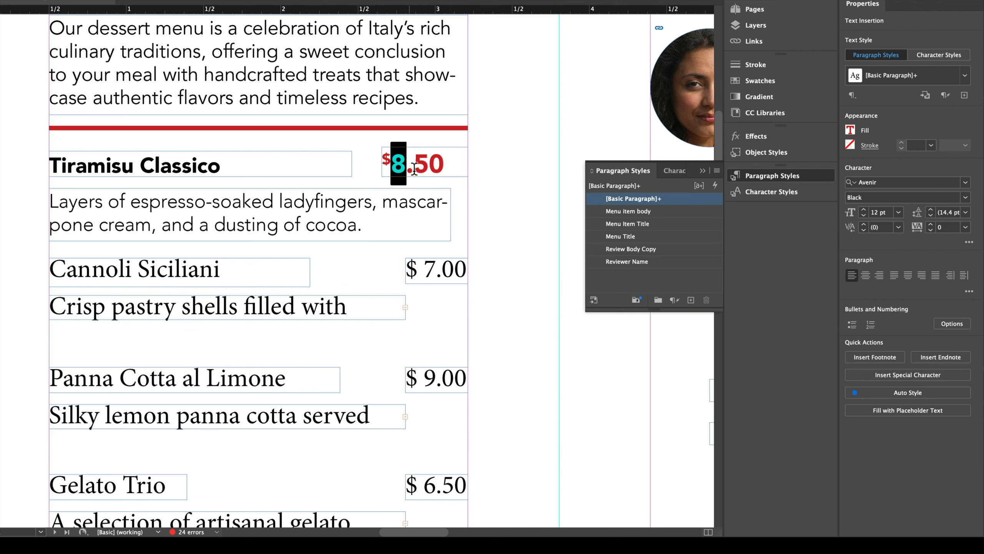
pyautogui.click(689, 301)
pyautogui.doubleClick(671, 211)
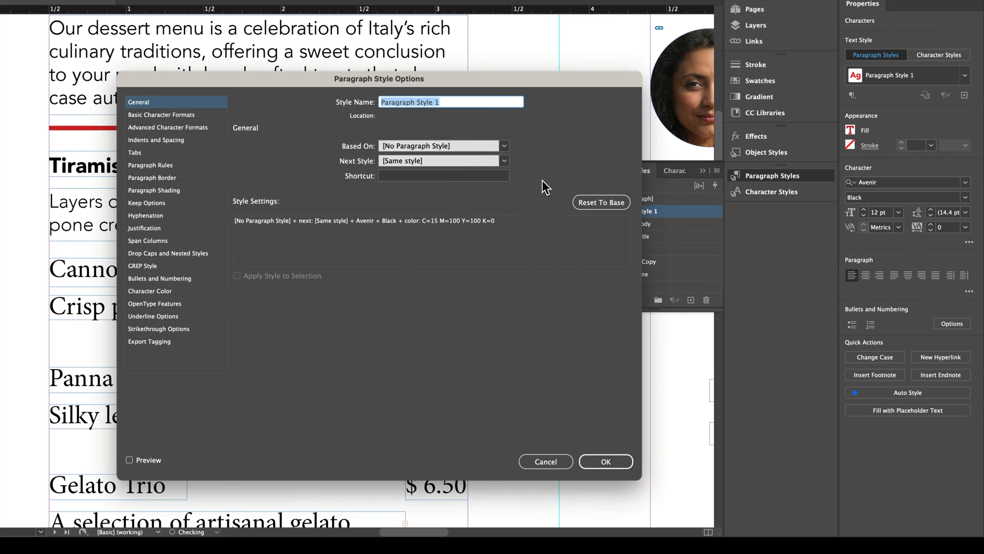
pyautogui.click(434, 111)
pyautogui.tripleClick(437, 110)
pyautogui.write('Menu Price')
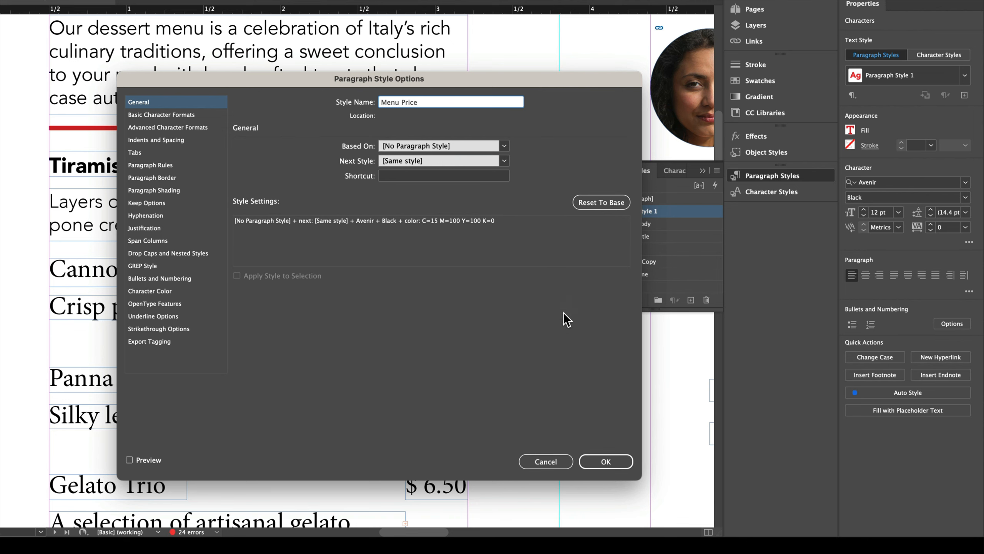
pyautogui.click(606, 462)
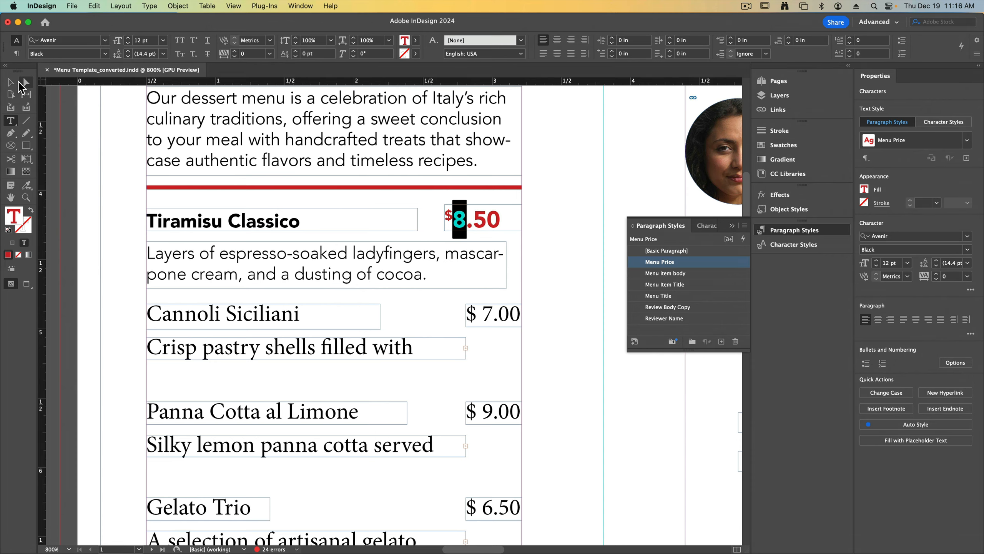
# Apply the Menu Item Title style to the Cannoli Siciliani and Panna Cotta al Limone dessert names.
pyautogui.click(13, 86)
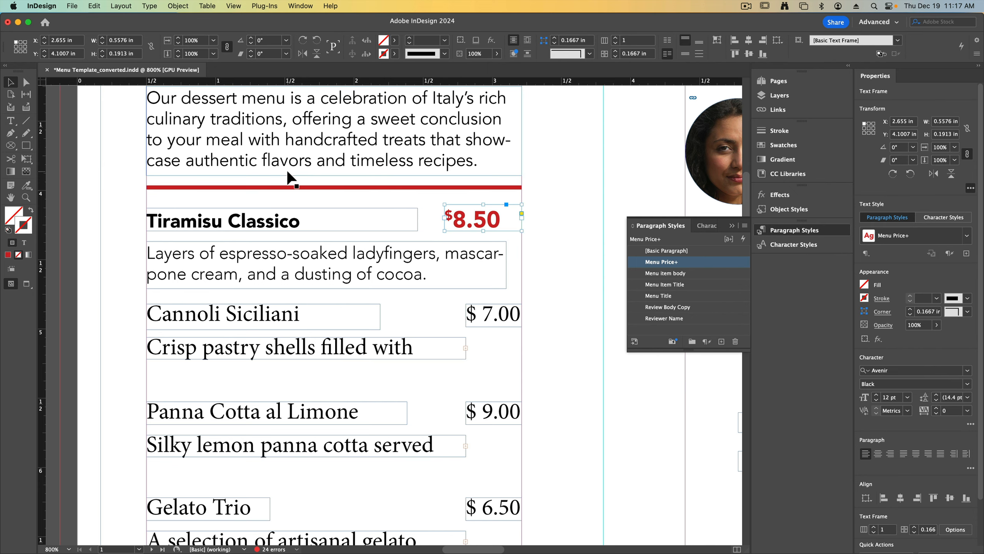
pyautogui.scroll(-5, 103, 168)
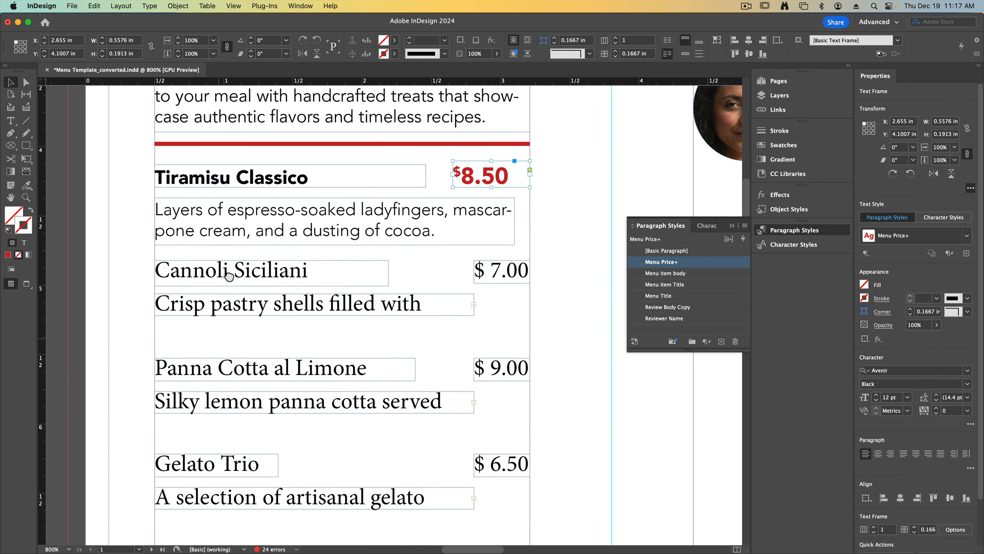
pyautogui.click(222, 174)
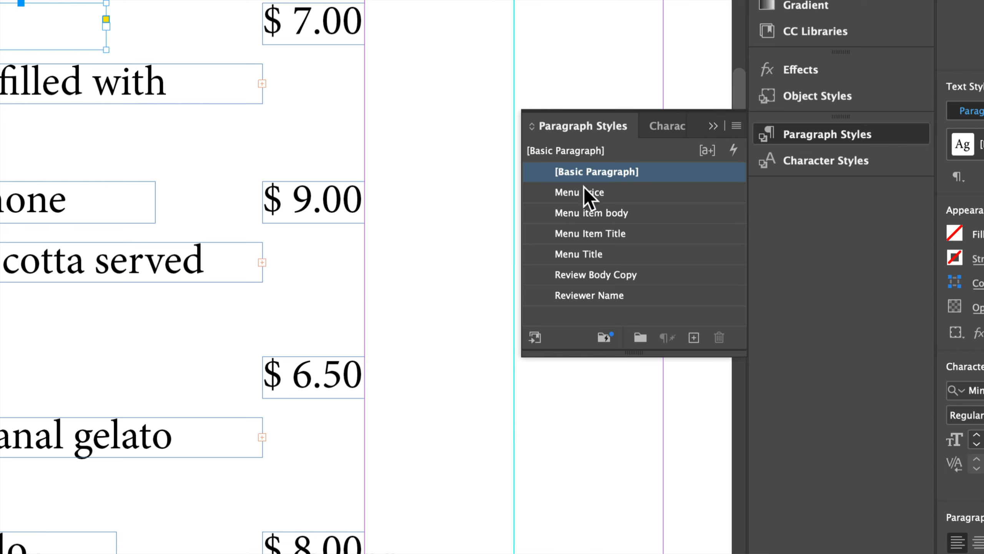
pyautogui.click(592, 235)
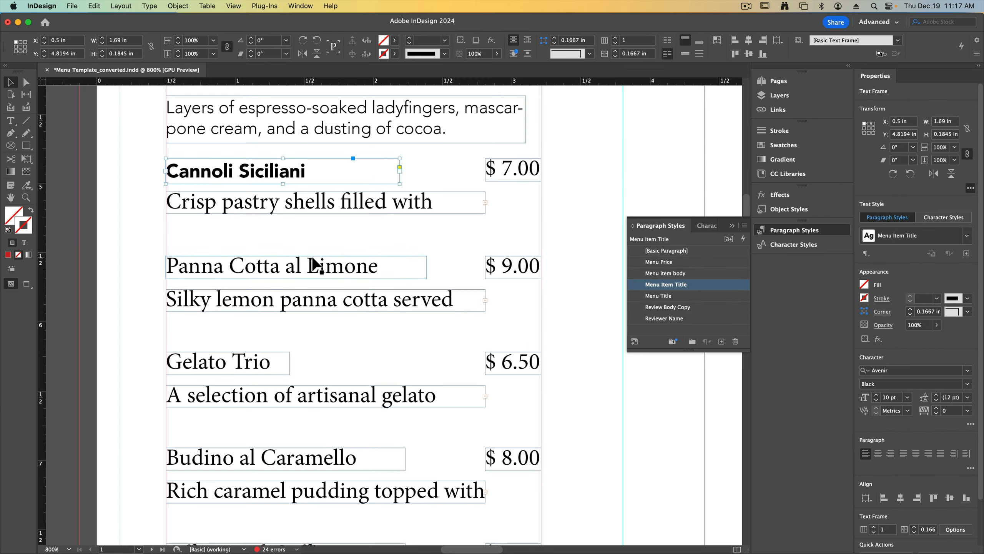
pyautogui.click(232, 272)
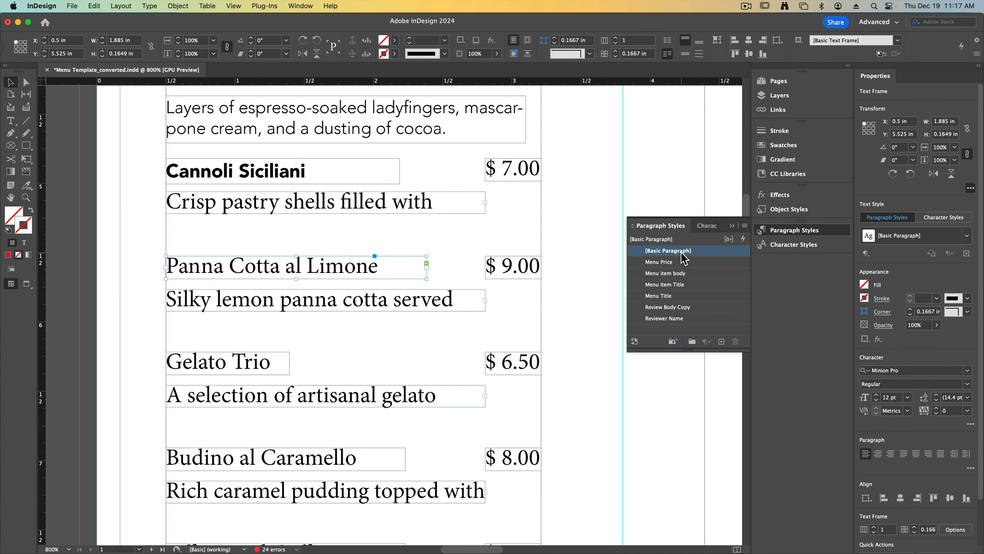
pyautogui.click(693, 273)
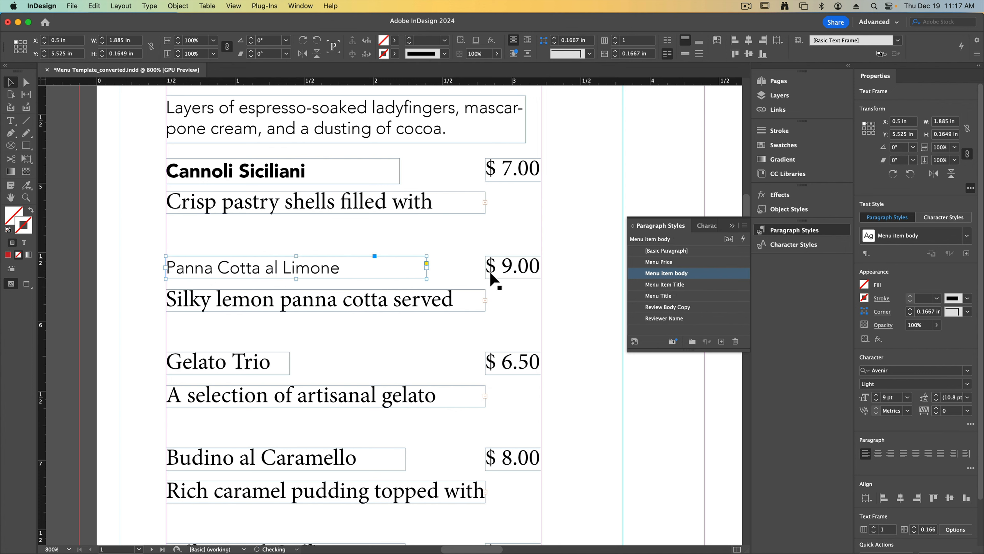
pyautogui.click(717, 262)
pyautogui.click(703, 284)
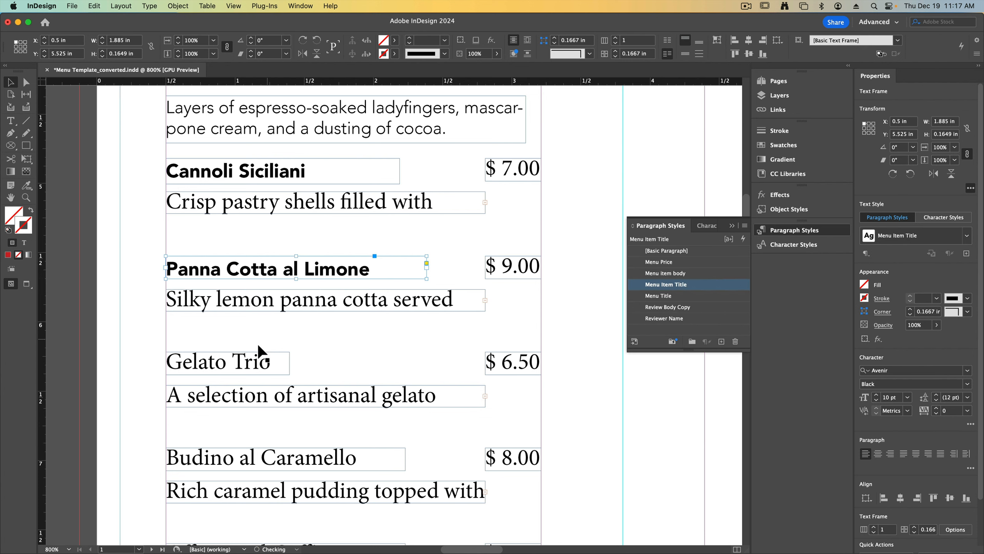
# Apply the Menu Item Title style to the Gelato Trio, Budino al Caramello and Affogato al Caffè names.
pyautogui.click(275, 363)
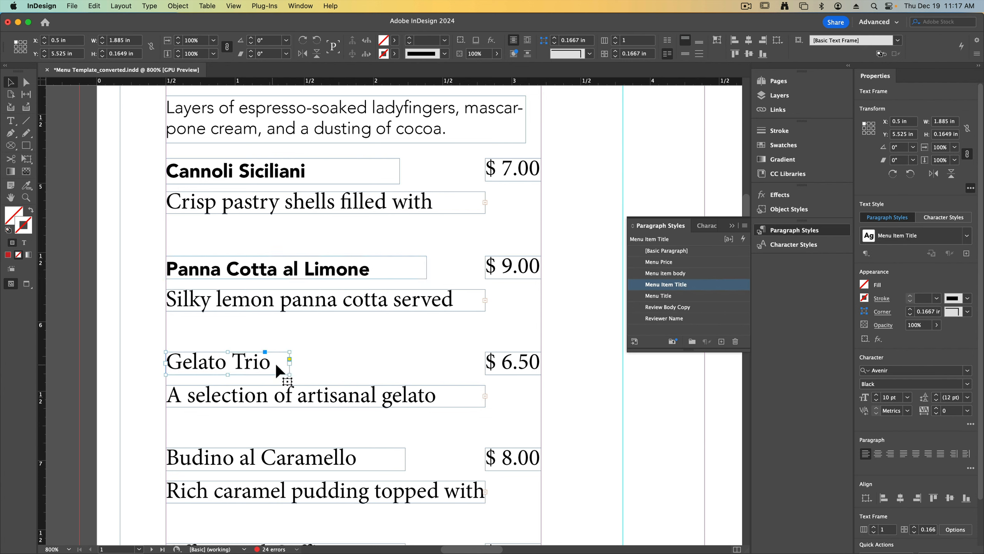
pyautogui.click(696, 287)
pyautogui.click(318, 453)
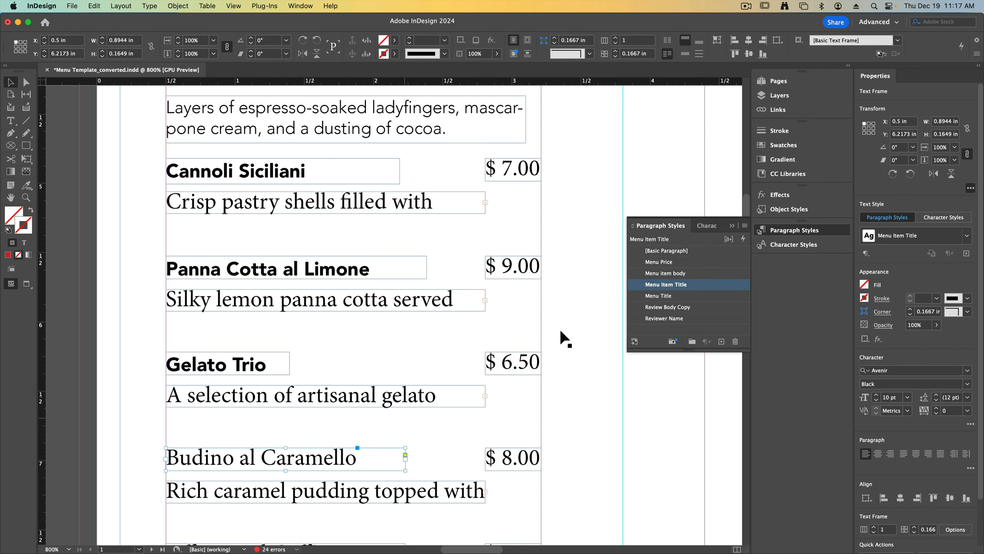
pyautogui.click(701, 286)
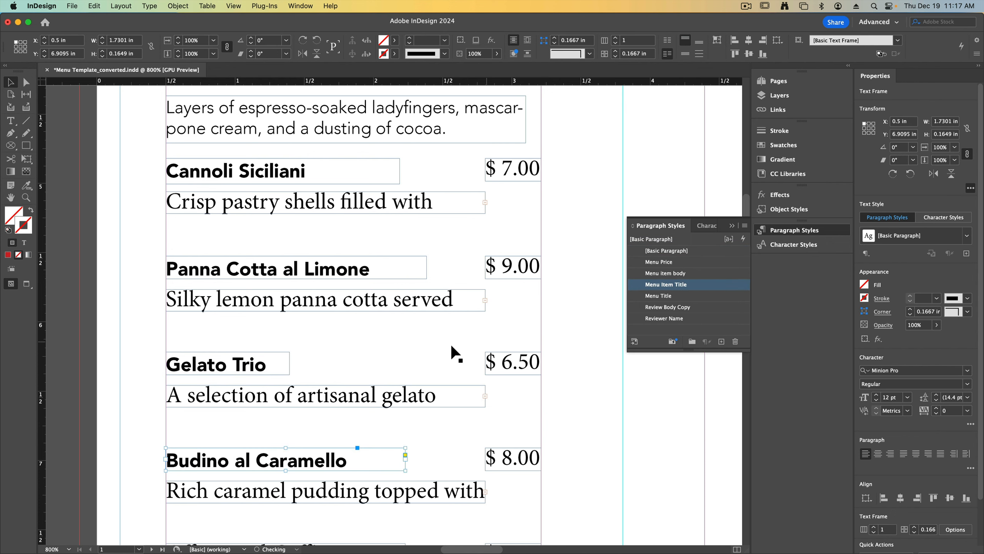
pyautogui.scroll(-3, 454, 349)
pyautogui.click(339, 415)
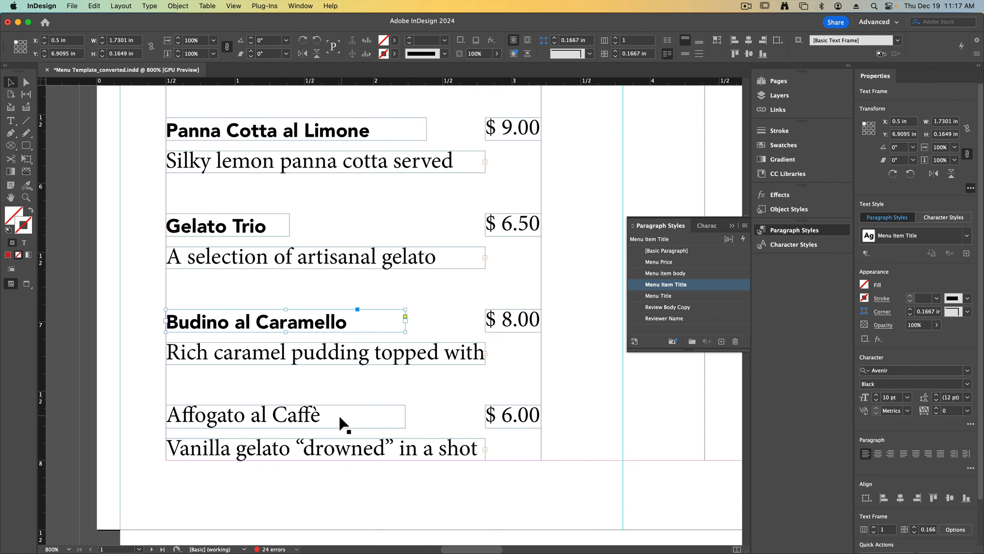
pyautogui.click(697, 286)
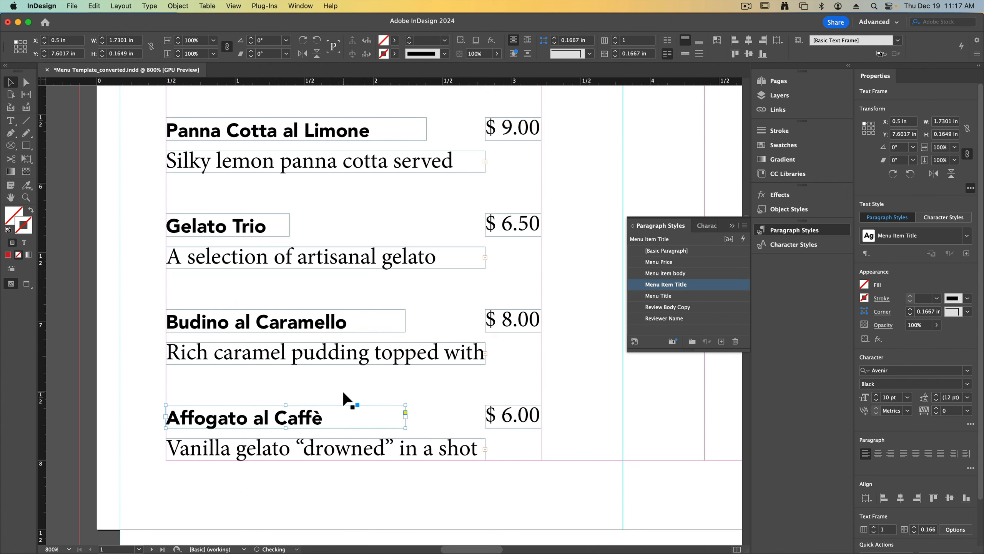
# Apply the Menu item body style to the Cannoli description and enlarge its text frame to fit the full description.
pyautogui.scroll(10, 343, 390)
pyautogui.scroll(-3, 310, 363)
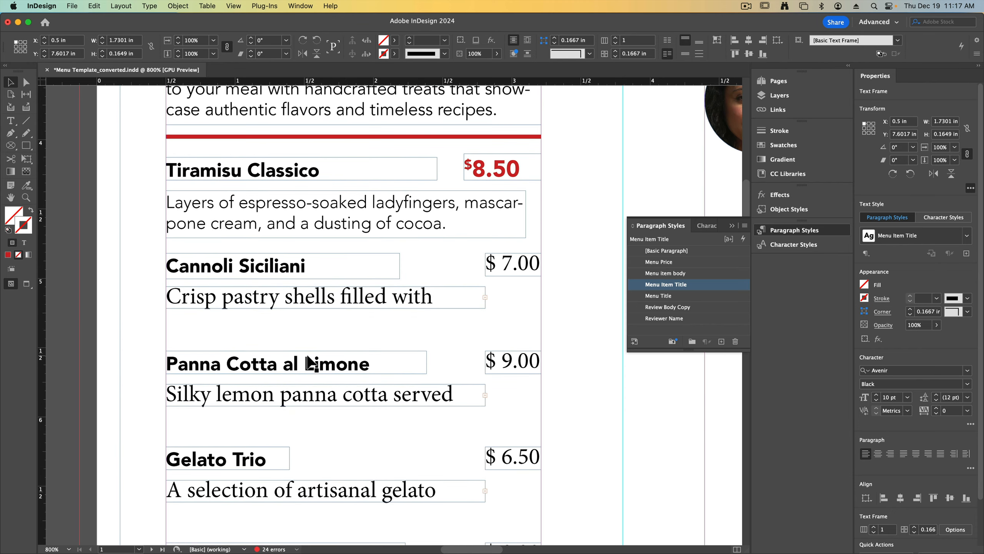
pyautogui.click(232, 308)
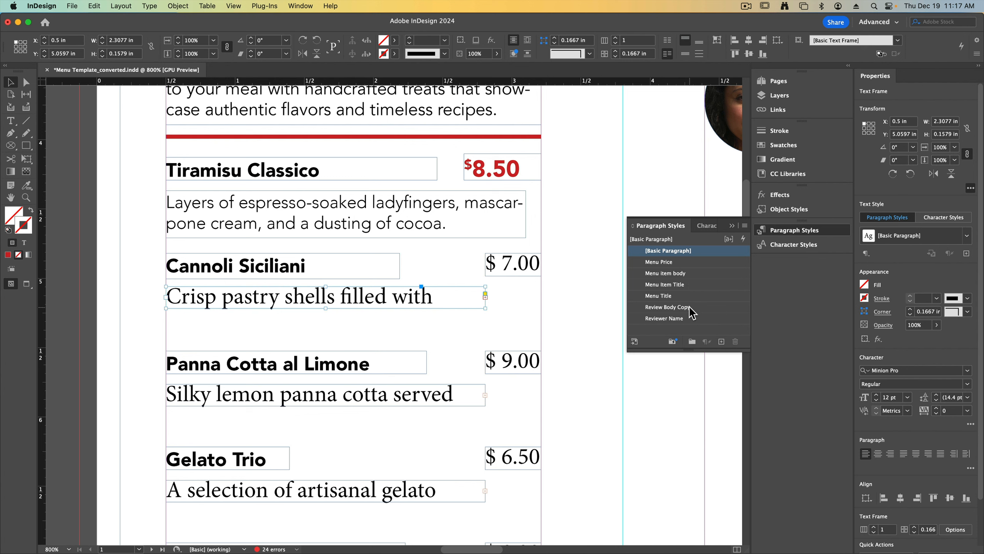
pyautogui.click(695, 273)
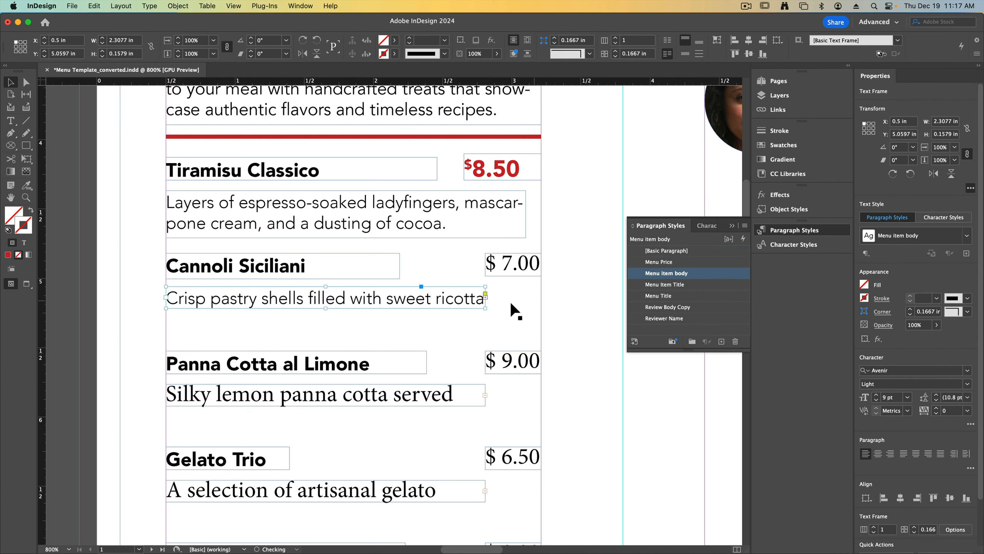
pyautogui.moveTo(486, 309); pyautogui.dragTo(529, 349)
# Delete the leftover placeholder text after "pistachios." in the Cannoli description and trim its frame to about 2.585 by 0.34 in.
pyautogui.doubleClick(496, 322)
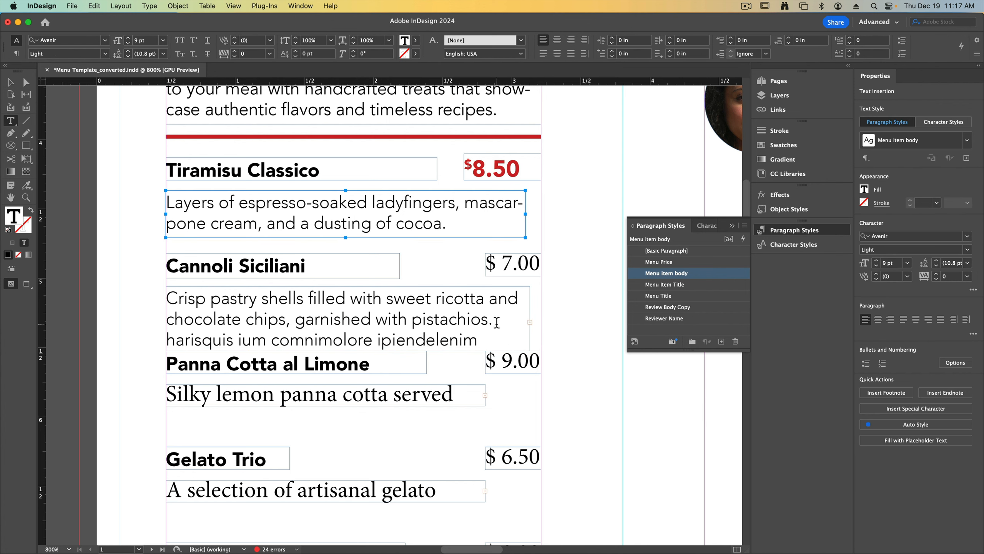
pyautogui.hotkey('shift', 'Down')
pyautogui.press('BackSpace')
pyautogui.hotkey('shift', 'Down')
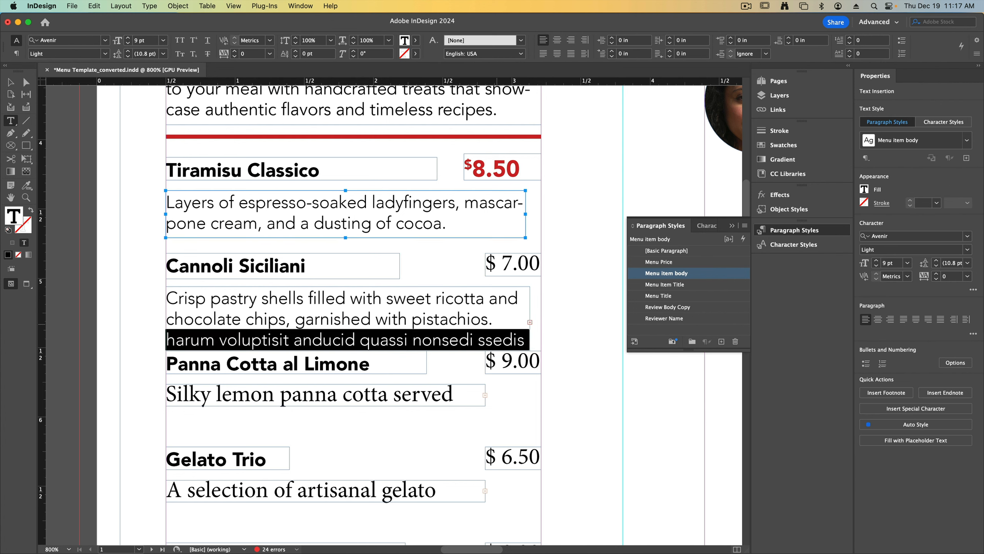
pyautogui.press('BackSpace')
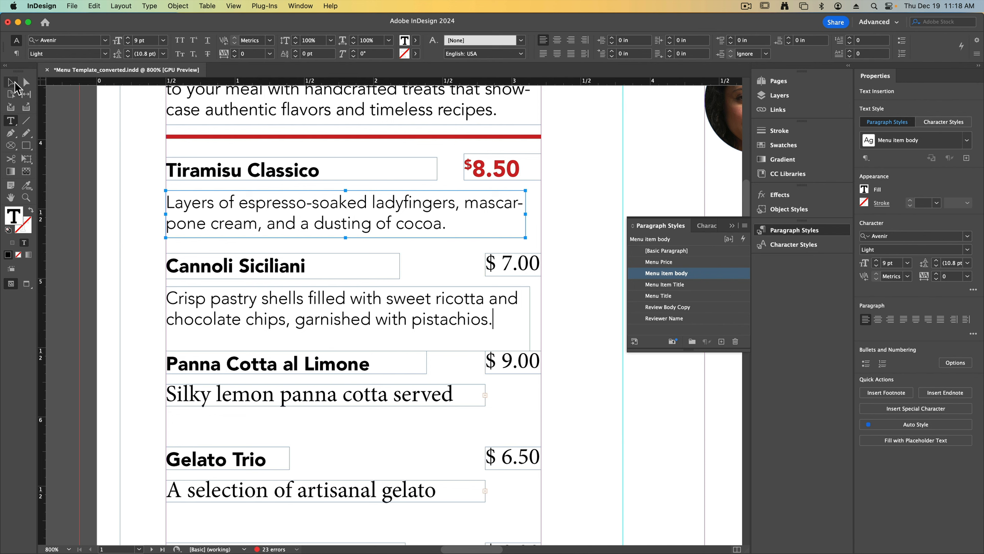
pyautogui.click(12, 82)
pyautogui.moveTo(529, 349); pyautogui.dragTo(524, 333)
# Apply the Menu item body style to the Panna Cotta description and enlarge its frame to about 2.62 by 0.40 in.
pyautogui.scroll(-5, 372, 368)
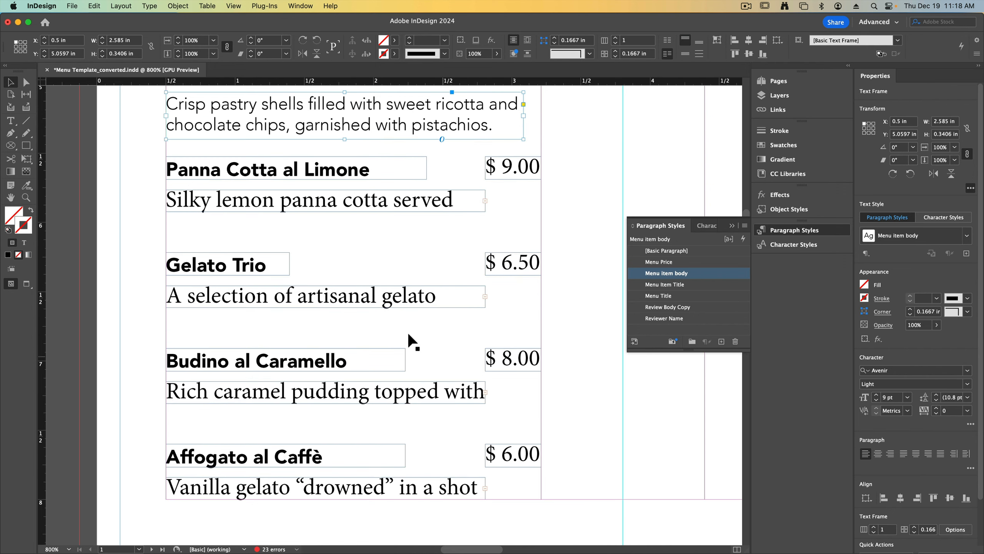
pyautogui.click(408, 210)
pyautogui.click(667, 250)
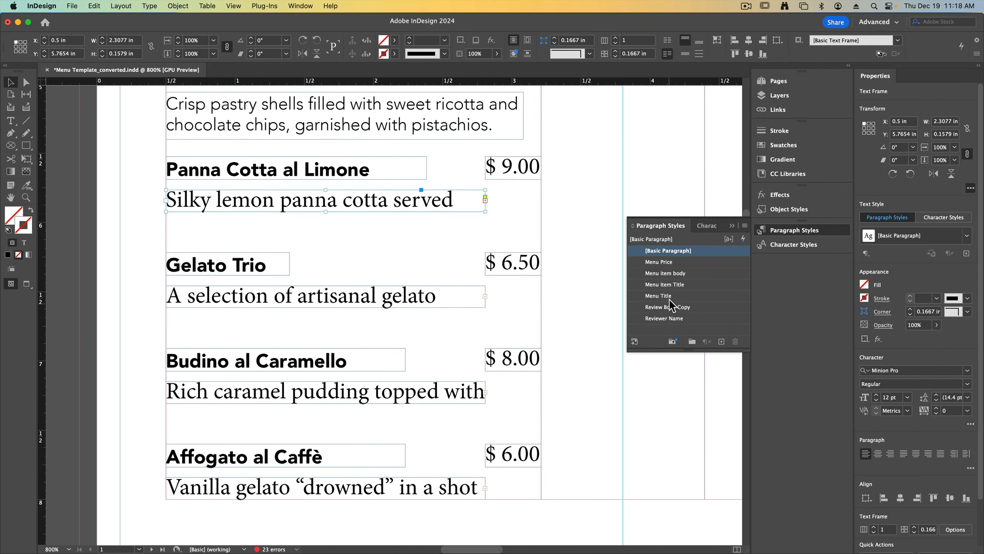
pyautogui.click(677, 273)
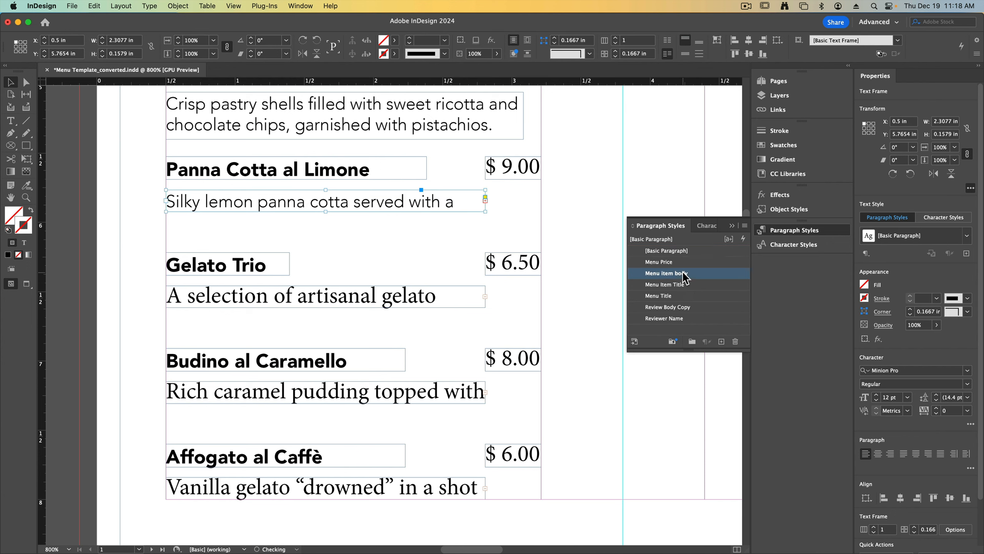
pyautogui.moveTo(485, 212); pyautogui.dragTo(528, 245)
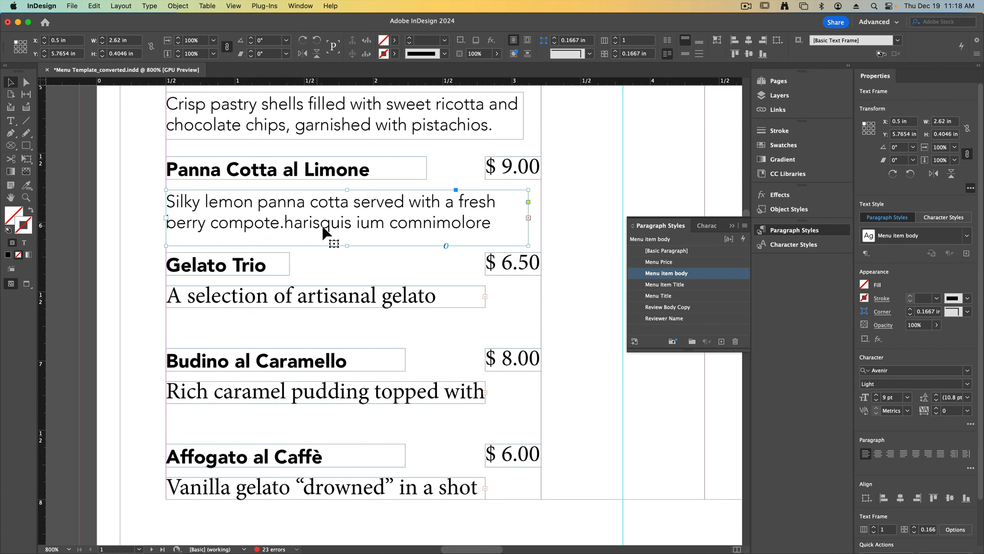
# Delete the leftover placeholder text after "berry compote." in the Panna Cotta description and slightly shorten its frame.
pyautogui.doubleClick(303, 221)
pyautogui.moveTo(284, 222); pyautogui.dragTo(314, 282)
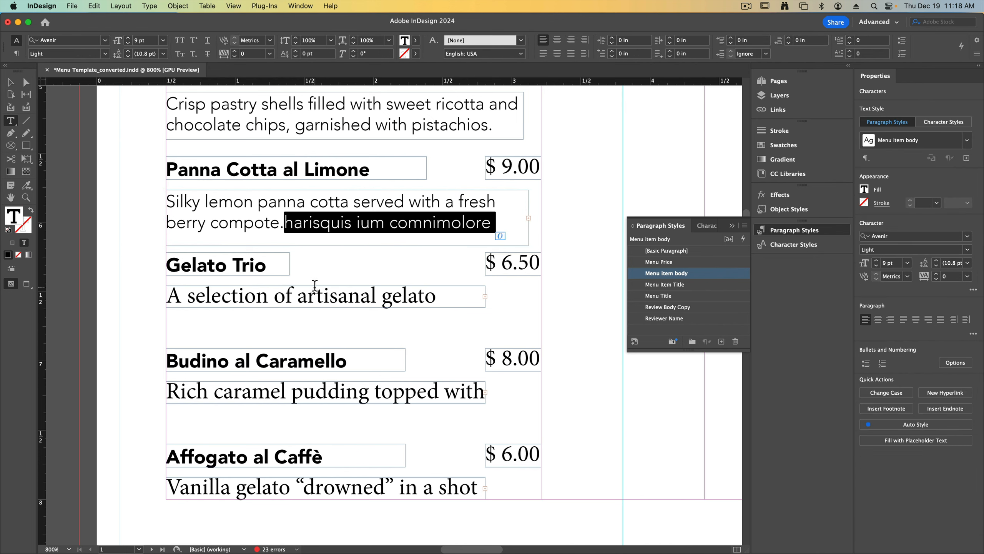
pyautogui.press('BackSpace')
pyautogui.hotkey('shift', 'Down')
pyautogui.press('BackSpace')
pyautogui.hotkey('shift', 'Down')
pyautogui.press('BackSpace')
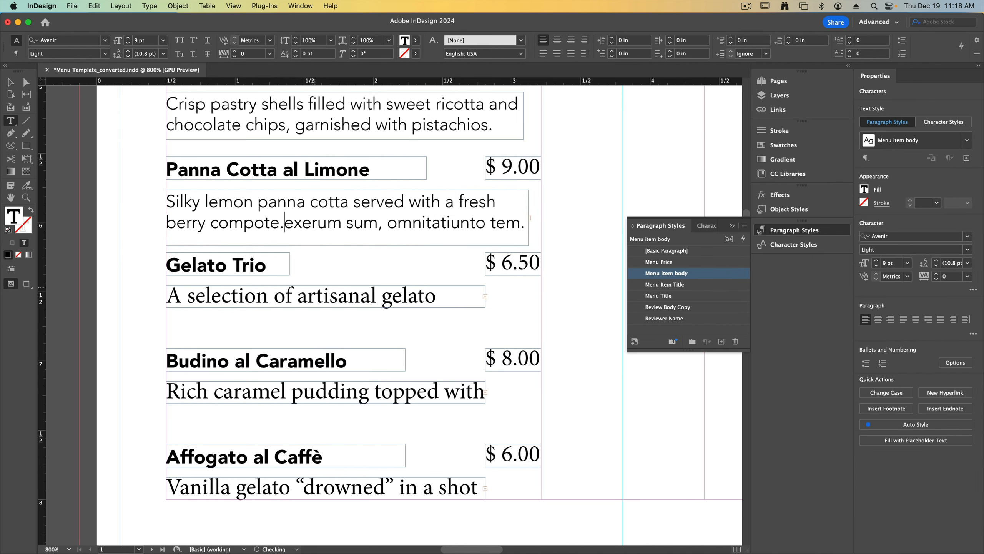
pyautogui.hotkey('shift', 'Down')
pyautogui.press('BackSpace')
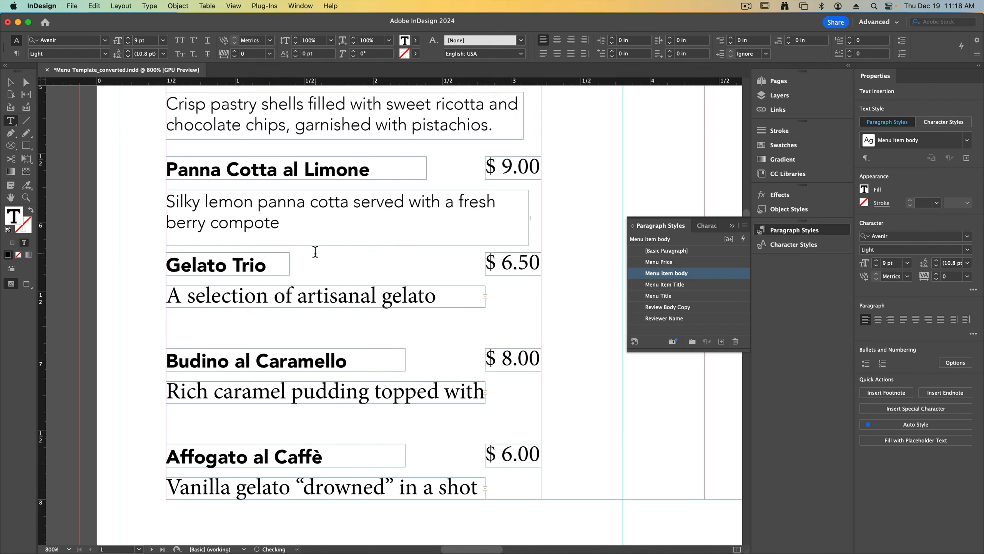
pyautogui.press('Escape')
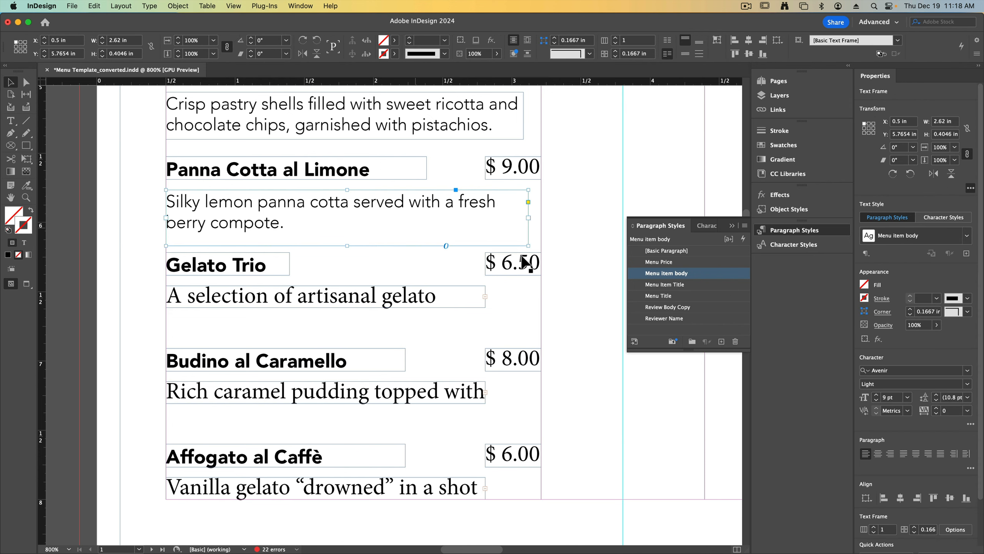
pyautogui.moveTo(528, 245); pyautogui.dragTo(528, 240)
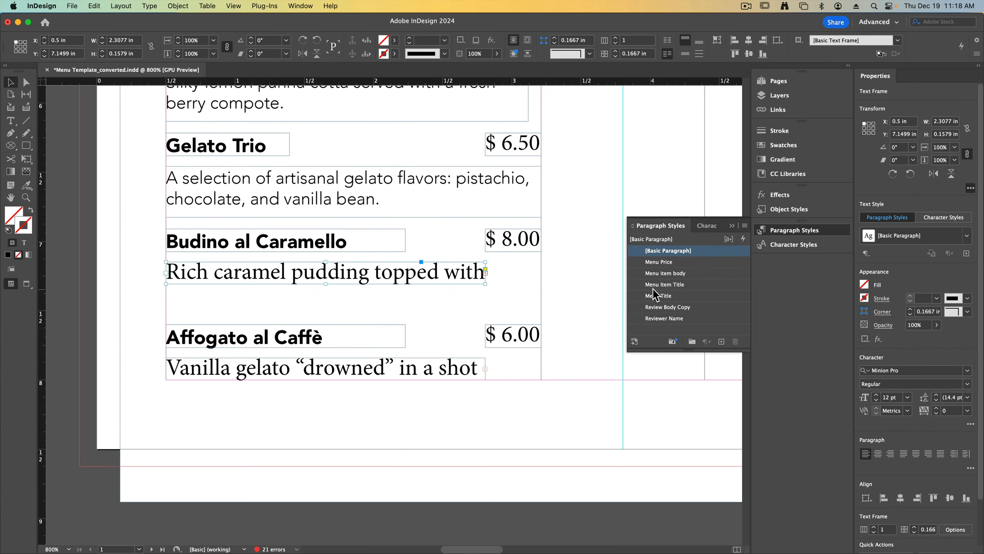
# Apply the Menu item body style to the Budino description, enlarge its frame to two lines, and narrow the Gelato Trio description frame.
pyautogui.click(665, 273)
pyautogui.moveTo(485, 284); pyautogui.dragTo(487, 307)
pyautogui.click(527, 205)
pyautogui.moveTo(541, 218); pyautogui.dragTo(466, 219)
# Apply the Menu item body style to the Affogato description and extend its frame to fit two lines.
pyautogui.click(457, 368)
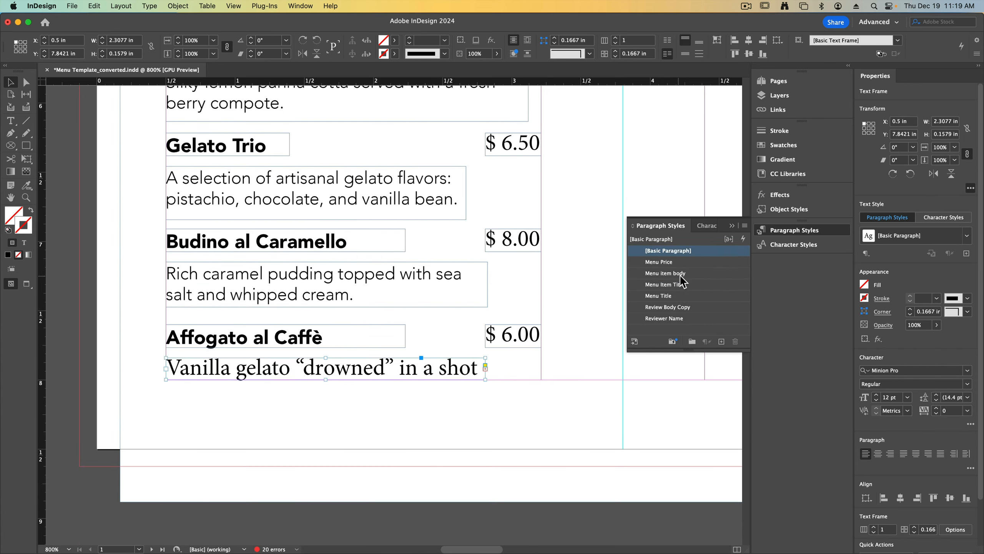
pyautogui.click(680, 275)
pyautogui.moveTo(485, 379); pyautogui.dragTo(487, 404)
# Apply the Menu Price style to the Affogato al Caffè price and enlarge its frame to about 0.61 by 0.22 in.
pyautogui.click(504, 336)
pyautogui.click(659, 262)
pyautogui.moveTo(485, 336); pyautogui.dragTo(456, 337)
pyautogui.moveTo(498, 348); pyautogui.dragTo(498, 355)
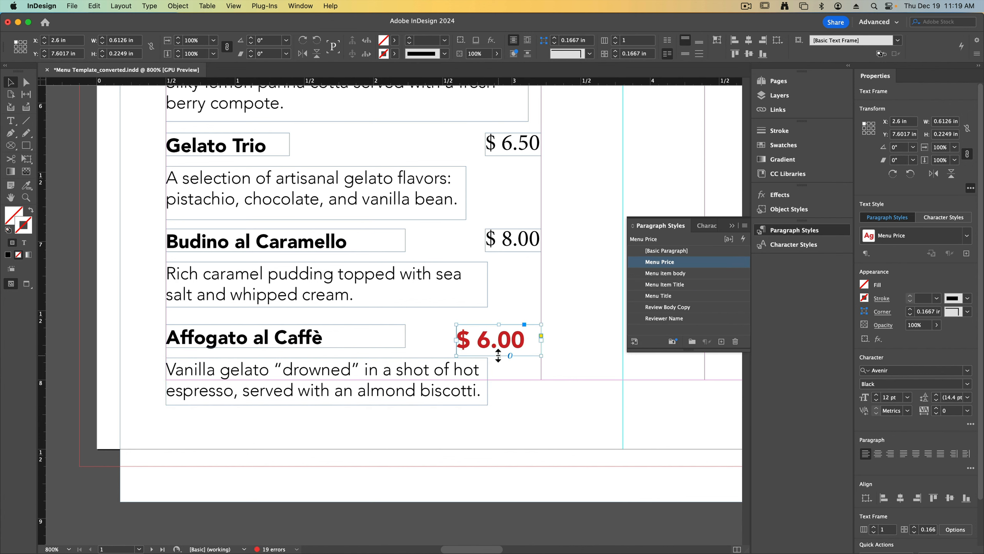
# Apply the Menu Price style to the Budino al Caramello and Gelato Trio prices and enlarge their frames to show the full prices.
pyautogui.click(515, 241)
pyautogui.click(658, 262)
pyautogui.scroll(3, 504, 271)
pyautogui.moveTo(485, 240); pyautogui.dragTo(449, 261)
pyautogui.click(504, 248)
pyautogui.click(679, 263)
# Apply the Menu Price style to the Panna Cotta al Limone price and widen its frame to fit the price.
pyautogui.click(516, 150)
pyautogui.click(658, 262)
pyautogui.moveTo(485, 162); pyautogui.dragTo(452, 164)
# Apply the Menu Price style to the Cannoli Siciliani price and enlarge its frame to about 0.56 by 0.18 in.
pyautogui.scroll(5, 497, 224)
pyautogui.click(511, 347)
pyautogui.click(659, 261)
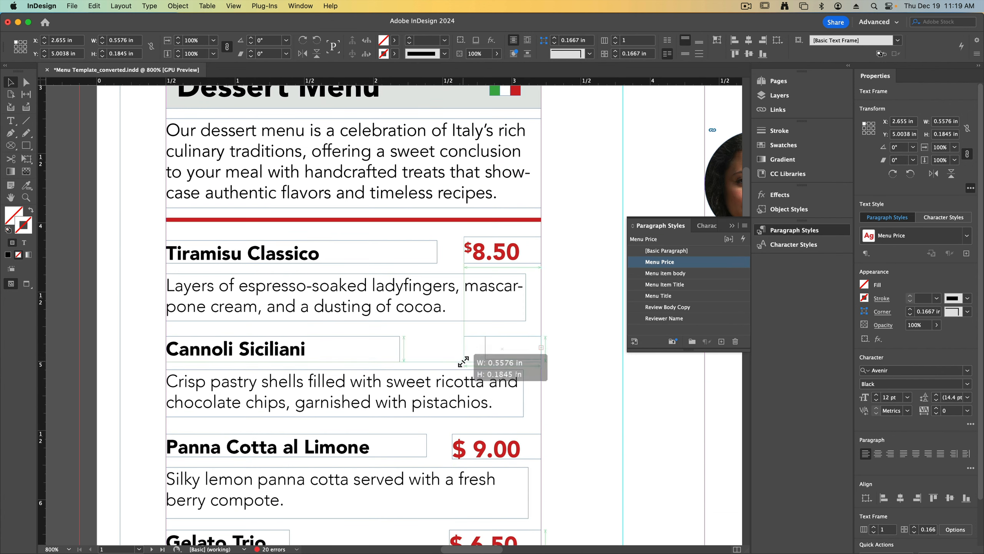
pyautogui.moveTo(463, 362); pyautogui.dragTo(455, 363)
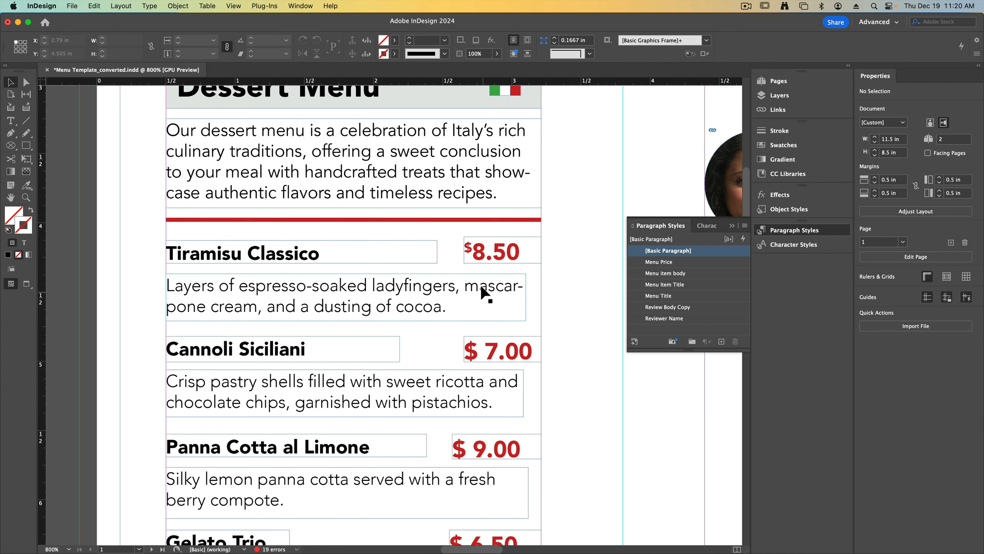
# Create a character style named Dollar Sign from the superscript dollar sign in the Tiramisu Classico price.
pyautogui.click(474, 256)
pyautogui.doubleClick(473, 247)
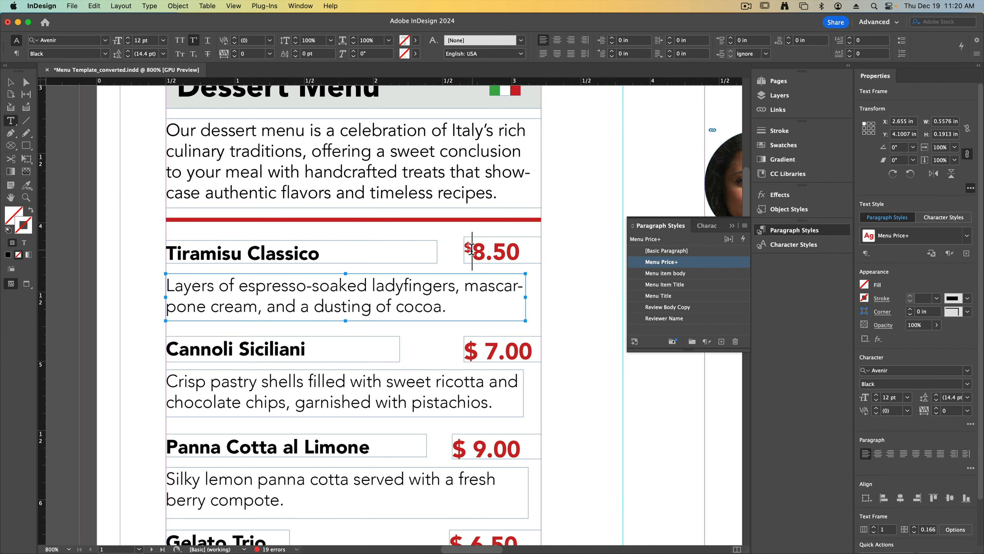
pyautogui.moveTo(473, 246); pyautogui.dragTo(459, 246)
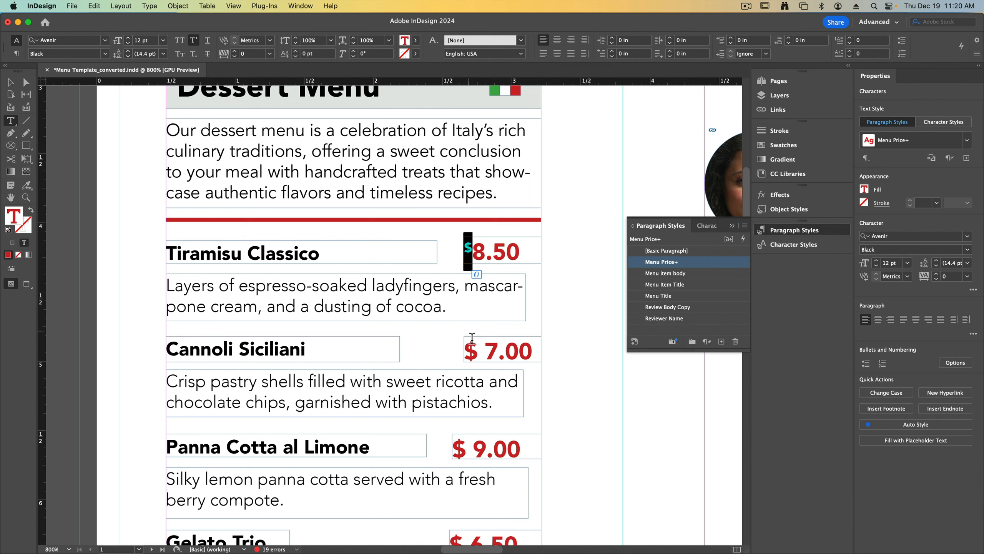
pyautogui.moveTo(484, 351); pyautogui.dragTo(458, 353)
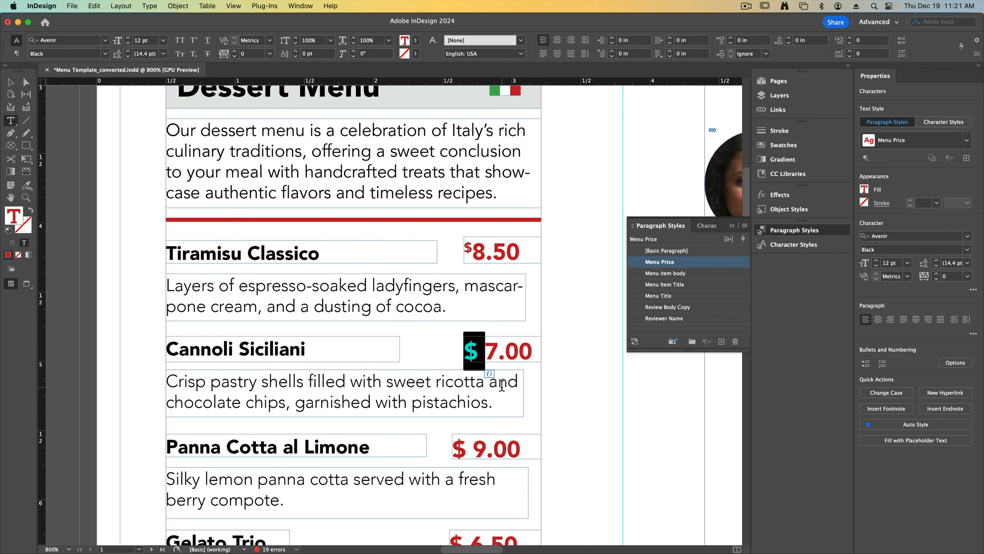
pyautogui.moveTo(464, 248); pyautogui.dragTo(472, 248)
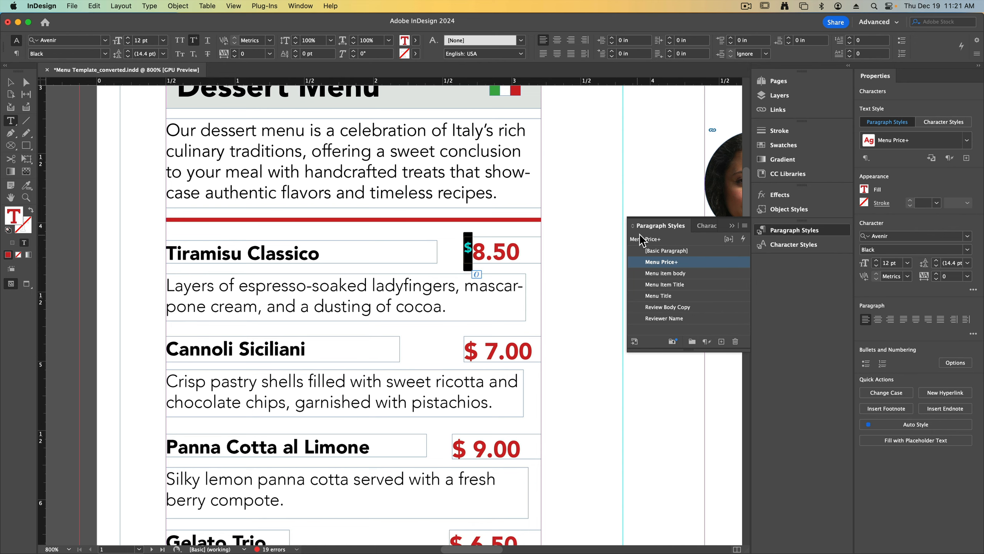
pyautogui.click(774, 245)
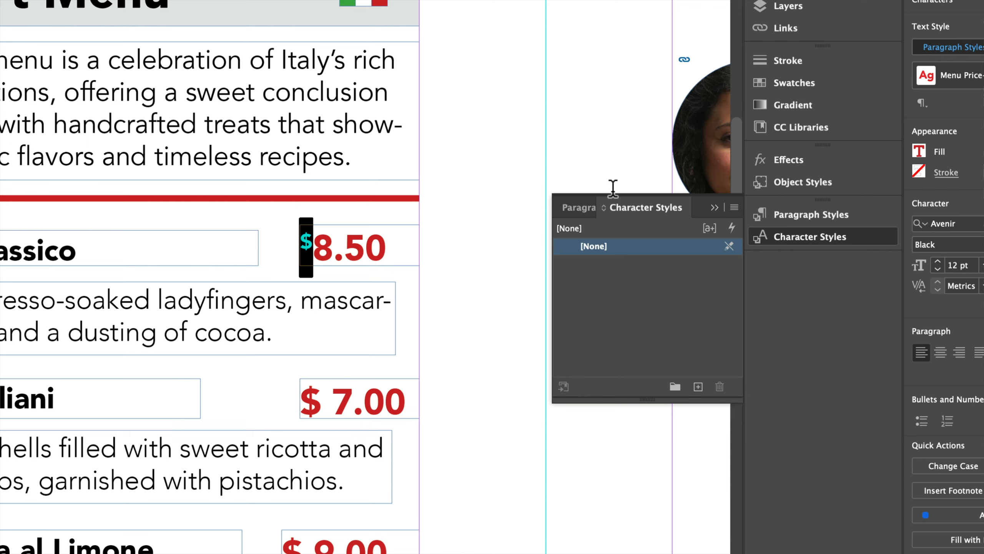
pyautogui.click(698, 386)
pyautogui.doubleClick(668, 263)
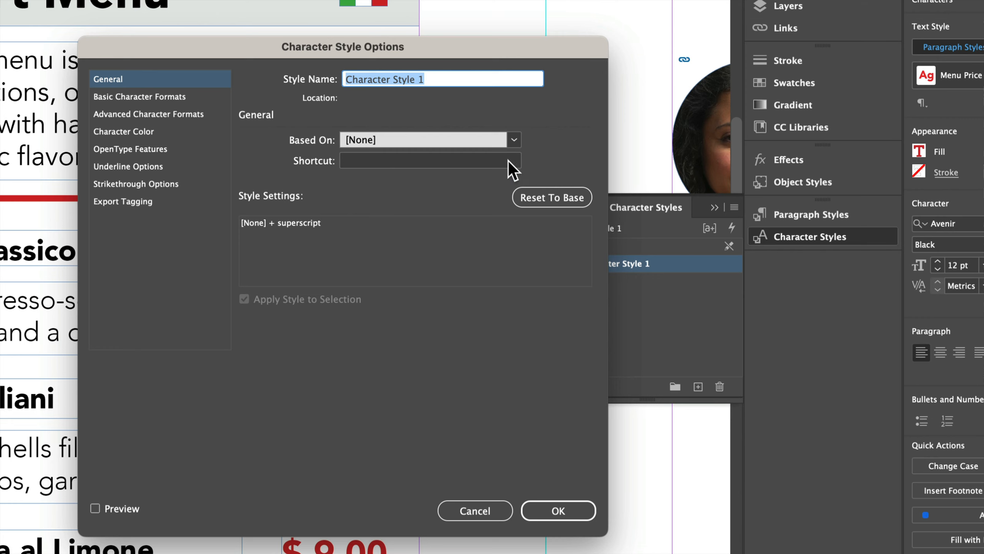
pyautogui.write('Dollar Sign')
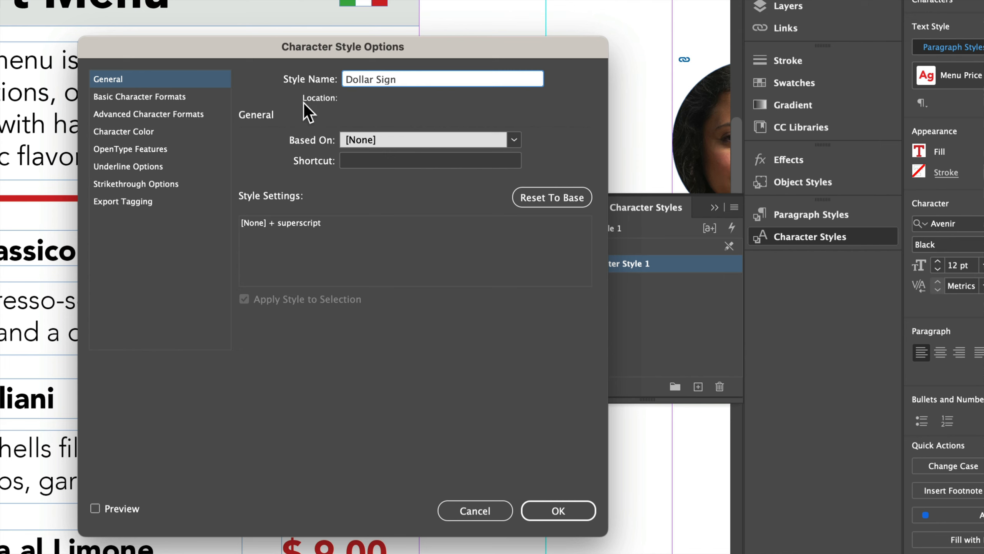
pyautogui.click(548, 508)
# Delete the space after the dollar sign in the Cannoli Siciliani price and apply the Dollar Sign character style to the symbol.
pyautogui.click(329, 407)
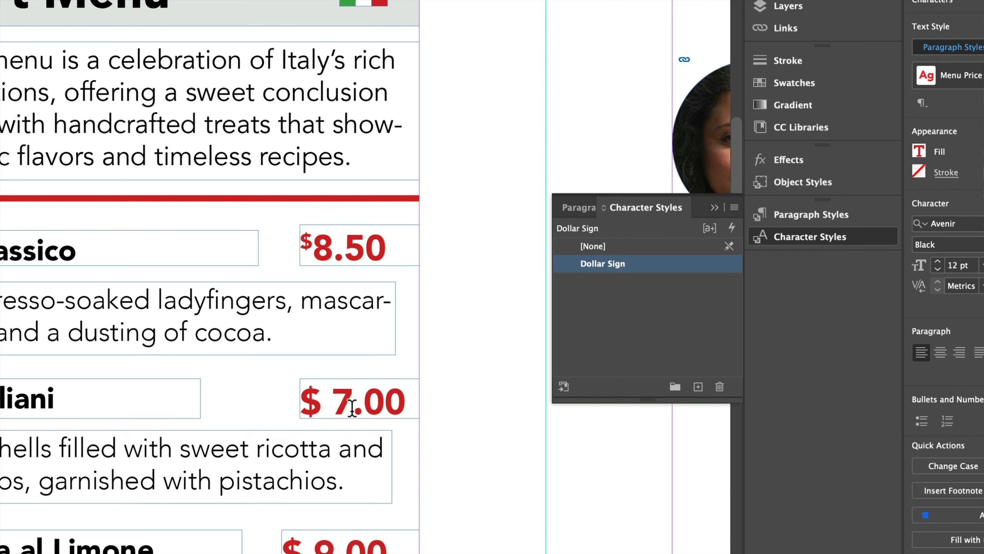
pyautogui.press('BackSpace')
pyautogui.hotkey('shift', 'Left')
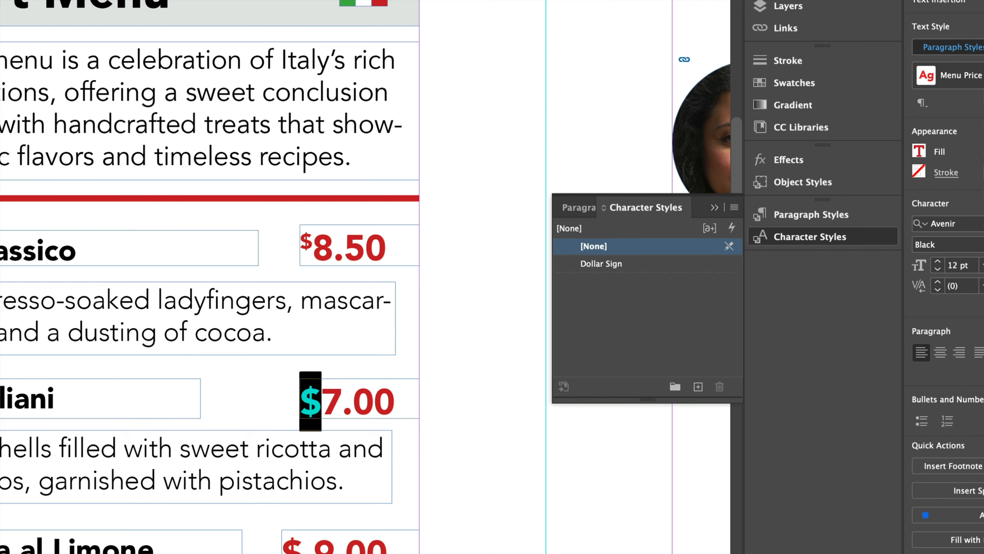
pyautogui.click(610, 265)
# Remove the space in the Panna Cotta al Limone price and apply the Dollar Sign character style to its dollar sign.
pyautogui.scroll(-5, 444, 396)
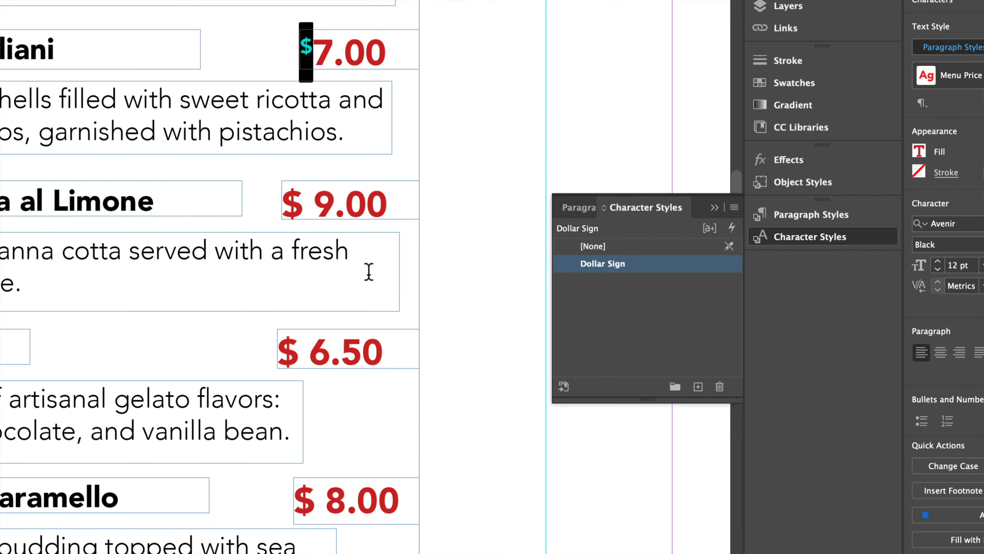
pyautogui.click(323, 204)
pyautogui.hotkey('shift', 'Left')
pyautogui.press('BackSpace')
pyautogui.hotkey('shift', 'Left')
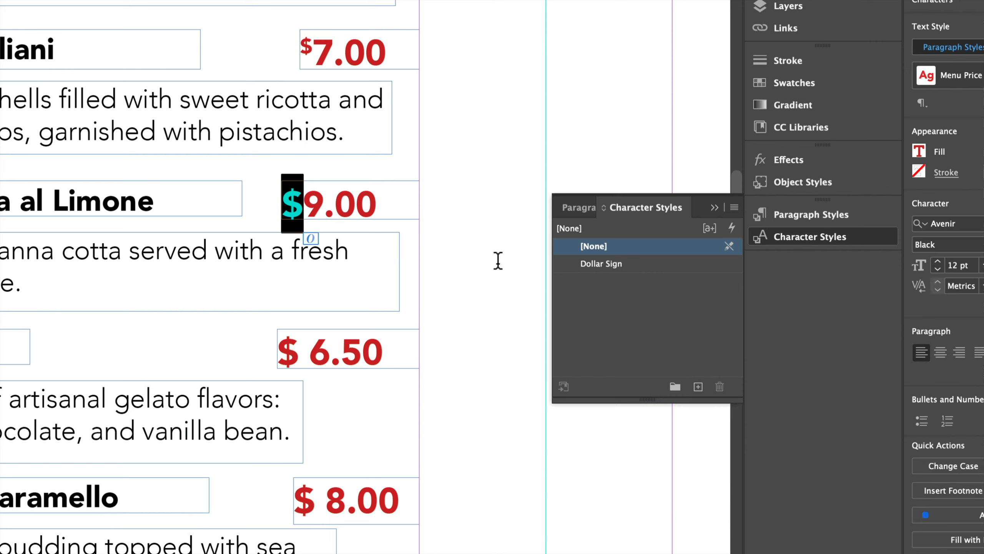
pyautogui.click(616, 265)
# Remove the space in the Gelato Trio price and apply the Dollar Sign character style to its dollar sign.
pyautogui.click(315, 345)
pyautogui.press('BackSpace')
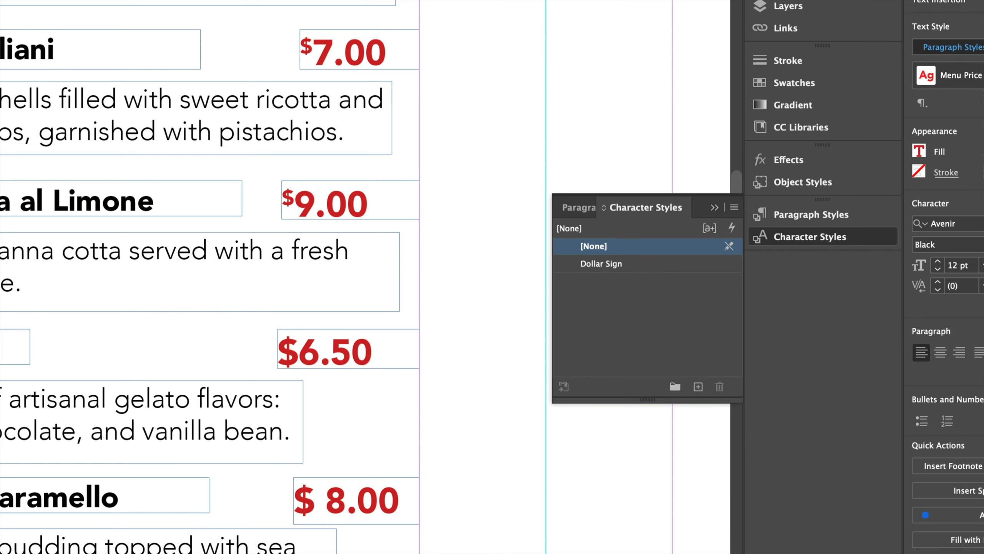
pyautogui.hotkey('shift', 'Left')
pyautogui.click(624, 264)
# Remove the space in the Budino al Caramello price and apply the Dollar Sign character style to its dollar sign.
pyautogui.scroll(-10, 373, 376)
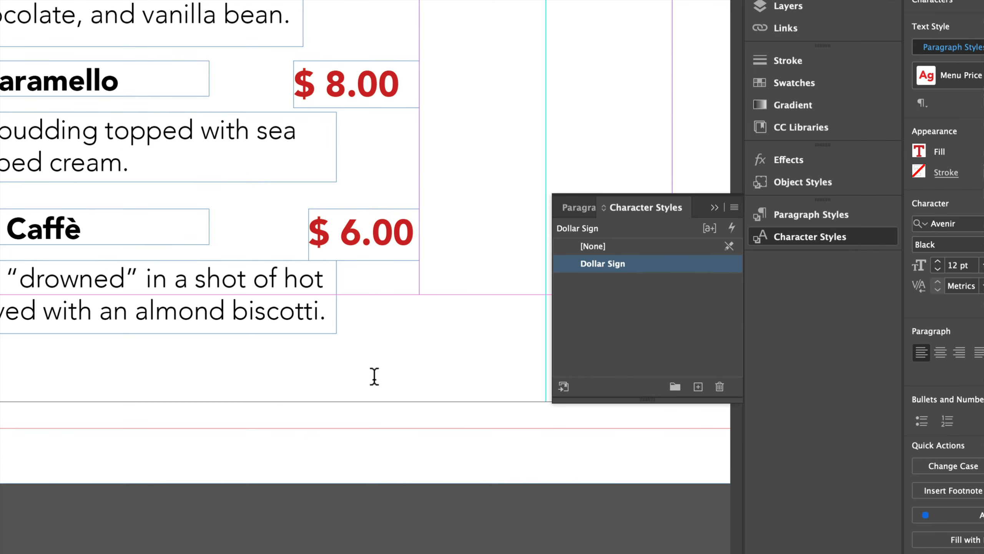
pyautogui.scroll(4, 336, 222)
pyautogui.click(335, 228)
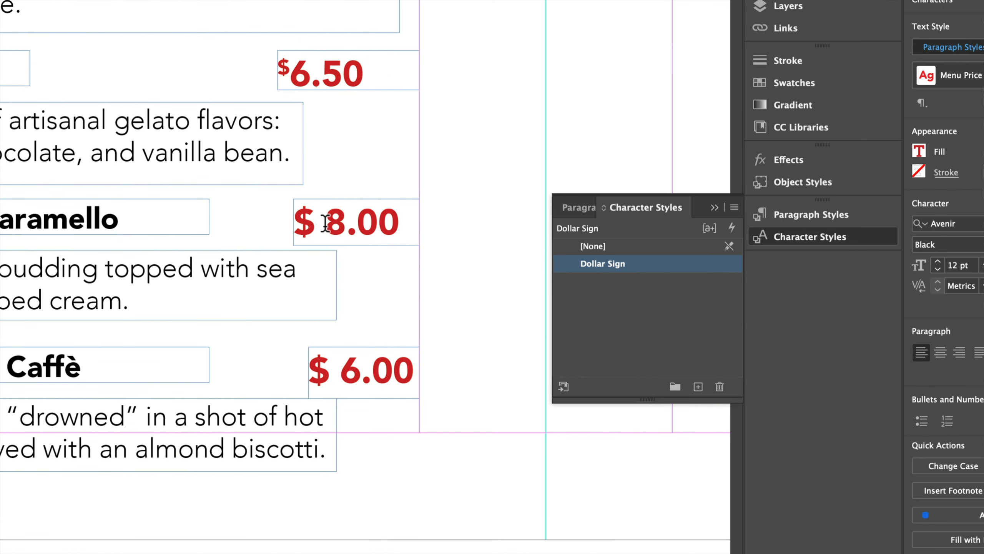
pyautogui.press('BackSpace')
pyautogui.hotkey('shift', 'Left')
pyautogui.click(628, 263)
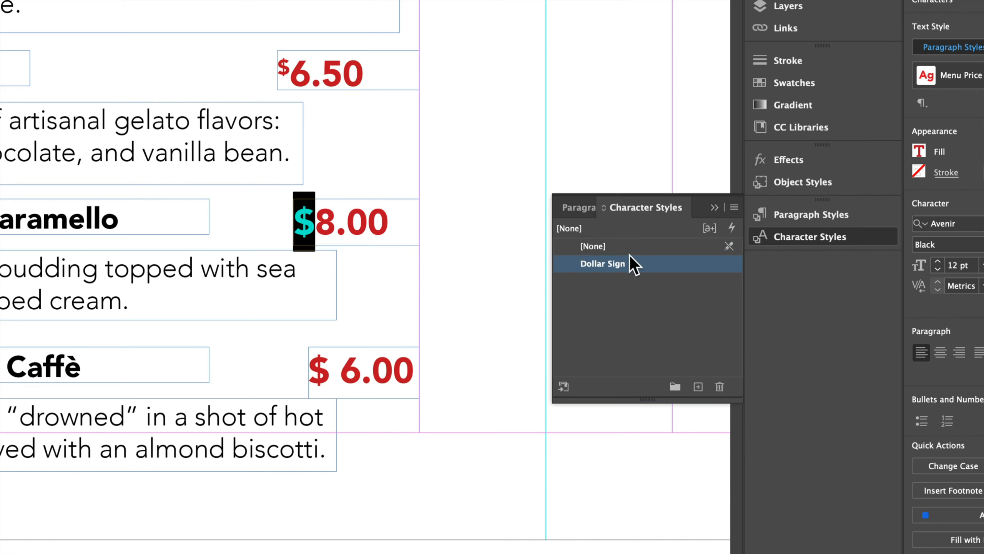
# Remove the space in the Affogato al Caffè price and apply the Dollar Sign character style to its dollar sign.
pyautogui.click(350, 370)
pyautogui.press('BackSpace')
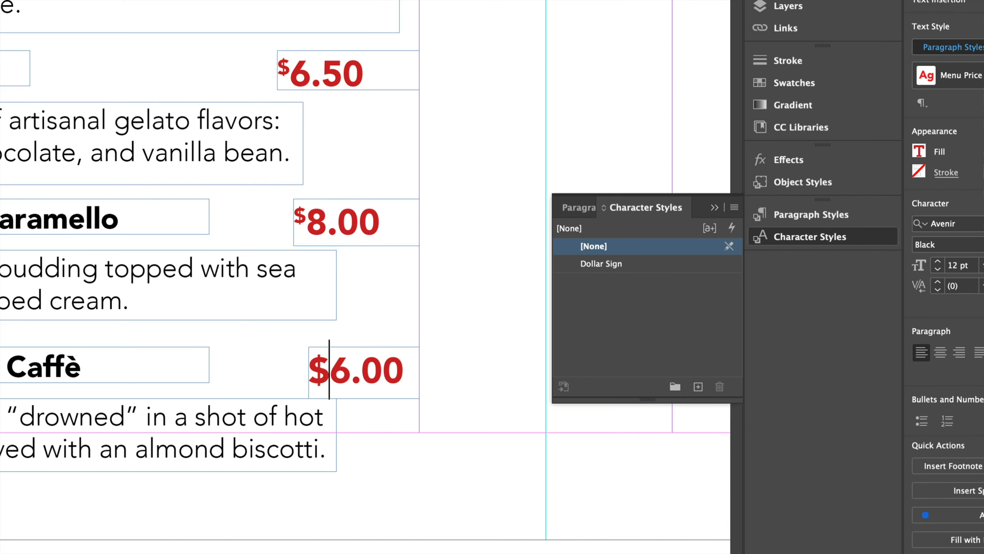
pyautogui.hotkey('shift', 'Left')
pyautogui.click(620, 266)
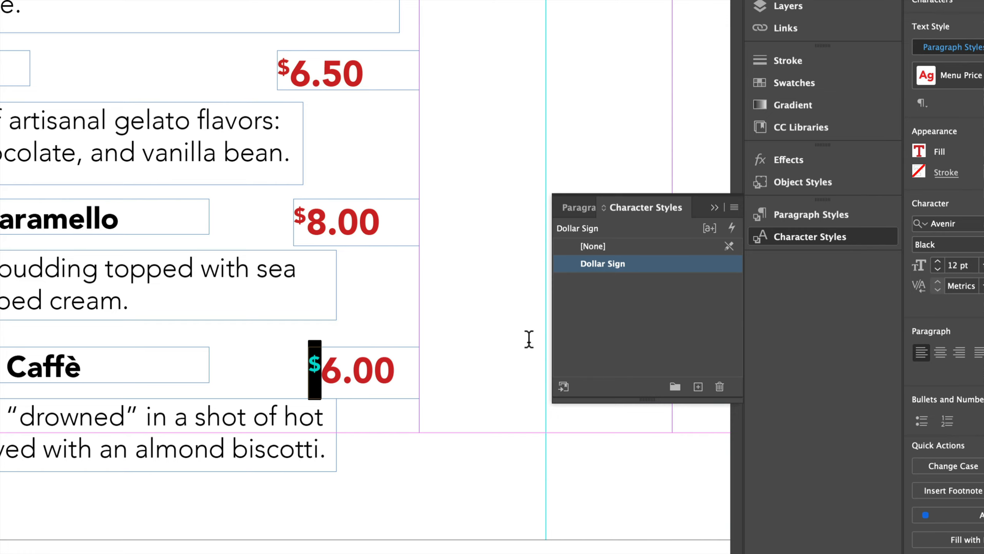
# Check the styled Dessert Menu within the whole page in preview mode without guides or frame edges.
pyautogui.press('super+0')
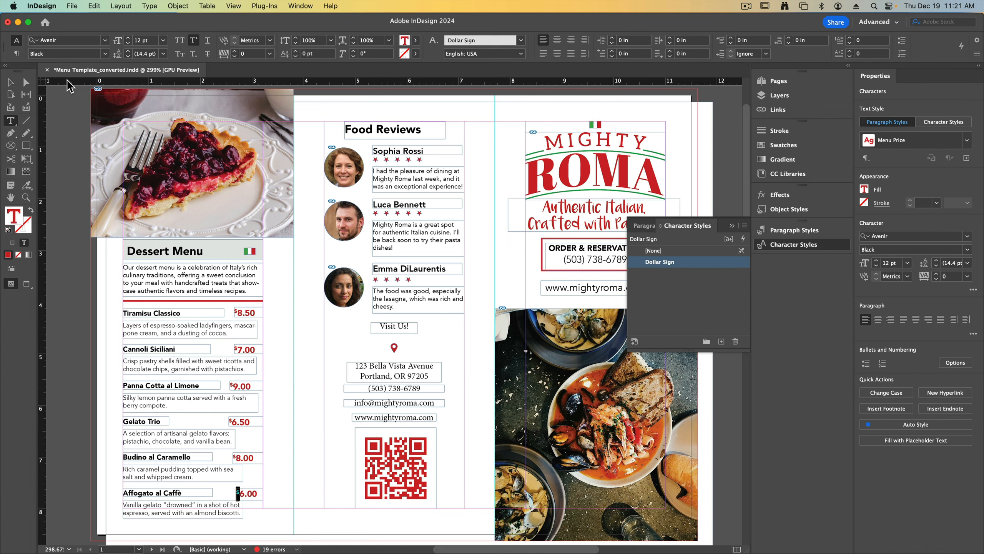
pyautogui.click(11, 82)
pyautogui.click(73, 175)
pyautogui.press('w')
pyautogui.moveTo(187, 295); pyautogui.dragTo(240, 278)
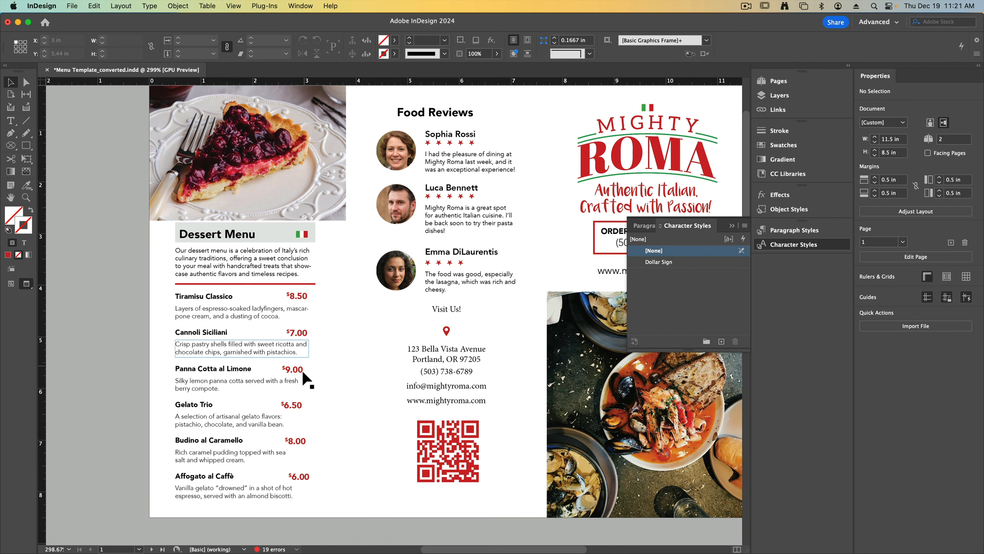
pyautogui.press('w')
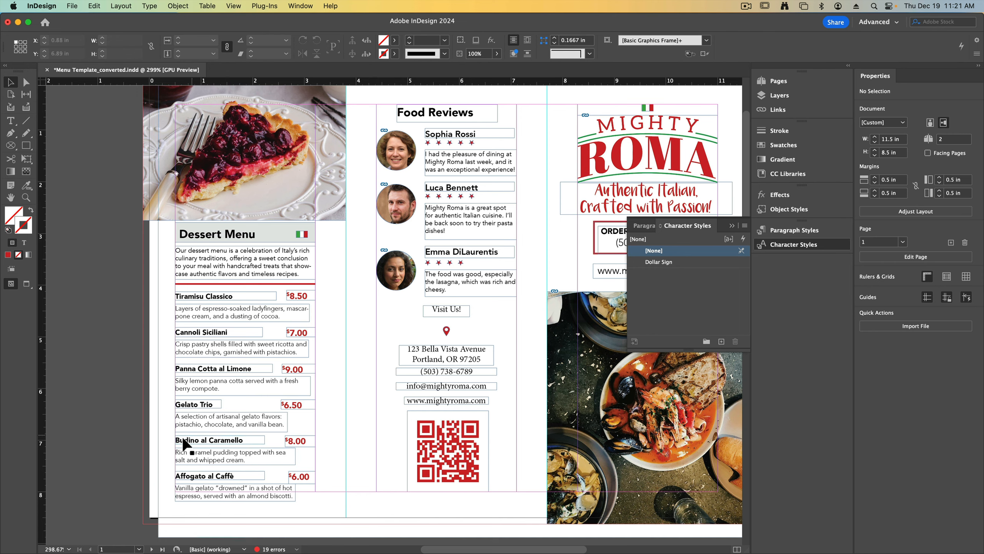
# Select the Tiramisu Classico price frame and open the options of its Menu Price paragraph style.
pyautogui.press('super+equal')
pyautogui.moveTo(183, 446); pyautogui.dragTo(325, 327)
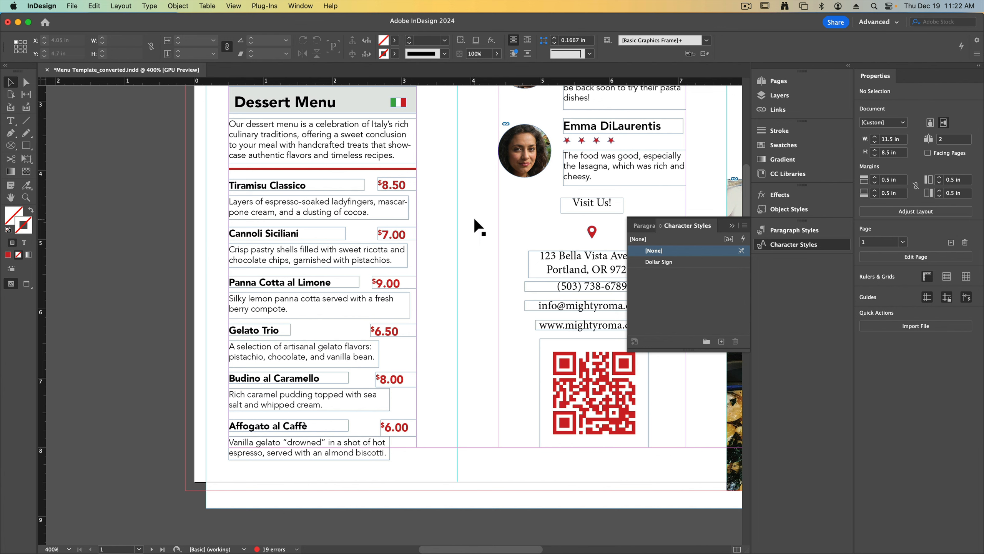
pyautogui.click(644, 226)
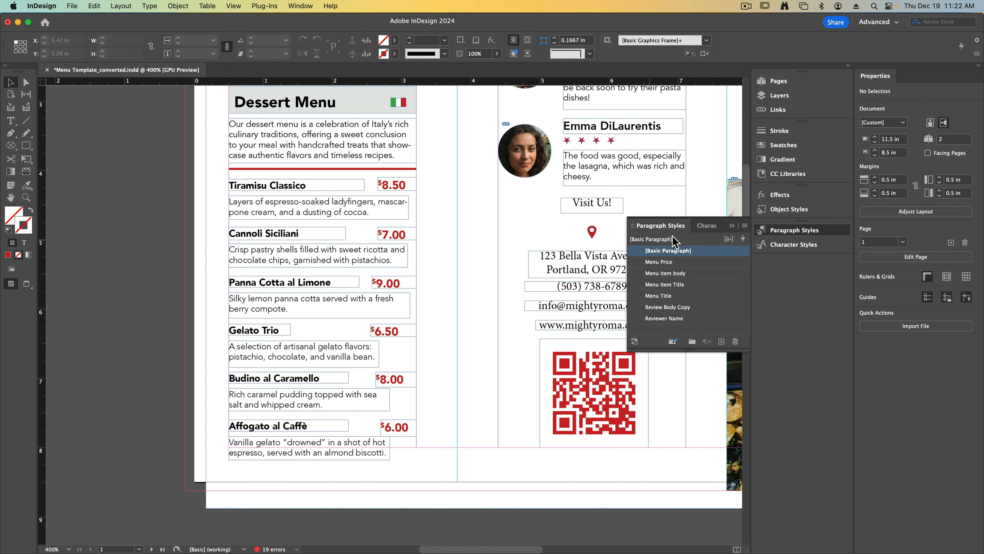
pyautogui.click(411, 183)
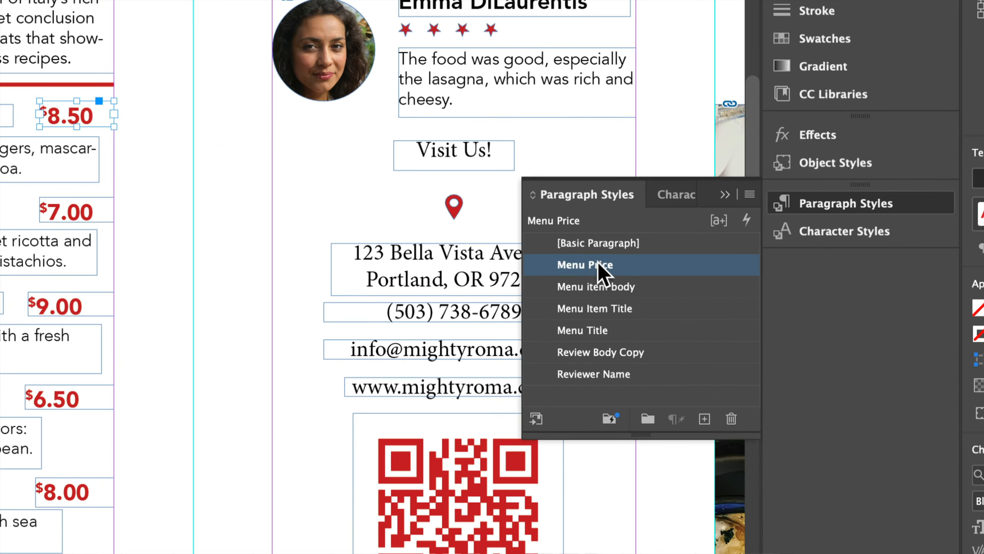
pyautogui.doubleClick(688, 267)
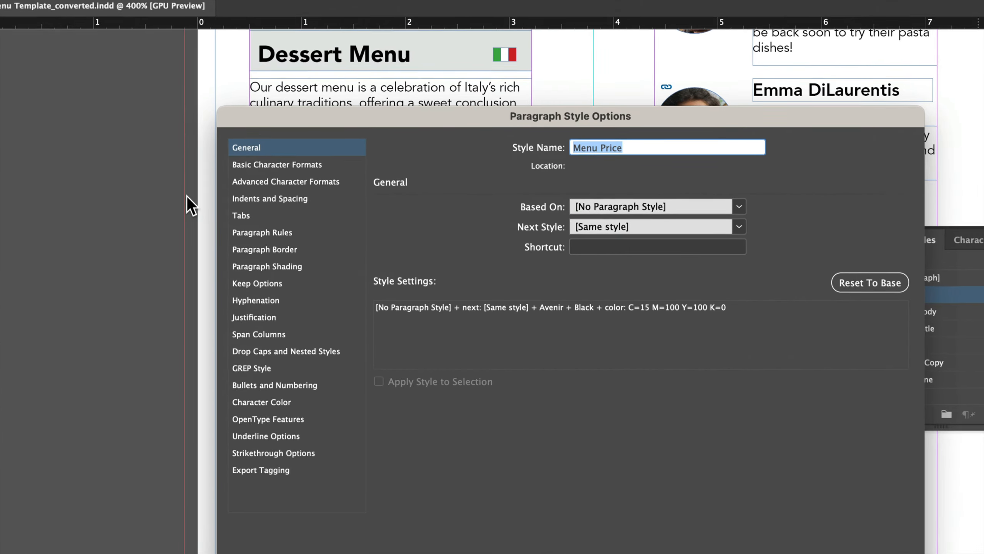
# Review the Menu Price style's basic character, advanced character, and indents and spacing settings.
pyautogui.click(250, 165)
pyautogui.click(249, 181)
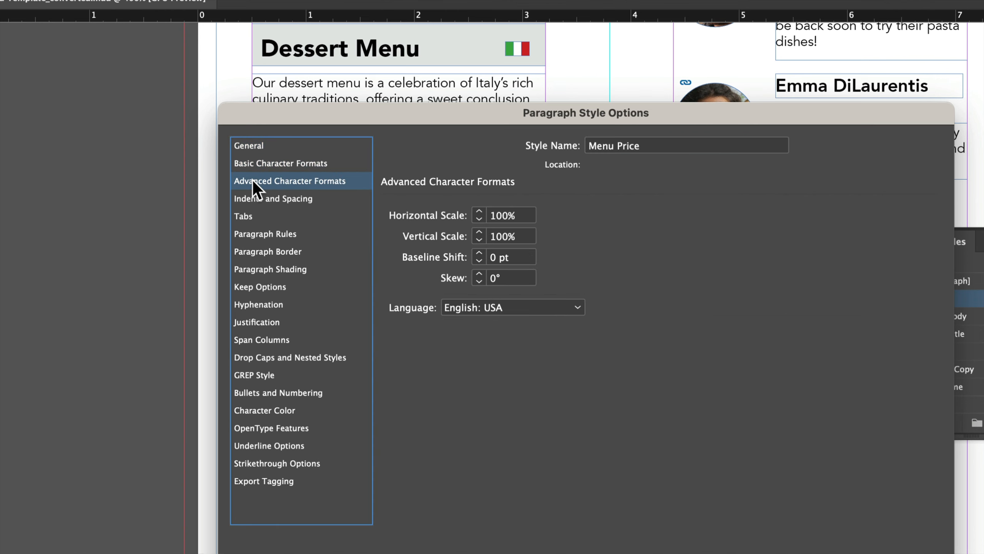
pyautogui.click(253, 197)
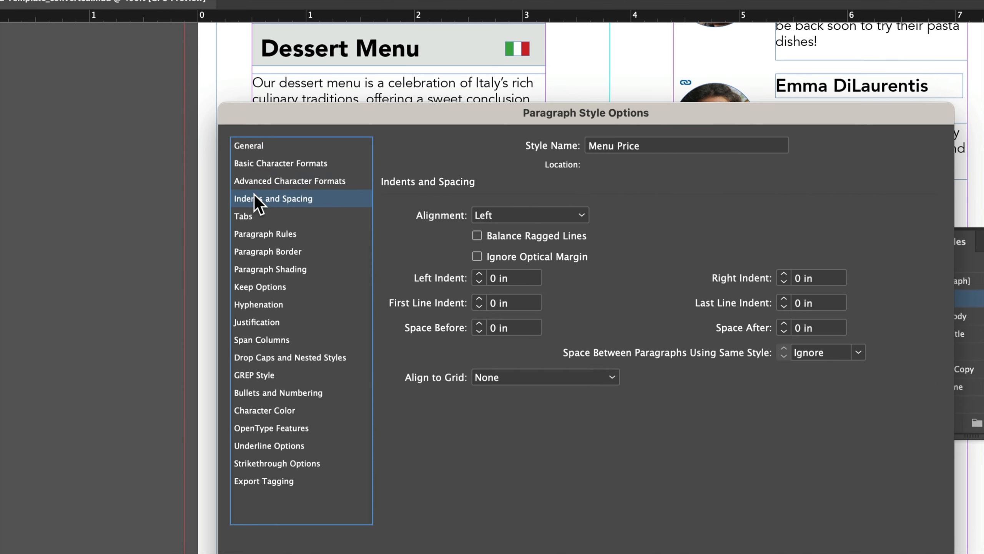
pyautogui.click(255, 163)
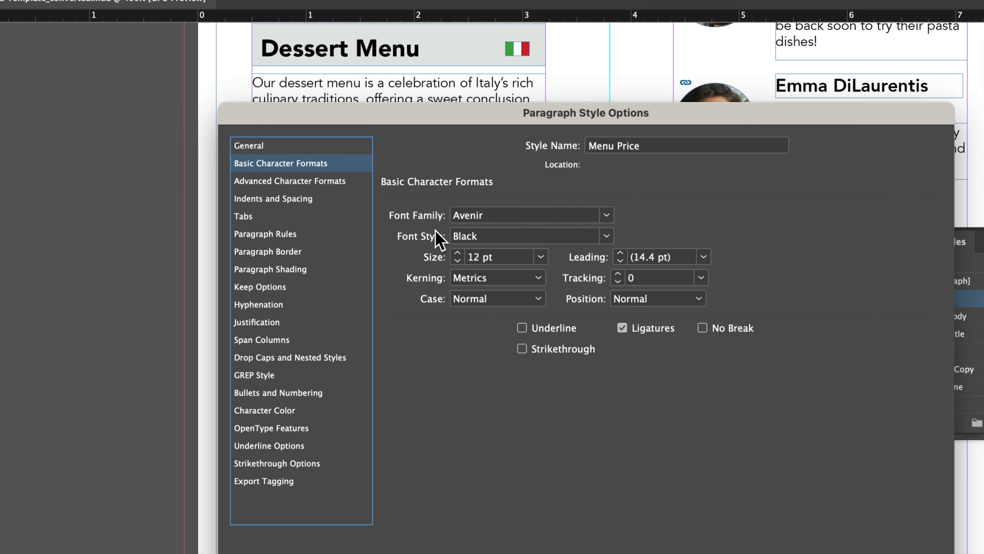
pyautogui.click(257, 181)
# Set the Menu Price paragraph style's alignment to Right, previewing the change on the dessert prices.
pyautogui.click(274, 202)
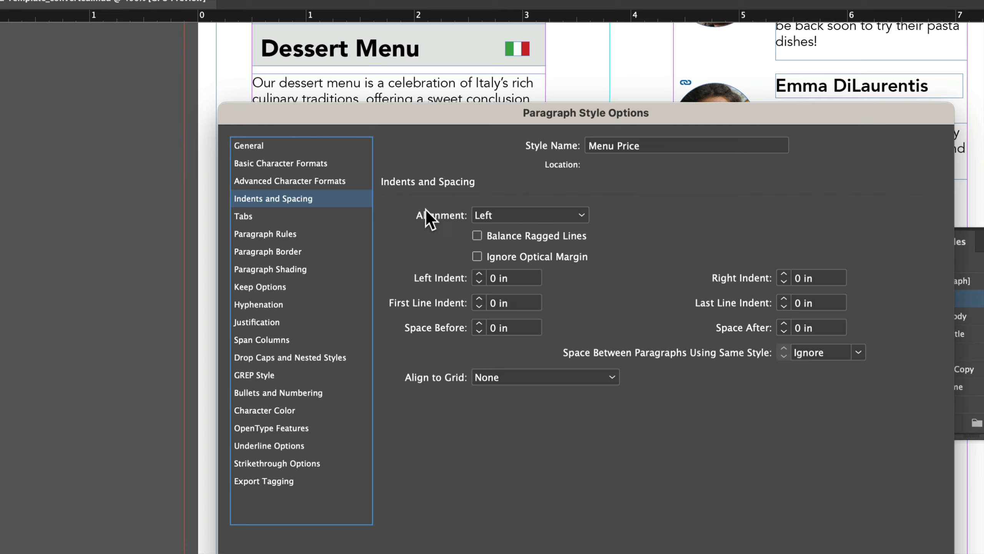
pyautogui.click(489, 214)
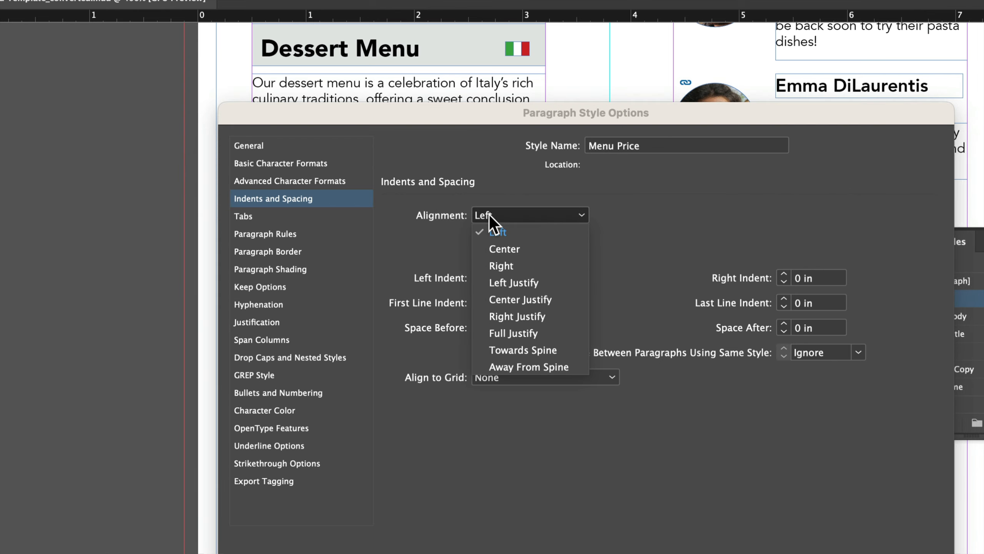
pyautogui.click(506, 265)
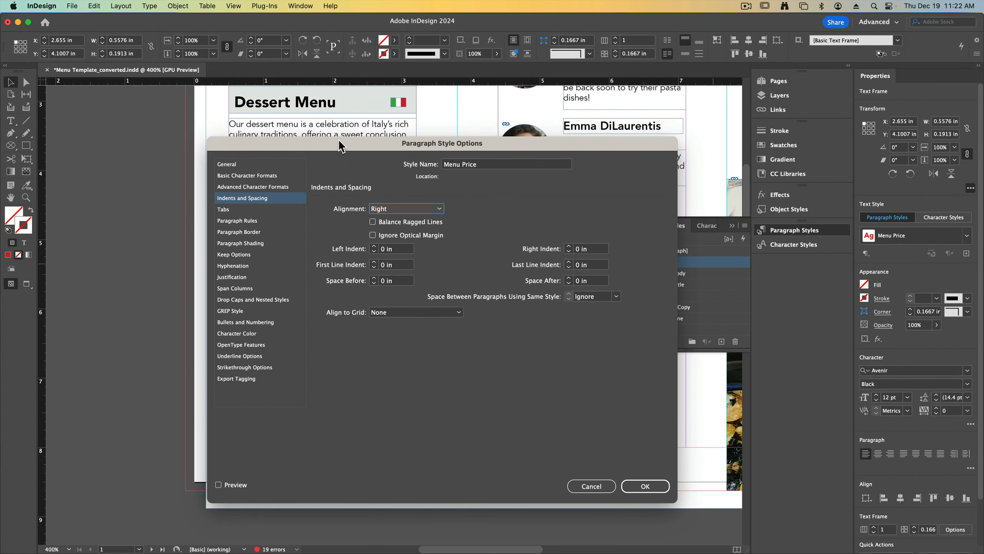
pyautogui.moveTo(533, 113); pyautogui.dragTo(583, 94)
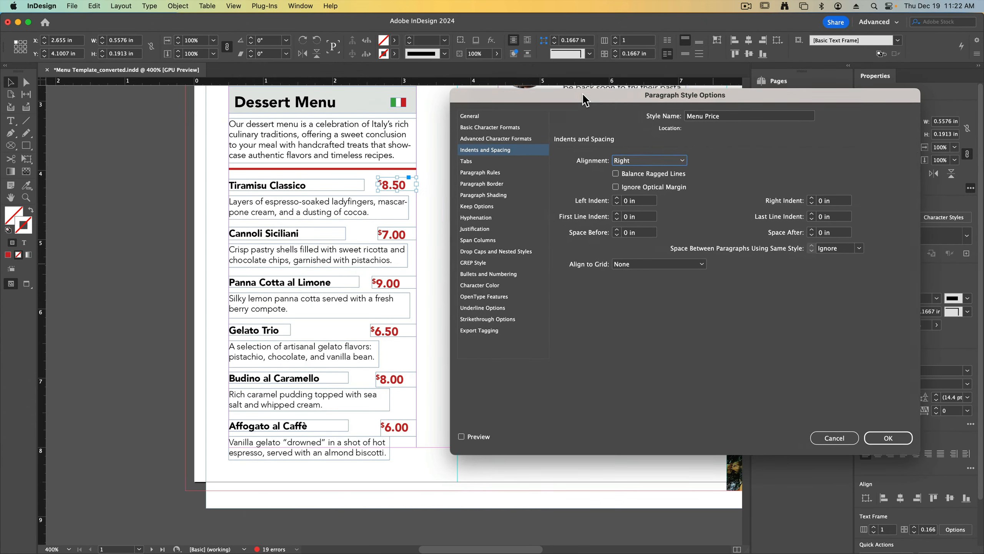
pyautogui.click(463, 436)
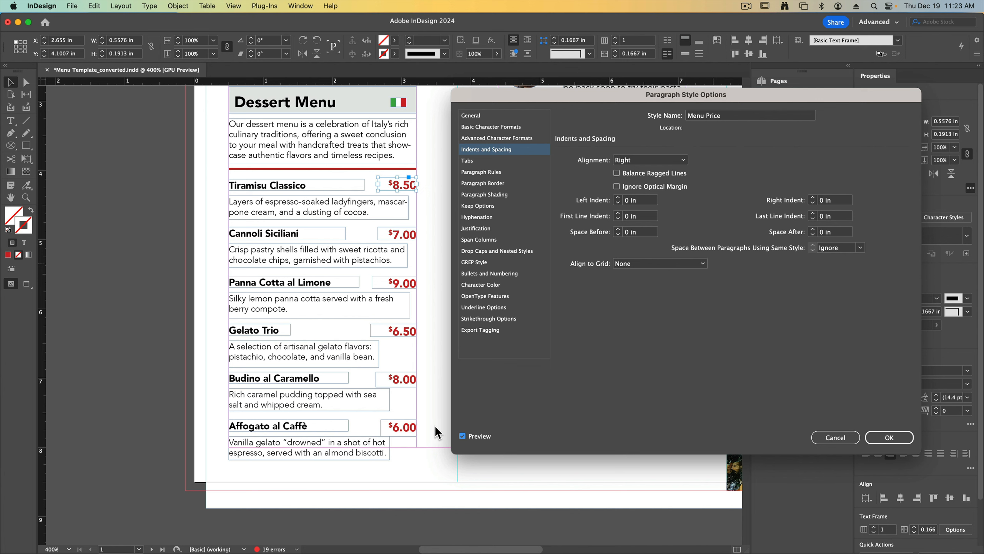
pyautogui.click(887, 437)
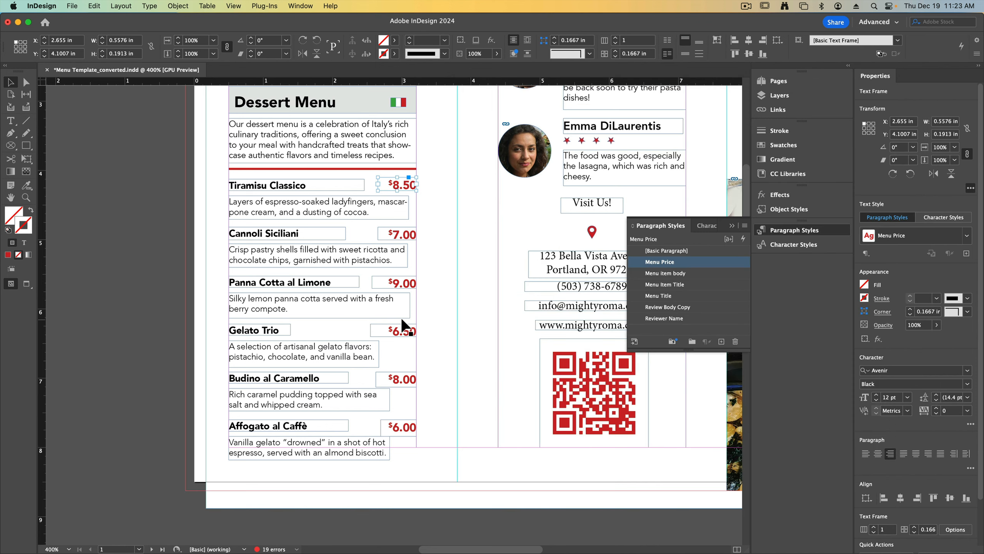
# Select all Dessert Menu objects without the page background frame and move them up to the bottom margin, at Y 2.6041 in.
pyautogui.click(127, 356)
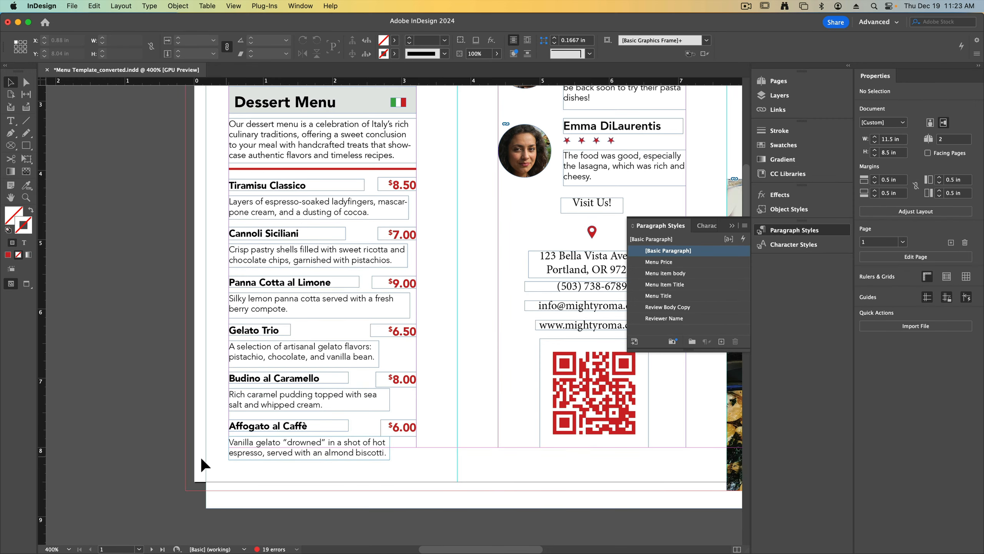
pyautogui.click(248, 502)
pyautogui.moveTo(166, 178); pyautogui.dragTo(401, 461)
pyautogui.moveTo(119, 329); pyautogui.dragTo(118, 387)
pyautogui.moveTo(384, 499); pyautogui.dragTo(426, 421)
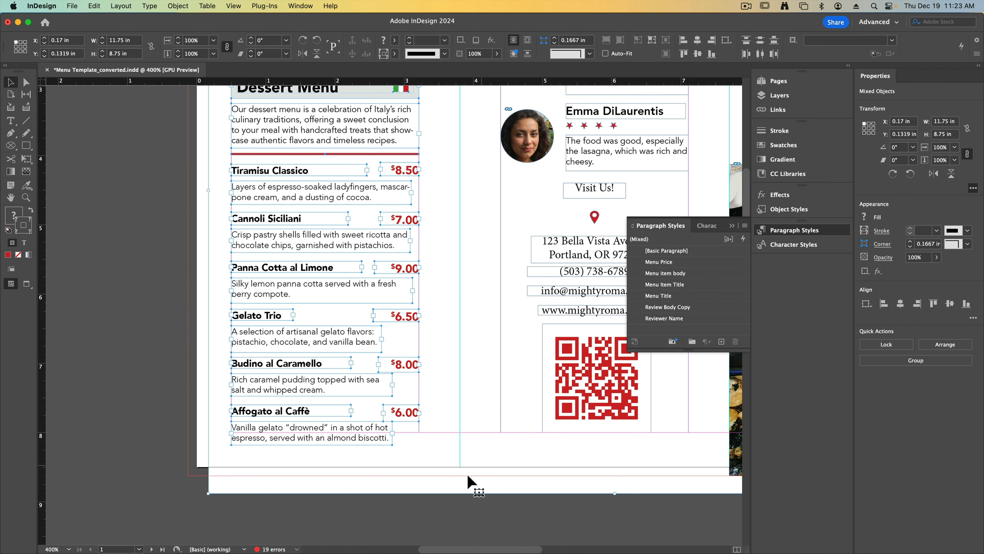
pyautogui.keyDown('shift'); pyautogui.click(239, 483); pyautogui.keyUp('shift')
pyautogui.scroll(3, 217, 446)
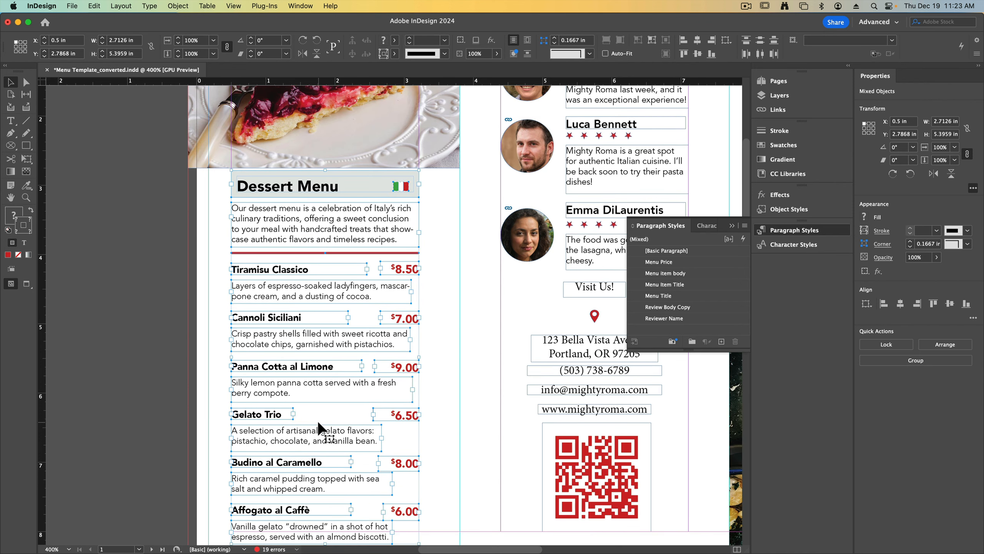
pyautogui.moveTo(300, 485); pyautogui.dragTo(290, 381)
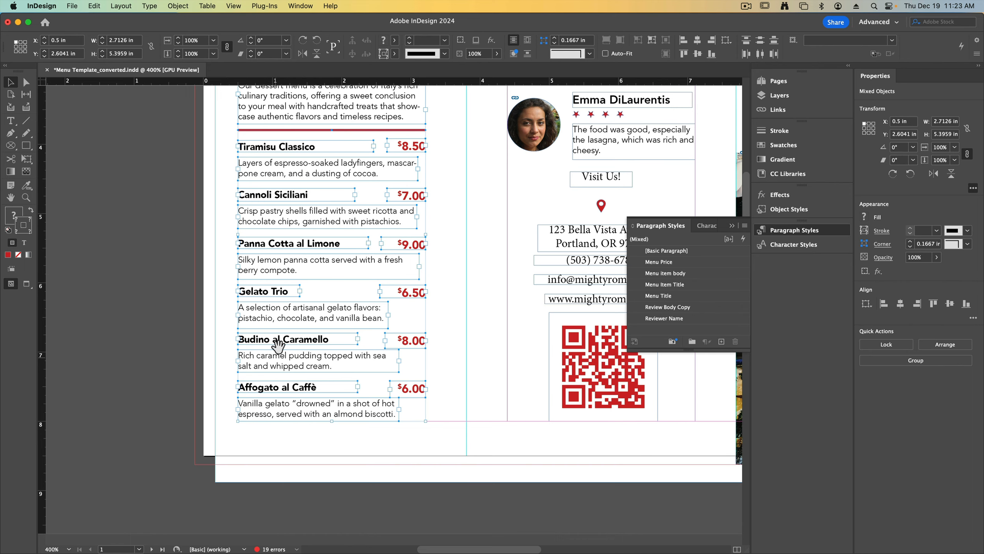
# Shorten the dessert photo's frame from its lower edge to 2.645 in high and shift the image up inside it.
pyautogui.scroll(5, 265, 374)
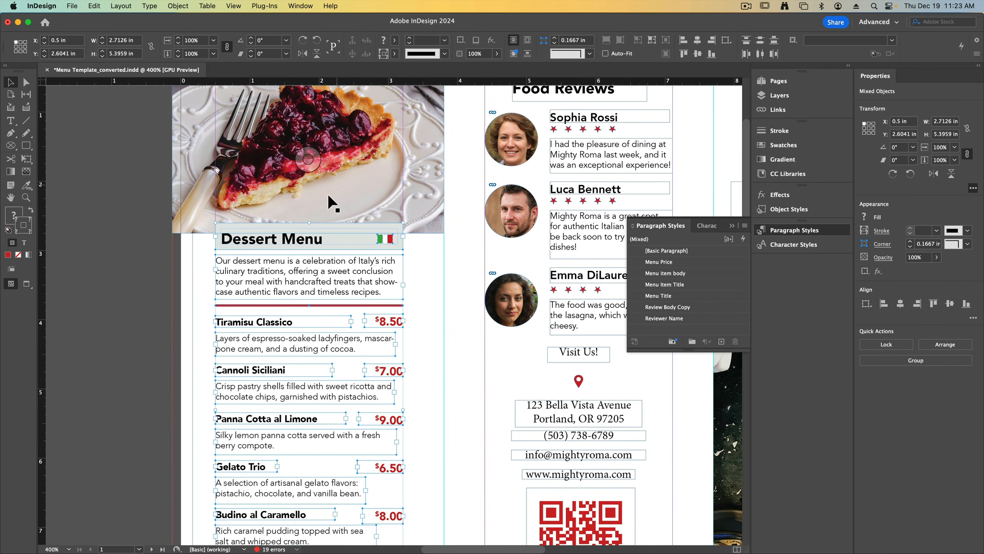
pyautogui.scroll(2, 181, 257)
pyautogui.click(101, 243)
pyautogui.click(190, 276)
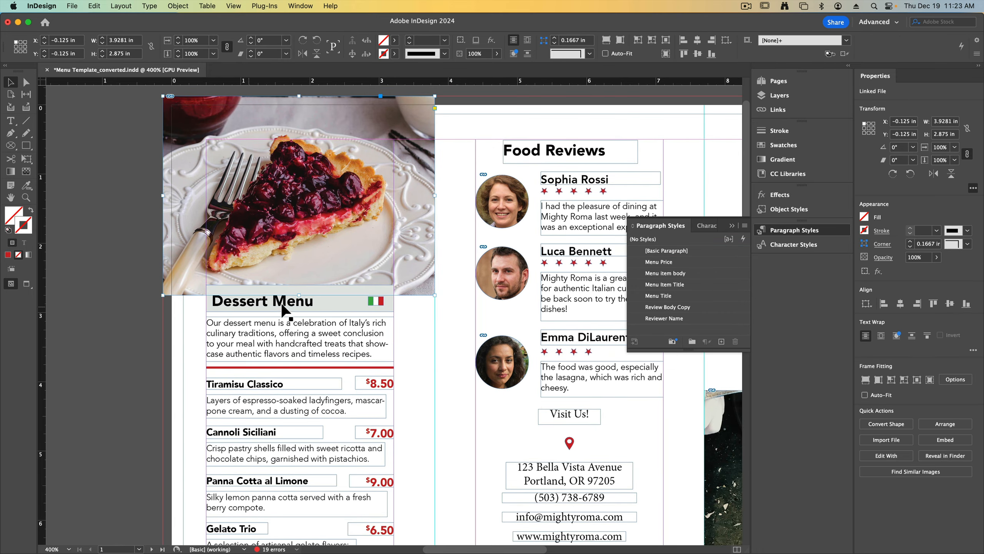
pyautogui.moveTo(299, 293); pyautogui.dragTo(299, 278)
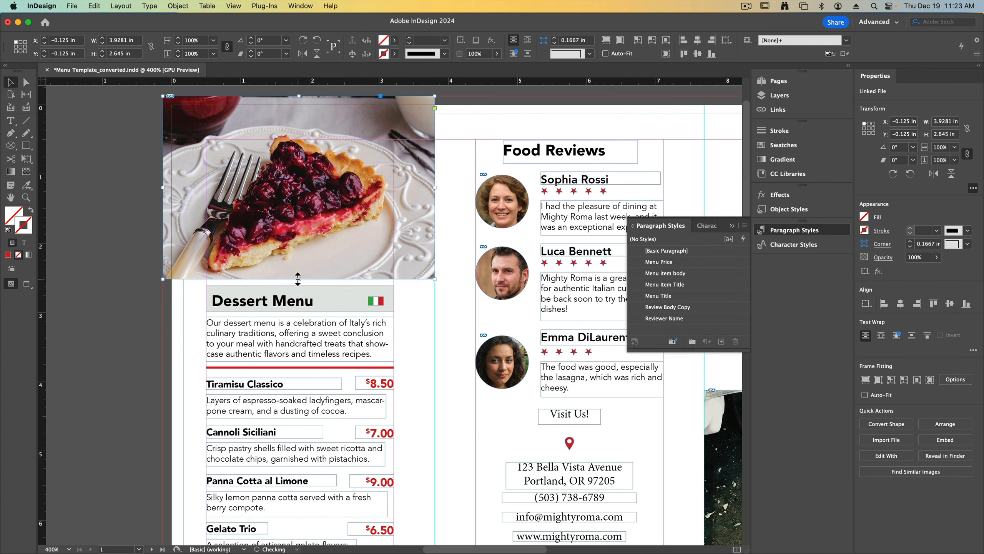
pyautogui.moveTo(300, 197); pyautogui.dragTo(301, 184)
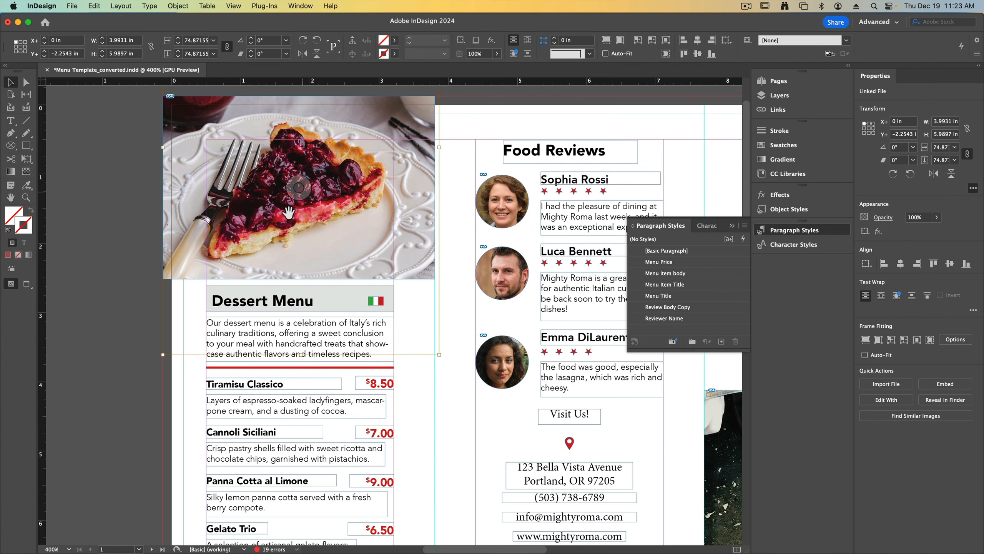
pyautogui.click(126, 340)
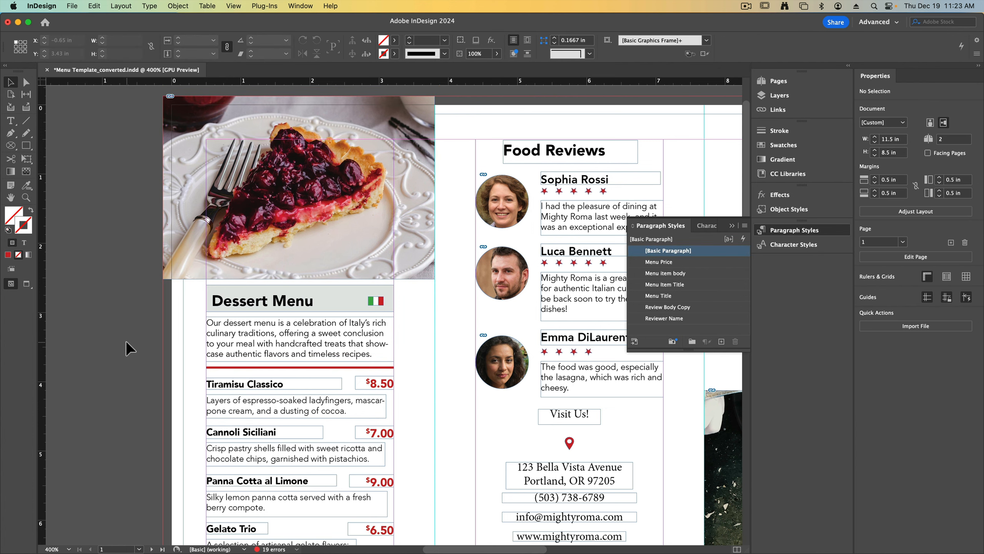
# Check the adjusted front page in preview mode and compare it with the Menu 2, Menu 3 and Daily Special placeholders on page 2.
pyautogui.press('w')
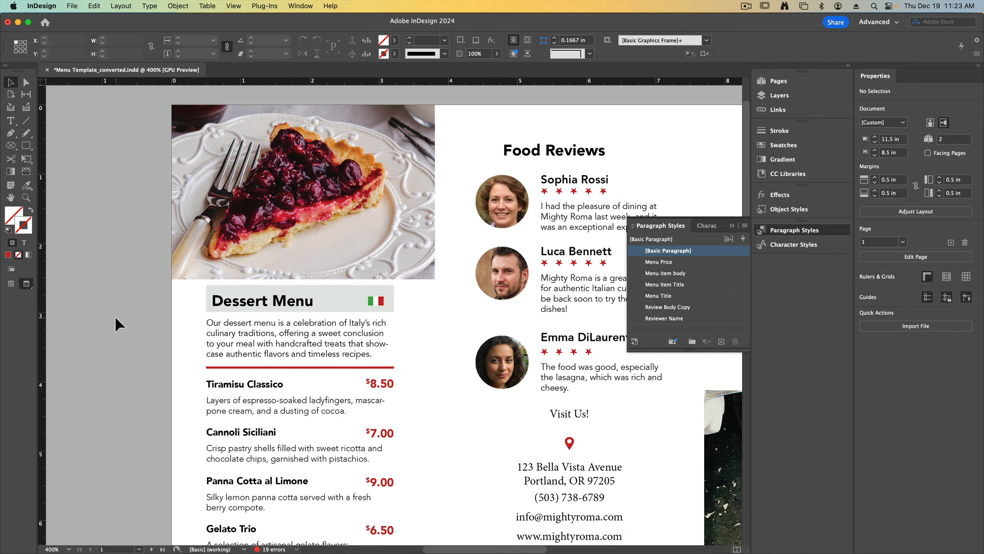
pyautogui.press('super+0')
pyautogui.click(788, 233)
pyautogui.click(702, 467)
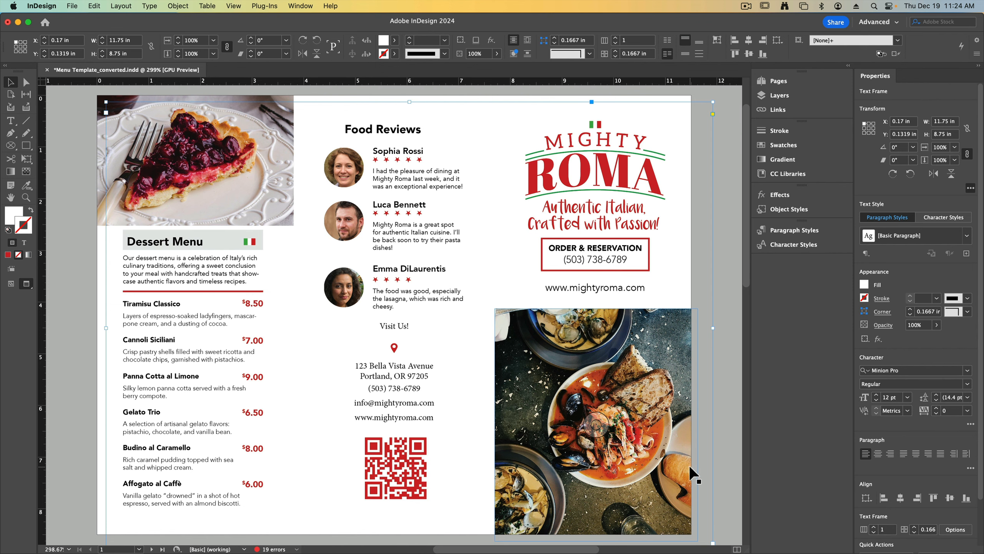
pyautogui.scroll(-15, 691, 471)
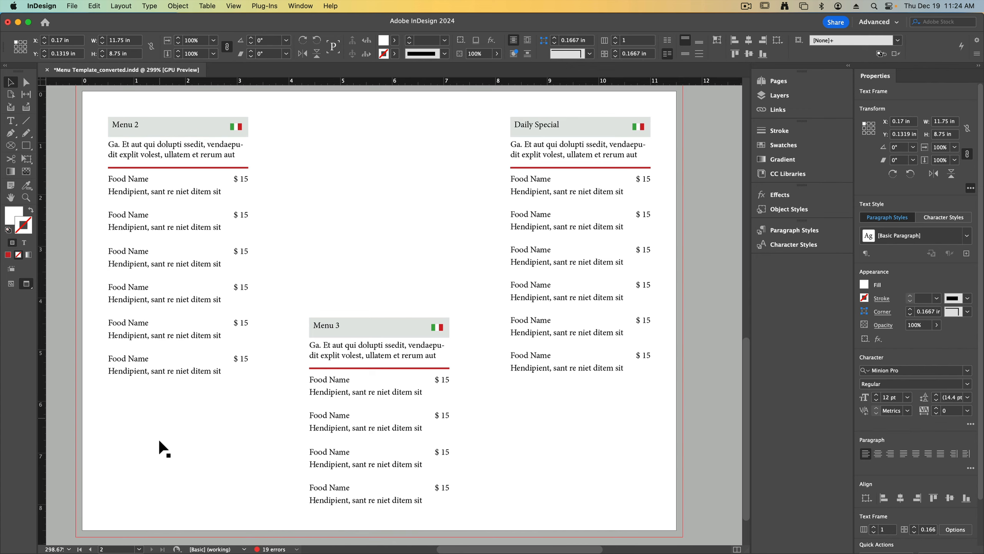
pyautogui.scroll(15, 186, 293)
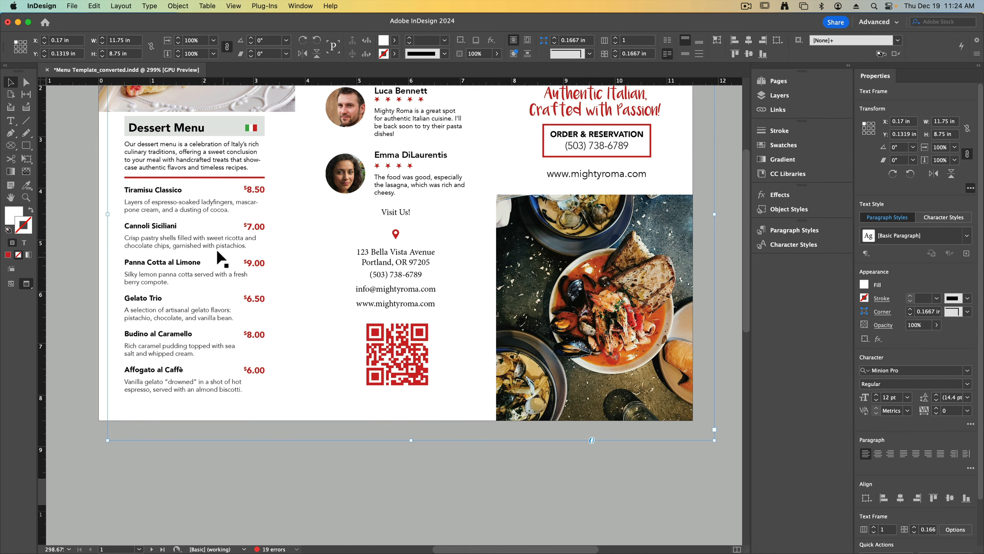
pyautogui.scroll(-5, 288, 272)
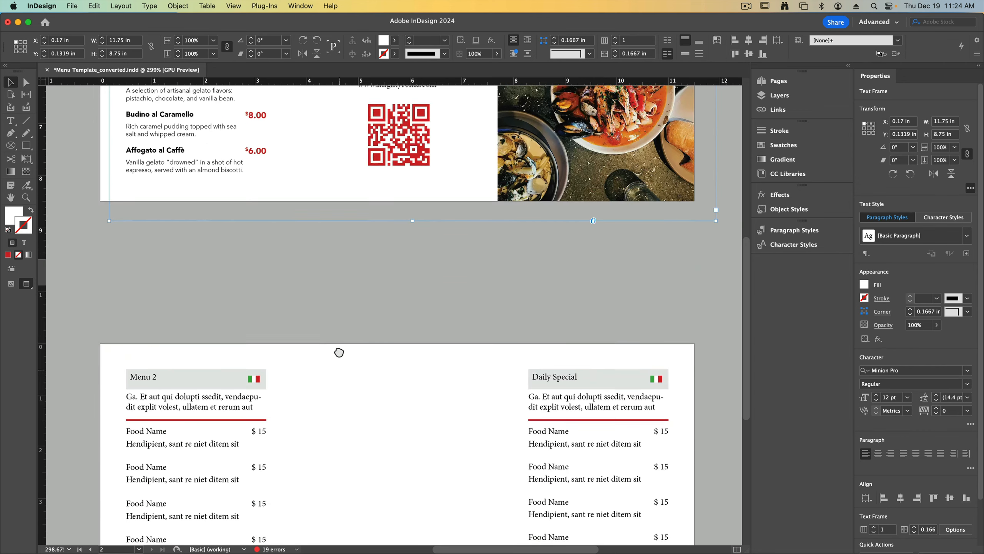
pyautogui.scroll(-4, 339, 368)
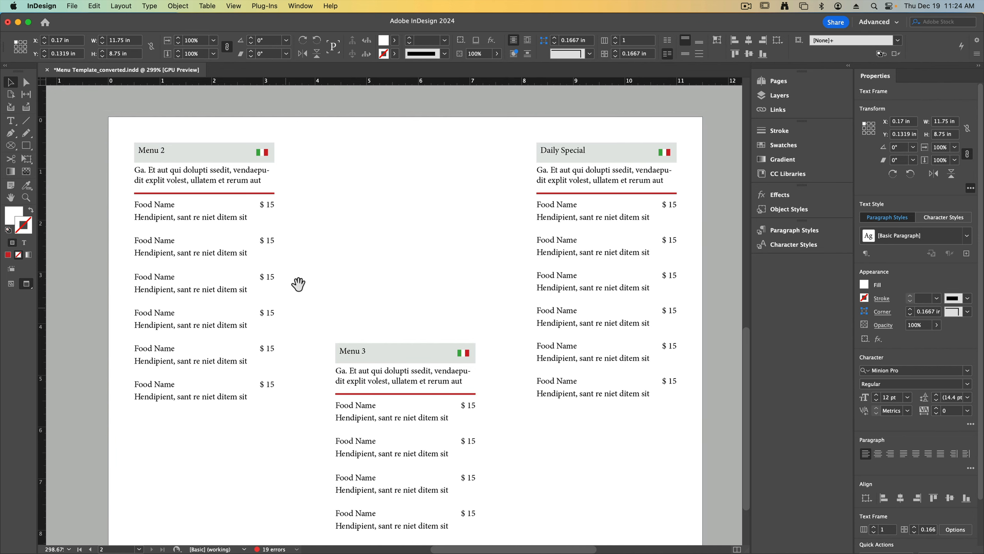
pyautogui.scroll(8, 279, 310)
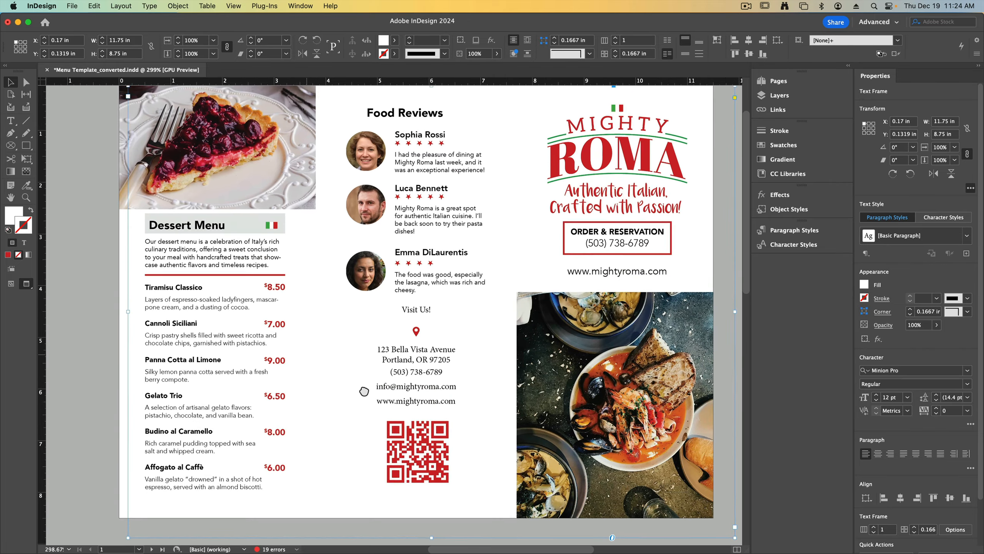
pyautogui.moveTo(364, 391); pyautogui.dragTo(334, 402)
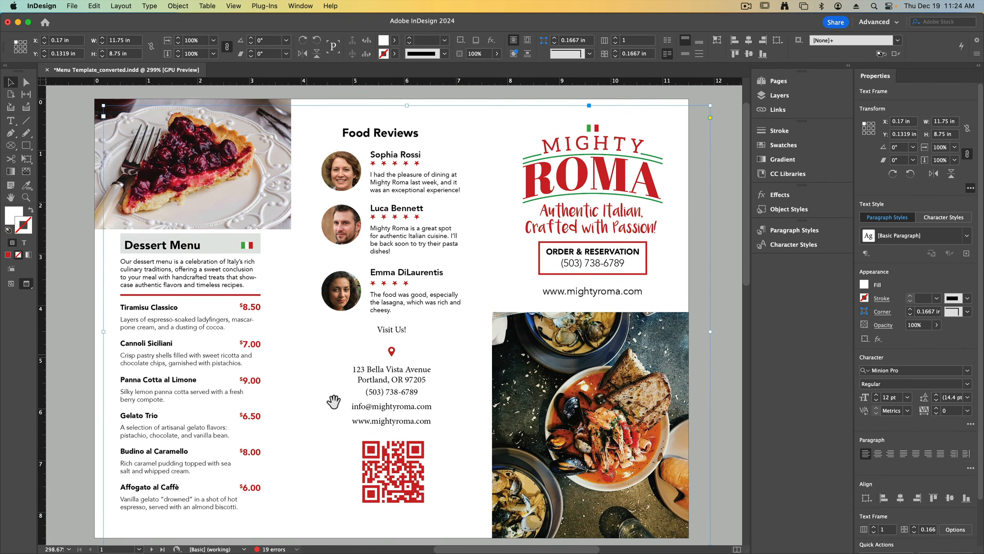
# Leave preview mode and move the white page background frame to the bleed corner at X -0.125 in, Y -0.125 in.
pyautogui.click(719, 371)
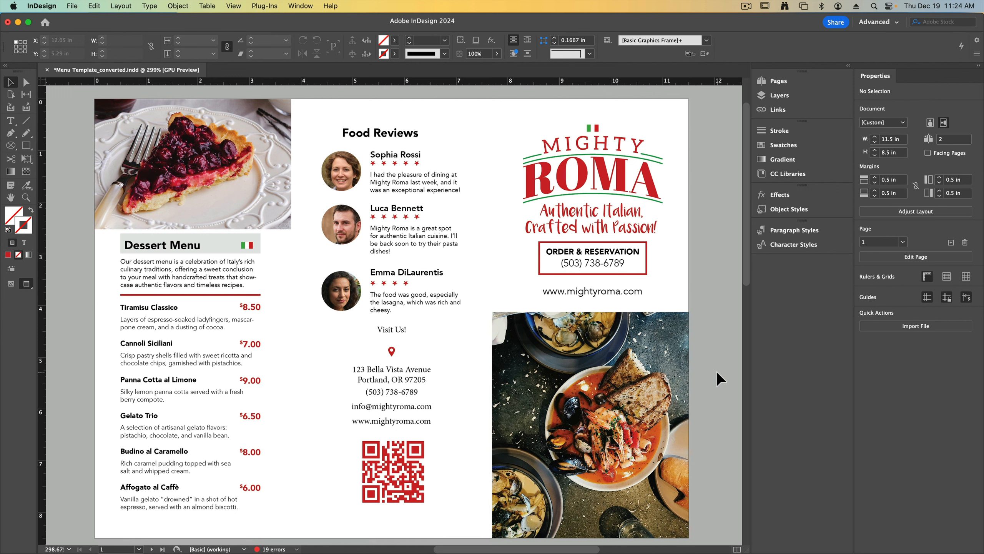
pyautogui.press('w')
pyautogui.moveTo(690, 290)
pyautogui.mouseDown()
pyautogui.moveTo(675, 278)
pyautogui.moveTo(684, 283)
pyautogui.mouseUp()
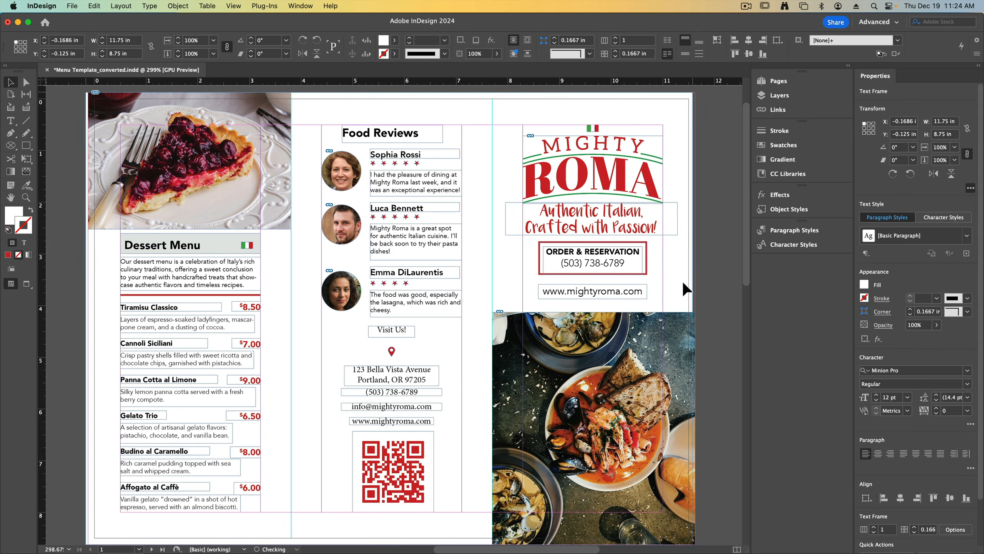
pyautogui.click(809, 147)
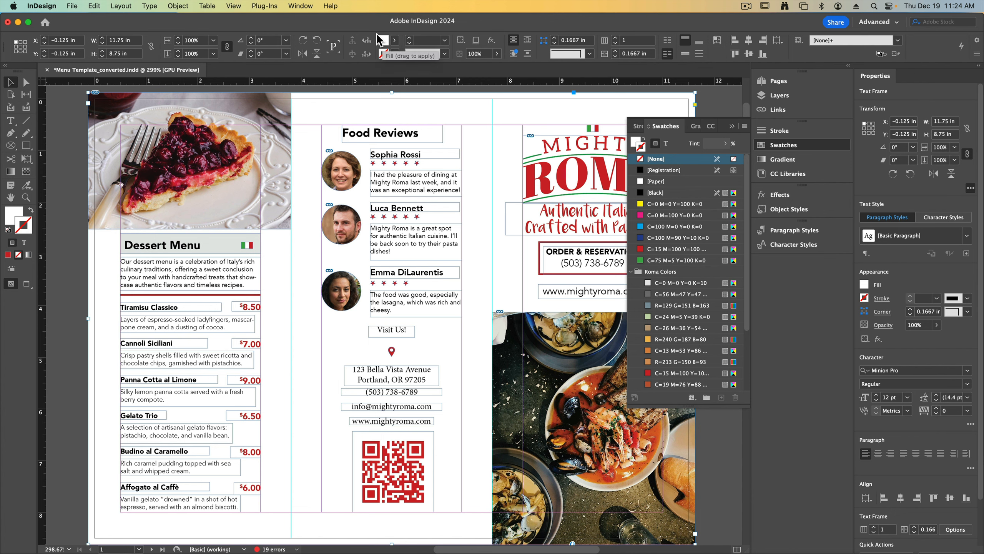
pyautogui.click(783, 145)
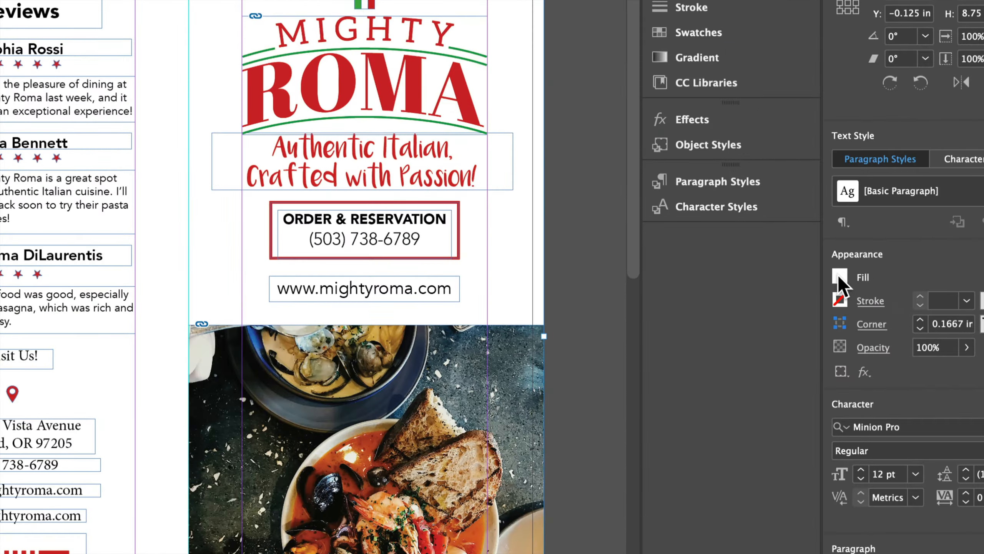
pyautogui.click(838, 277)
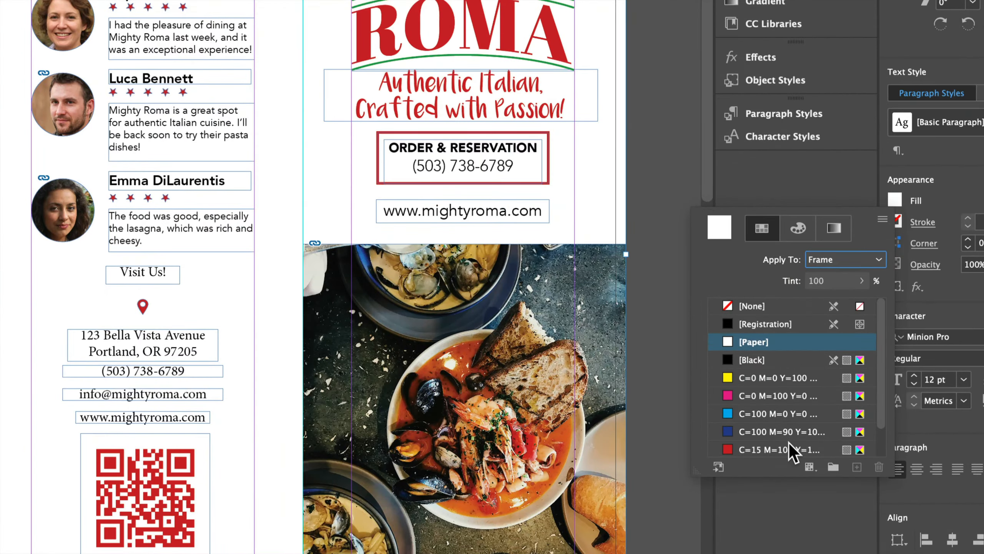
pyautogui.scroll(-2, 789, 444)
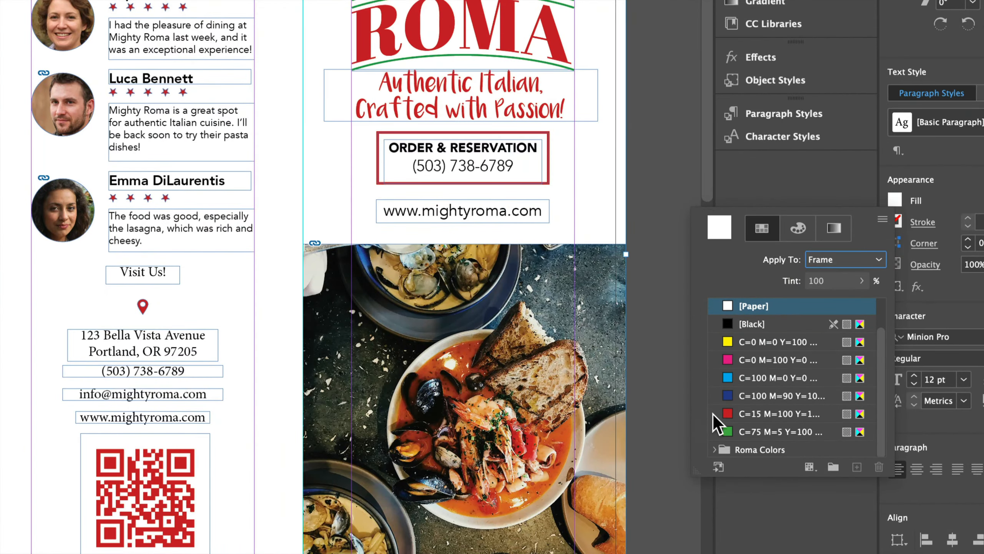
pyautogui.click(715, 449)
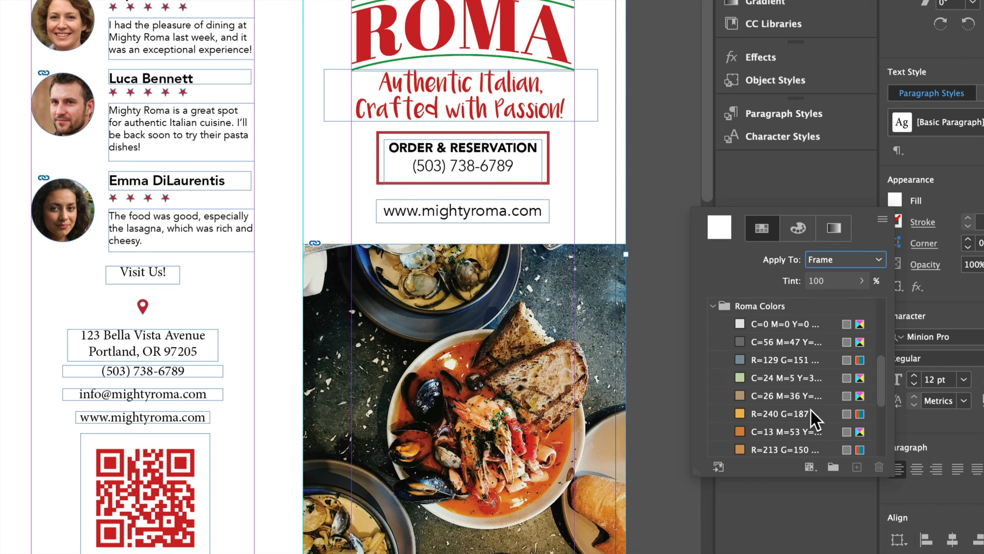
pyautogui.press('Escape')
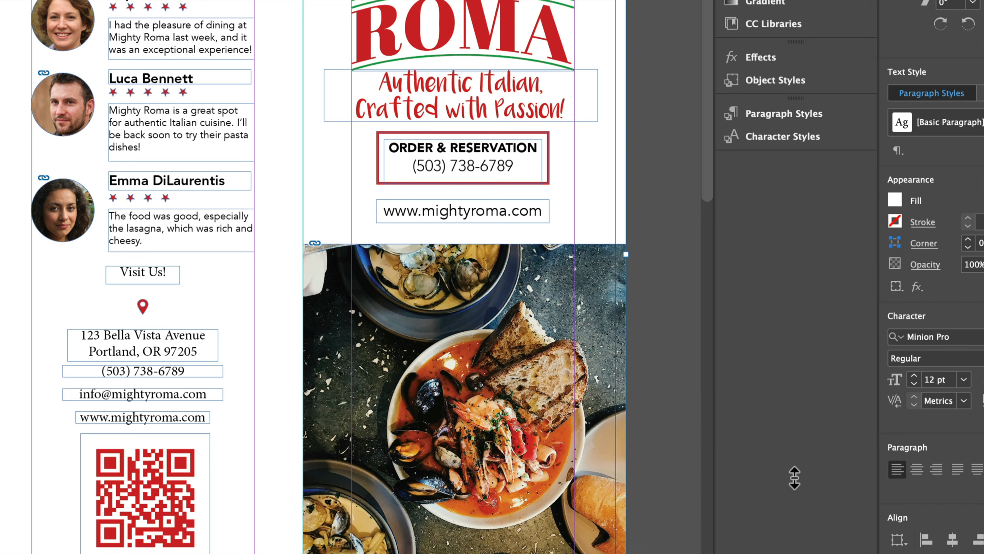
# Open the fill swatches for the background frame, enlarge the list and expand the Roma Colors group.
pyautogui.click(895, 200)
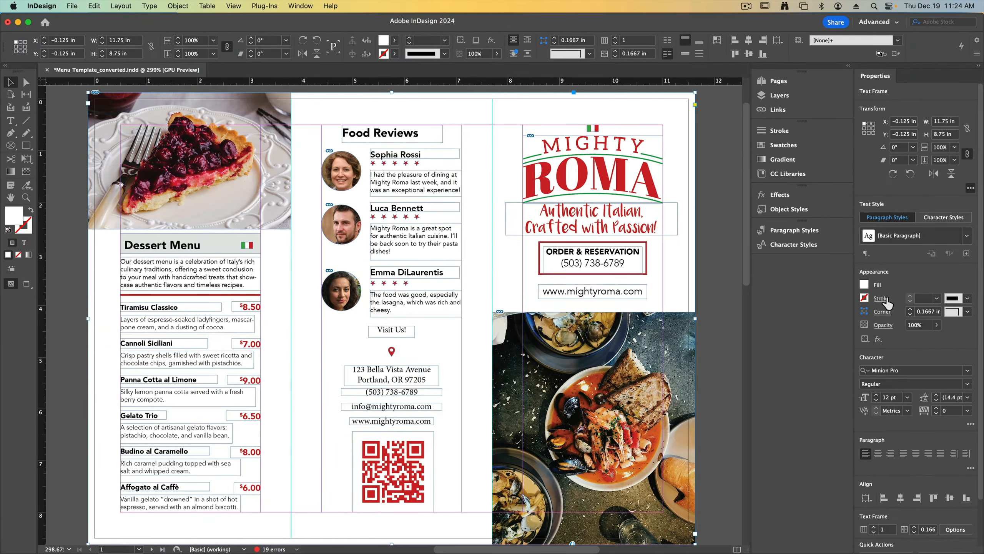
pyautogui.click(861, 285)
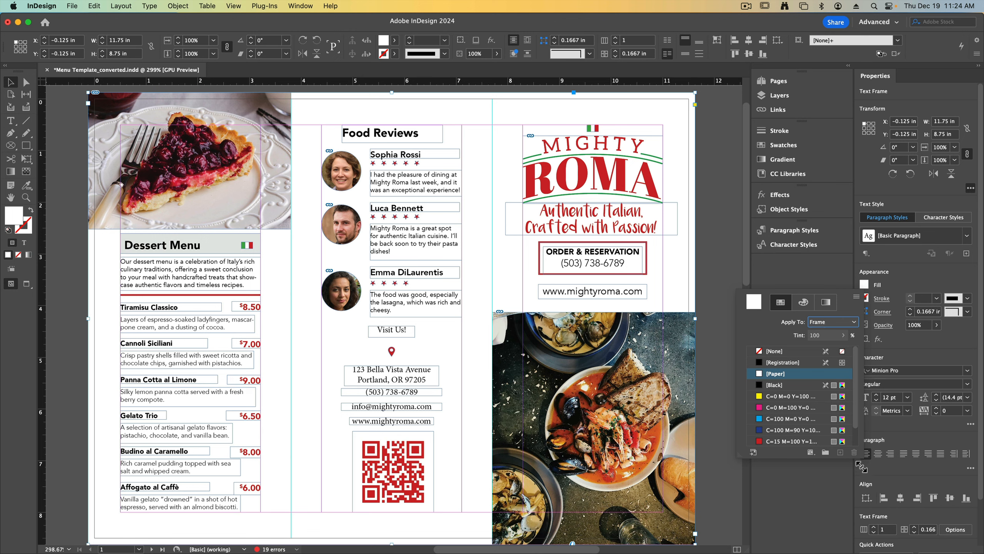
pyautogui.moveTo(861, 460); pyautogui.dragTo(862, 547)
pyautogui.click(750, 464)
pyautogui.scroll(-5, 798, 426)
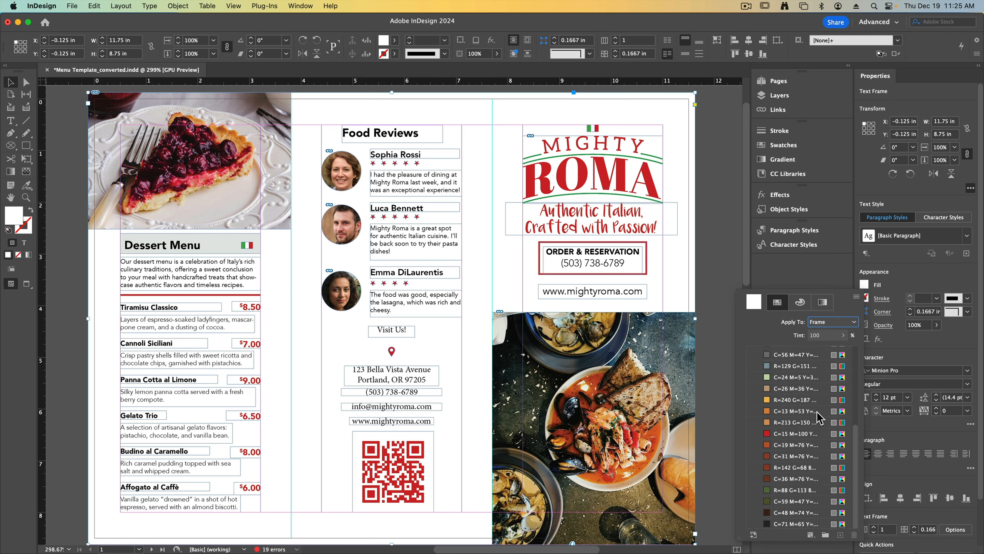
# Try golden yellow, red, brown, green and dark brown Roma Colors swatches as the background frame's fill.
pyautogui.click(780, 400)
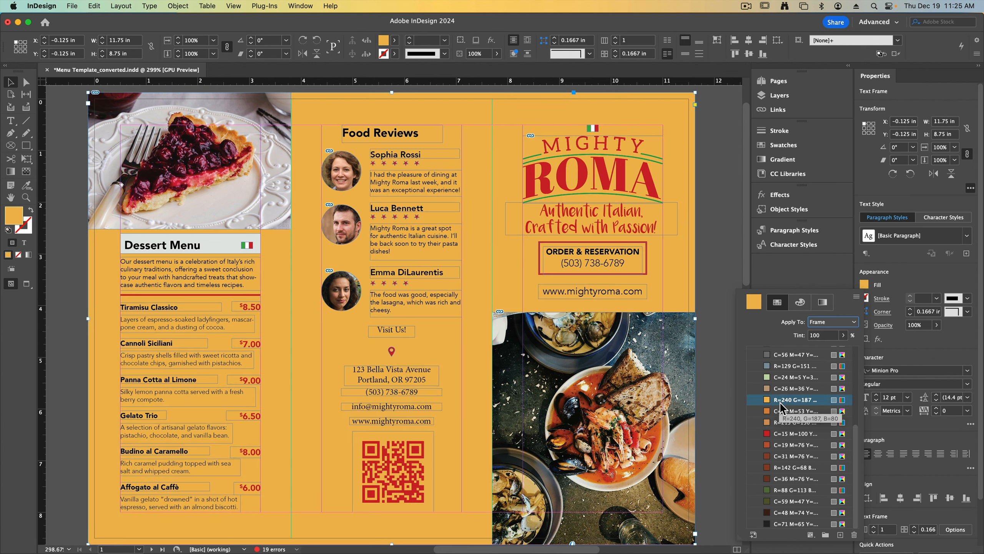
pyautogui.click(788, 433)
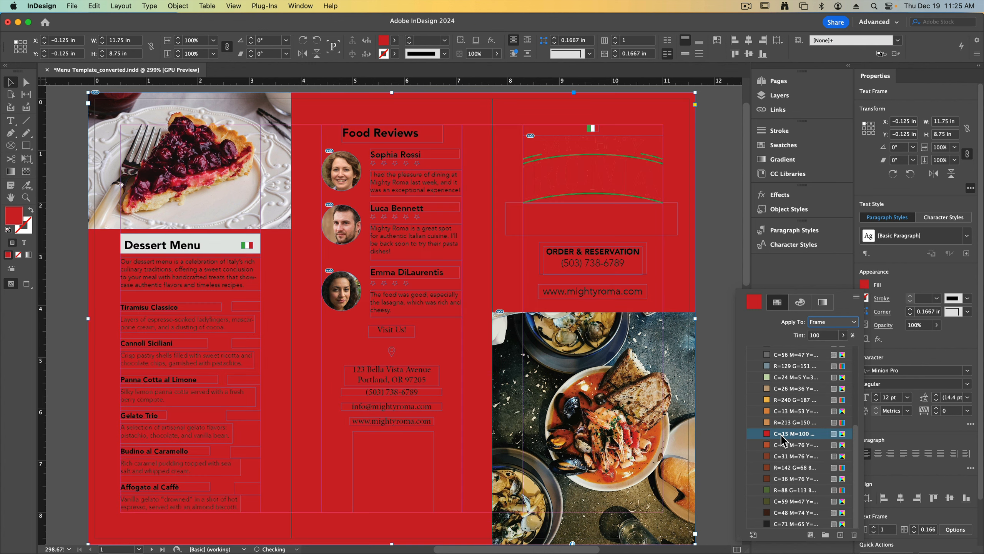
pyautogui.click(786, 457)
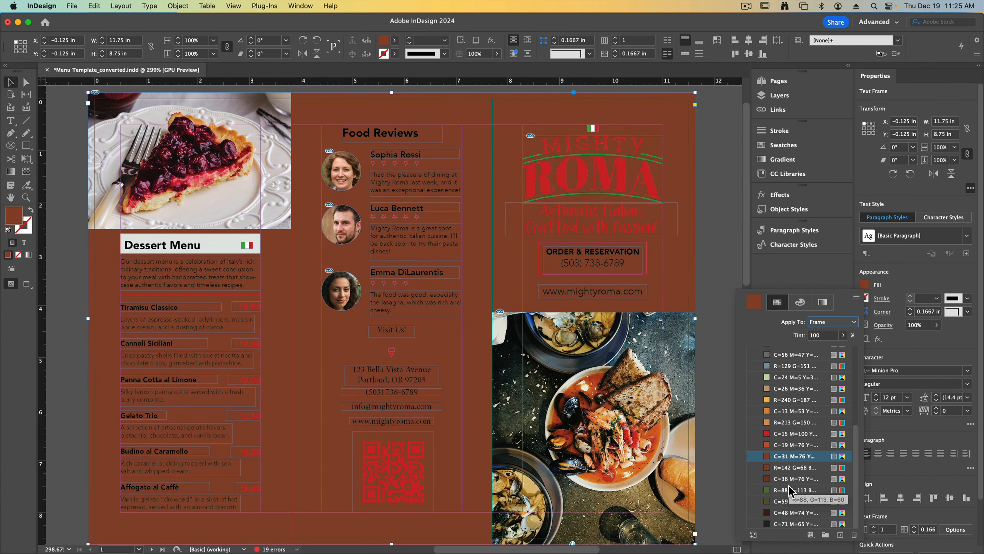
pyautogui.click(791, 490)
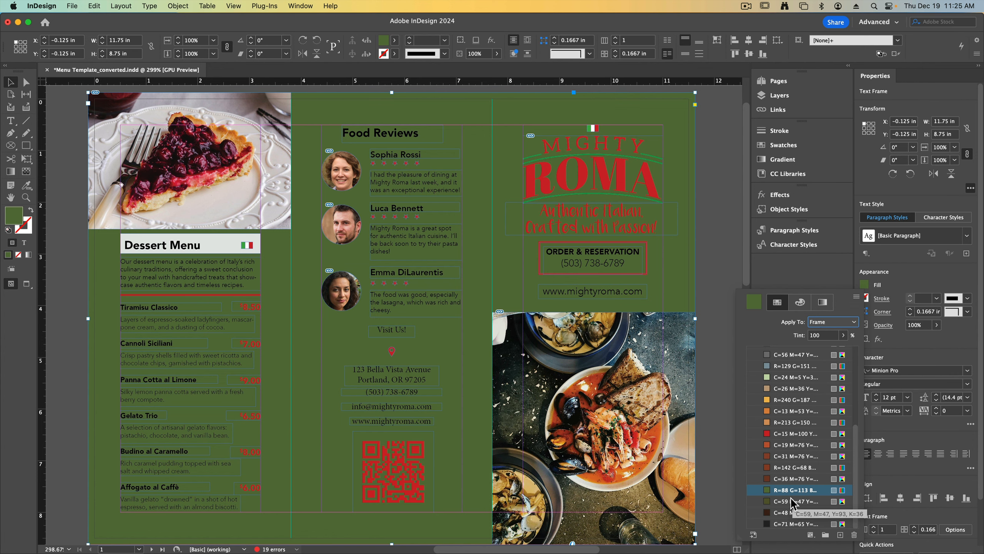
pyautogui.click(792, 512)
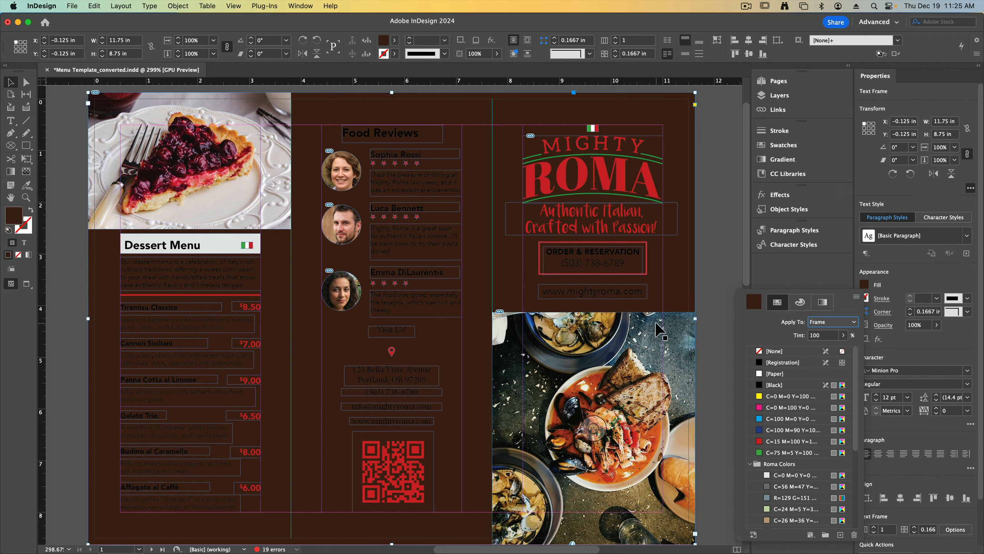
# Fill the background frame with the light grey Roma Colors swatch C=0 M=0 Y=0 K=10.
pyautogui.click(787, 478)
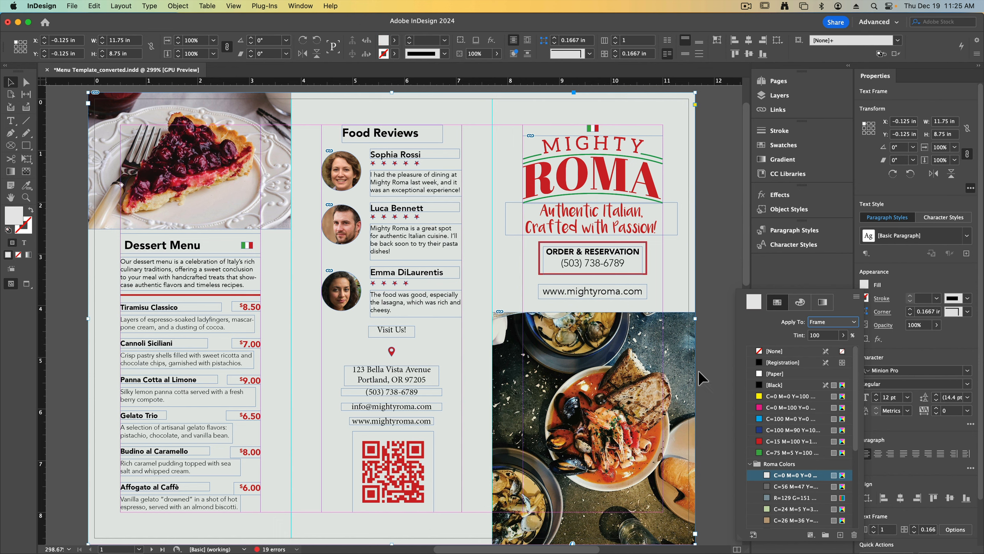
pyautogui.click(717, 336)
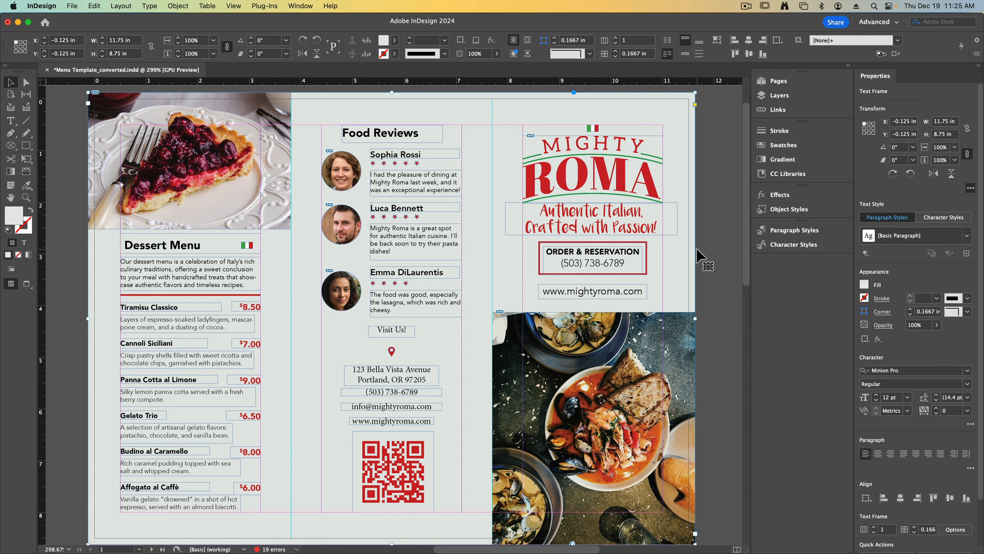
# Deselect the background frame and save the menu document under its current file name.
pyautogui.click(711, 242)
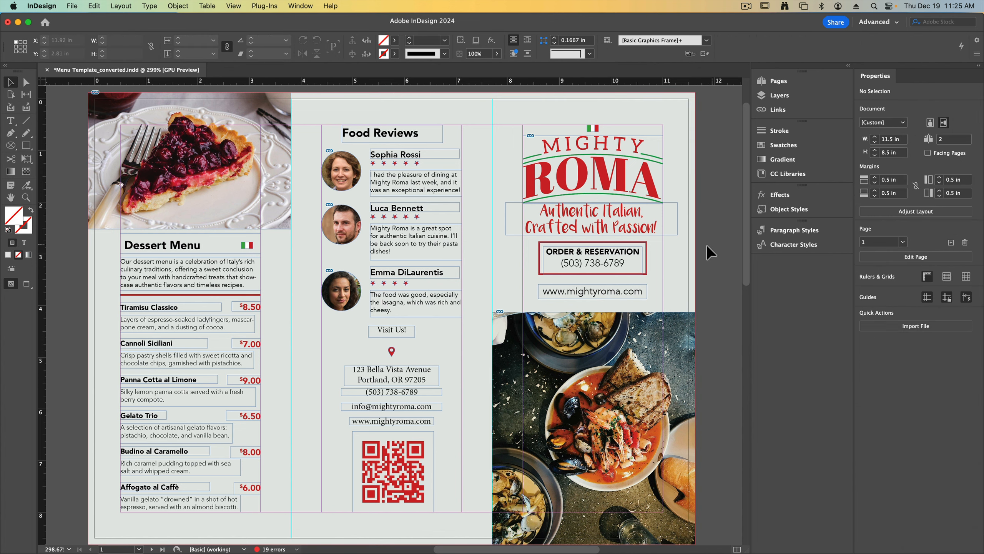
pyautogui.click(72, 6)
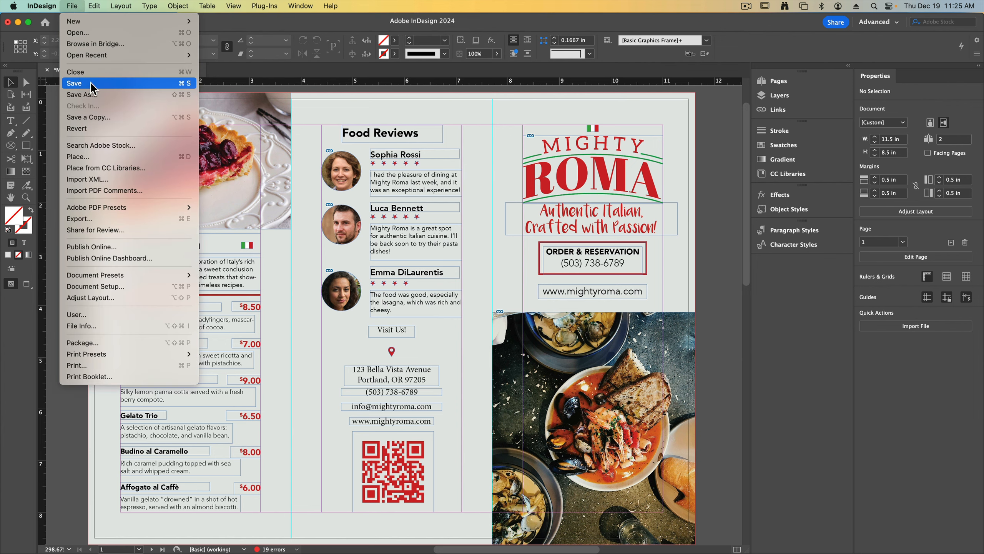
pyautogui.click(77, 83)
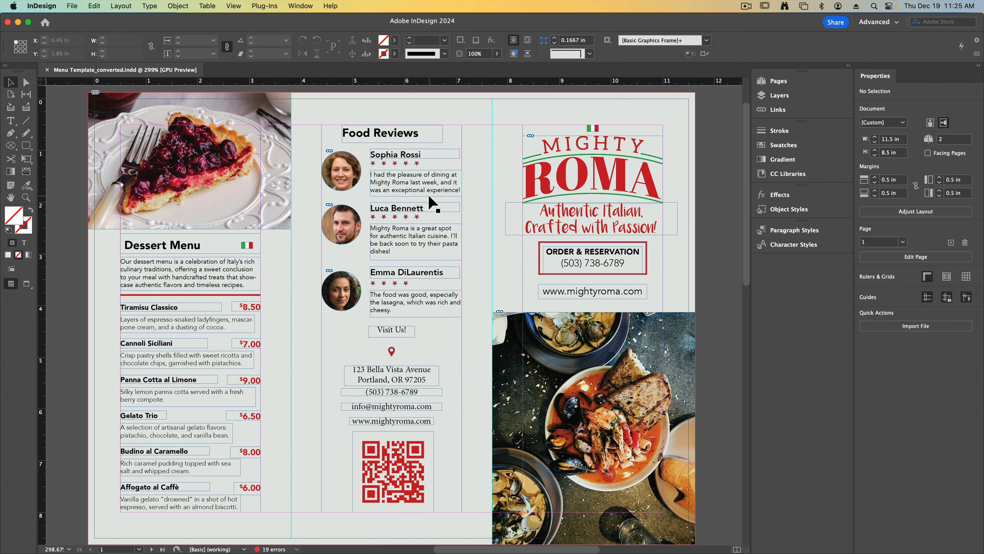
# Save a copy of the document to the Desktop as an InDesign 2024 document named "Mighty Roma Menu" followed by the author's surname.
pyautogui.click(72, 5)
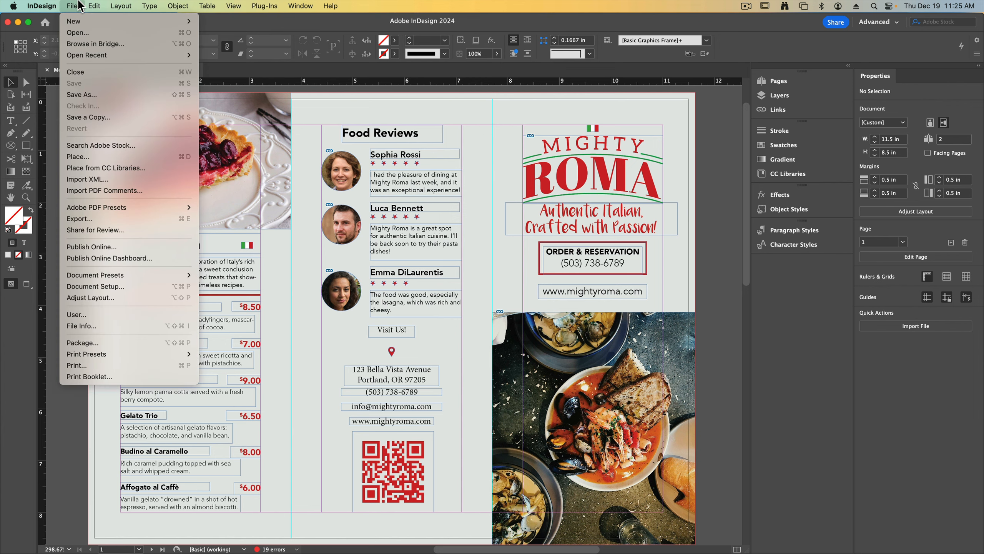
pyautogui.click(82, 94)
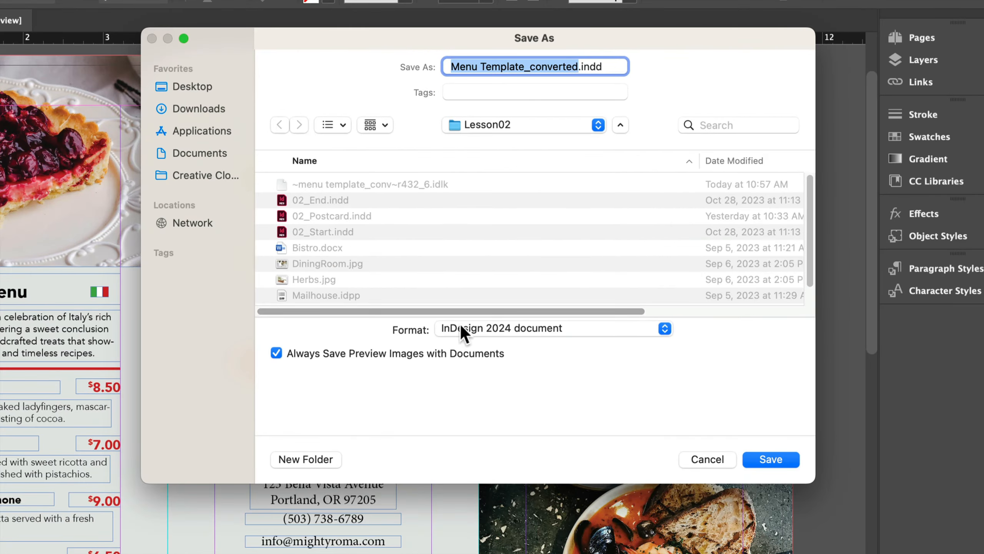
pyautogui.press('Right')
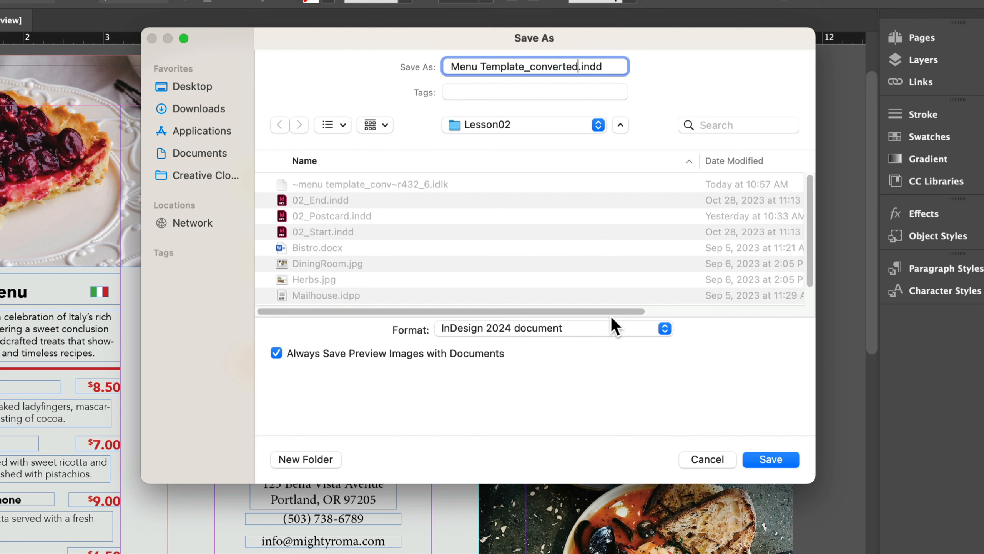
pyautogui.press('BackSpace')
pyautogui.press('BackSpace')
pyautogui.press('BackSpace')
pyautogui.press('shift+super+Left')
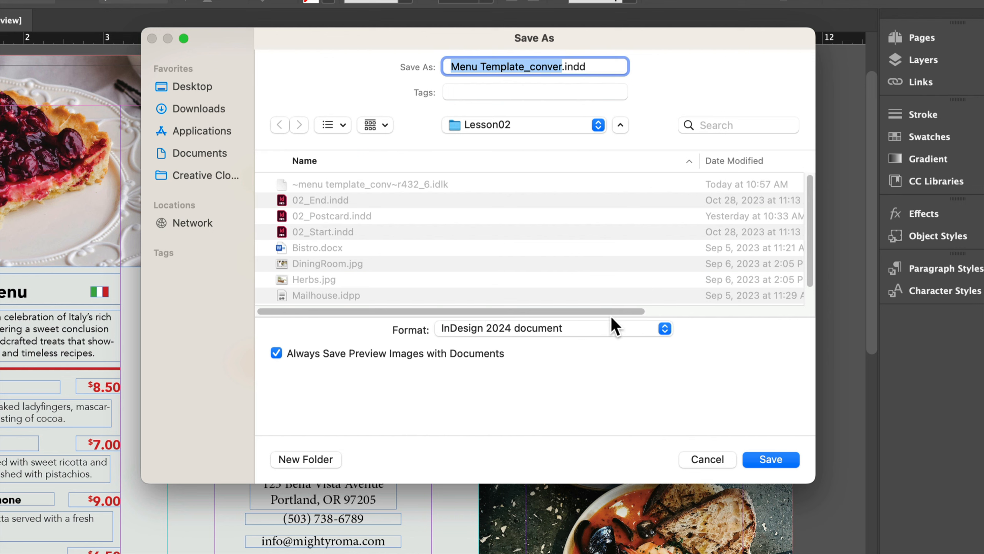
pyautogui.write('Mighty Rom')
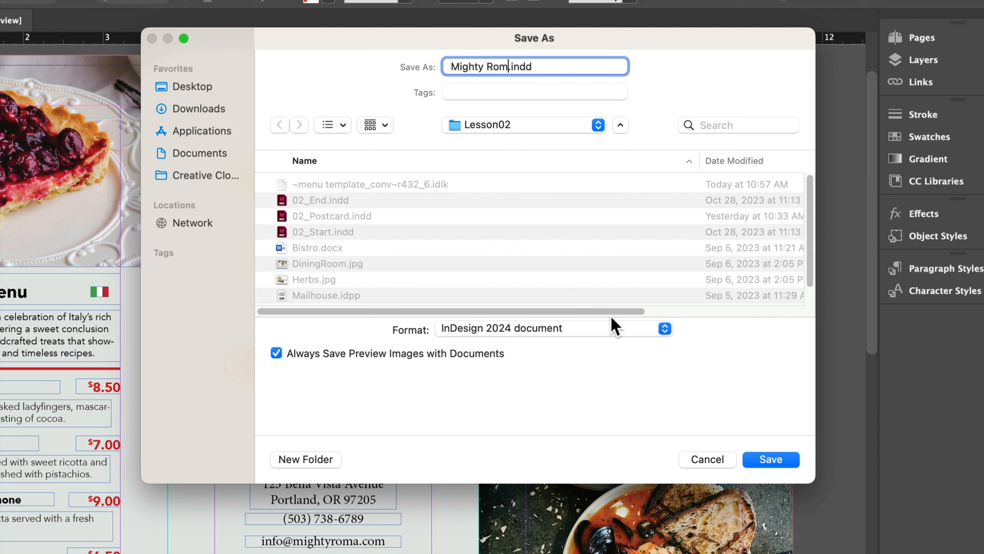
pyautogui.write('a Ivey')
pyautogui.write('Menu')
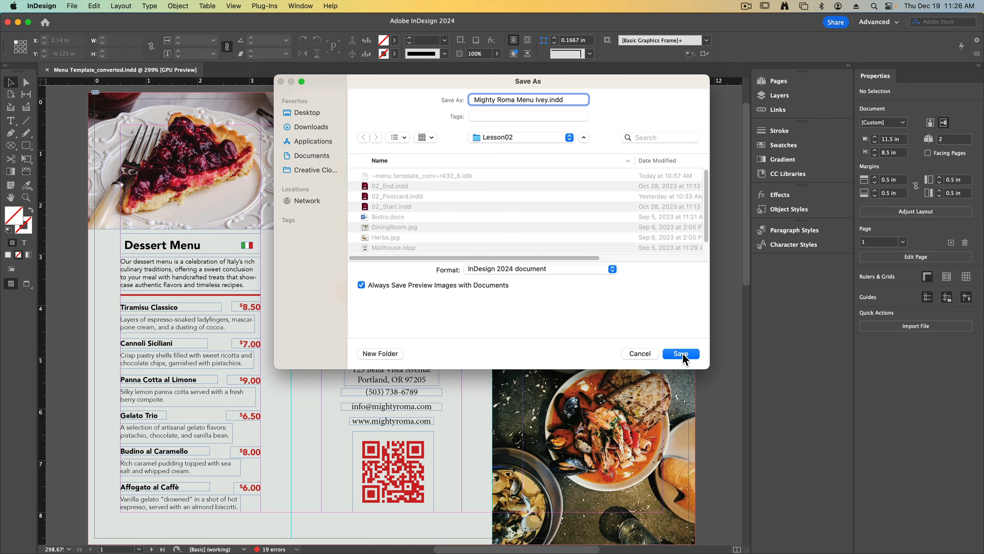
pyautogui.click(306, 113)
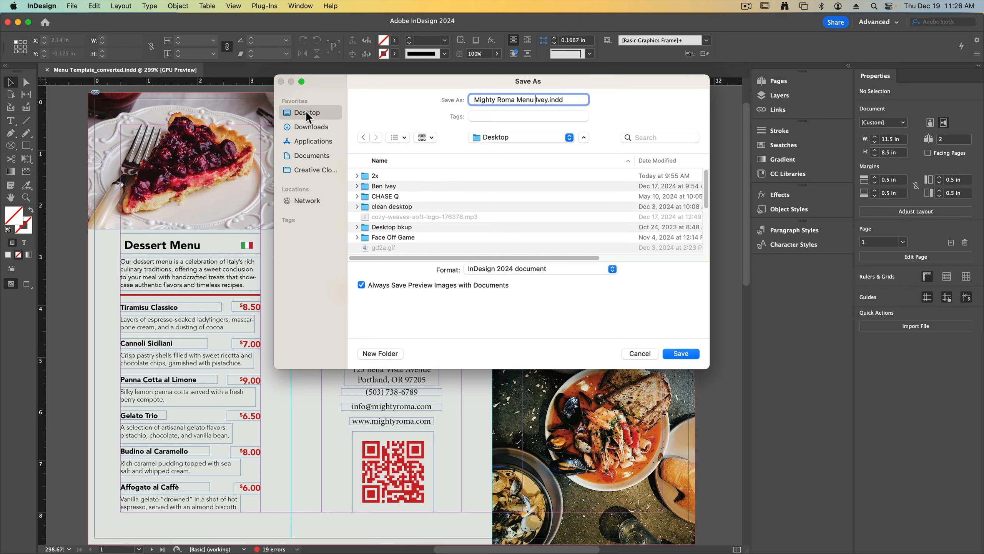
pyautogui.click(680, 353)
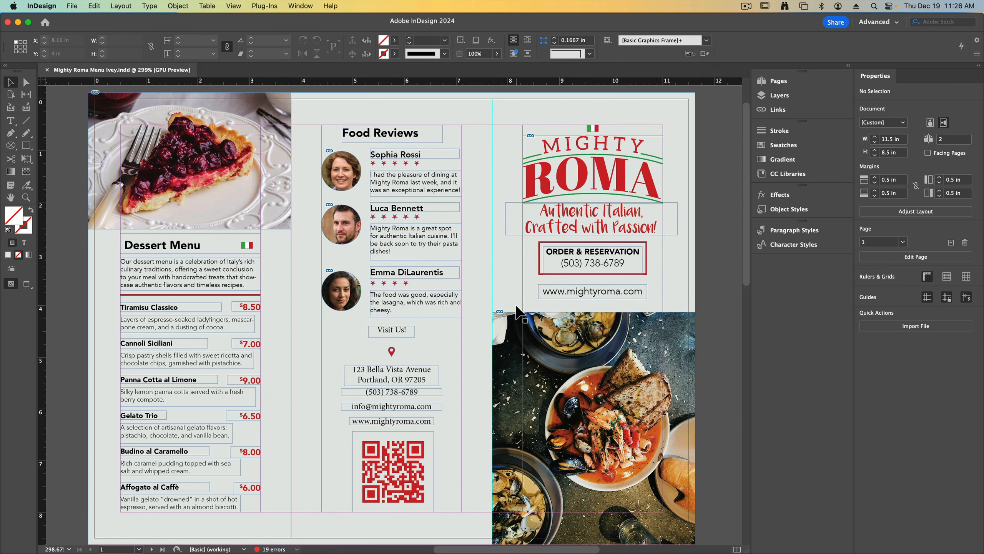